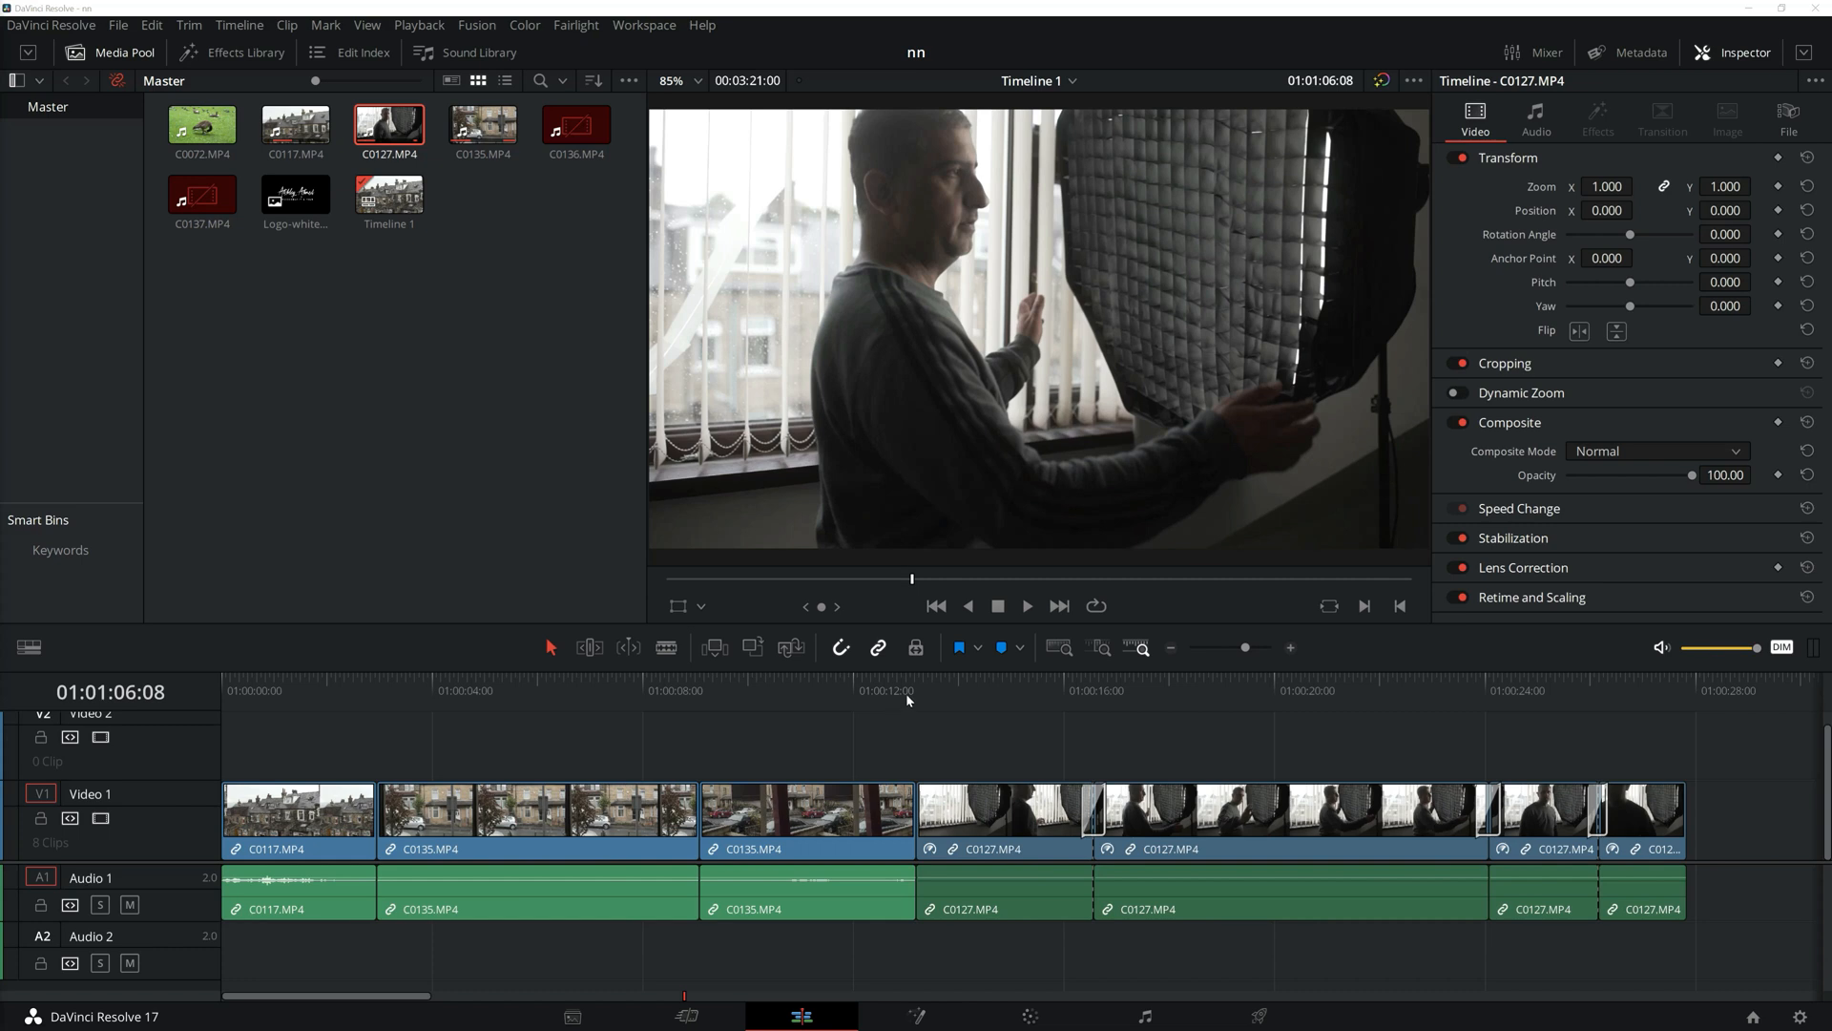
- Play through the edited sequence from about 01:00:12:17 to review its transitions
{"action": "left_click_drag", "start_coordinate": [914, 690], "coordinate": [889, 689]}
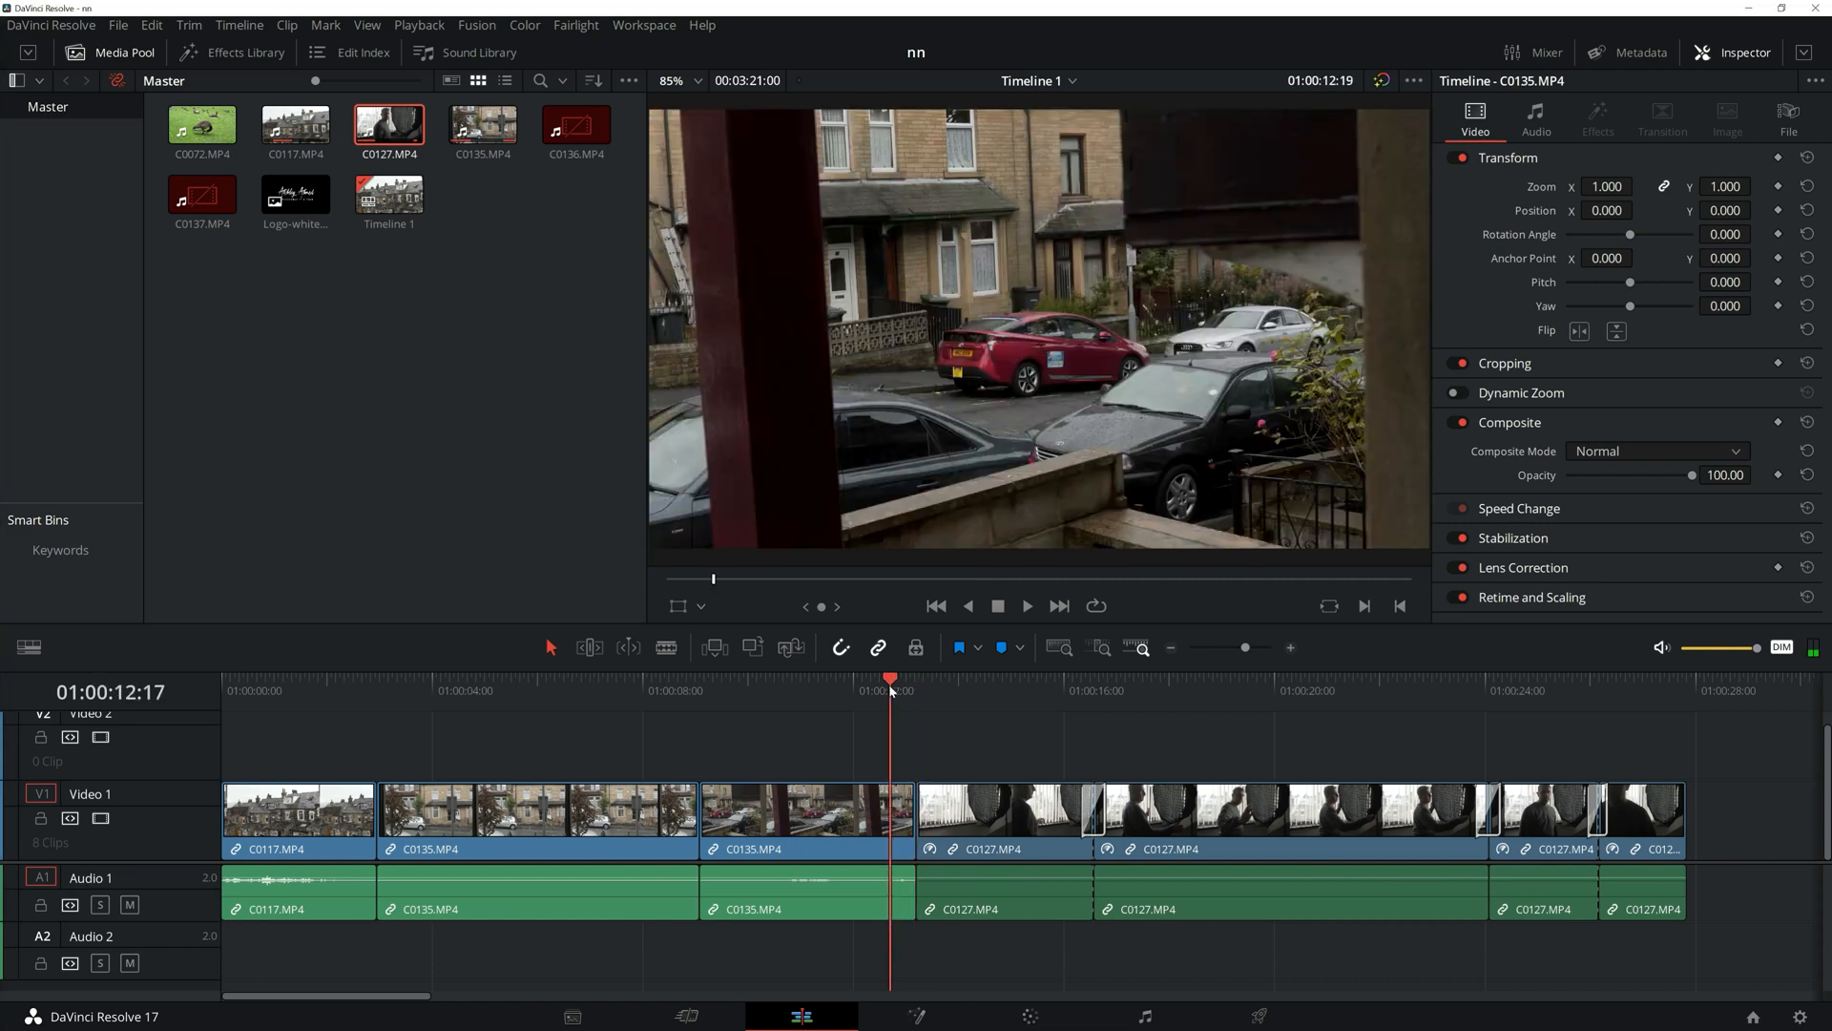
{"action": "left_click", "coordinate": [1027, 607]}
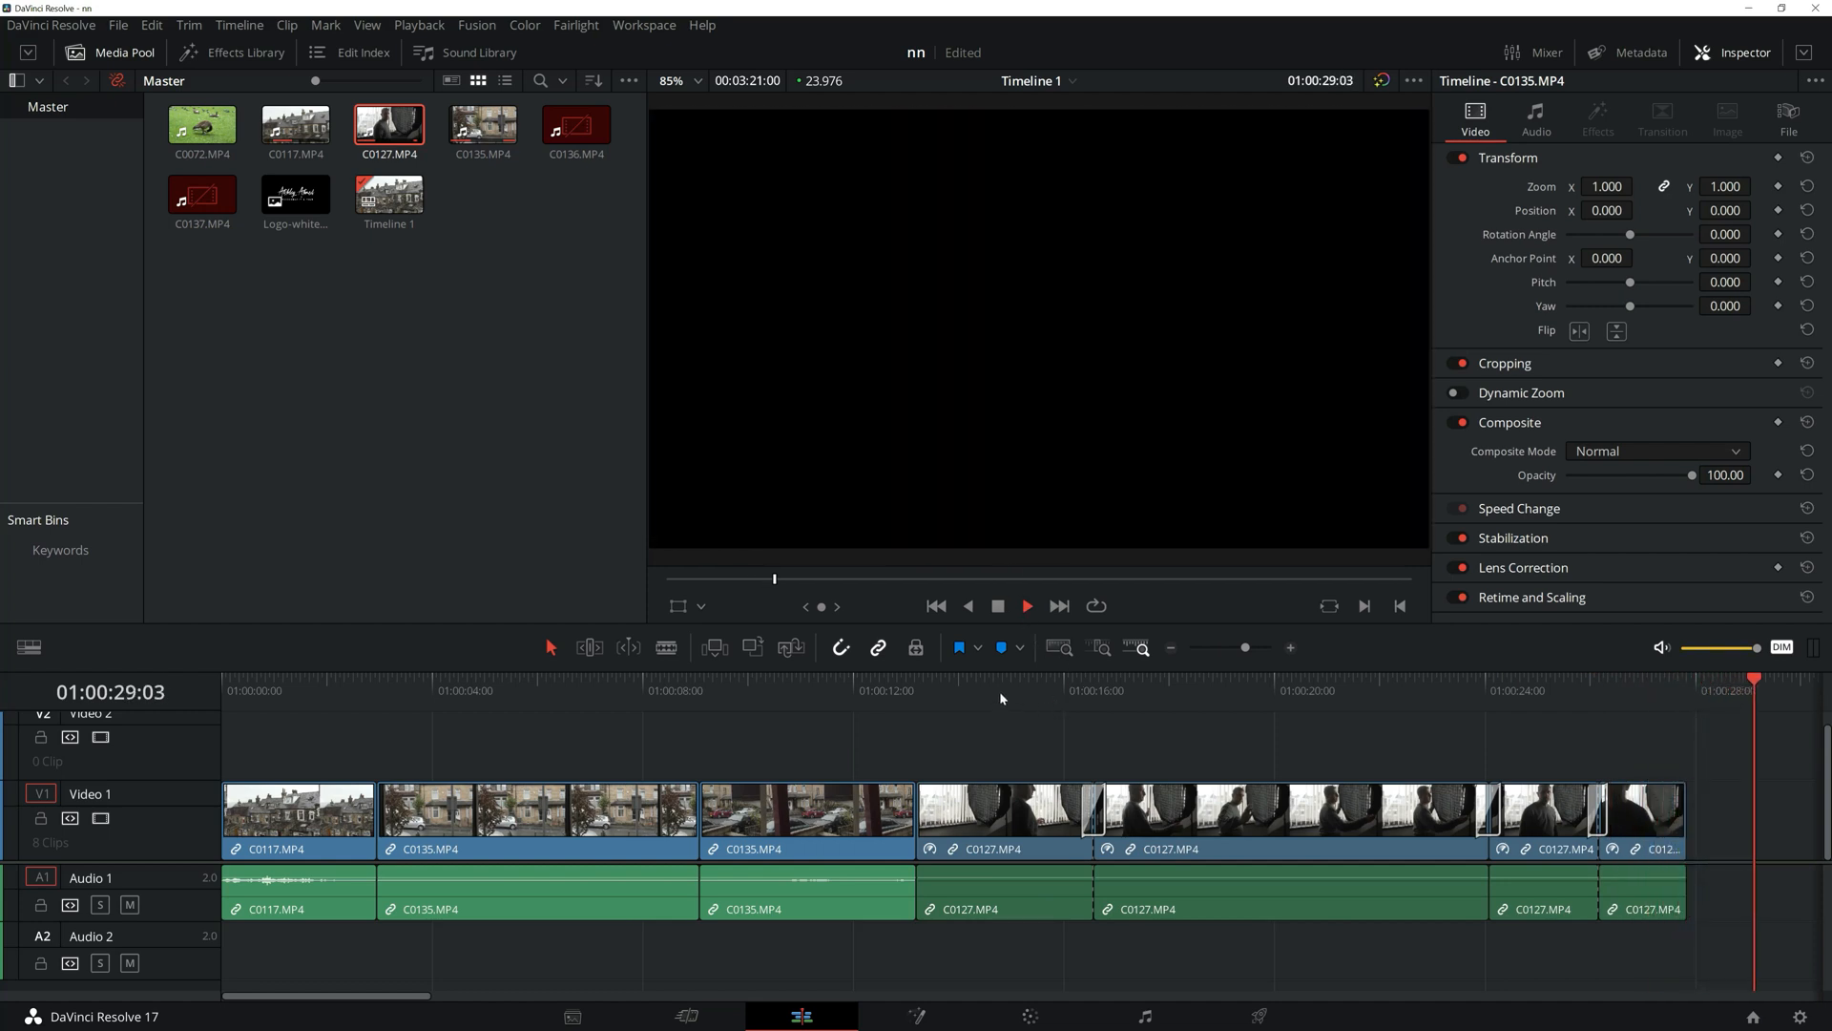
{"action": "left_click", "coordinate": [839, 689]}
{"action": "key", "text": "space"}
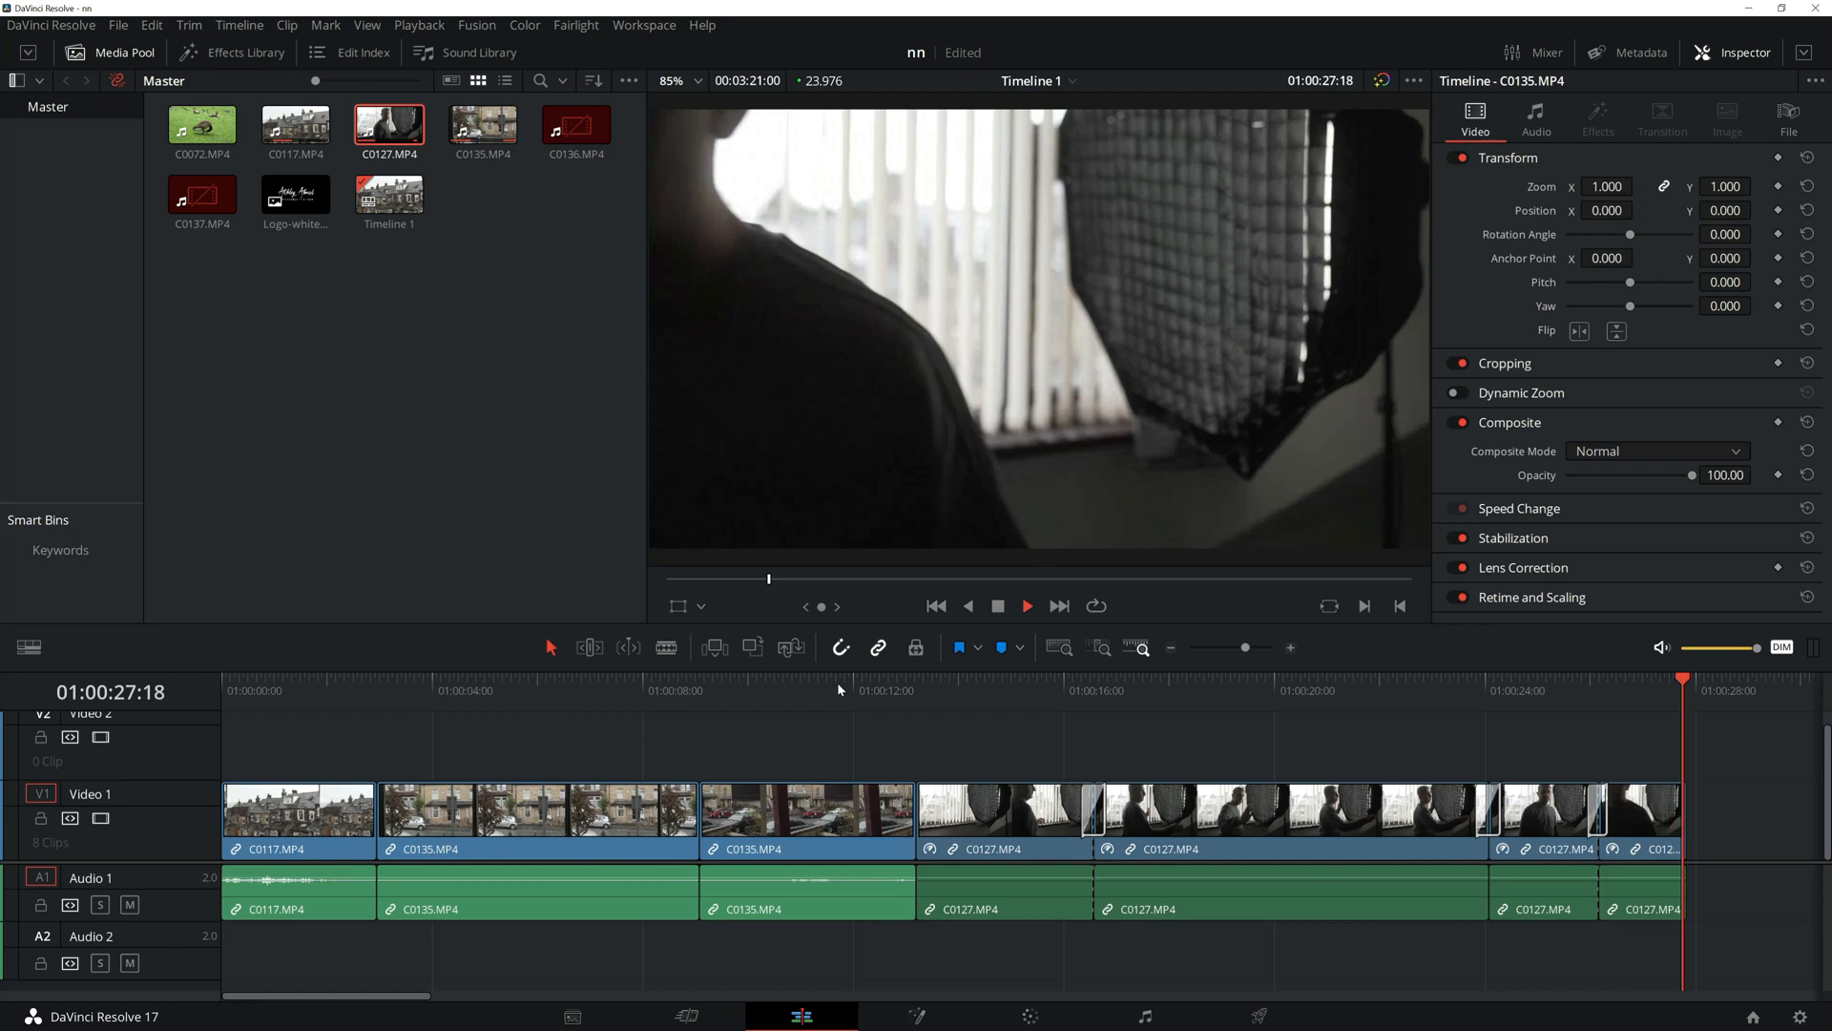
{"action": "left_click", "coordinate": [998, 606]}
- Move the long separate C0127.MP4 clip earlier on the timeline so it starts at about 01:00:40
{"action": "left_click", "coordinate": [709, 934]}
{"action": "left_click_drag", "start_coordinate": [382, 1004], "coordinate": [620, 1026]}
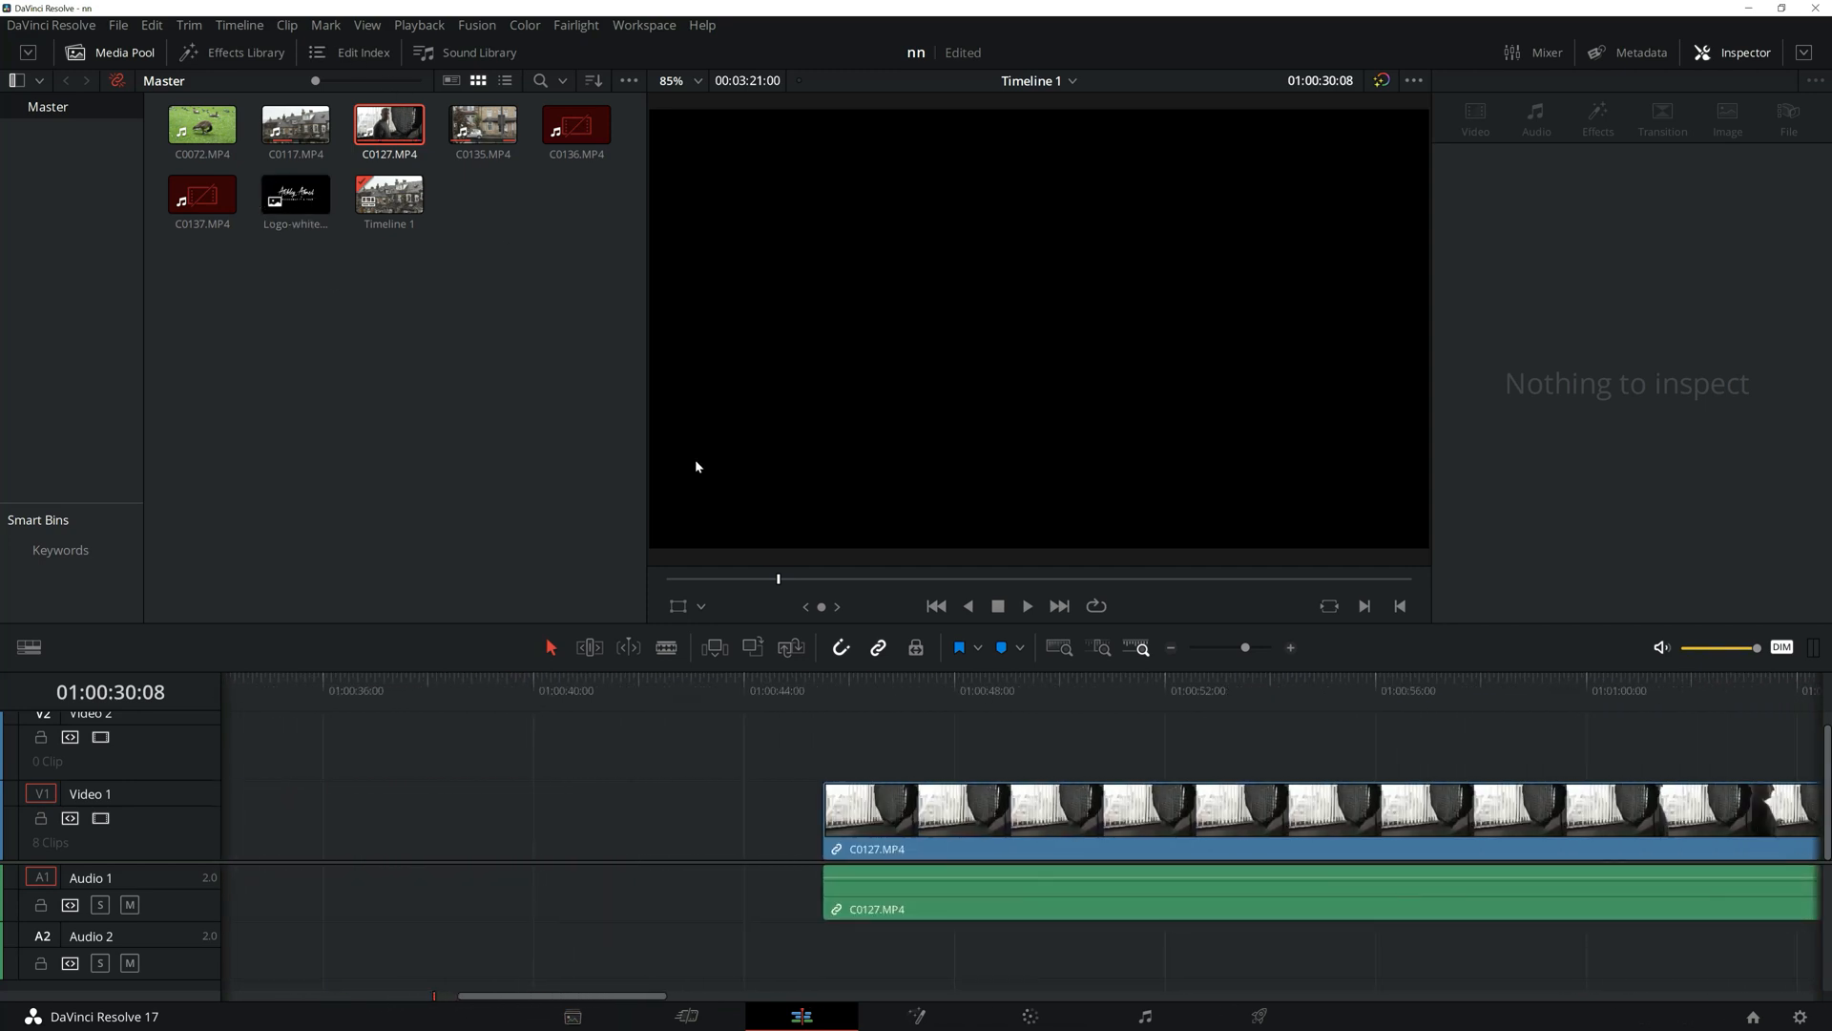
{"action": "left_click_drag", "start_coordinate": [1157, 829], "coordinate": [889, 845]}
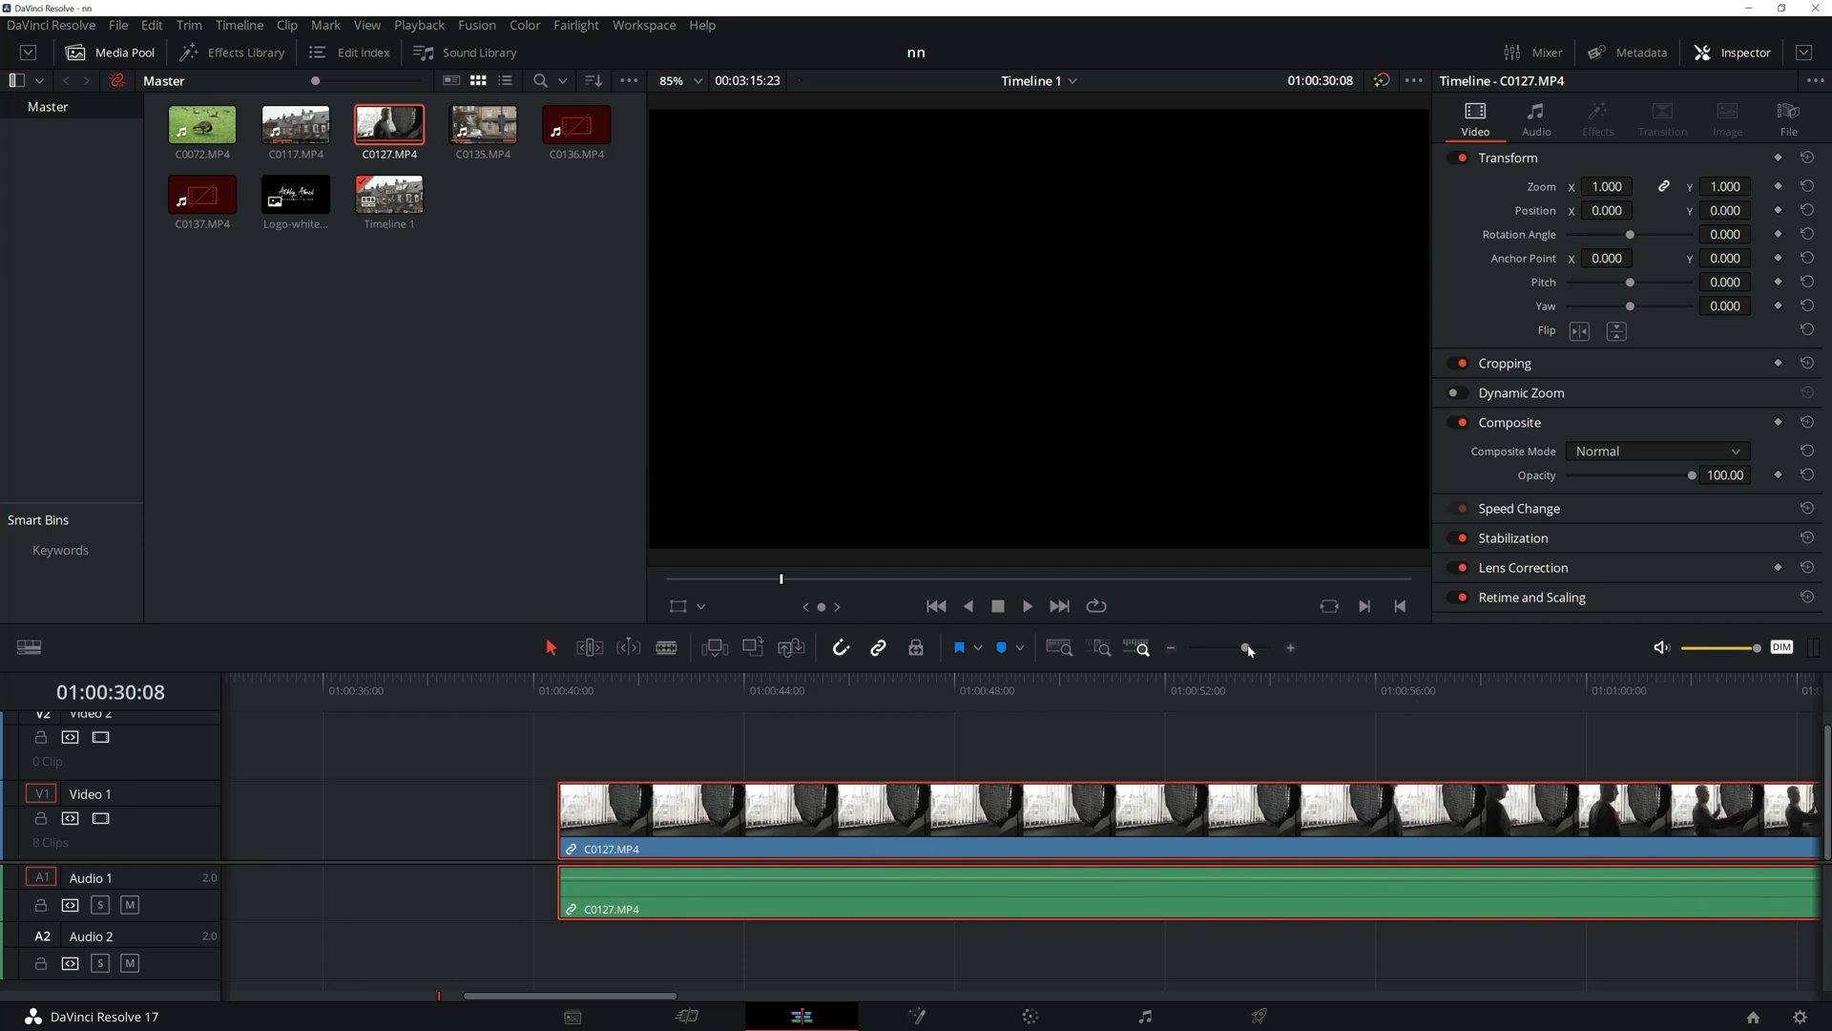
{"action": "left_click_drag", "start_coordinate": [1248, 651], "coordinate": [1243, 649]}
{"action": "left_click_drag", "start_coordinate": [497, 1001], "coordinate": [649, 1012]}
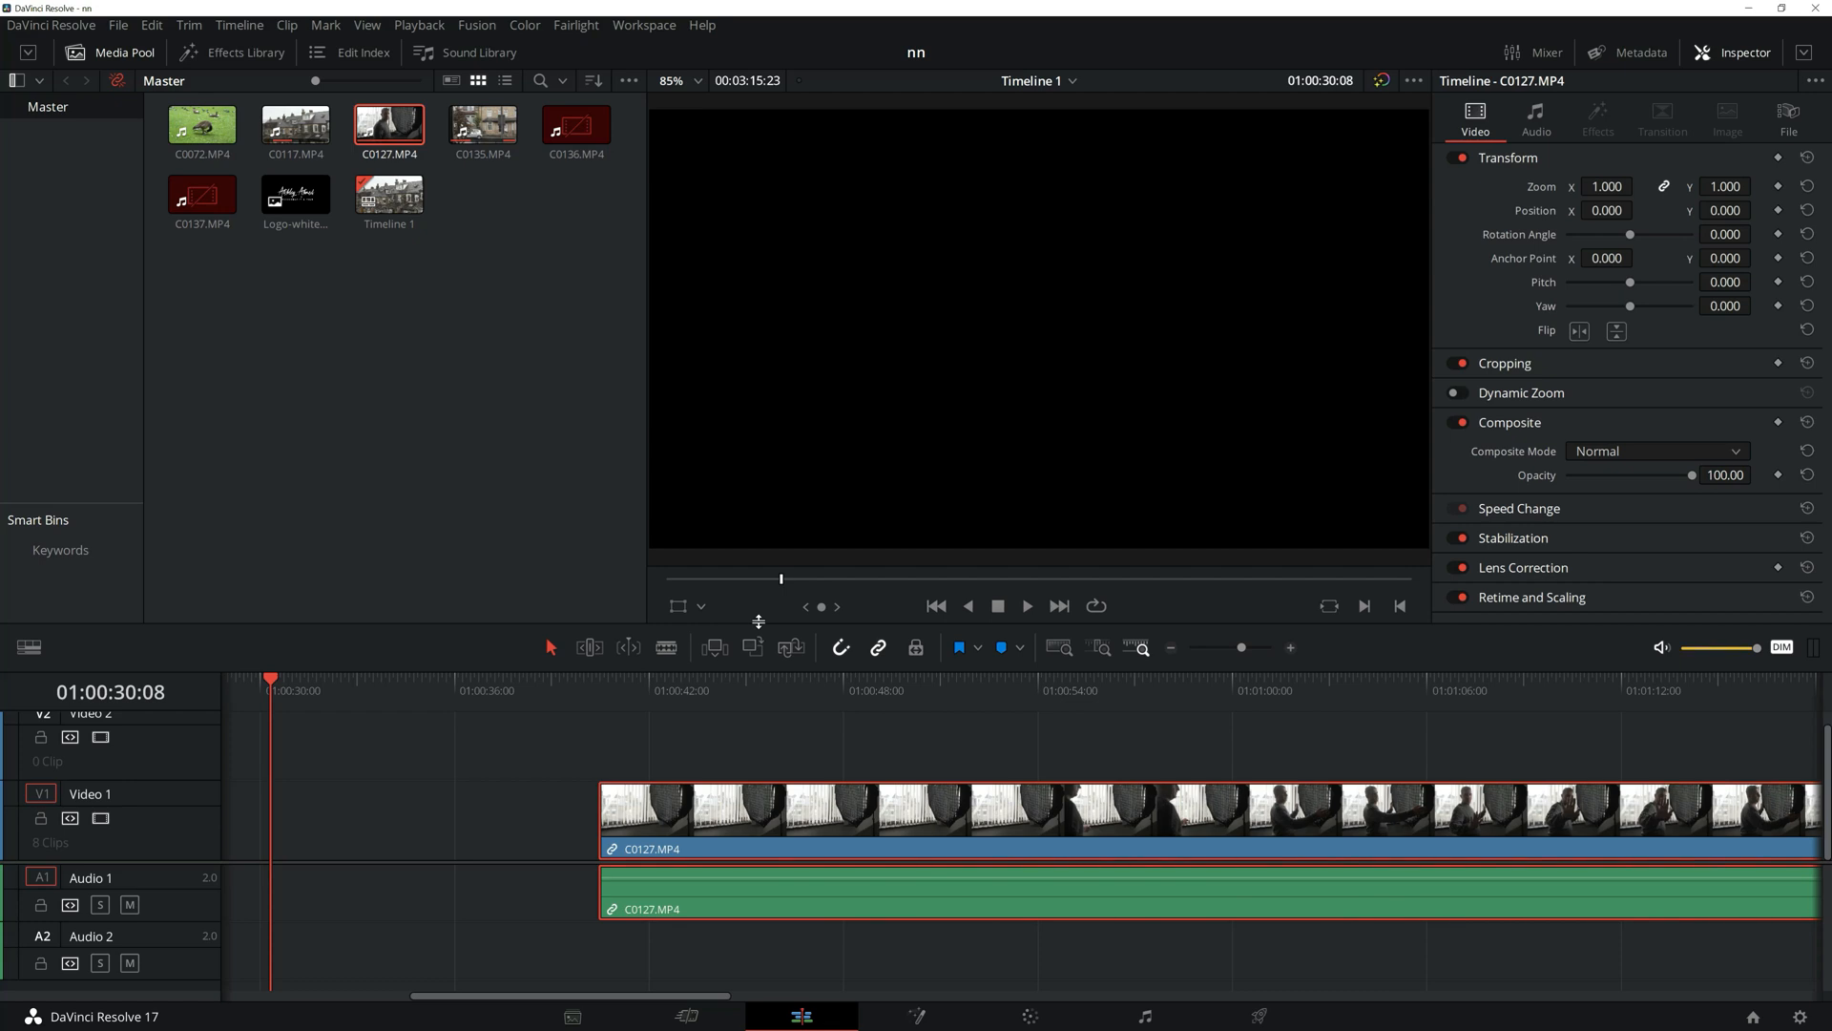
- Scrub and play through the long C0127.MP4 clip to examine the subject's movement and look for a suitable cut point
{"action": "left_click_drag", "start_coordinate": [1025, 680], "coordinate": [1177, 679]}
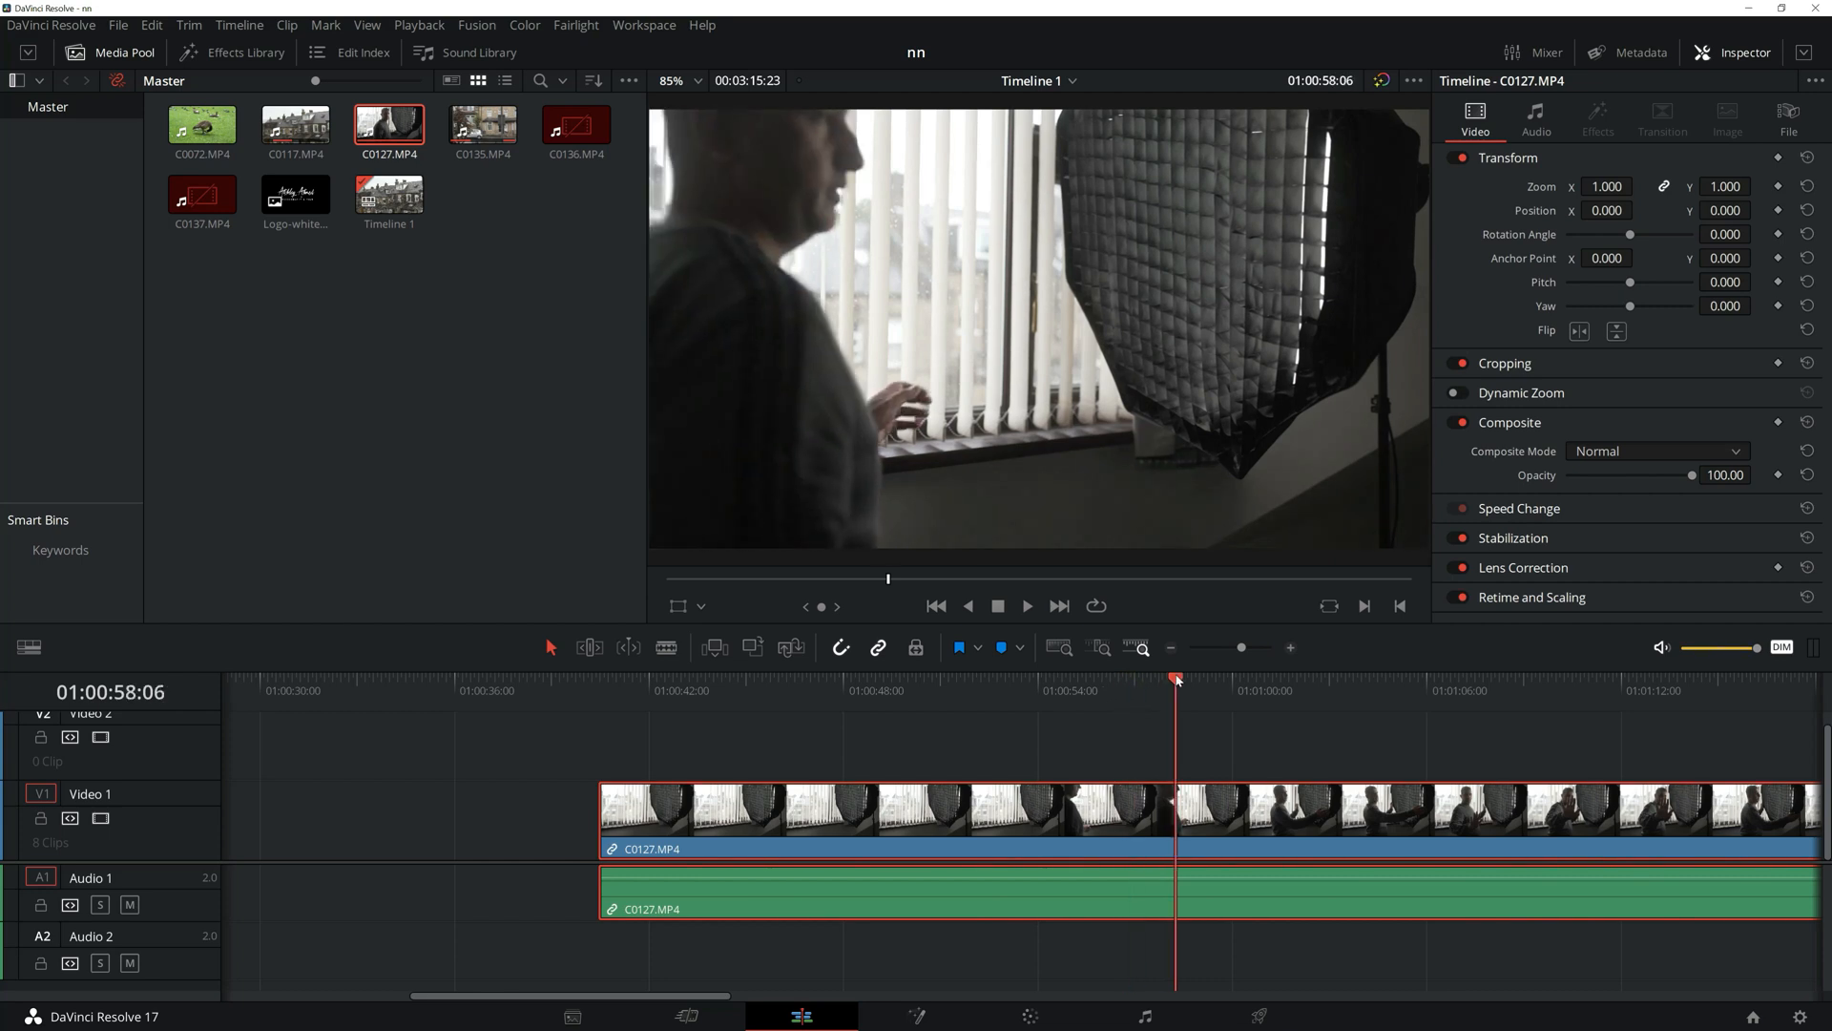
{"action": "left_click", "coordinate": [1234, 687]}
{"action": "left_click_drag", "start_coordinate": [1234, 687], "coordinate": [1057, 673]}
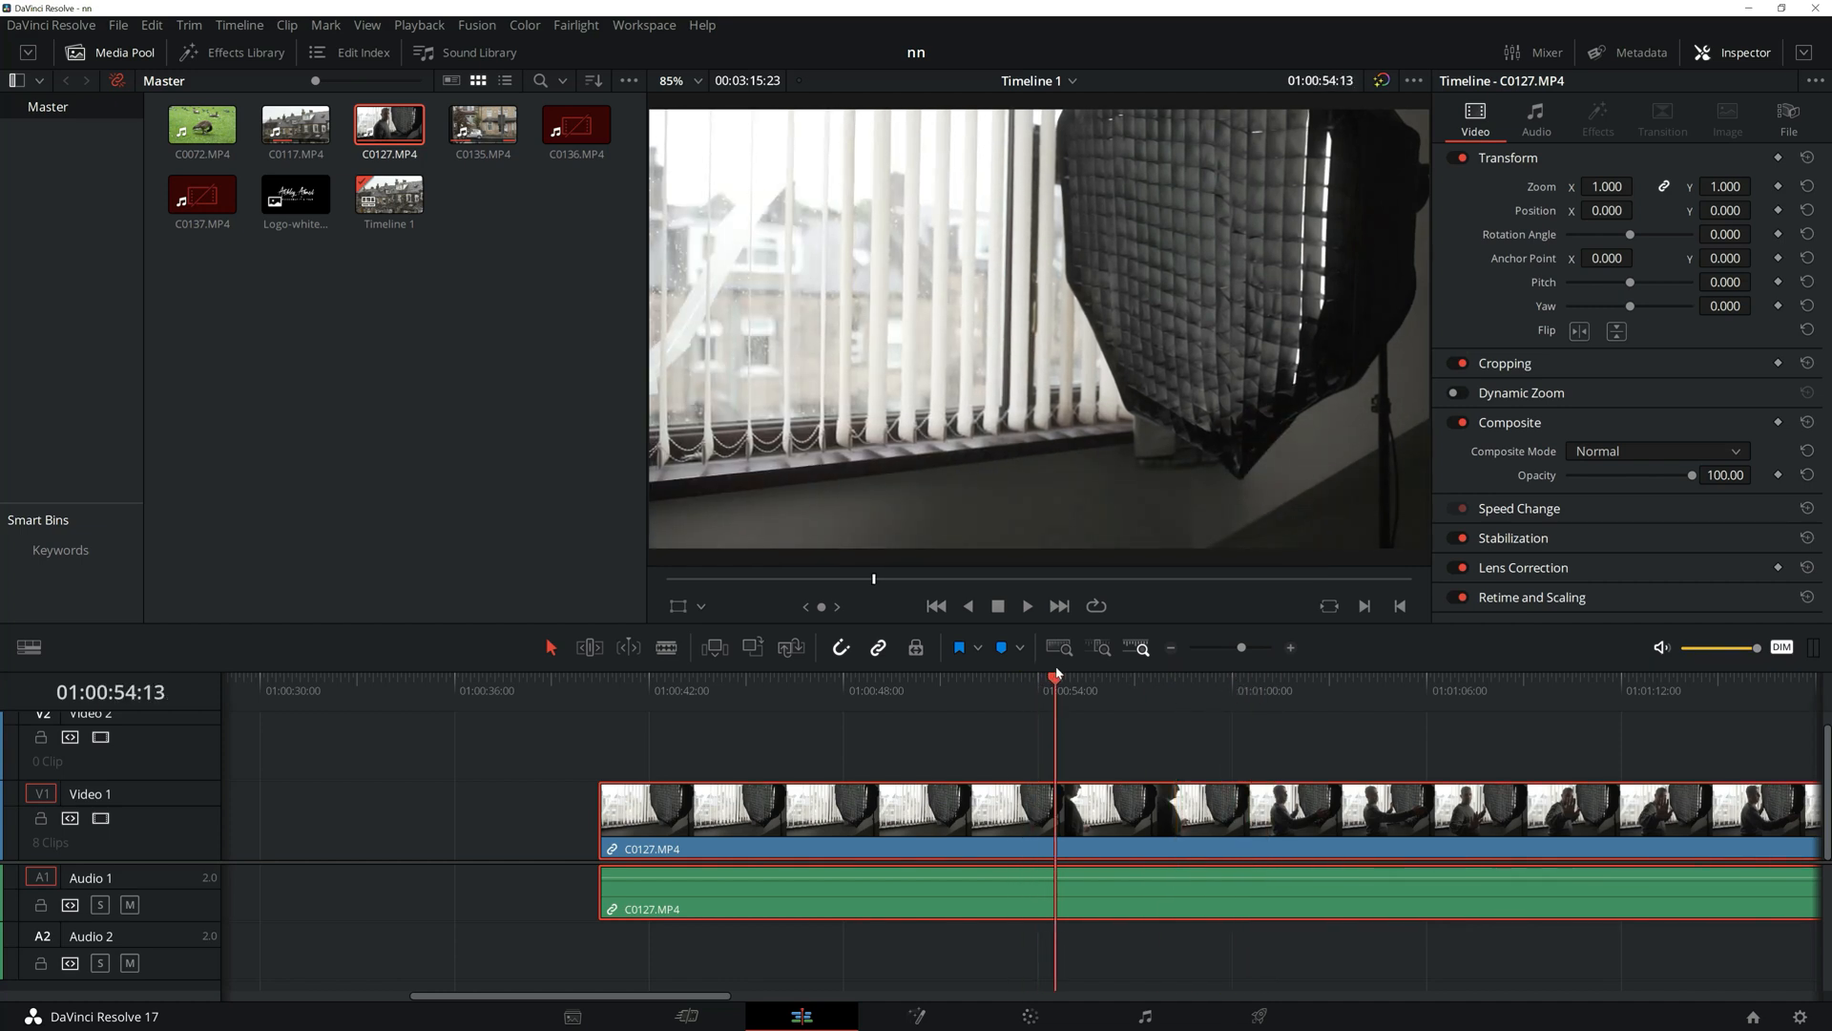
{"action": "left_click_drag", "start_coordinate": [732, 691], "coordinate": [1259, 682]}
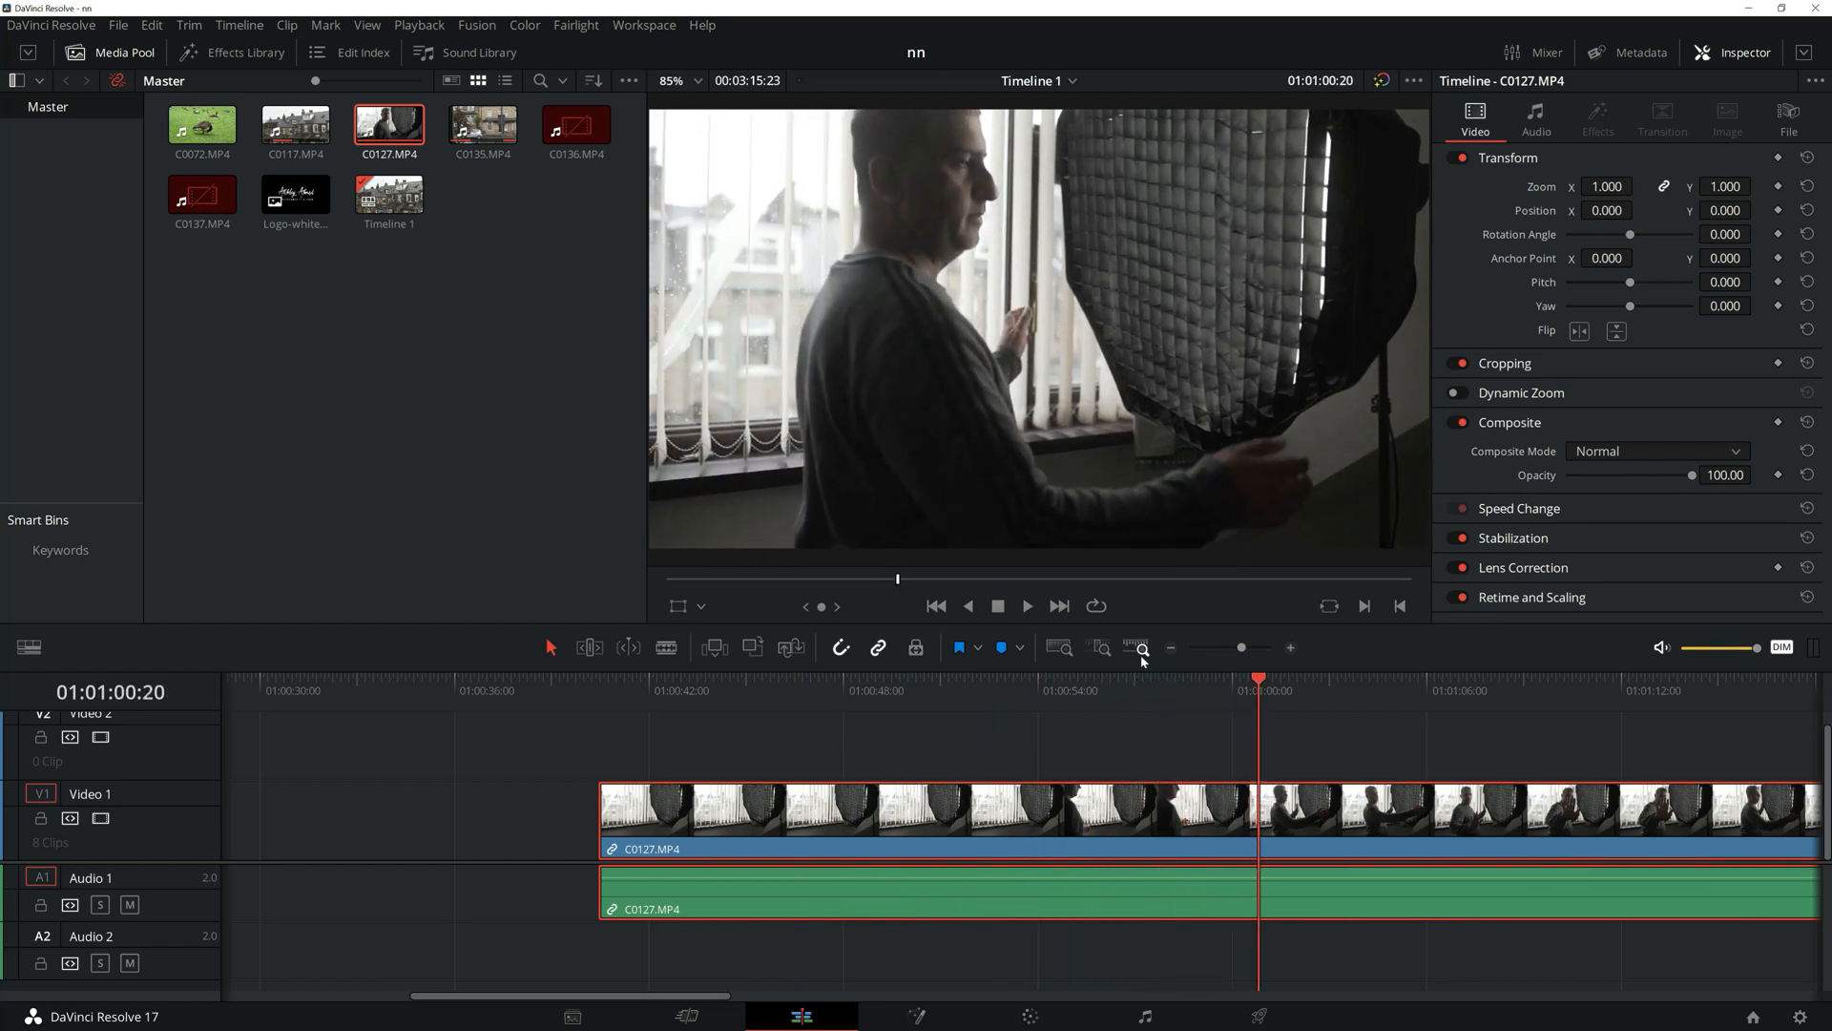
{"action": "left_click", "coordinate": [1027, 608]}
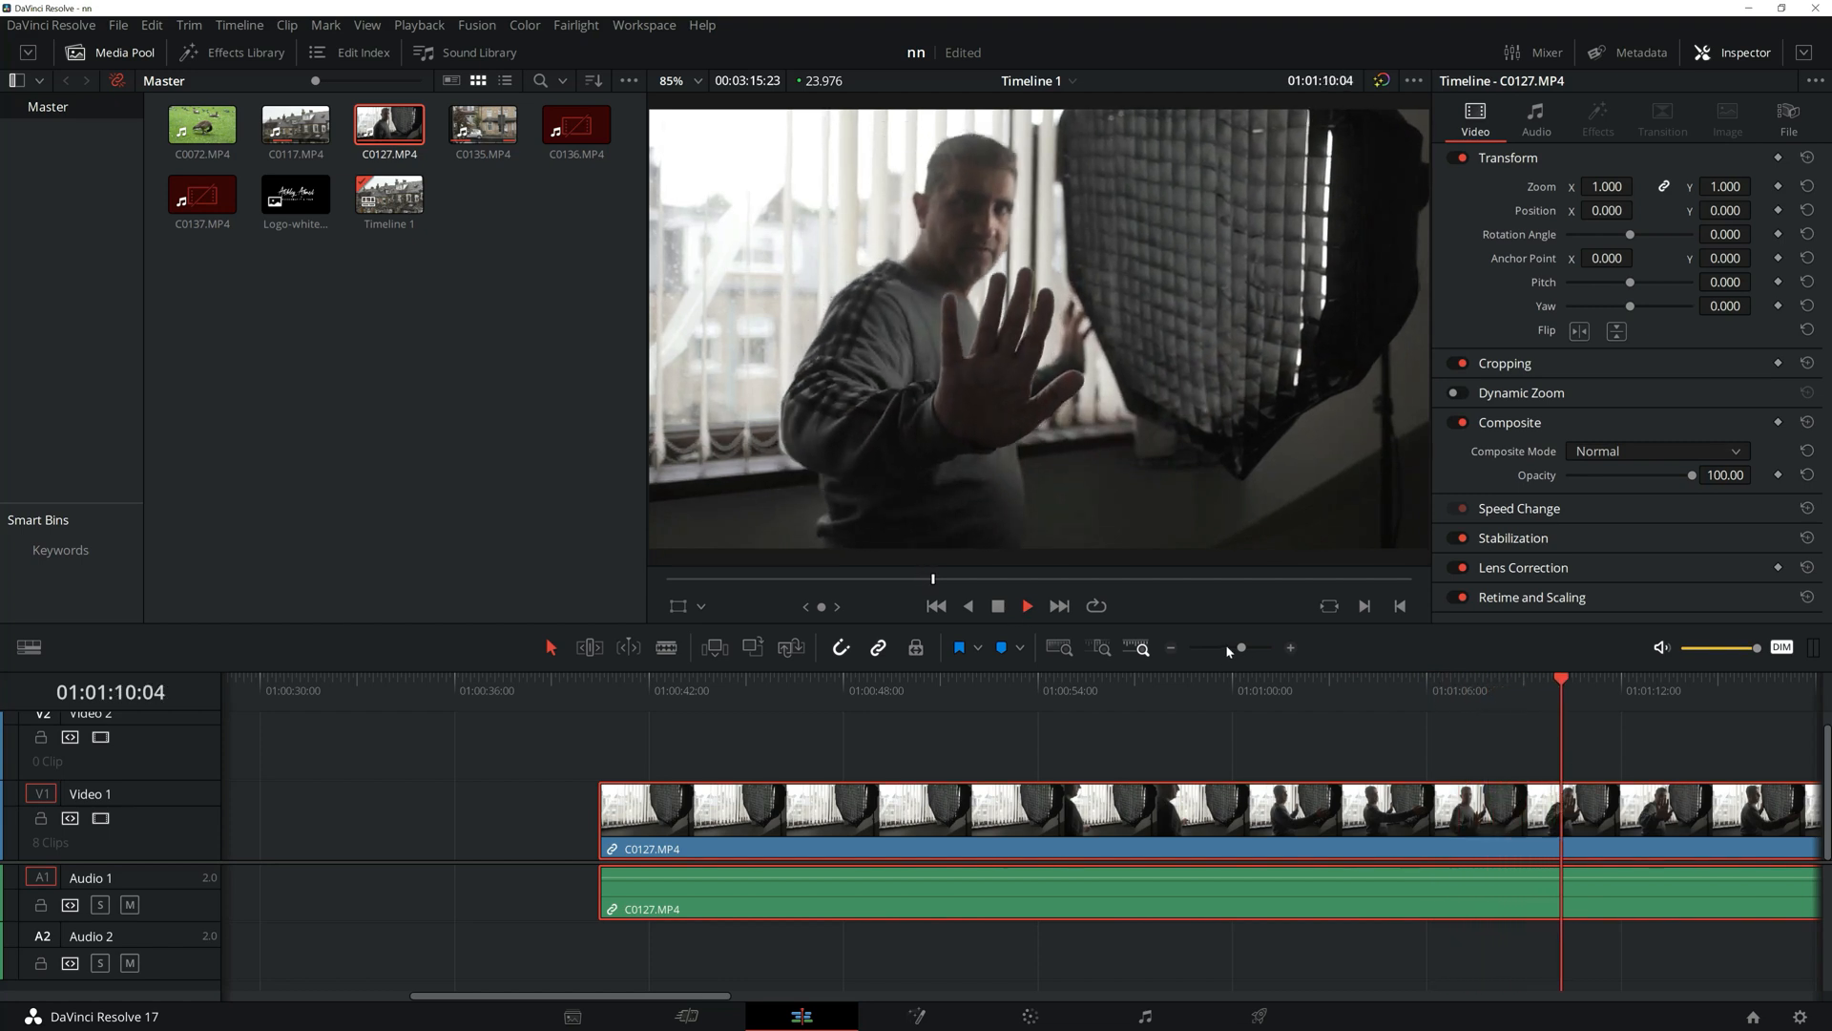
{"action": "left_click_drag", "start_coordinate": [1241, 647], "coordinate": [1239, 649]}
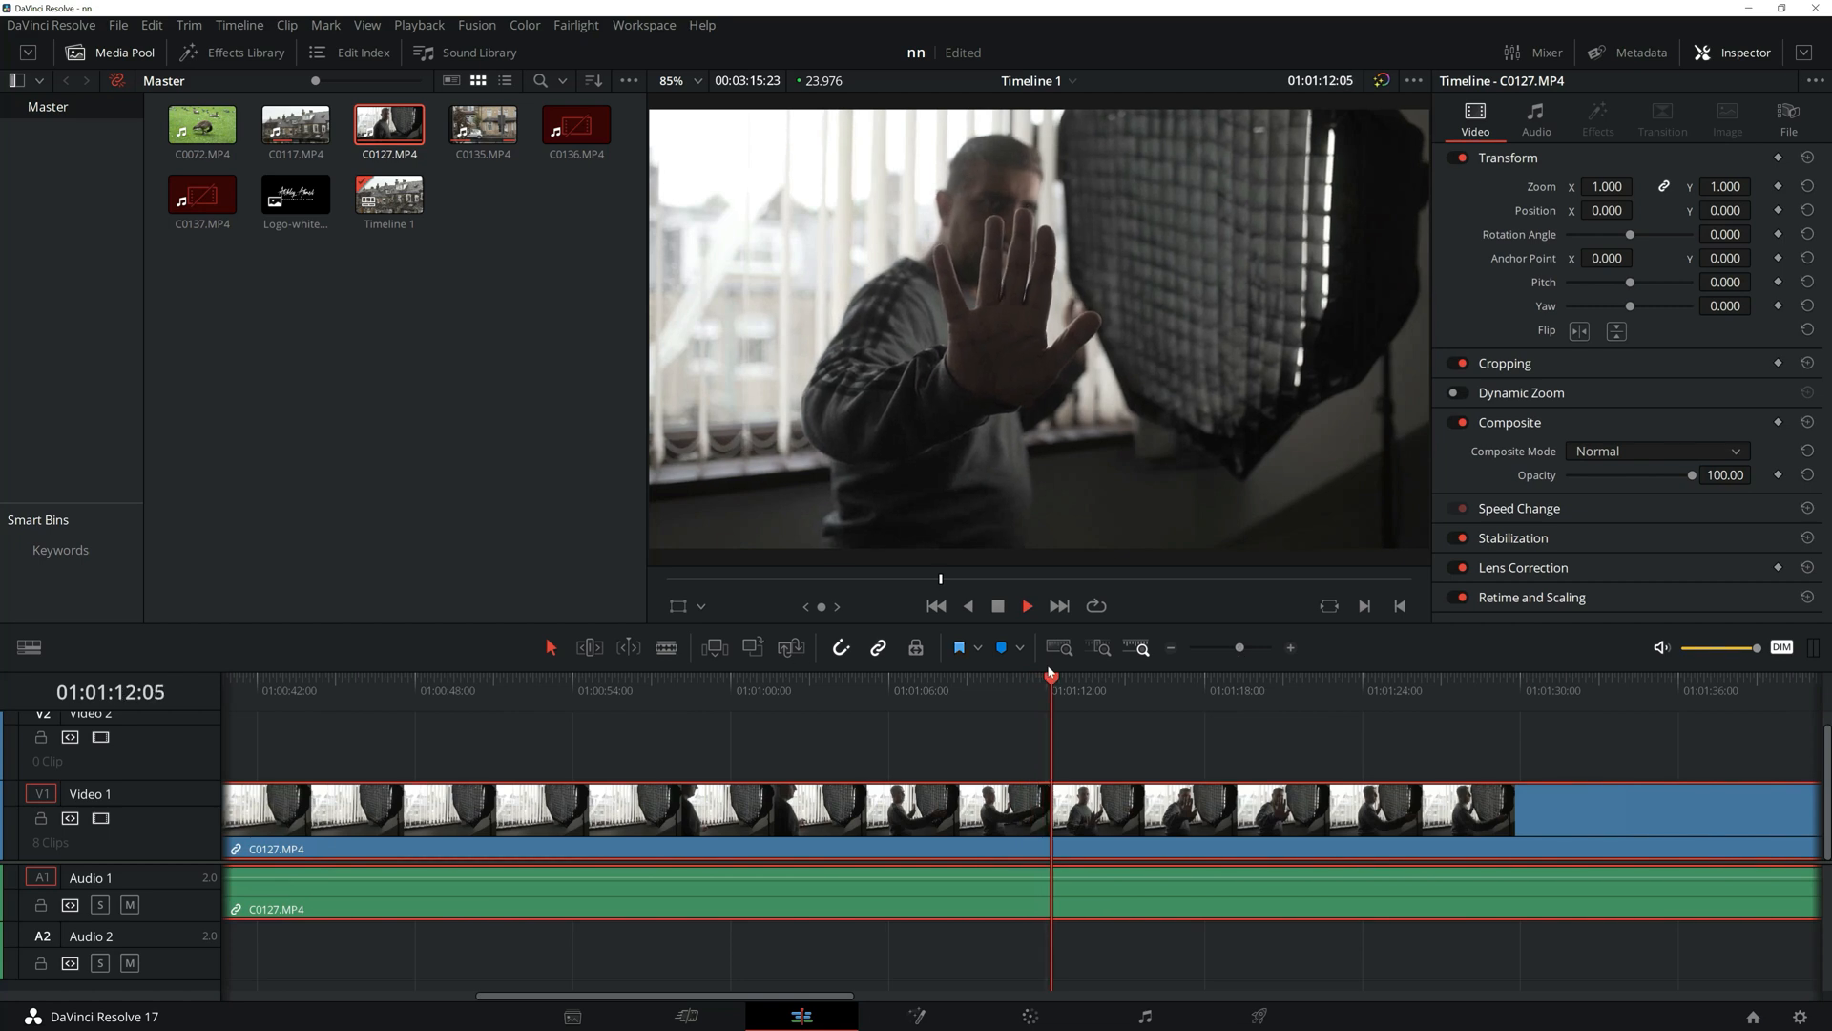
{"action": "left_click_drag", "start_coordinate": [1241, 649], "coordinate": [1234, 648]}
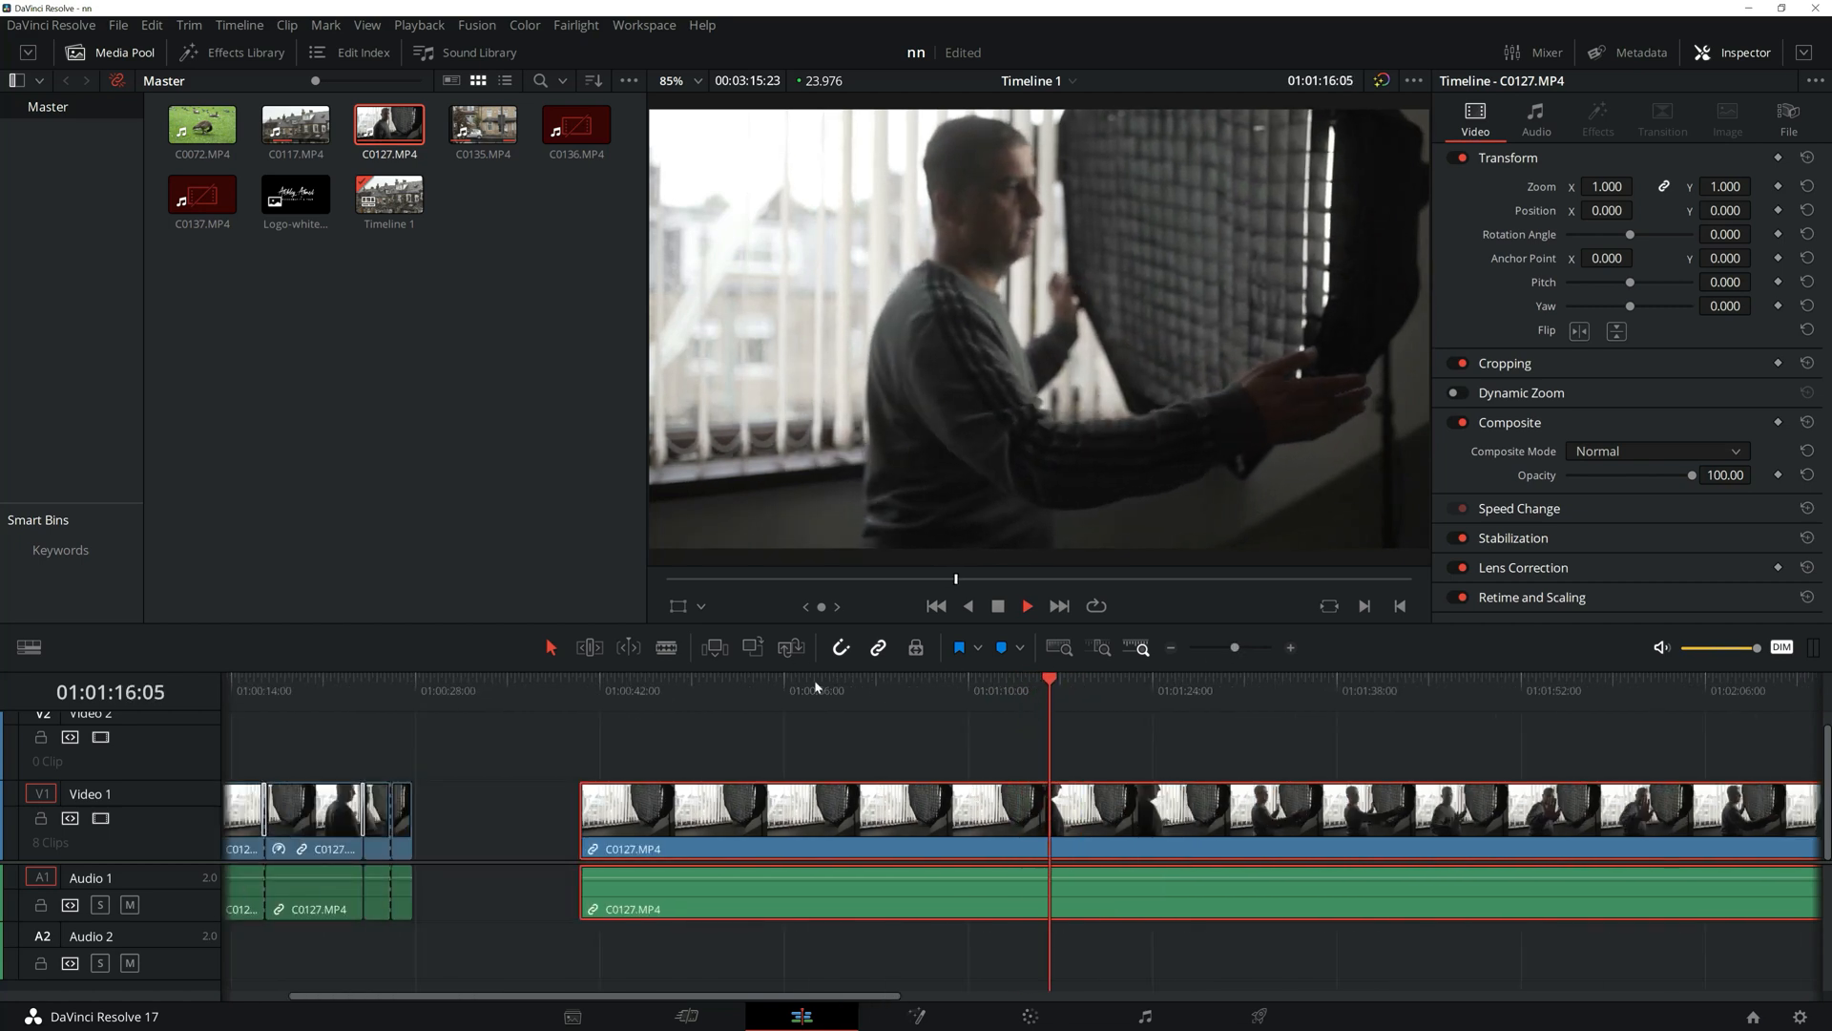
{"action": "left_click", "coordinate": [765, 681]}
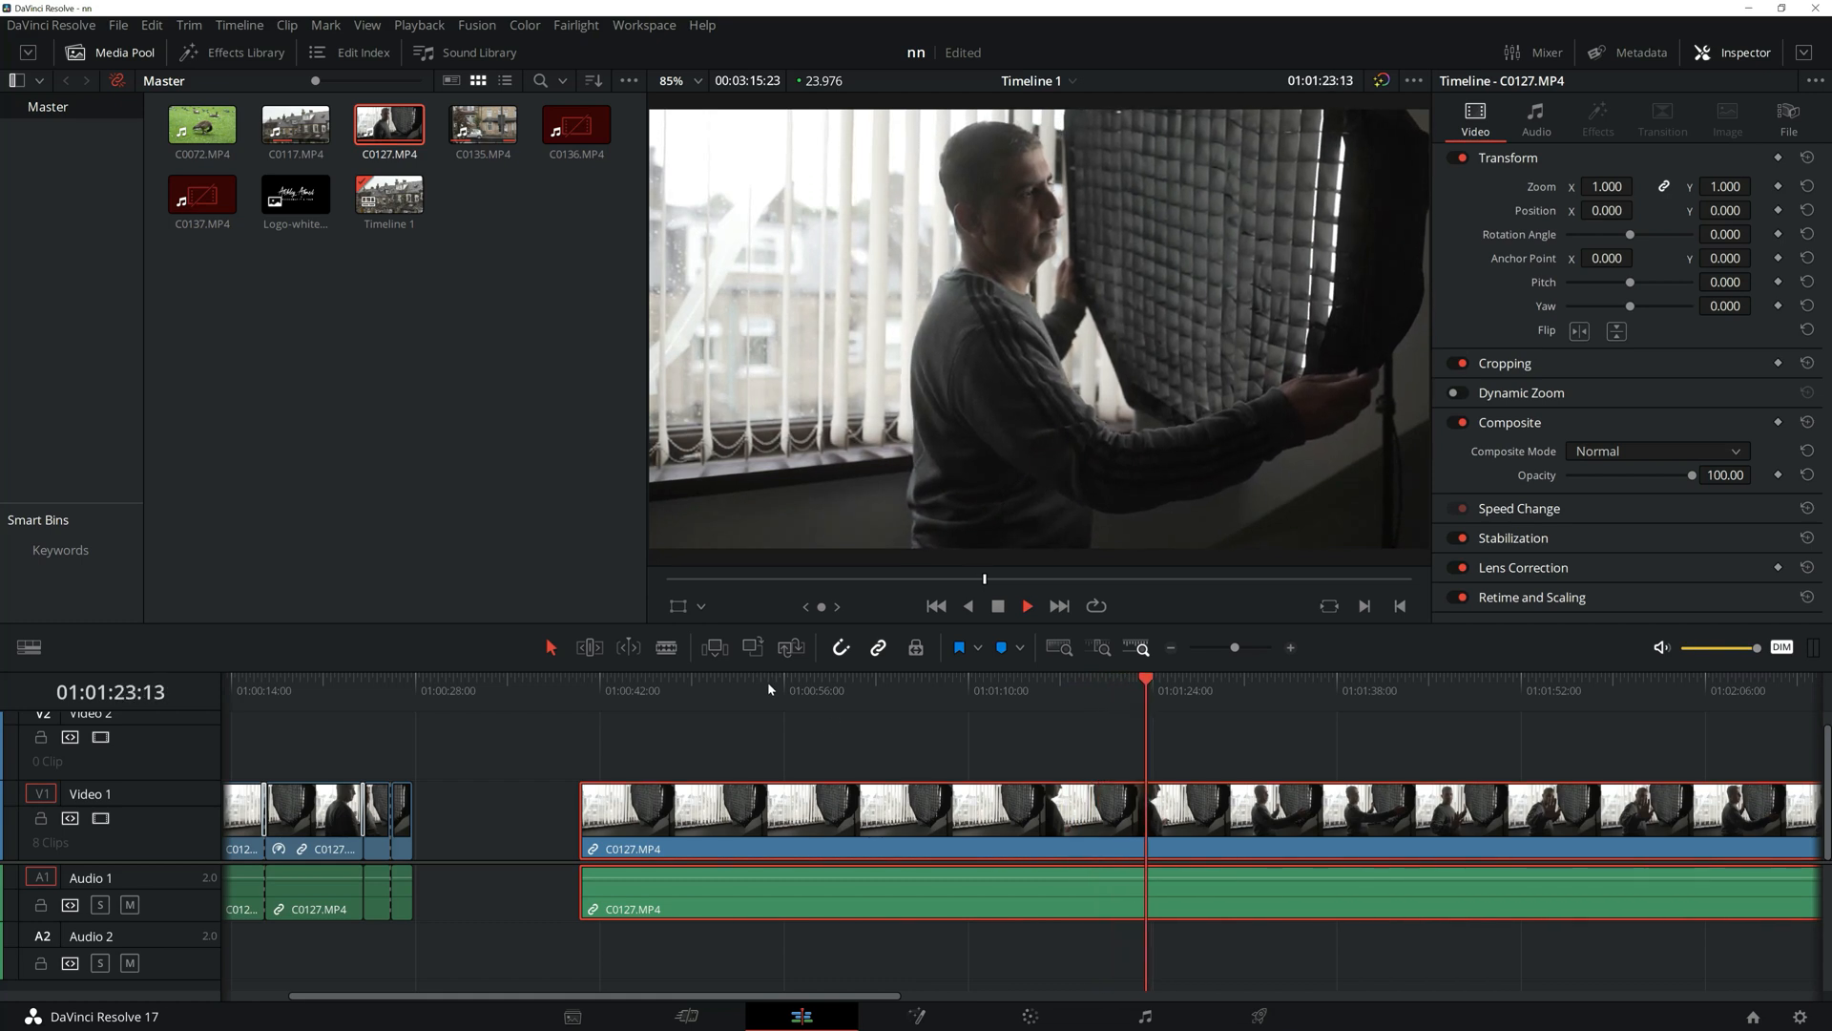
{"action": "left_click", "coordinate": [865, 680]}
{"action": "mouse_move", "coordinate": [864, 679]}
{"action": "left_mouse_down"}
{"action": "mouse_move", "coordinate": [716, 680]}
{"action": "mouse_move", "coordinate": [972, 694]}
{"action": "mouse_move", "coordinate": [712, 681]}
{"action": "mouse_move", "coordinate": [880, 692]}
{"action": "left_mouse_up"}
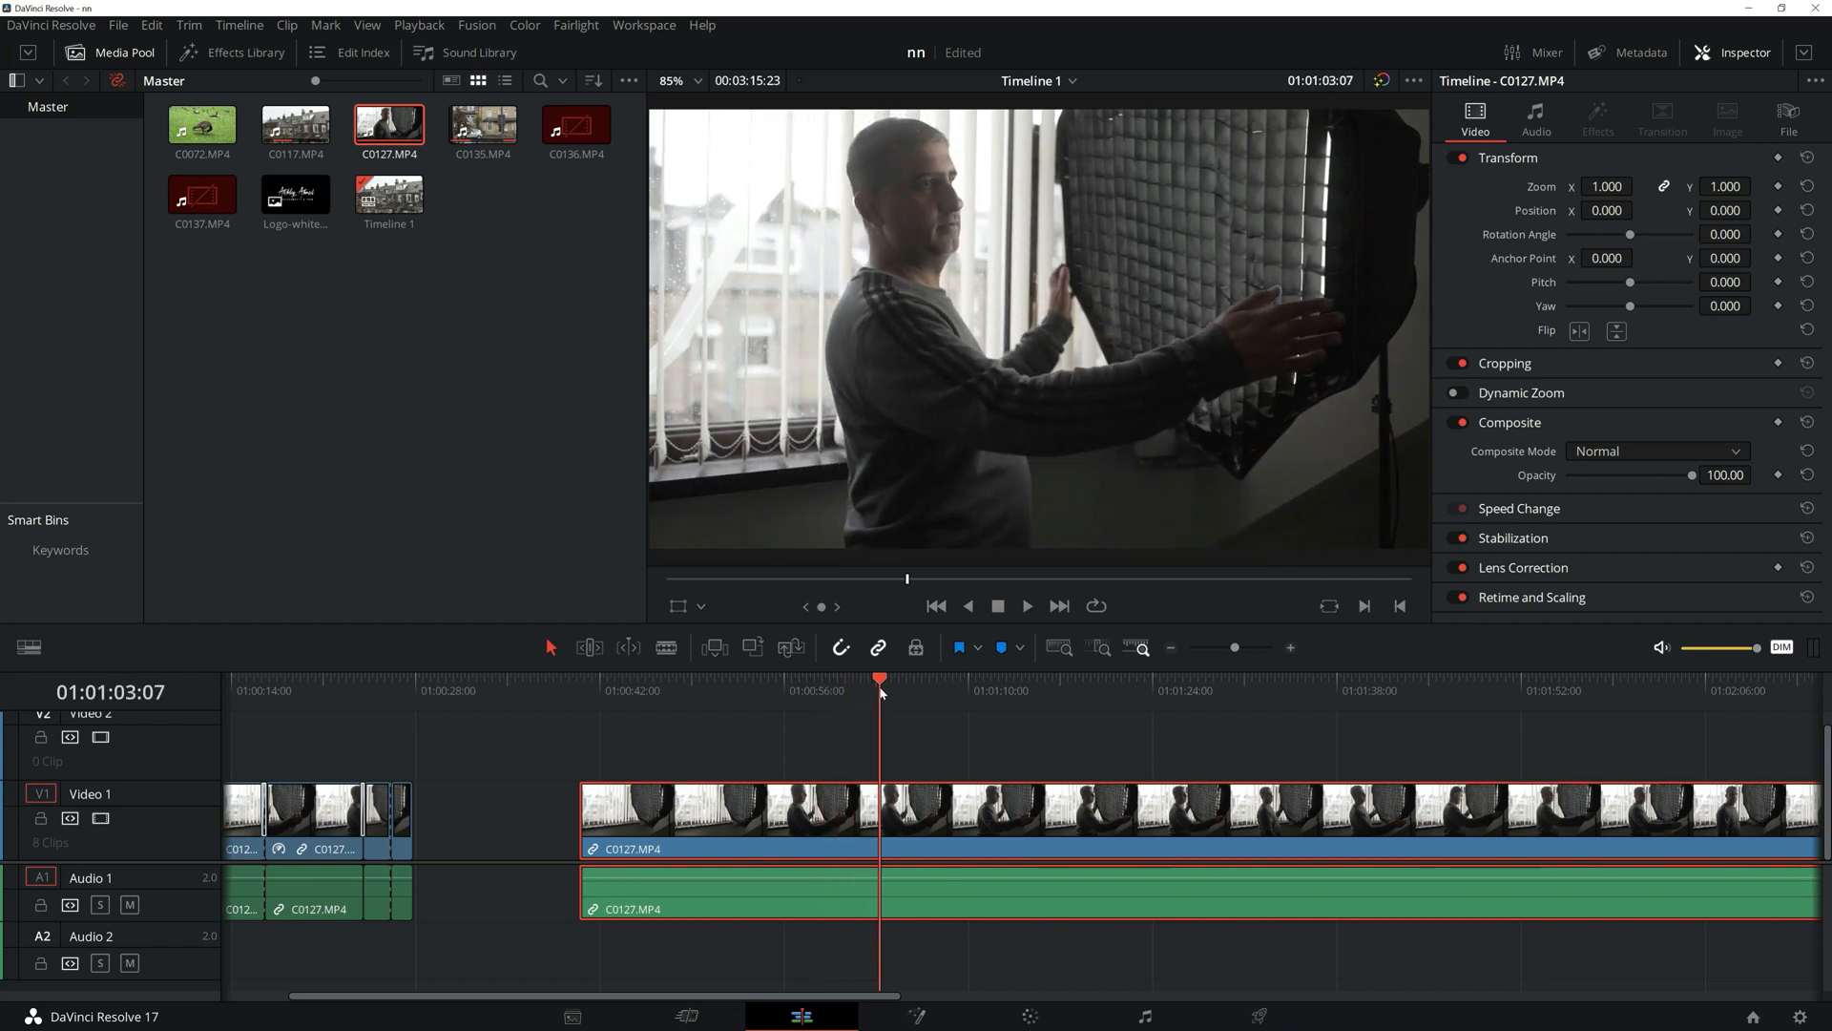
{"action": "key", "text": "space"}
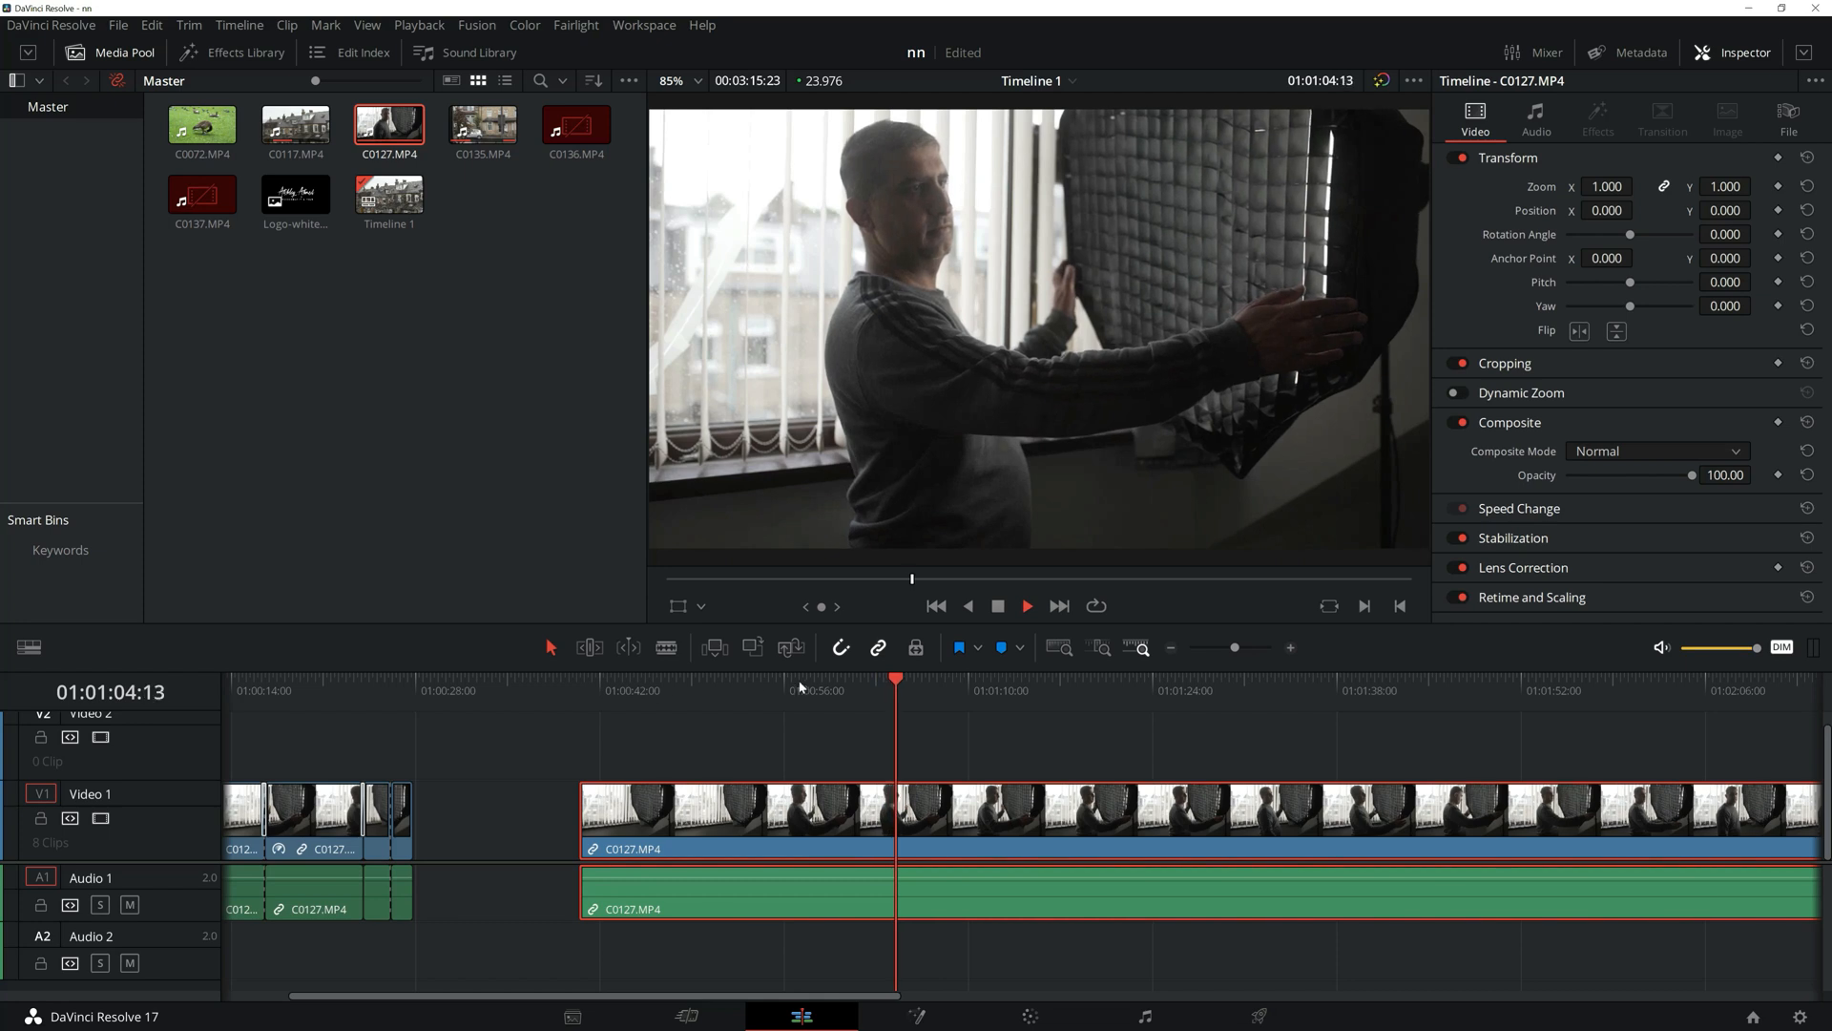
- Split the long C0127.MP4 clip at 01:01:04:04
{"action": "left_click", "coordinate": [829, 691]}
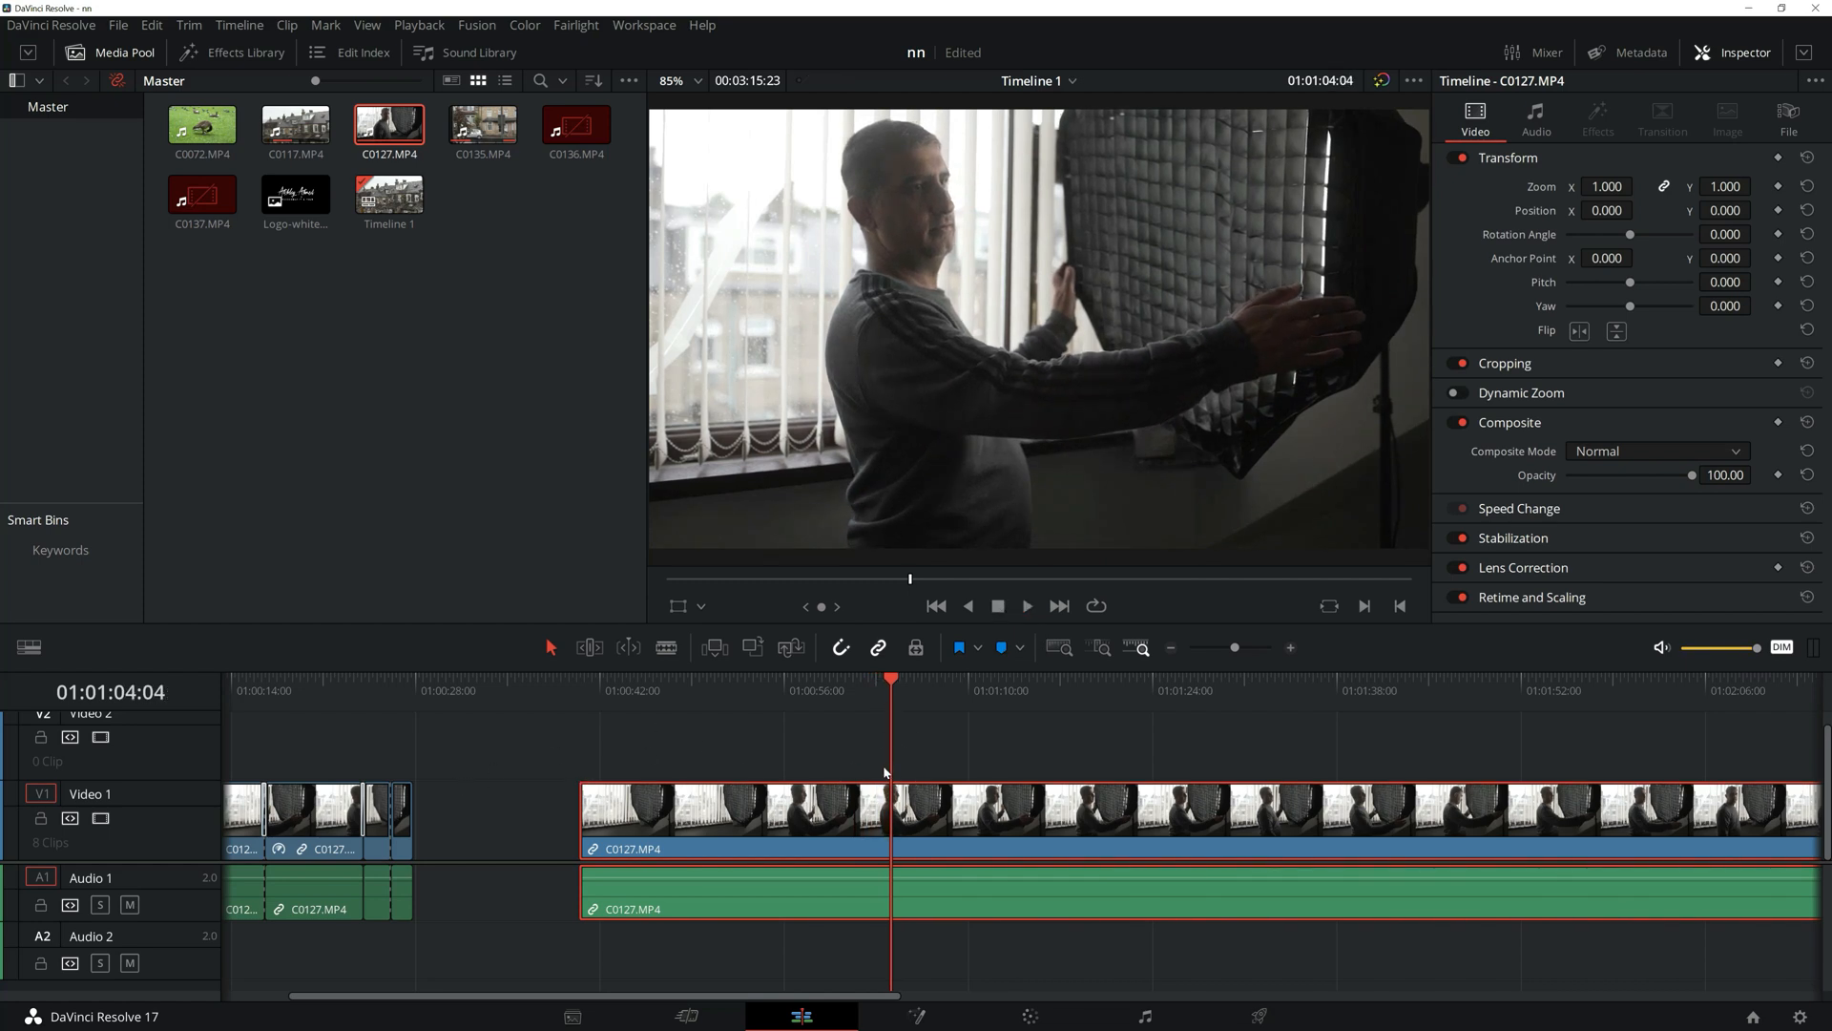
{"action": "right_click", "coordinate": [827, 821]}
{"action": "left_click", "coordinate": [796, 710]}
{"action": "left_click", "coordinate": [668, 652]}
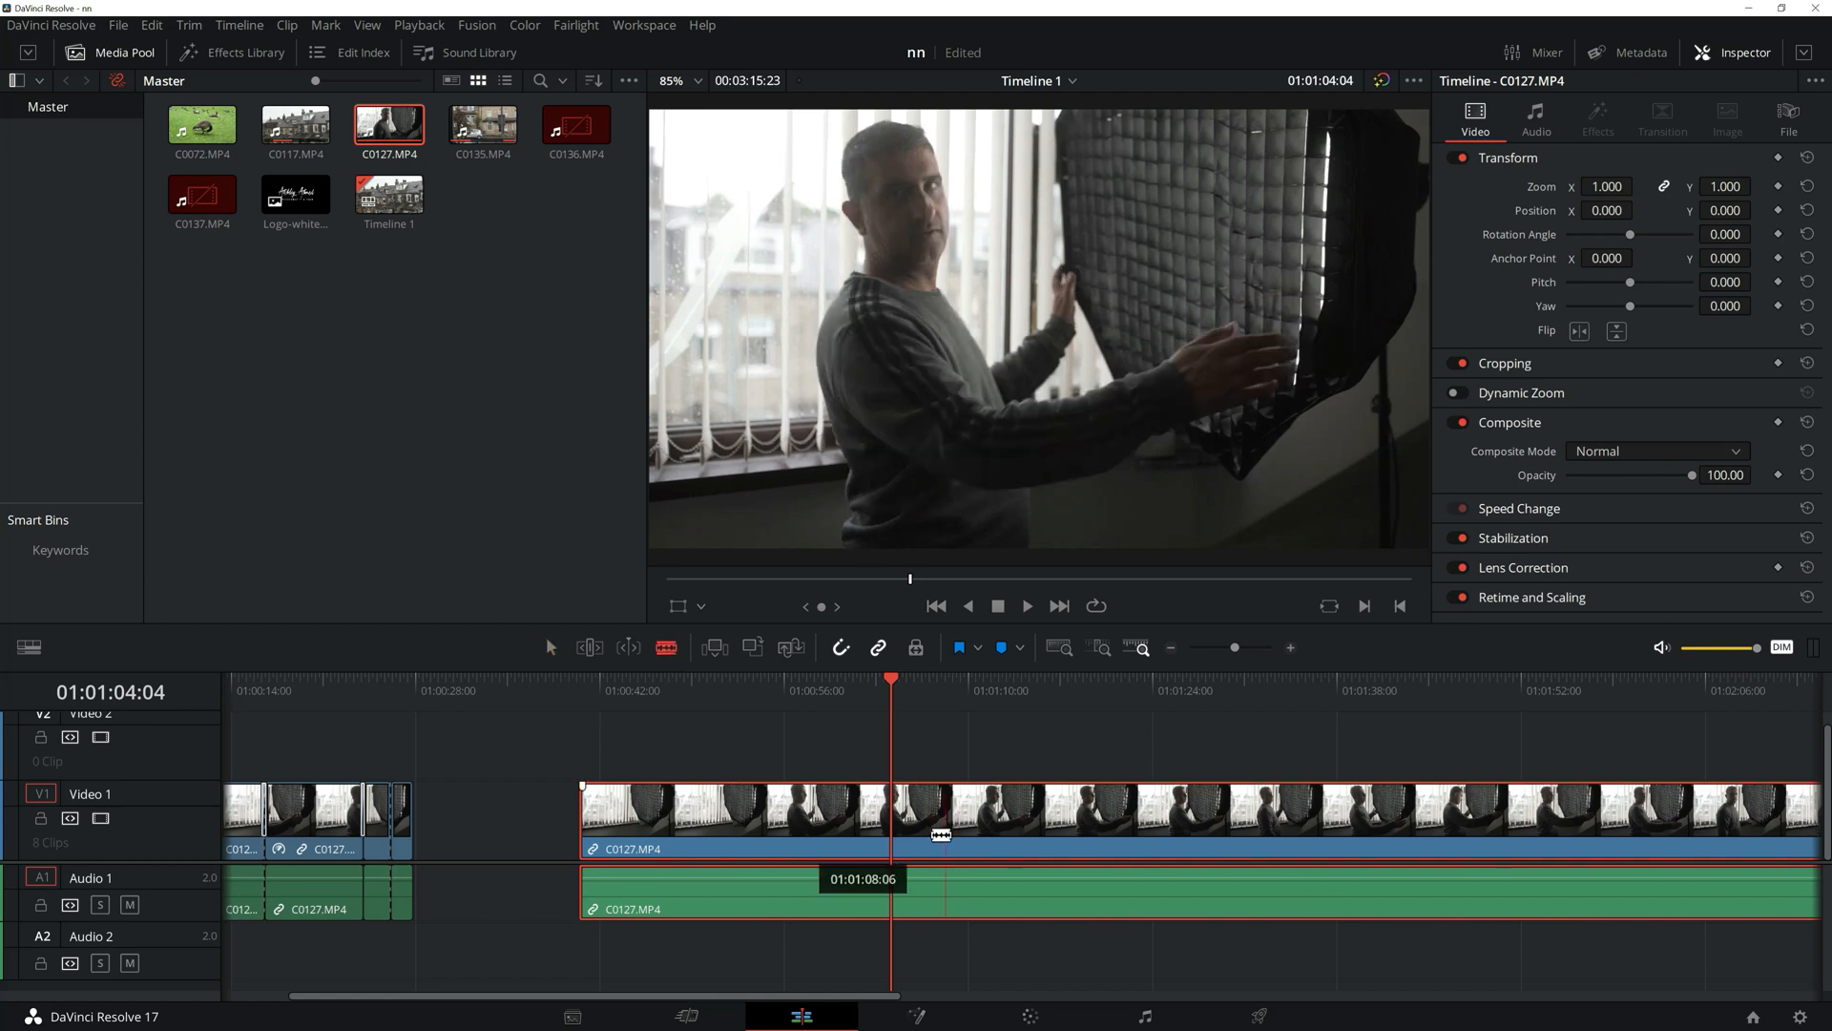
{"action": "left_click", "coordinate": [897, 826]}
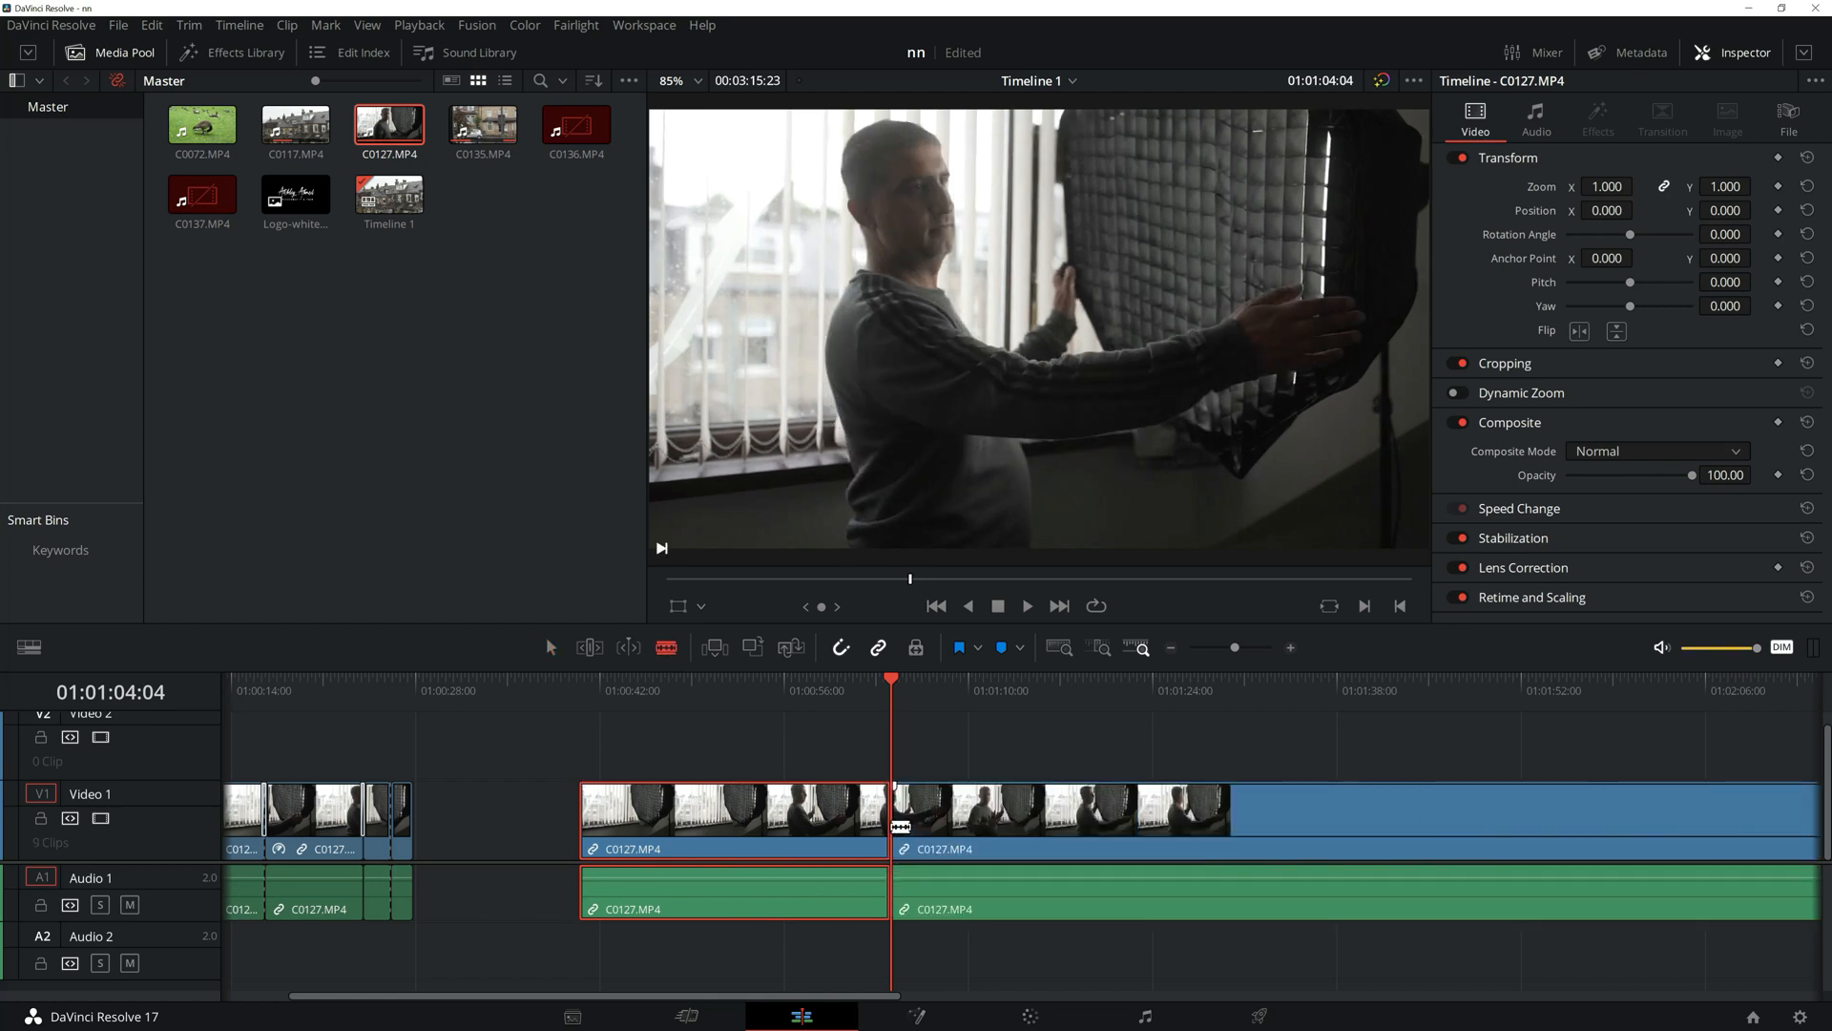
- Open the retime curve of the first C0127.MP4 part and show Retime Speed instead of Retime Frame
{"action": "key", "text": "a"}
{"action": "right_click", "coordinate": [822, 830]}
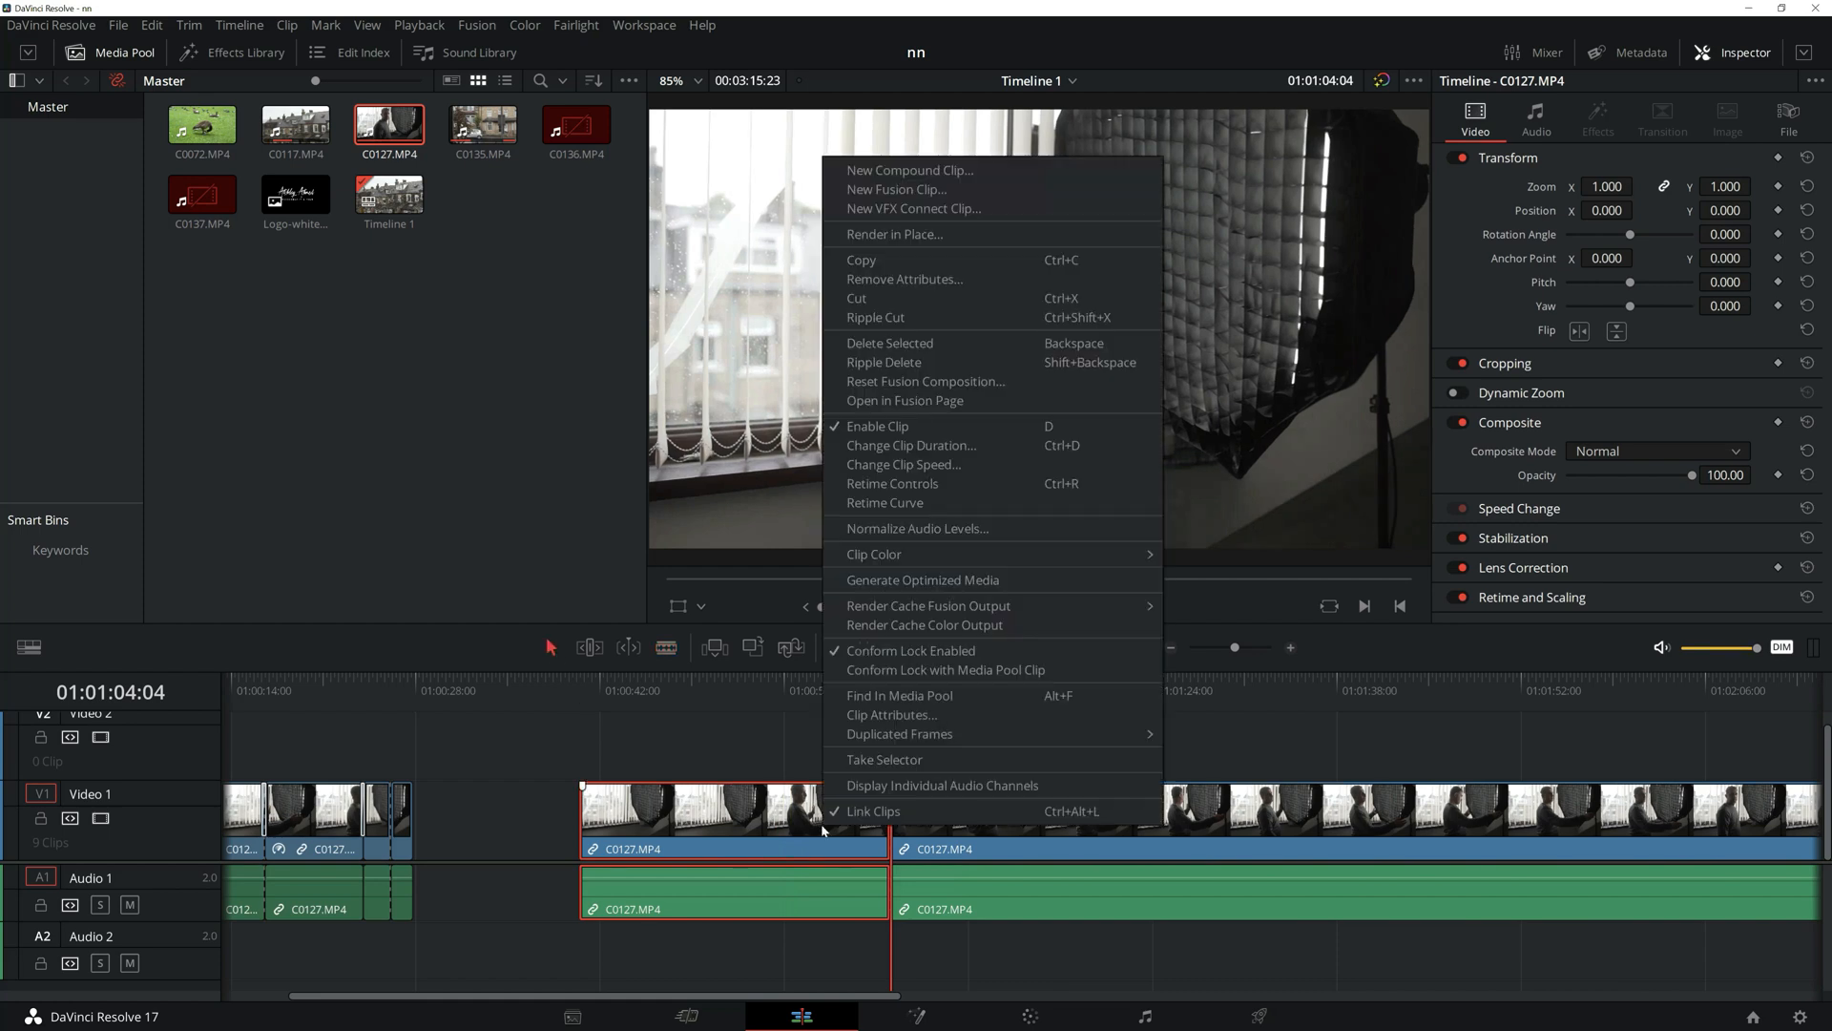
{"action": "left_click", "coordinate": [930, 505]}
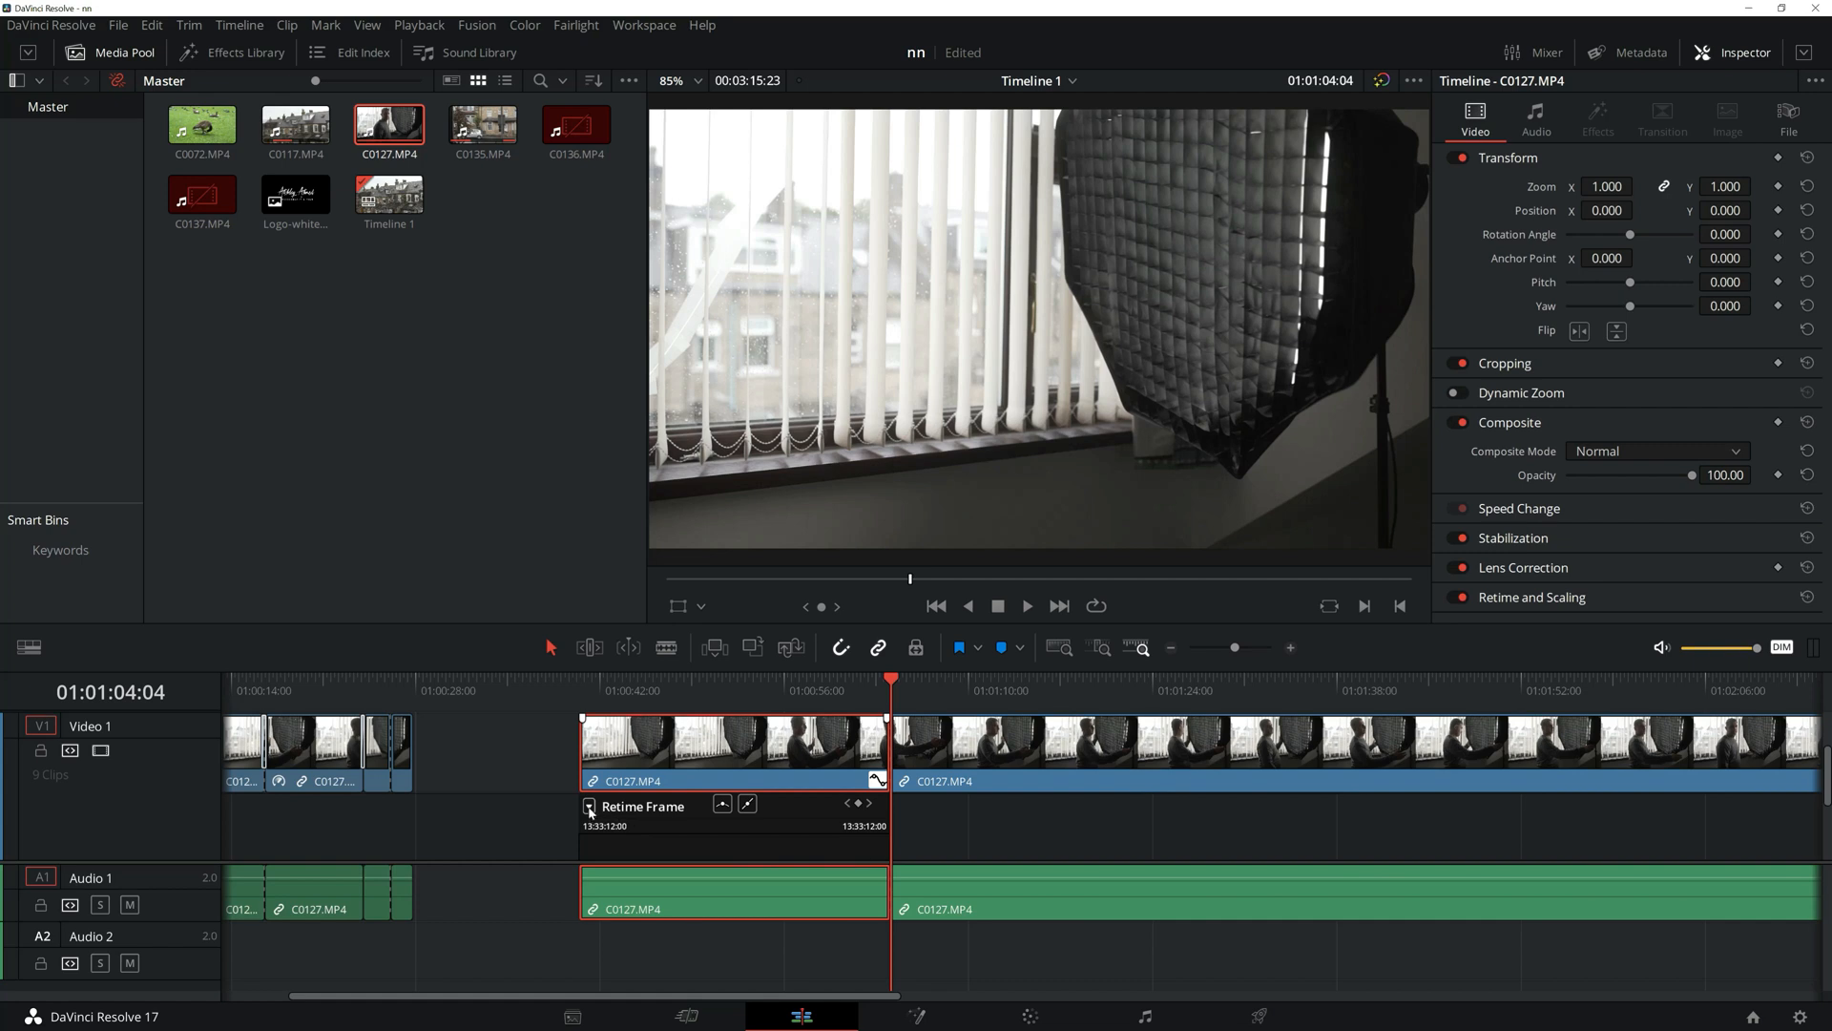
{"action": "left_click", "coordinate": [589, 809]}
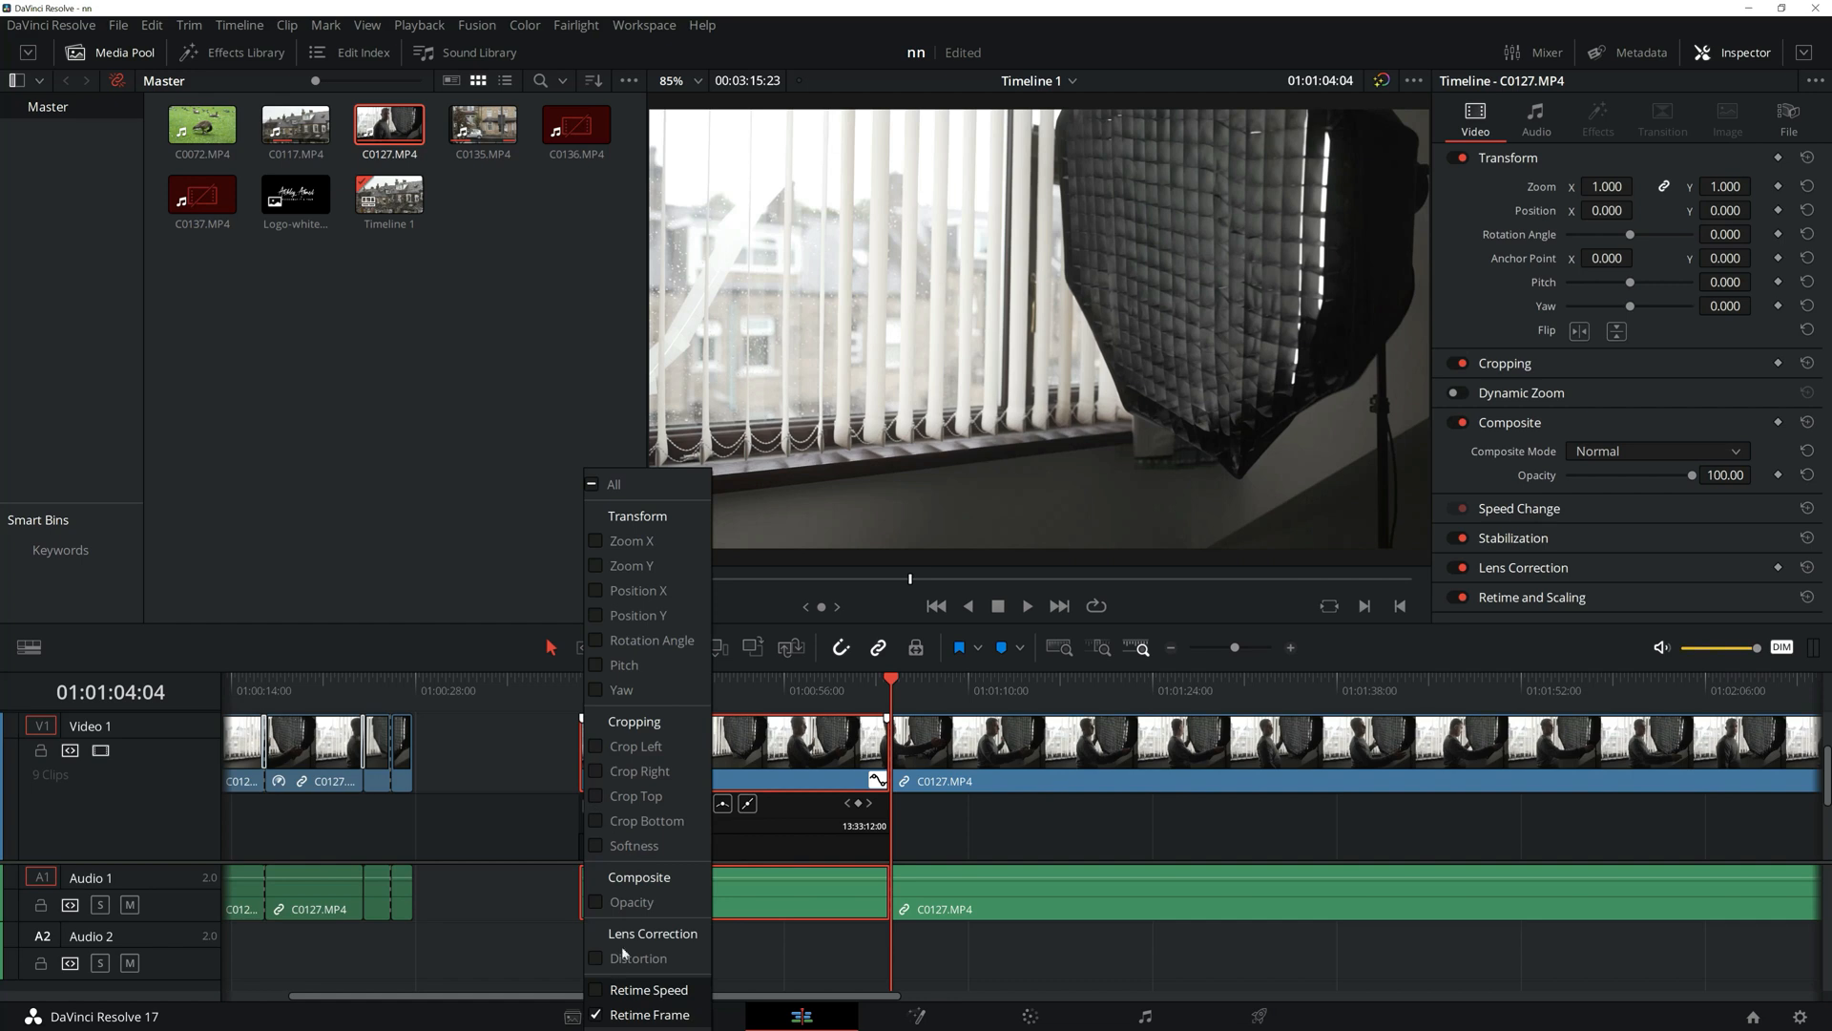
{"action": "left_click", "coordinate": [596, 1016]}
{"action": "left_click", "coordinate": [597, 991]}
{"action": "left_click", "coordinate": [565, 634]}
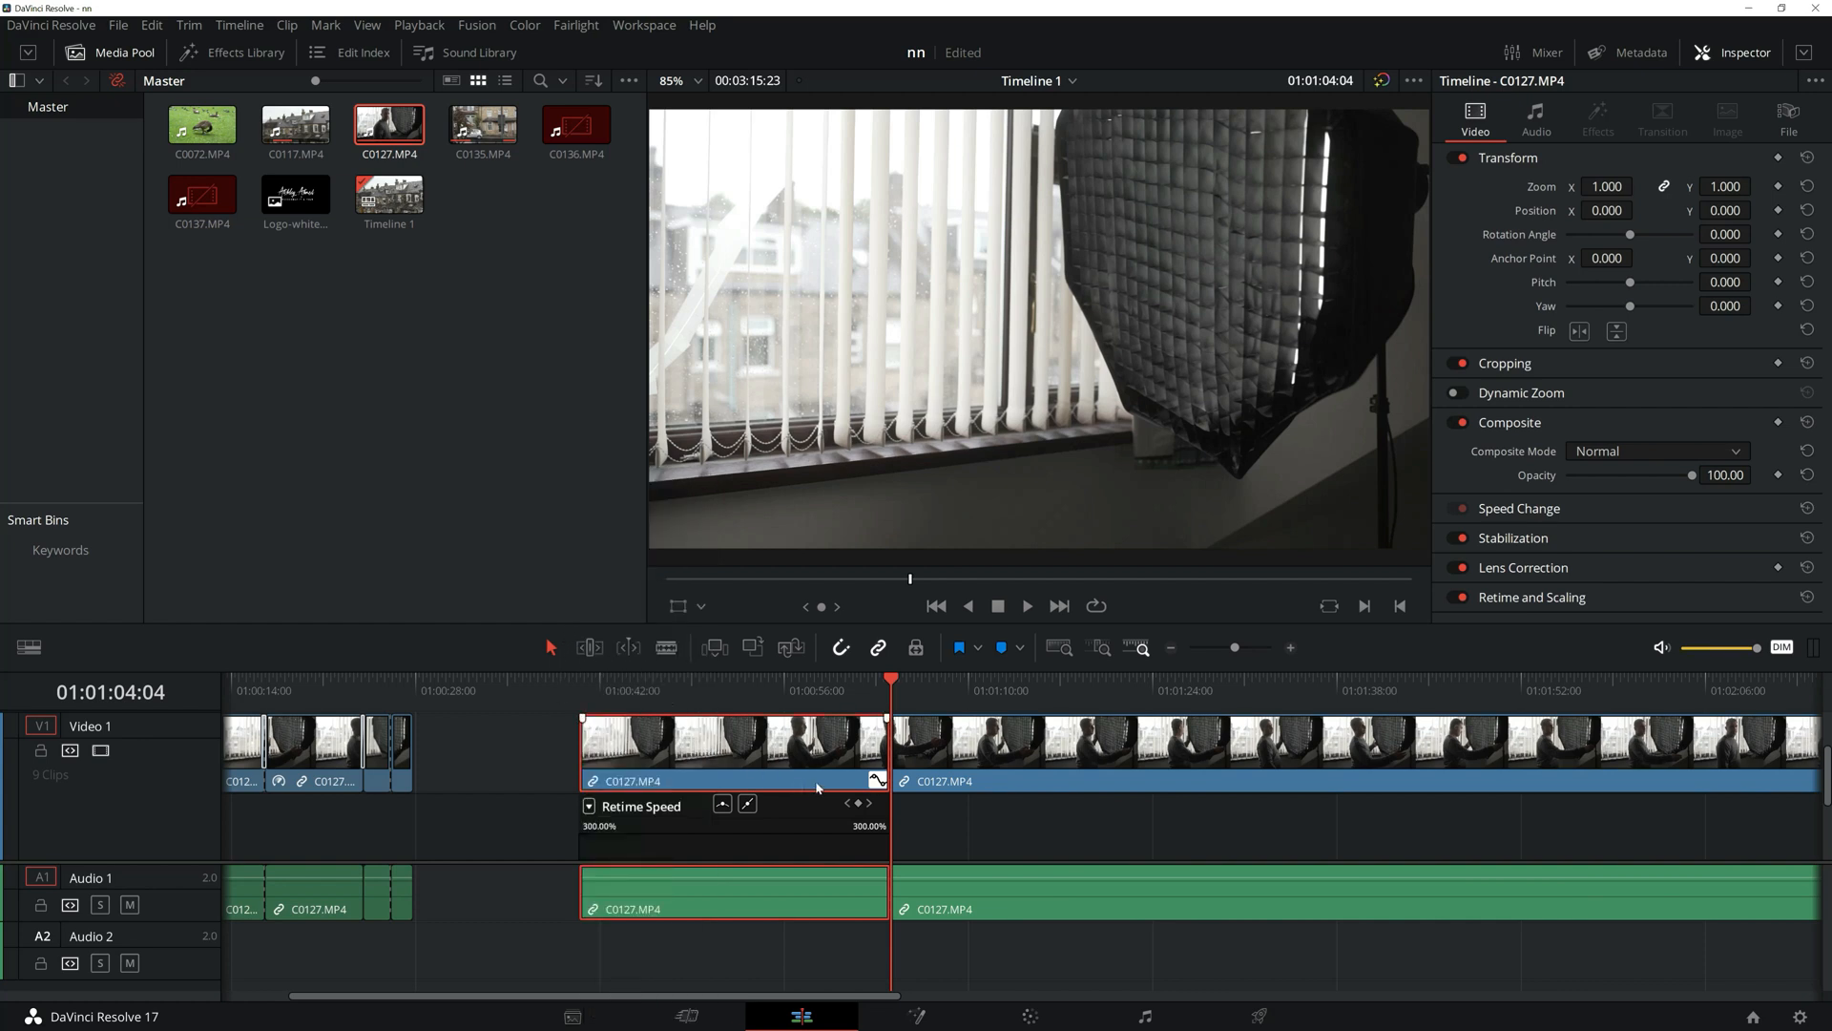
- Add a keyframe to the clip's Retime Speed curve at 01:00:58:14
{"action": "left_click_drag", "start_coordinate": [879, 701], "coordinate": [820, 693]}
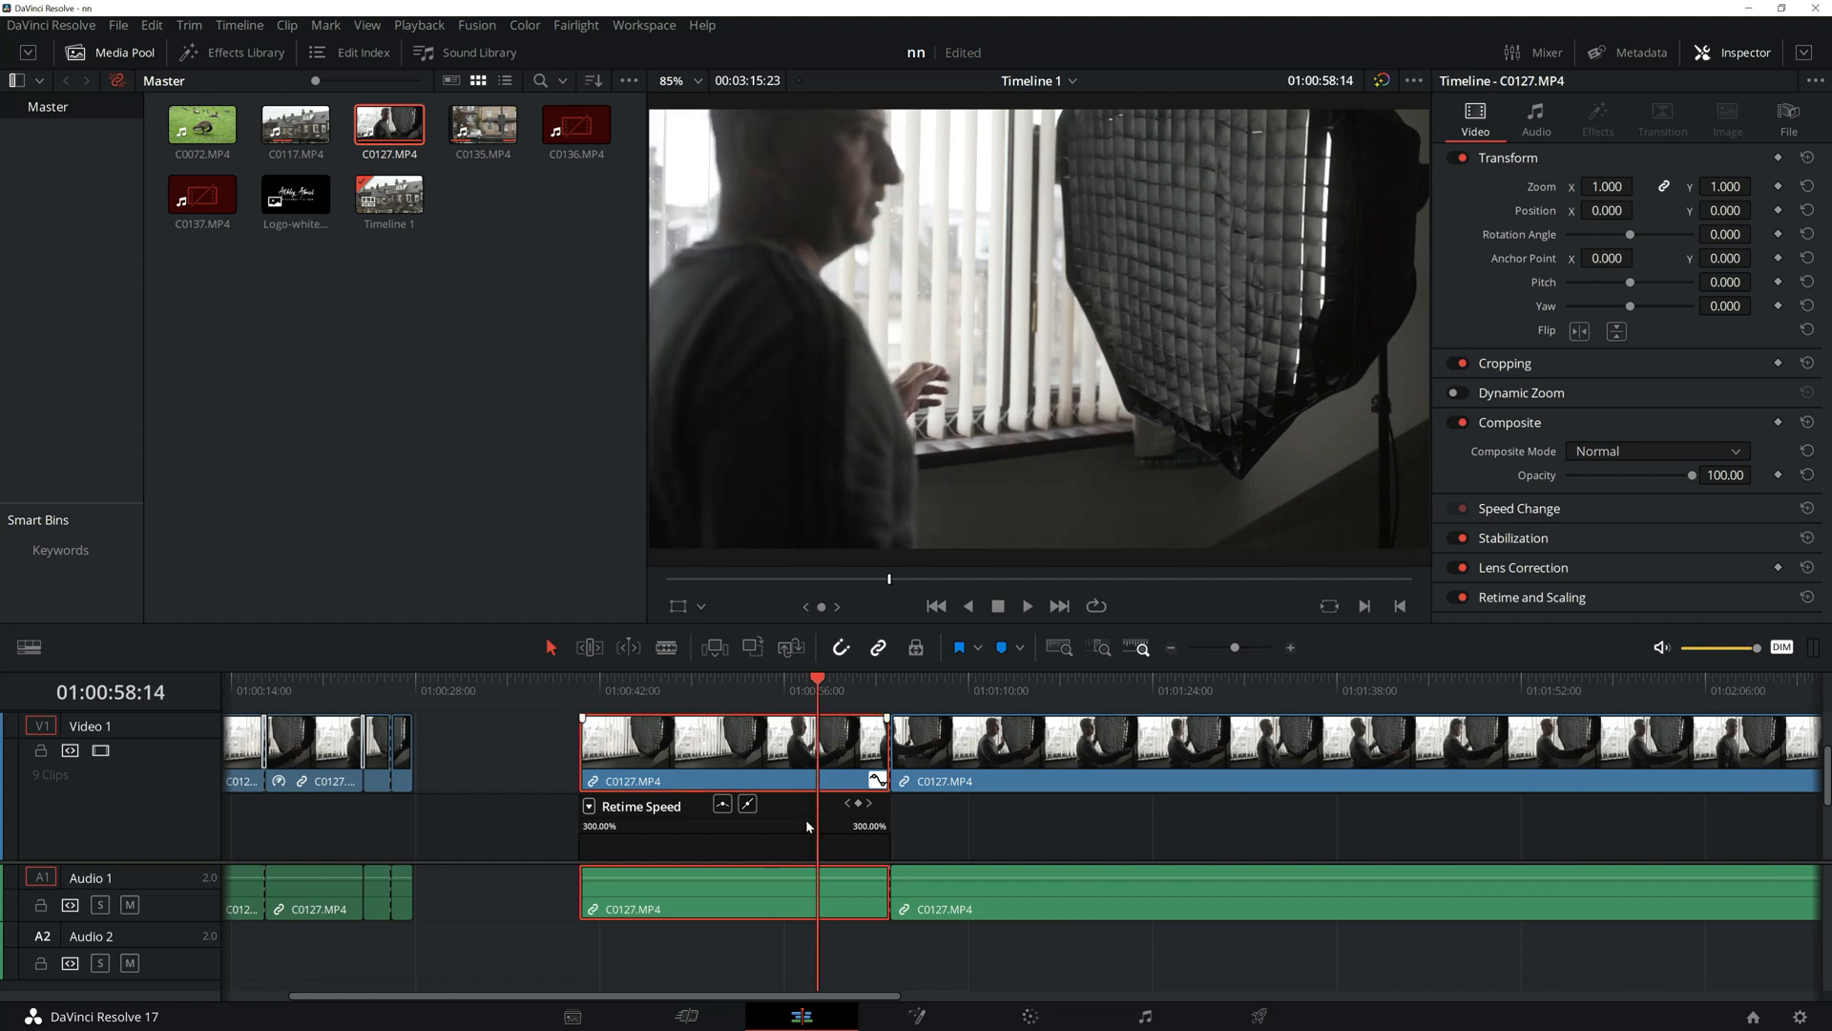
{"action": "left_click_drag", "start_coordinate": [1237, 649], "coordinate": [1249, 652]}
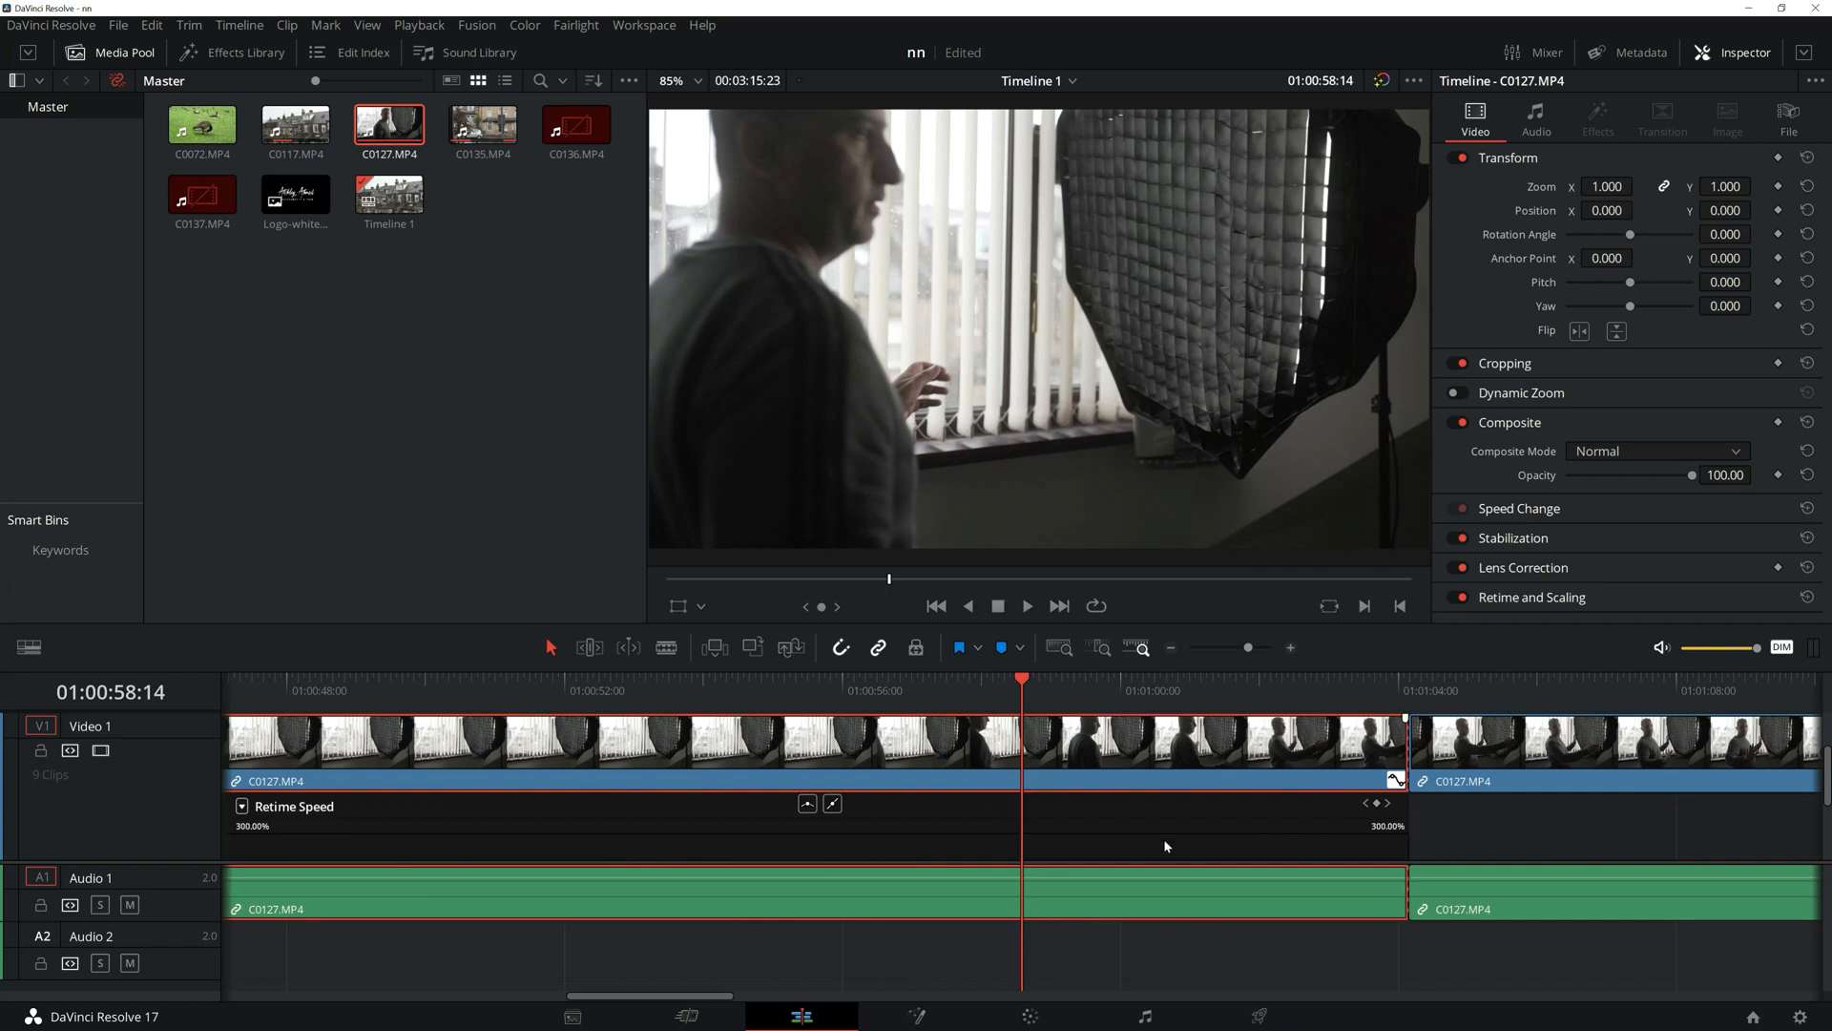
{"action": "scroll", "coordinate": [1165, 847], "scroll_direction": "down", "scroll_amount": 1}
{"action": "scroll", "coordinate": [1063, 788], "scroll_direction": "down", "scroll_amount": 1}
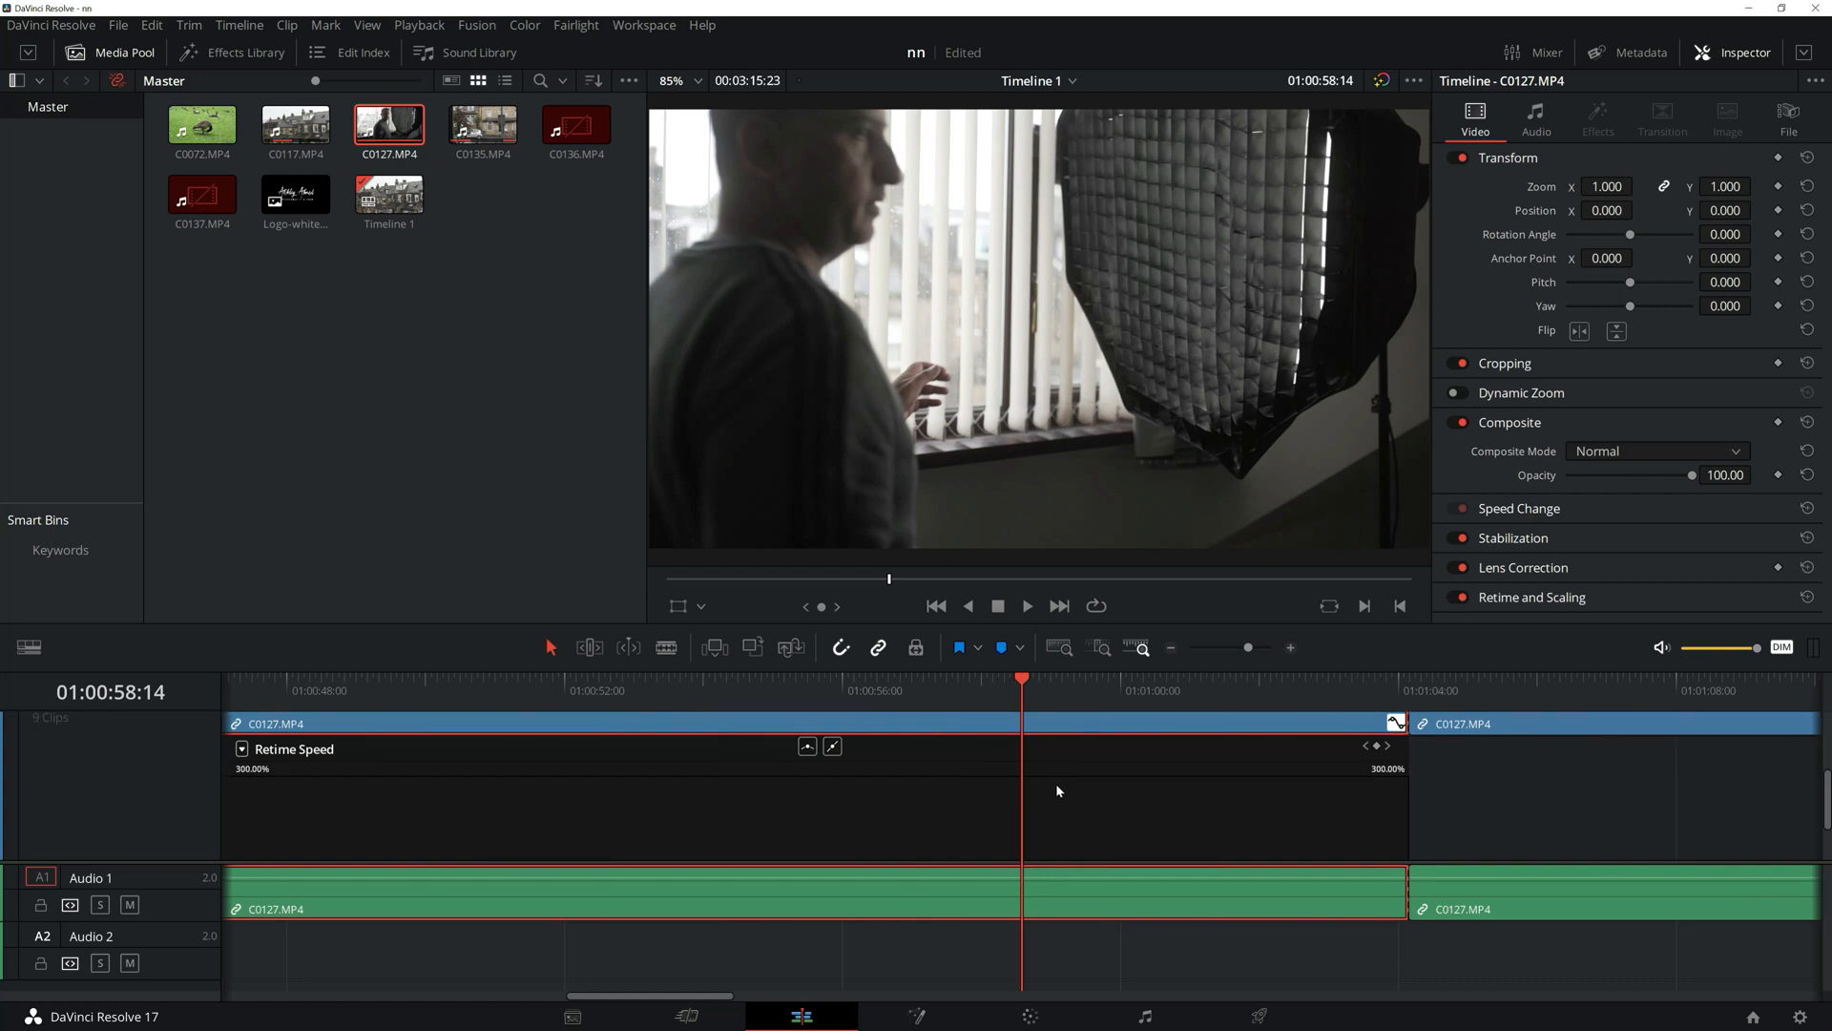
{"action": "scroll", "coordinate": [1057, 790], "scroll_direction": "down", "scroll_amount": 2}
{"action": "scroll", "coordinate": [1058, 792], "scroll_direction": "up", "scroll_amount": 2}
{"action": "scroll", "coordinate": [1056, 792], "scroll_direction": "down", "scroll_amount": 2}
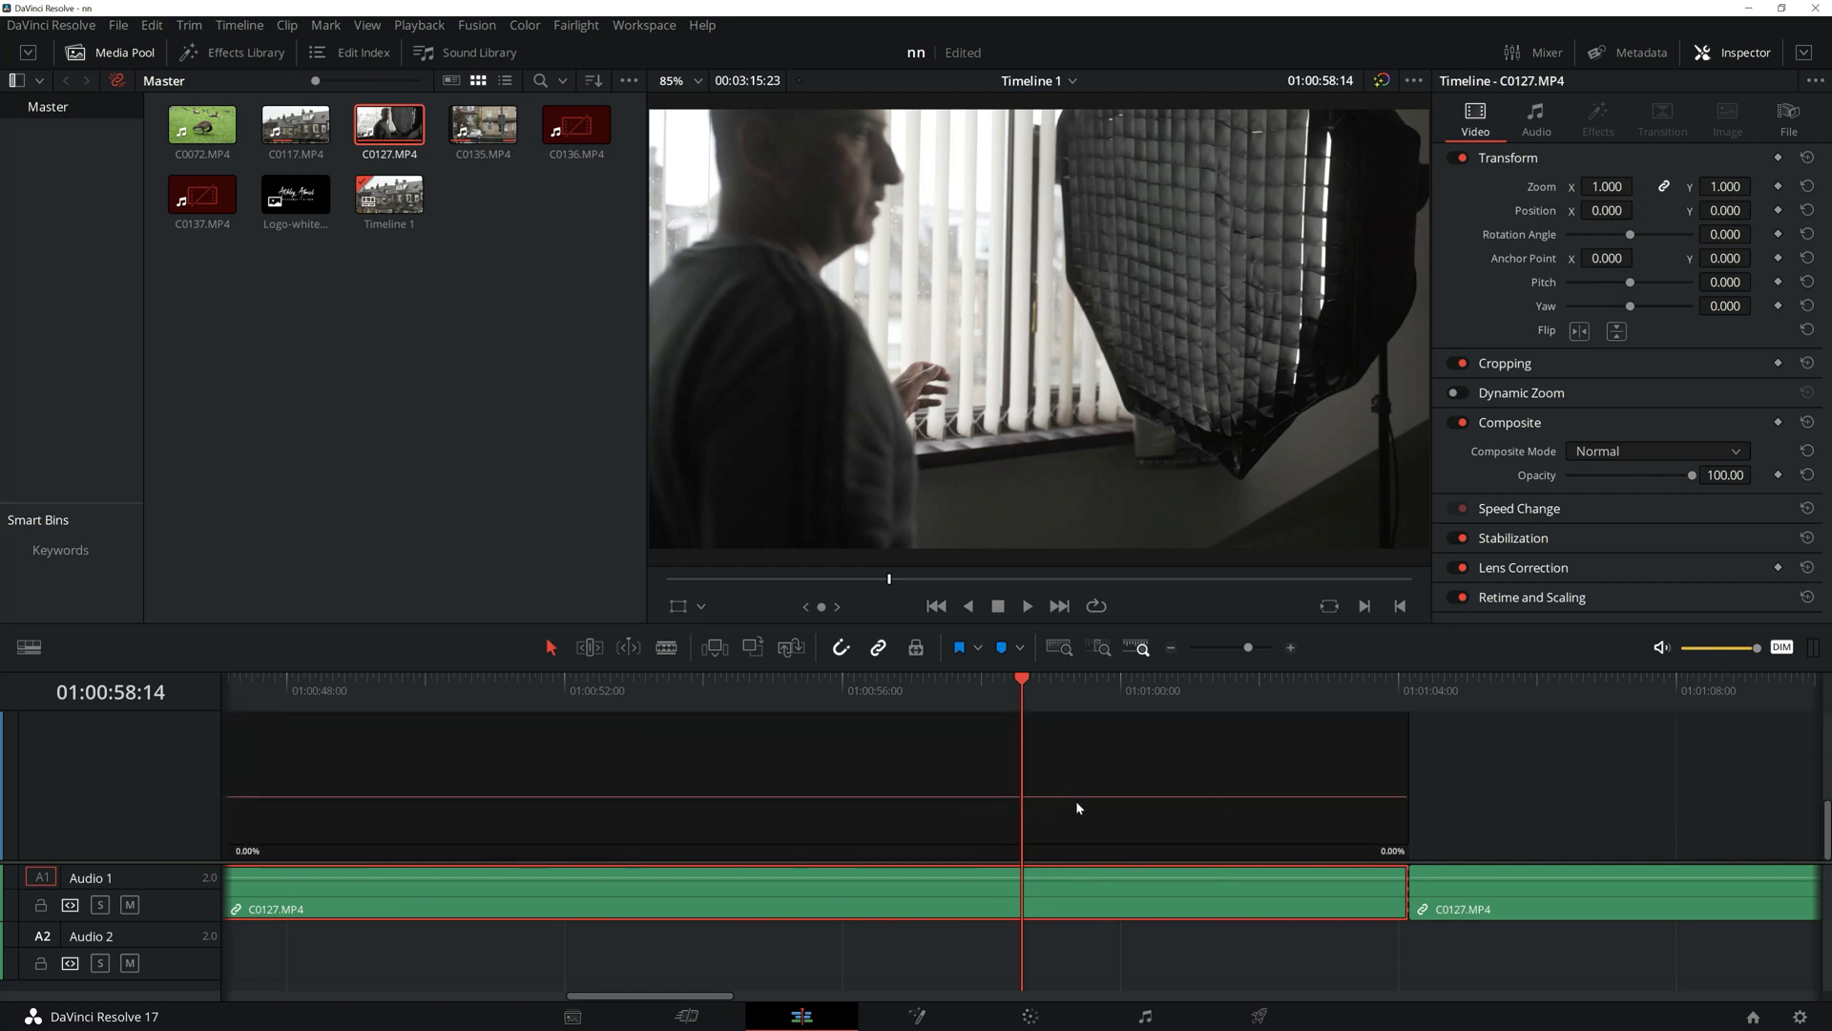
{"action": "left_click", "coordinate": [1026, 797], "text": "alt"}
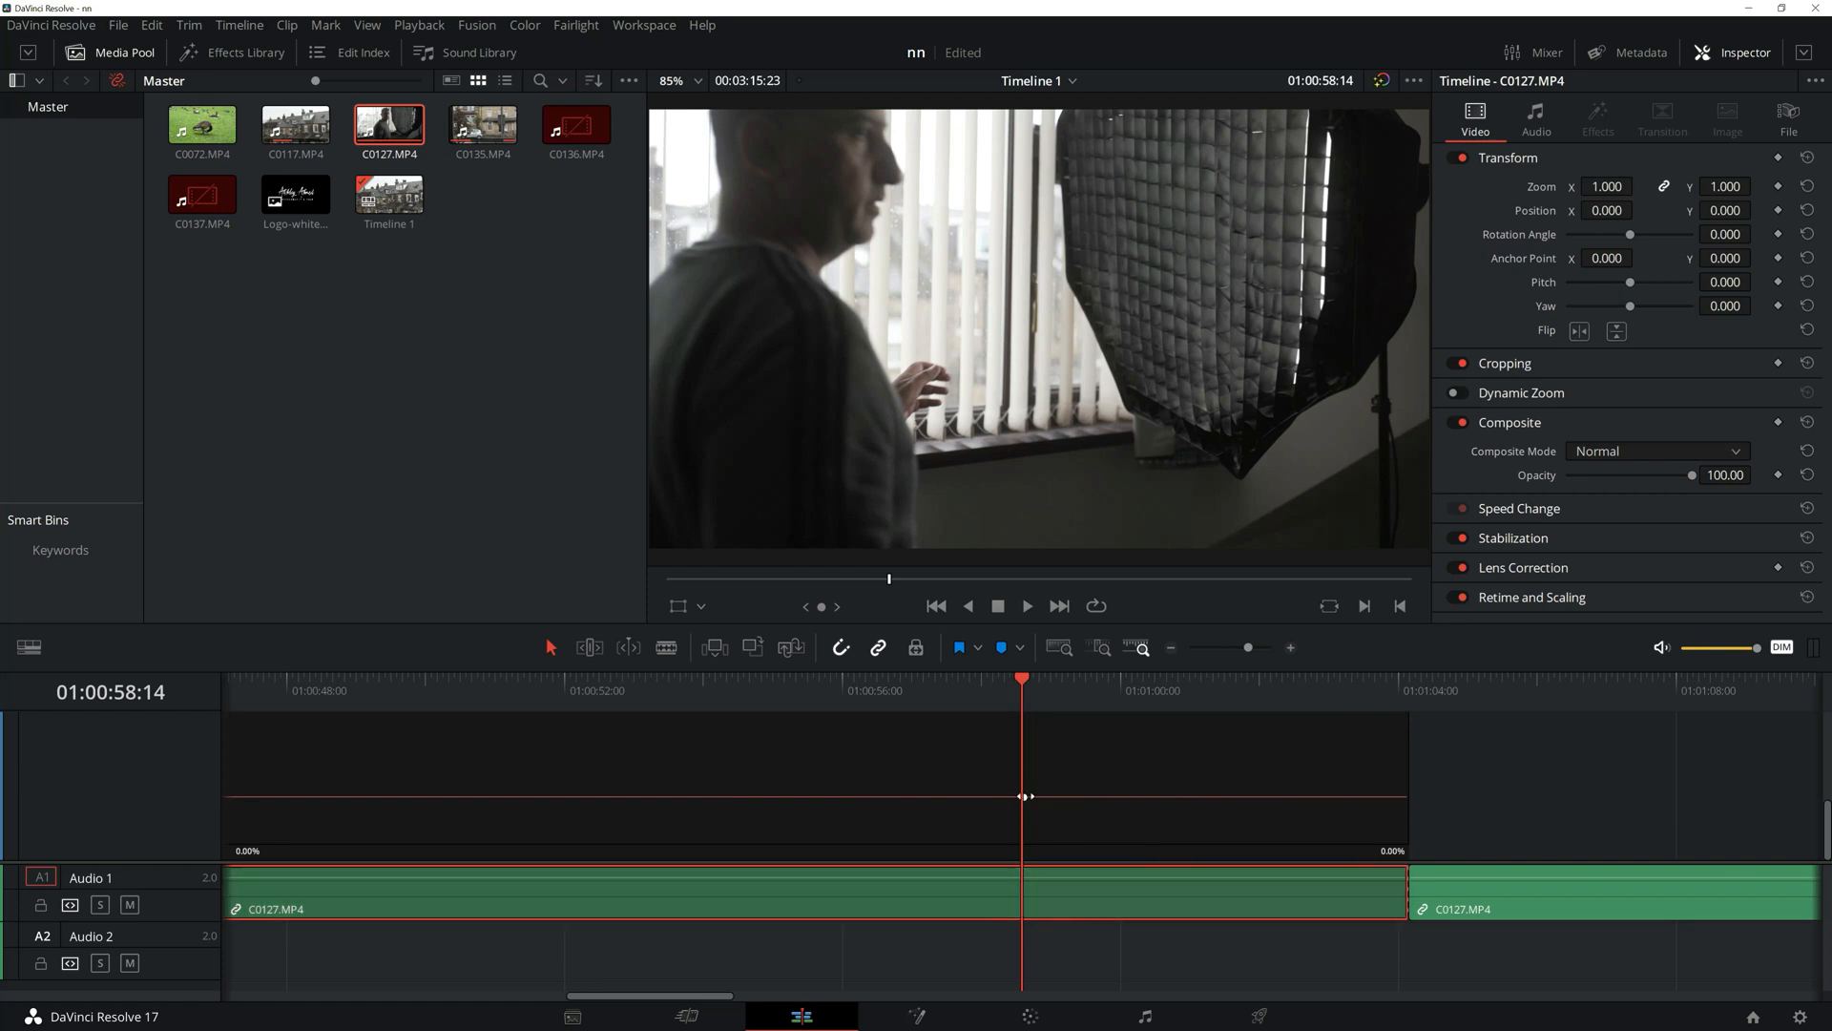
- Add a second keyframe to the Retime Speed curve at 01:01:01:16
{"action": "left_click", "coordinate": [1028, 689]}
{"action": "left_click_drag", "start_coordinate": [1028, 690], "coordinate": [1236, 687]}
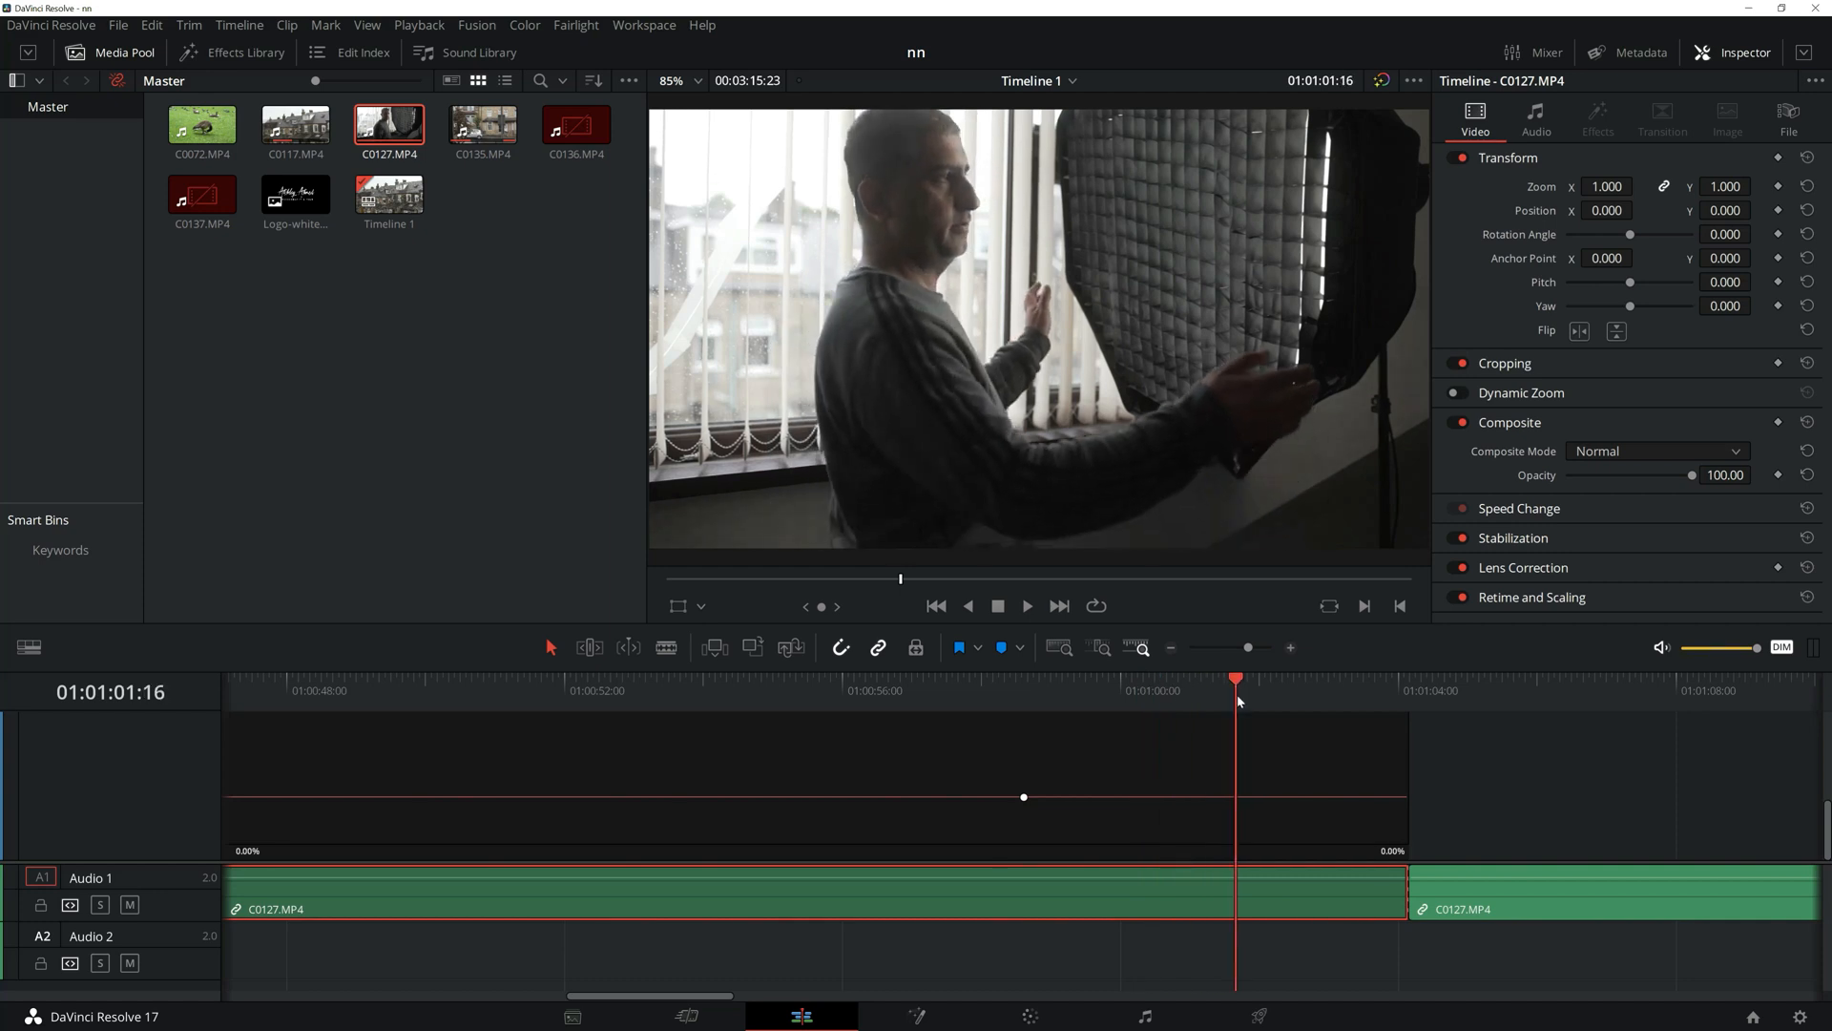
{"action": "left_click", "coordinate": [1236, 797], "text": "alt"}
- Raise the Retime Speed between the two keyframes to 300%
{"action": "left_click_drag", "start_coordinate": [1234, 677], "coordinate": [1174, 711]}
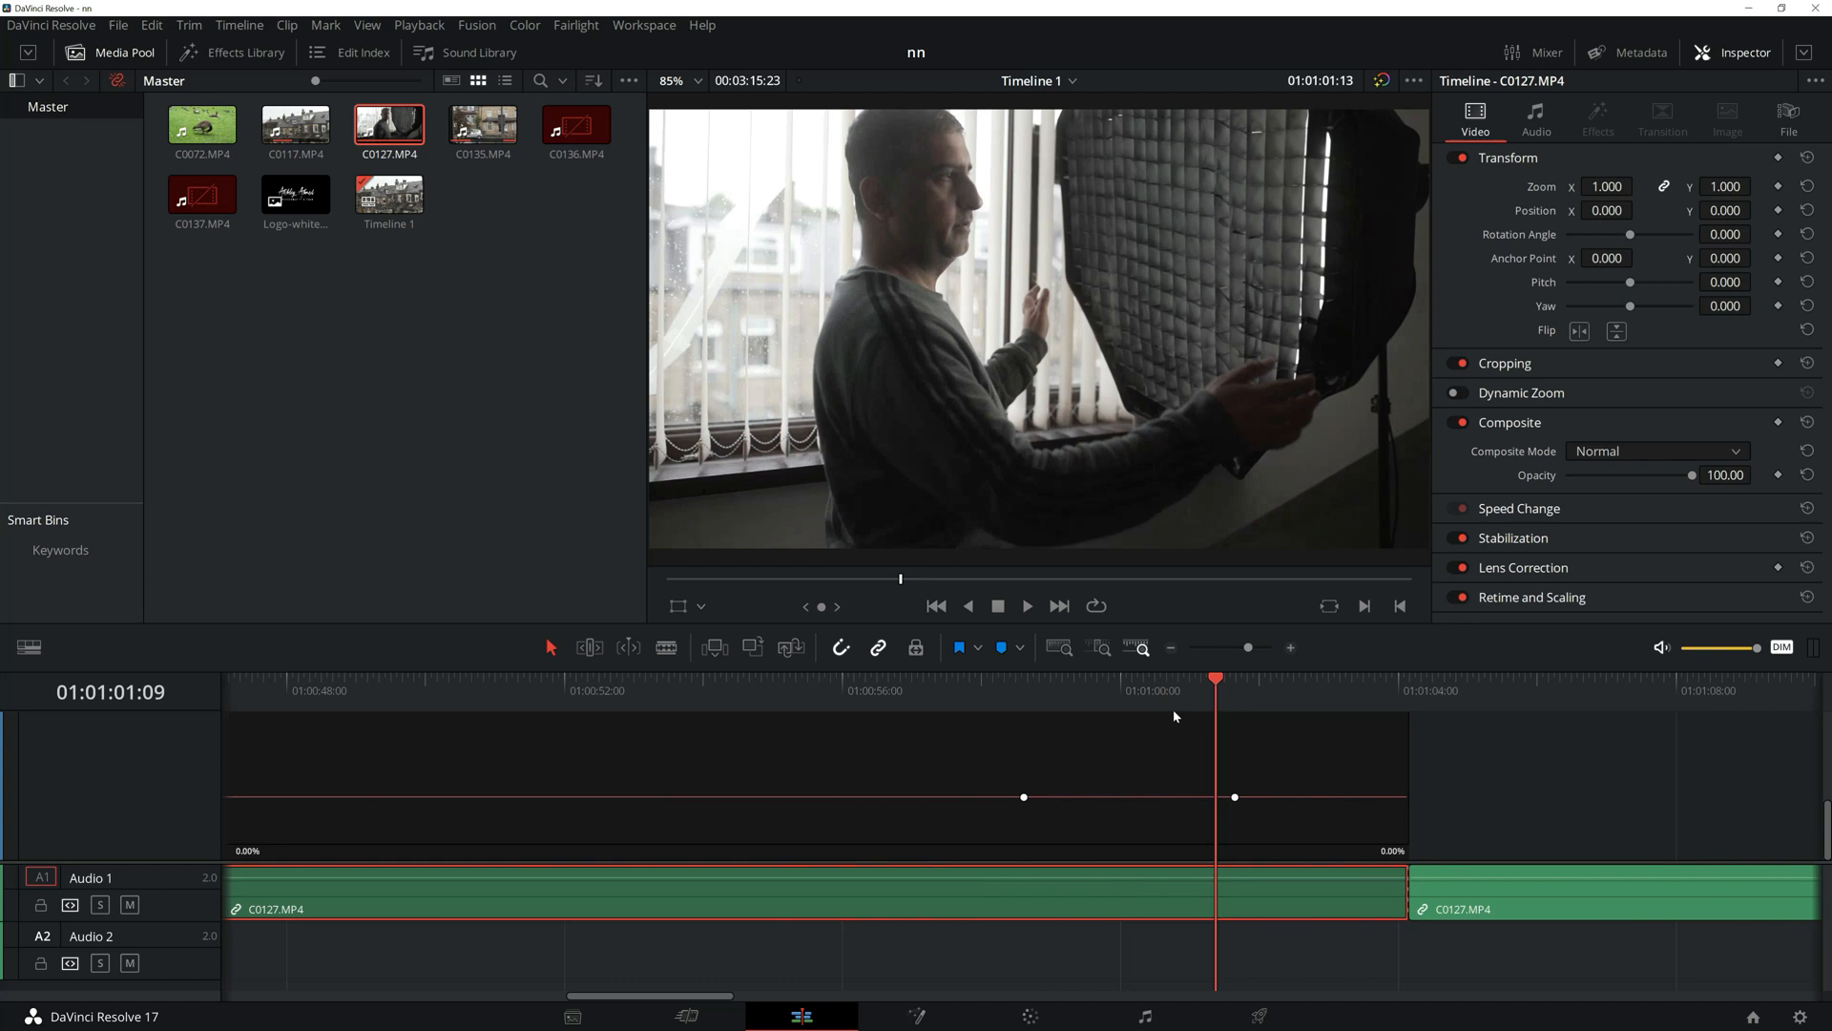
{"action": "left_click", "coordinate": [1013, 684]}
{"action": "left_click_drag", "start_coordinate": [1013, 684], "coordinate": [1171, 679]}
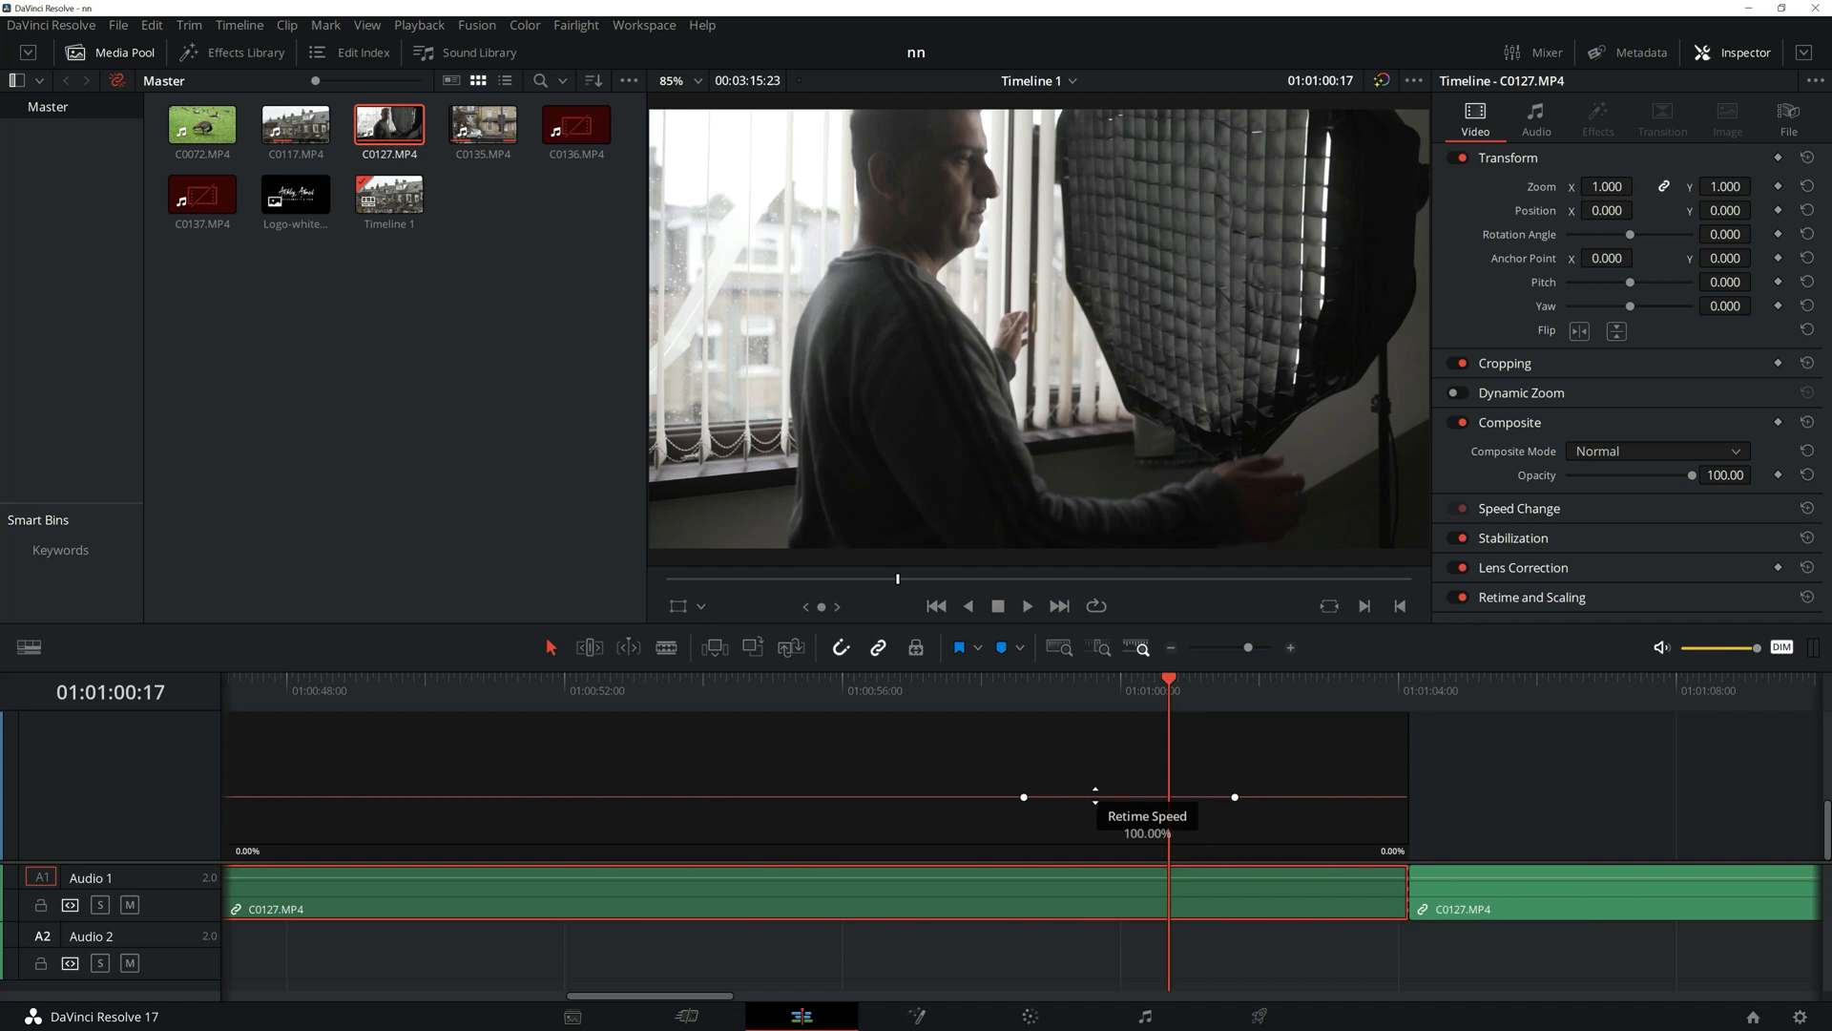
{"action": "left_click_drag", "start_coordinate": [1095, 795], "coordinate": [1114, 360]}
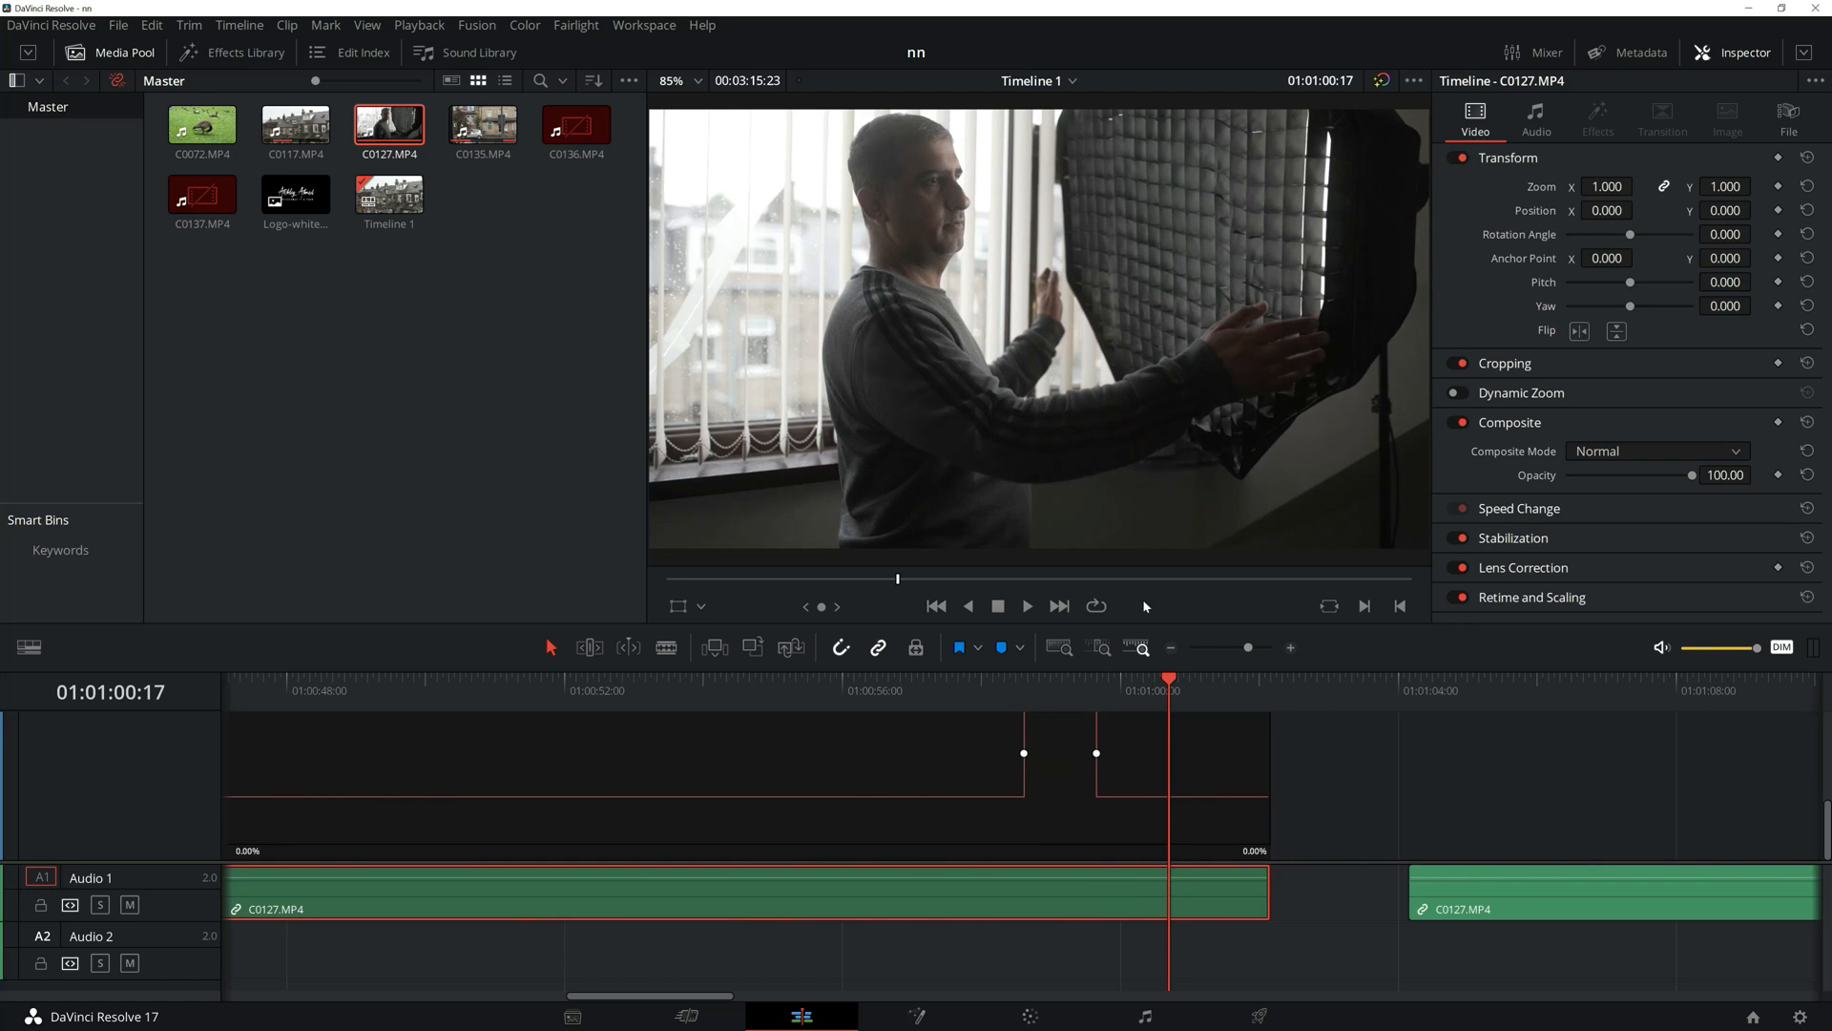
{"action": "scroll", "coordinate": [1080, 771], "scroll_direction": "up", "scroll_amount": 1}
{"action": "left_click_drag", "start_coordinate": [1070, 764], "coordinate": [1053, 723]}
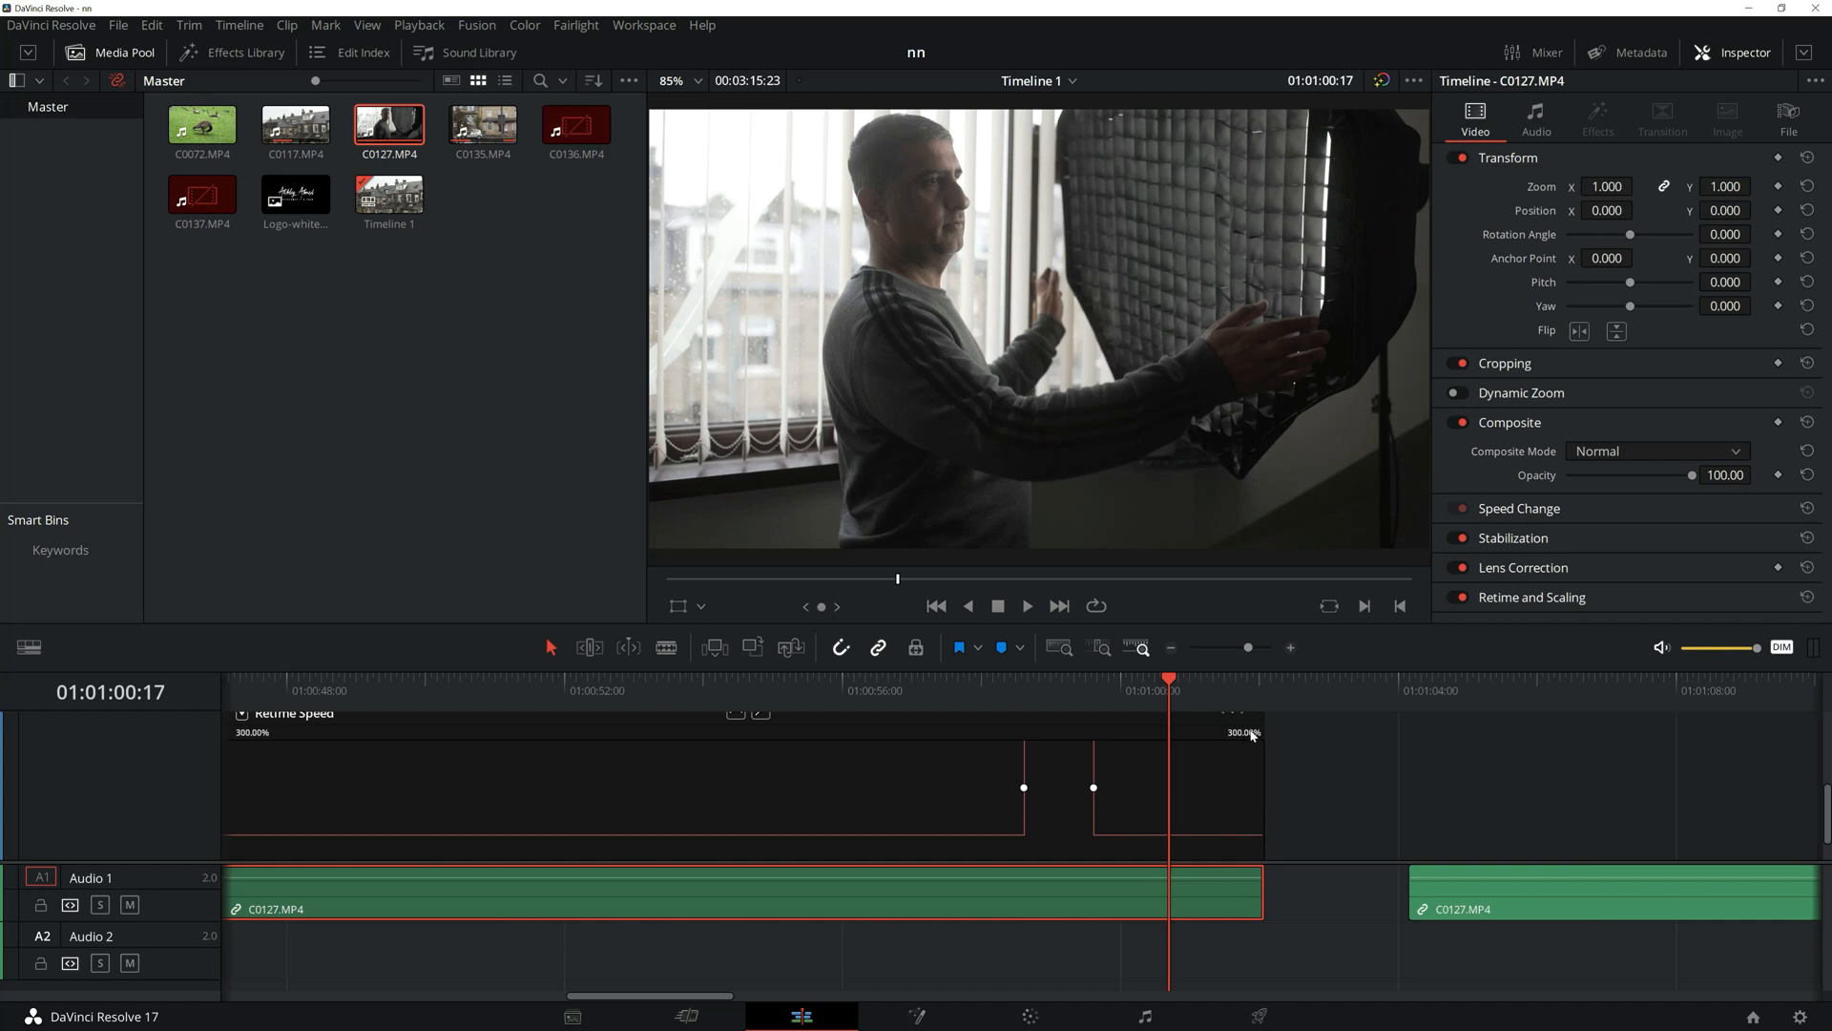
- Extend the Retime Speed graph's range to 770% and raise the speed between the keyframes to about 698%
{"action": "left_click_drag", "start_coordinate": [1245, 735], "coordinate": [1275, 740]}
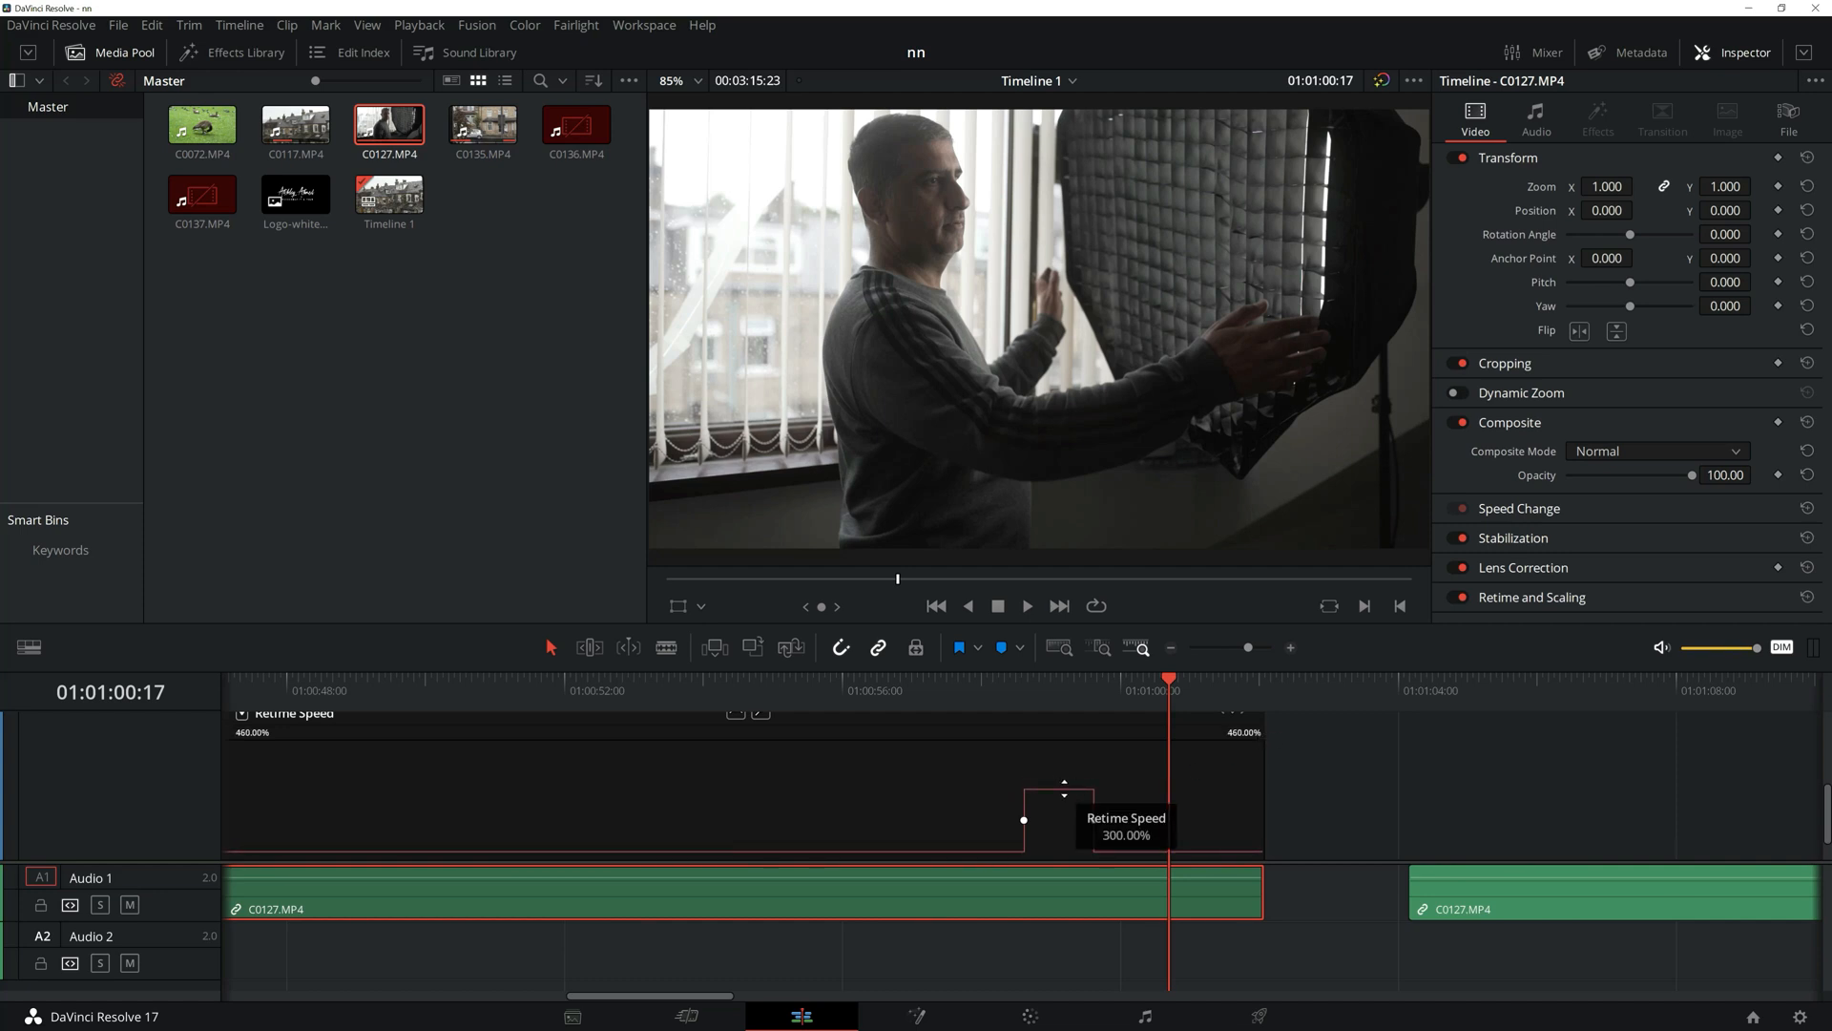
{"action": "left_click_drag", "start_coordinate": [1064, 790], "coordinate": [1047, 547]}
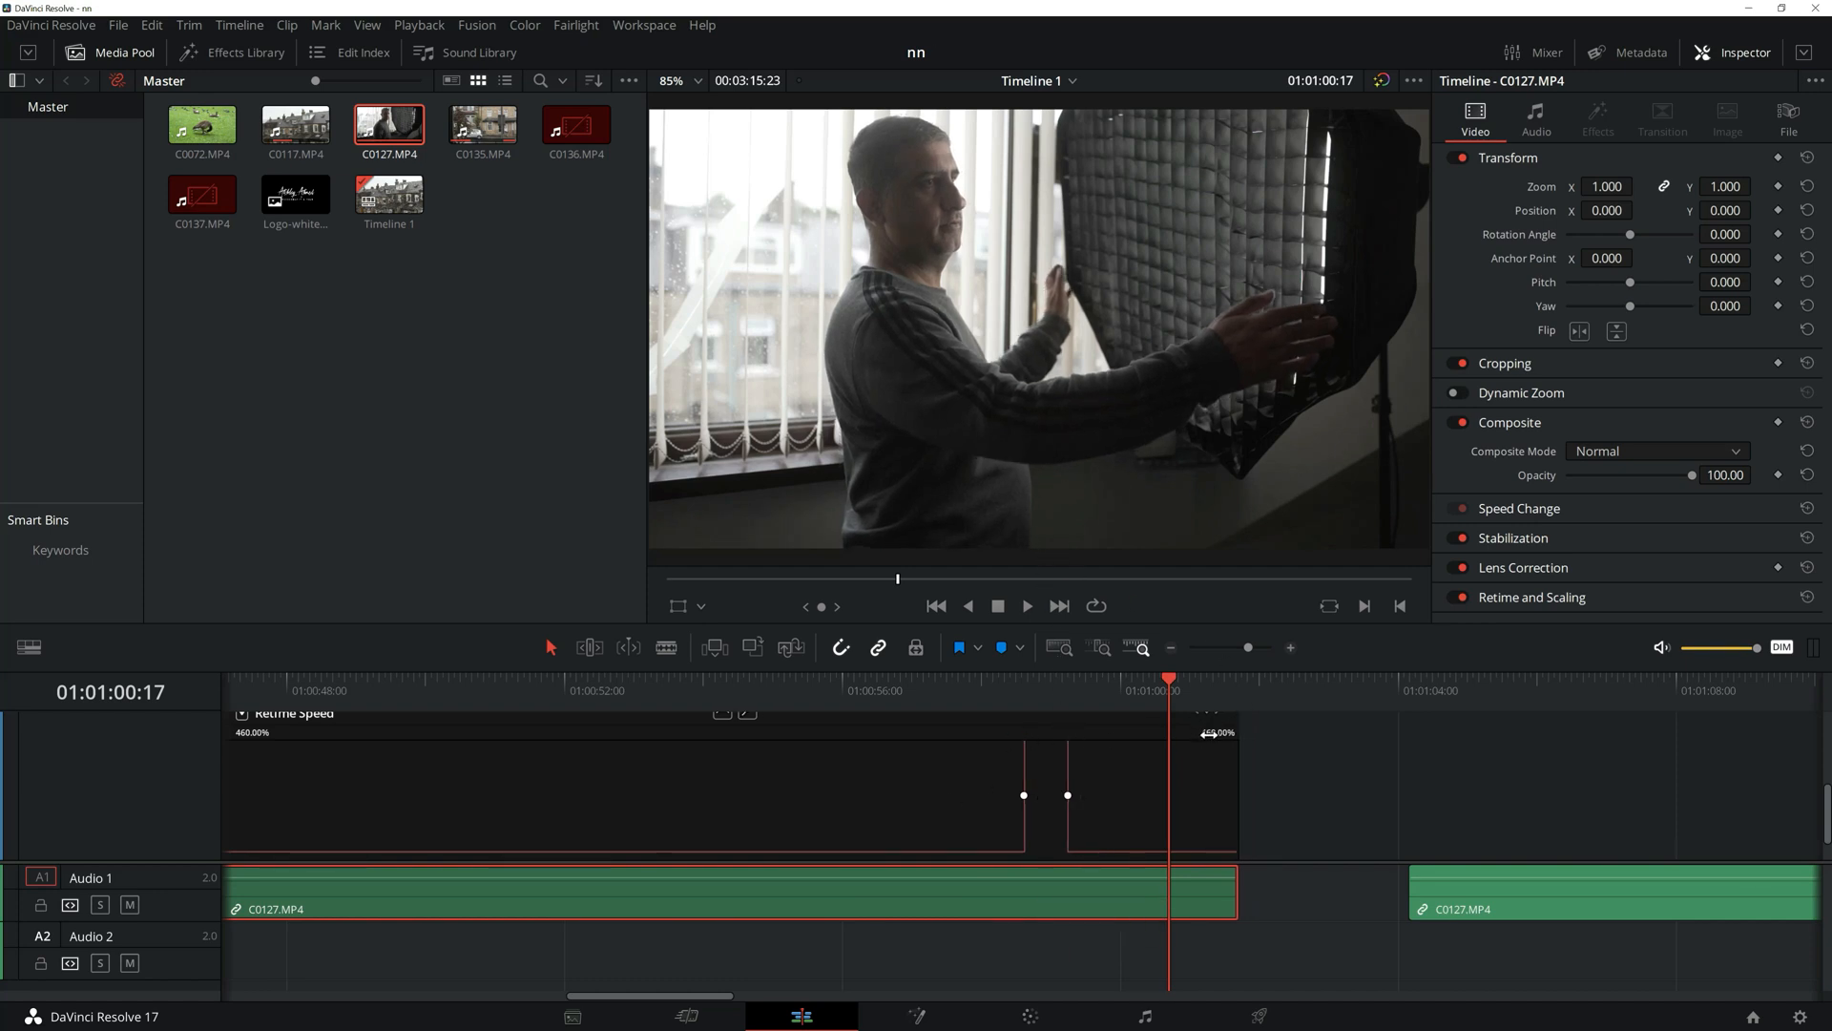
{"action": "left_click_drag", "start_coordinate": [1208, 733], "coordinate": [1268, 732]}
{"action": "left_click_drag", "start_coordinate": [1034, 819], "coordinate": [1045, 576]}
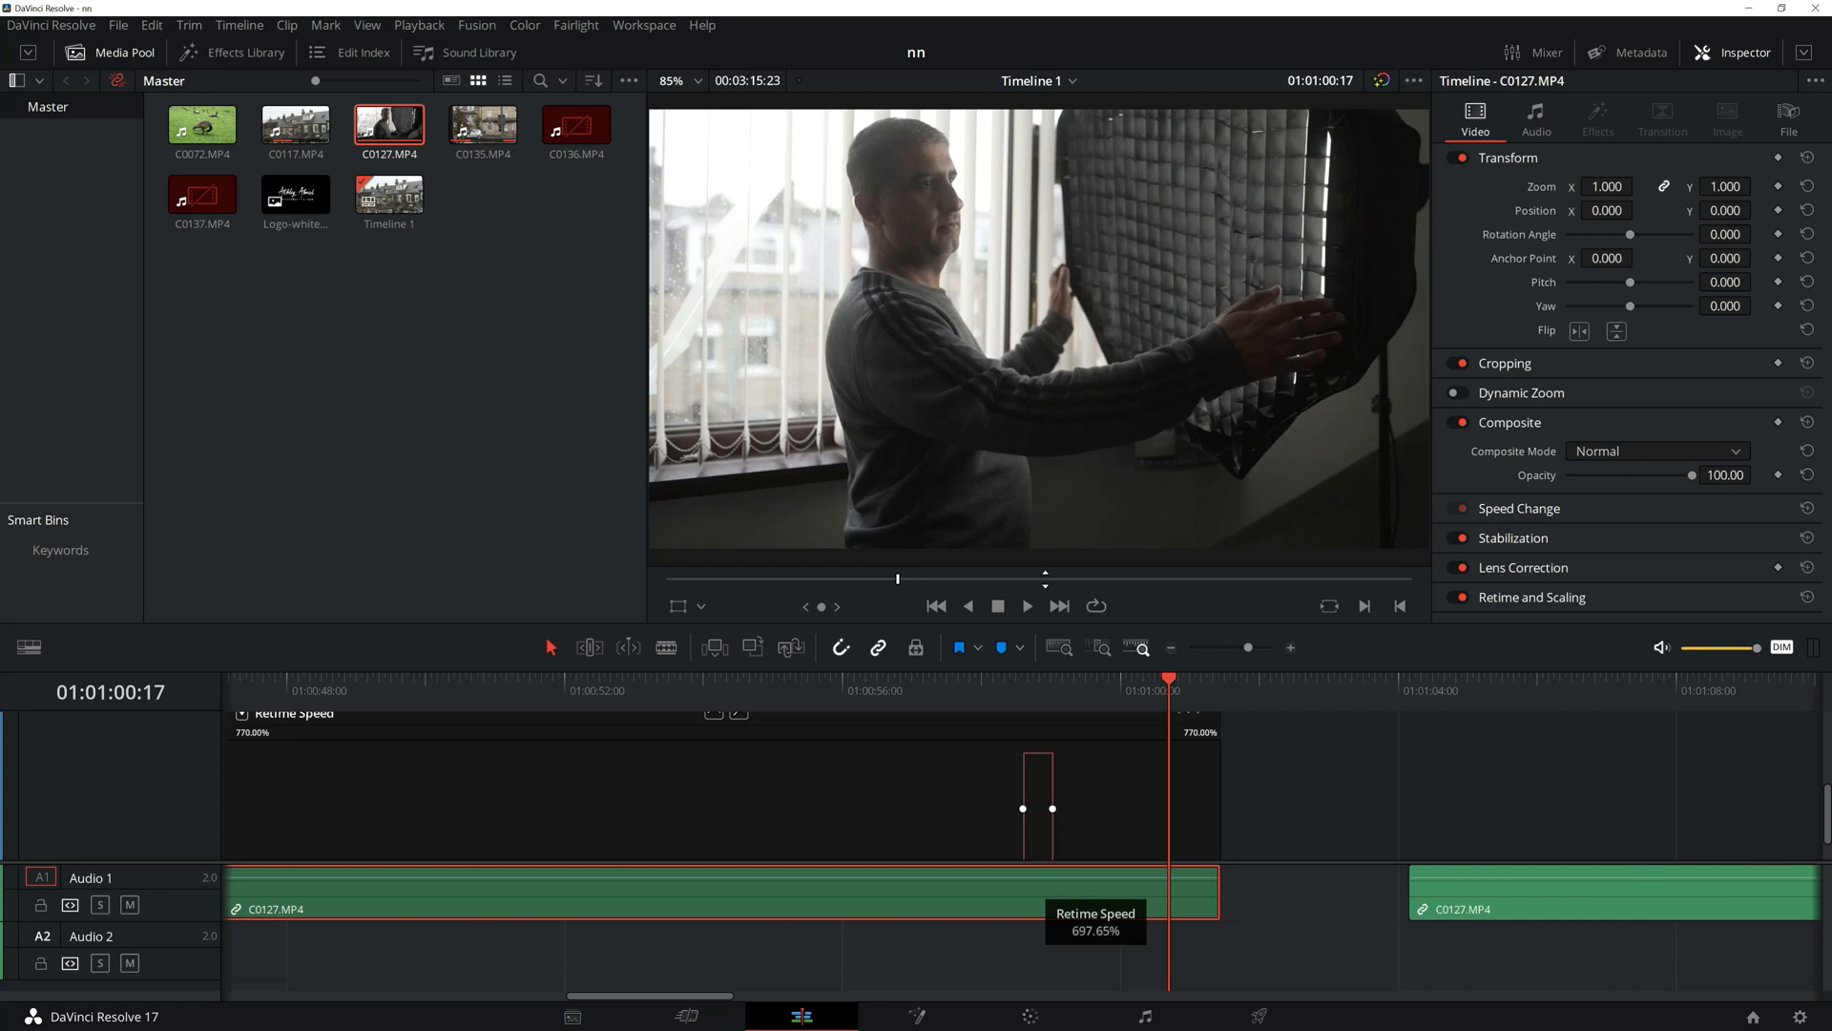
- Return the playhead to 01:00:58:06, just before the first Retime Speed keyframe of the C0127.MP4 clip
{"action": "left_click", "coordinate": [1042, 578]}
{"action": "scroll", "coordinate": [1336, 787], "scroll_direction": "down", "scroll_amount": 1}
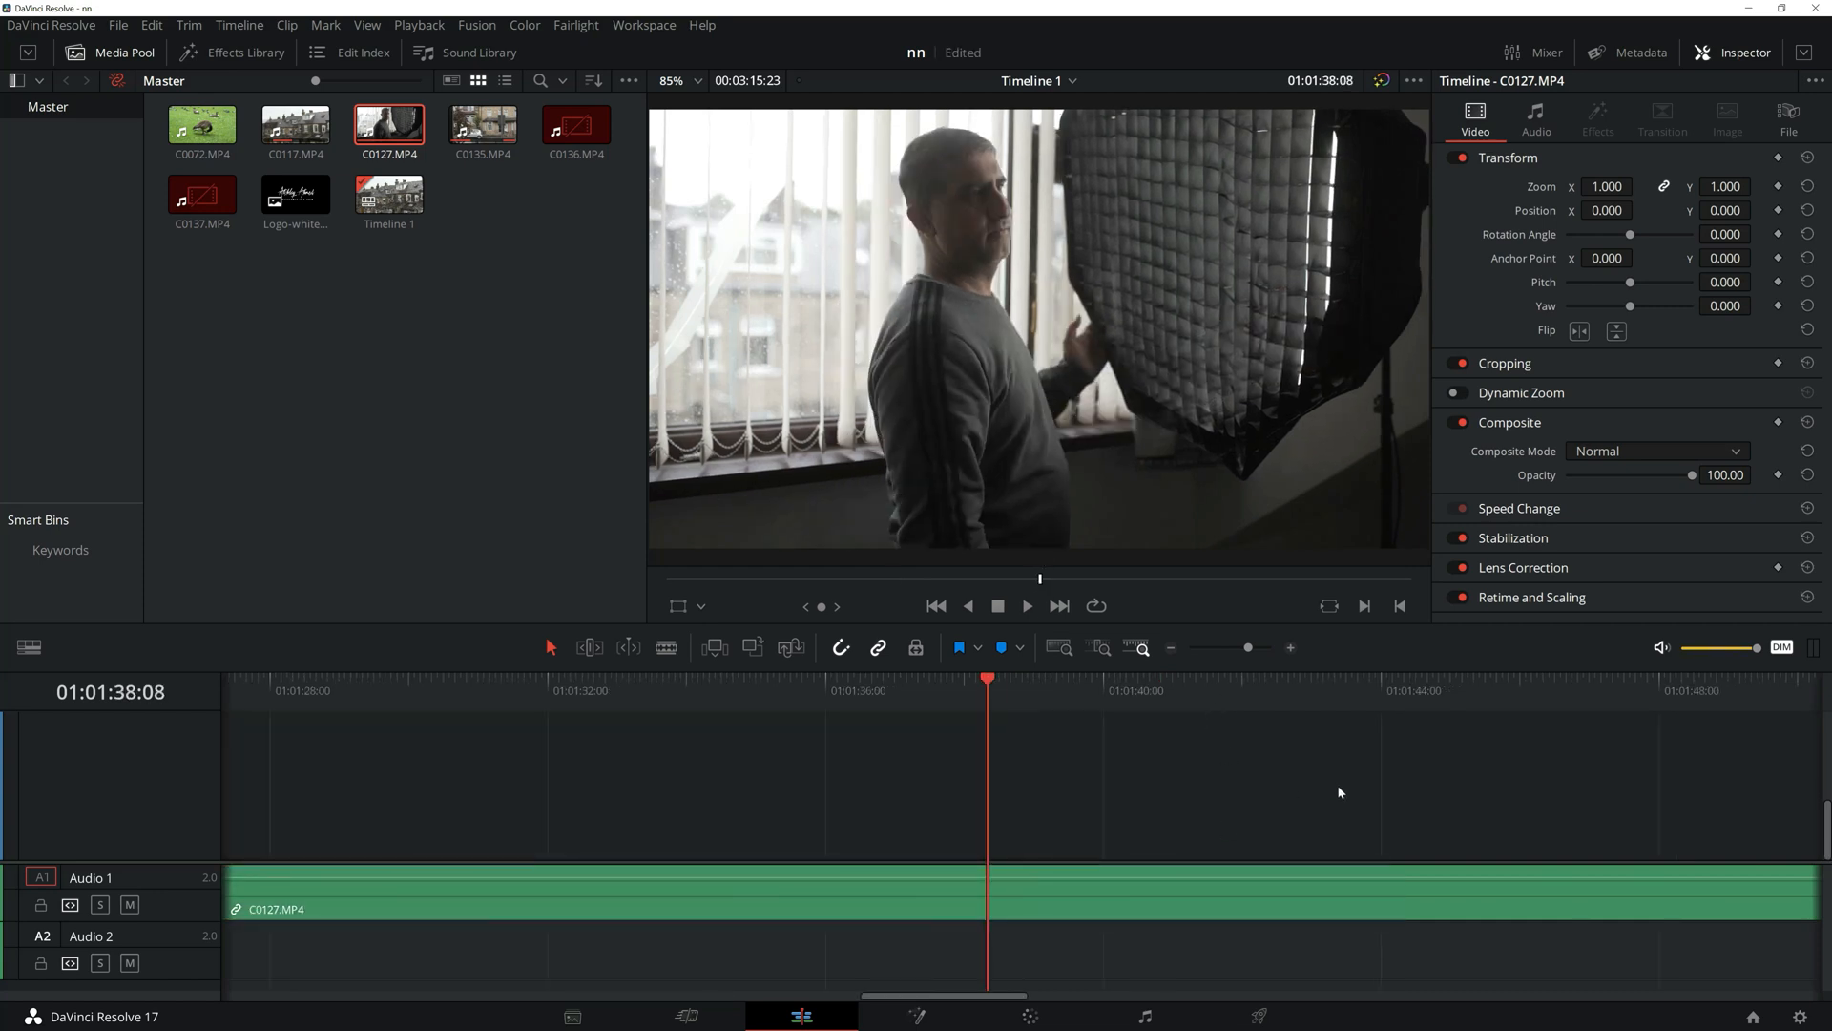
{"action": "scroll", "coordinate": [1226, 853], "scroll_direction": "up", "scroll_amount": 4}
{"action": "scroll", "coordinate": [1043, 811], "scroll_direction": "down", "scroll_amount": 2}
{"action": "scroll", "coordinate": [1049, 820], "scroll_direction": "down", "scroll_amount": 1}
{"action": "left_click_drag", "start_coordinate": [960, 996], "coordinate": [677, 981]}
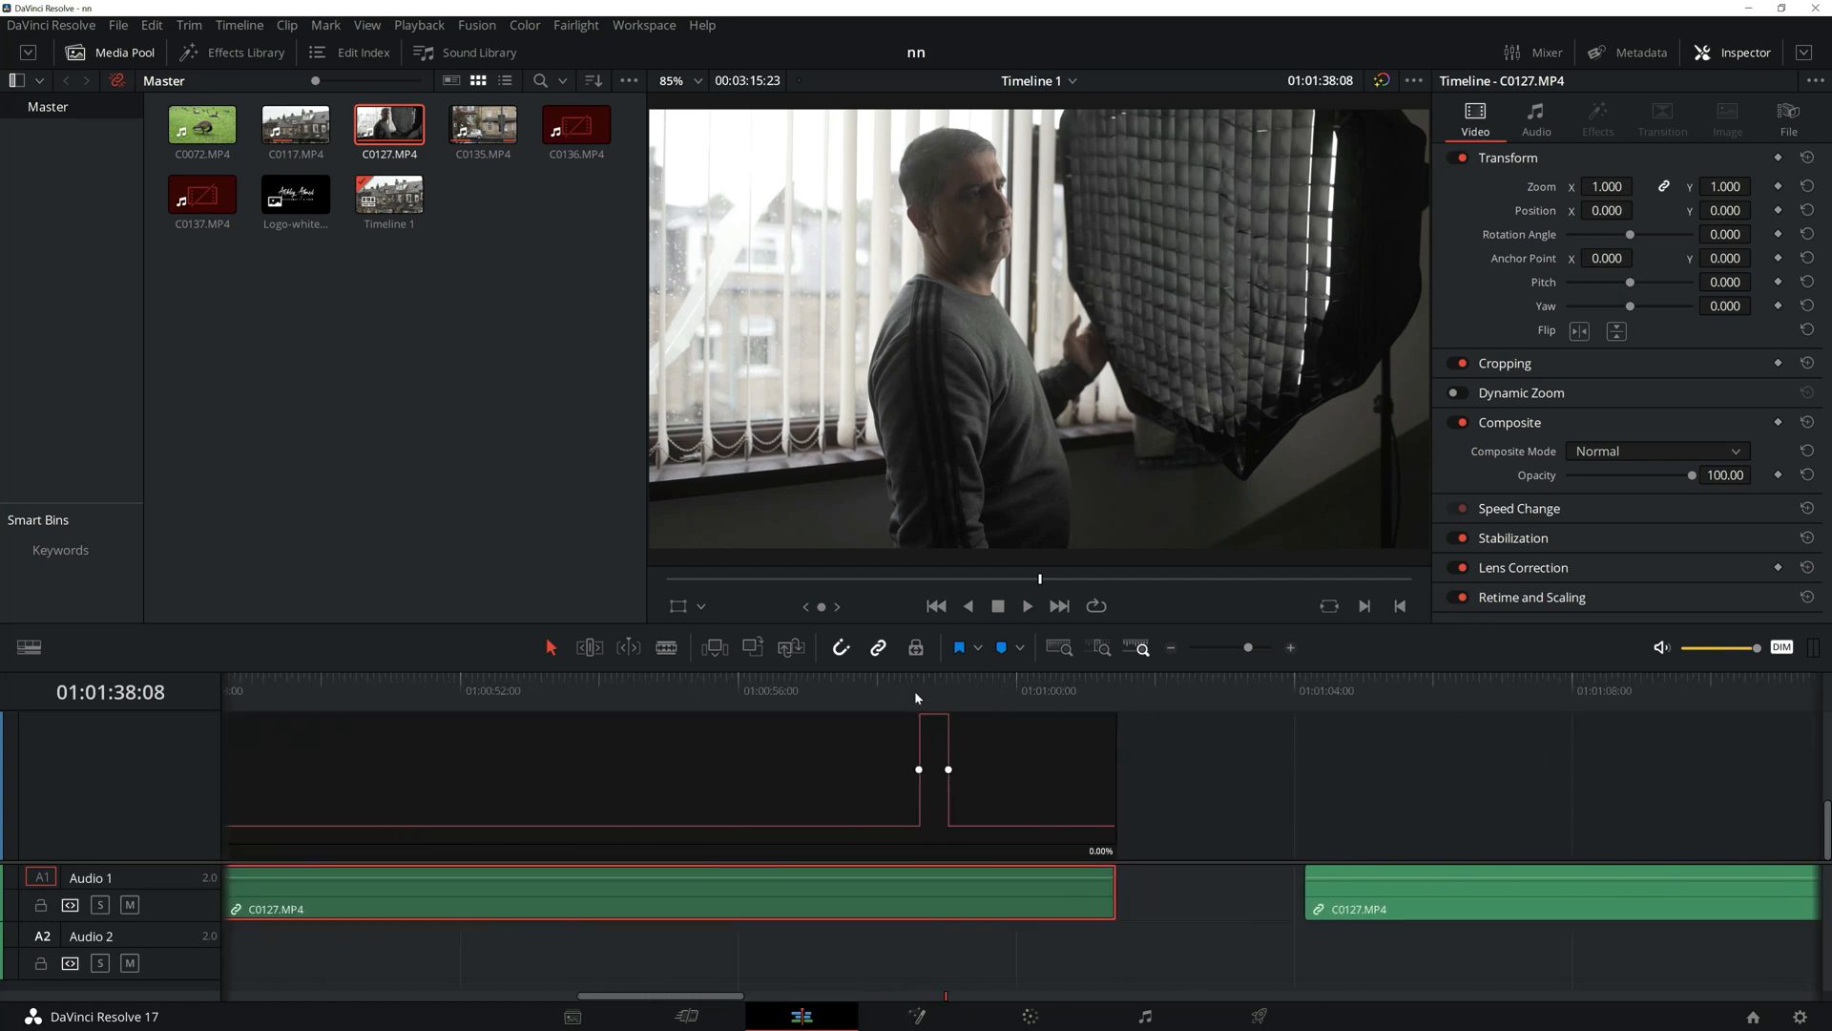
{"action": "left_click_drag", "start_coordinate": [870, 677], "coordinate": [893, 679]}
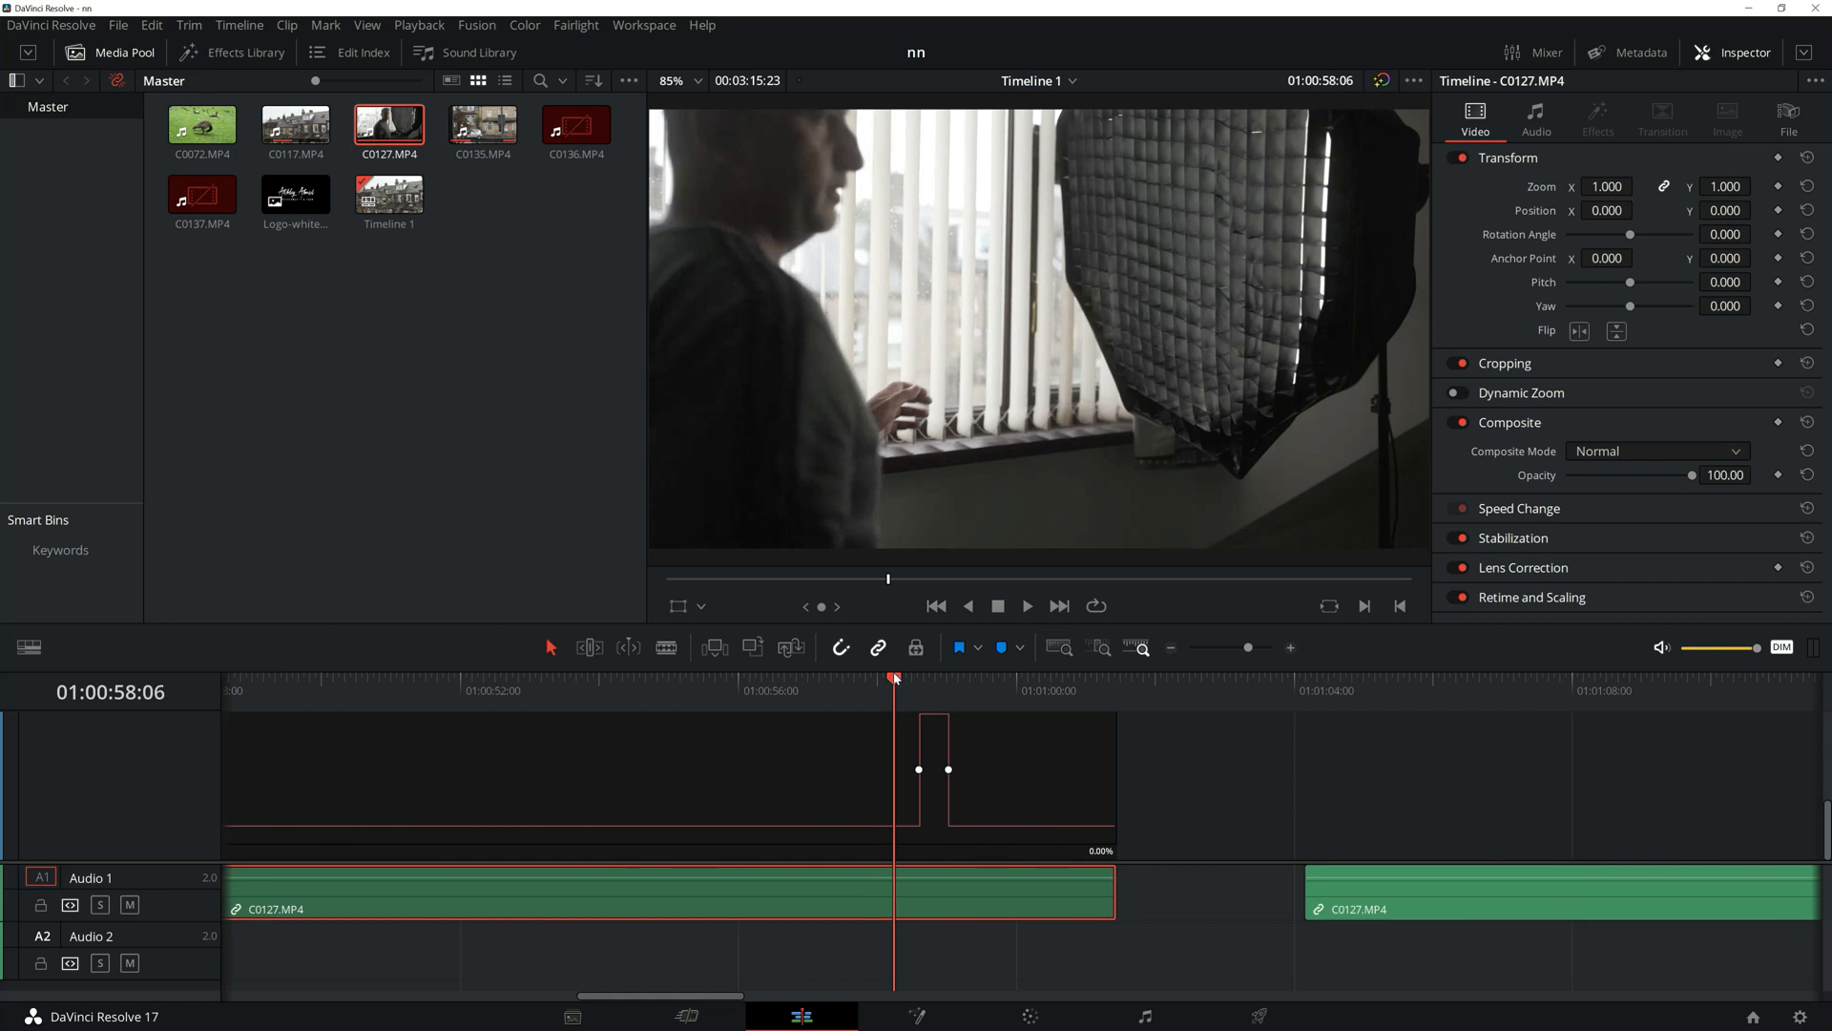
- Raise the Retime Speed between the two keyframes further within the 770% graph range
{"action": "scroll", "coordinate": [966, 779], "scroll_direction": "up", "scroll_amount": 4}
{"action": "scroll", "coordinate": [967, 779], "scroll_direction": "down", "scroll_amount": 3}
{"action": "left_click_drag", "start_coordinate": [939, 735], "coordinate": [928, 666]}
{"action": "scroll", "coordinate": [924, 840], "scroll_direction": "up", "scroll_amount": 2}
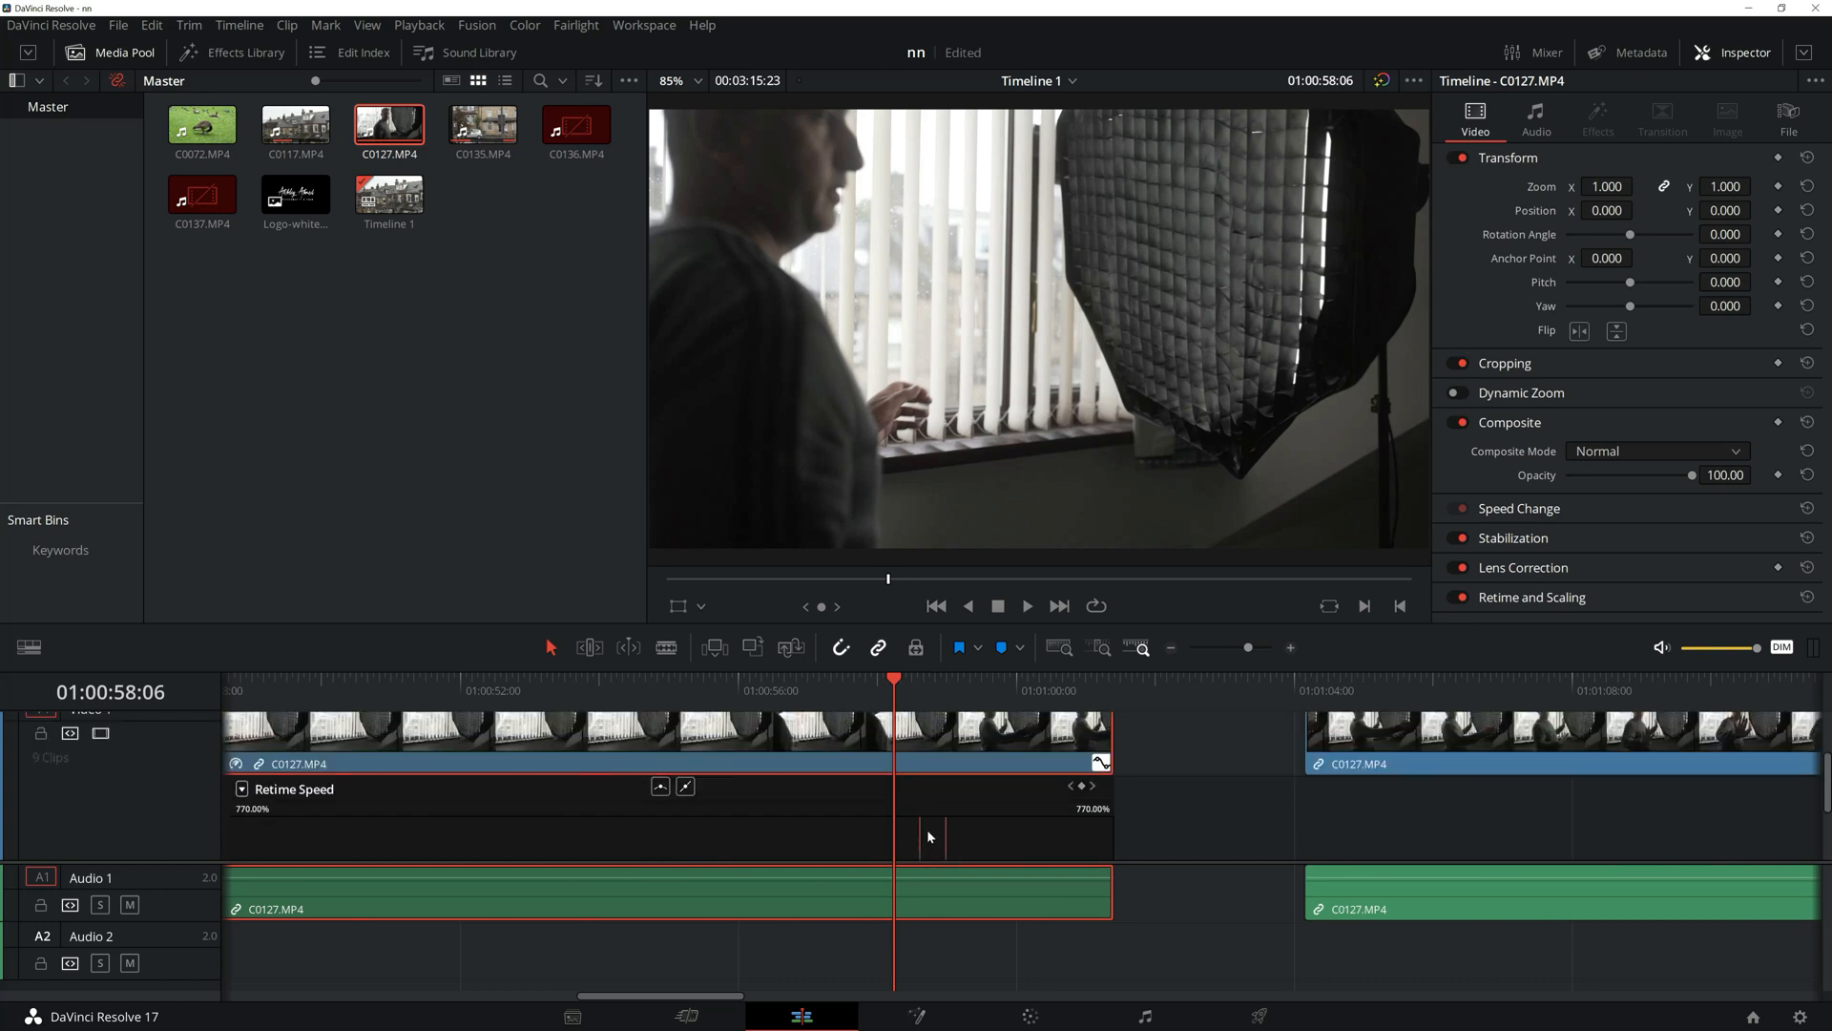
- Play back the speed ramp several times, starting shortly before the first keyframe
{"action": "scroll", "coordinate": [939, 754], "scroll_direction": "up", "scroll_amount": 3}
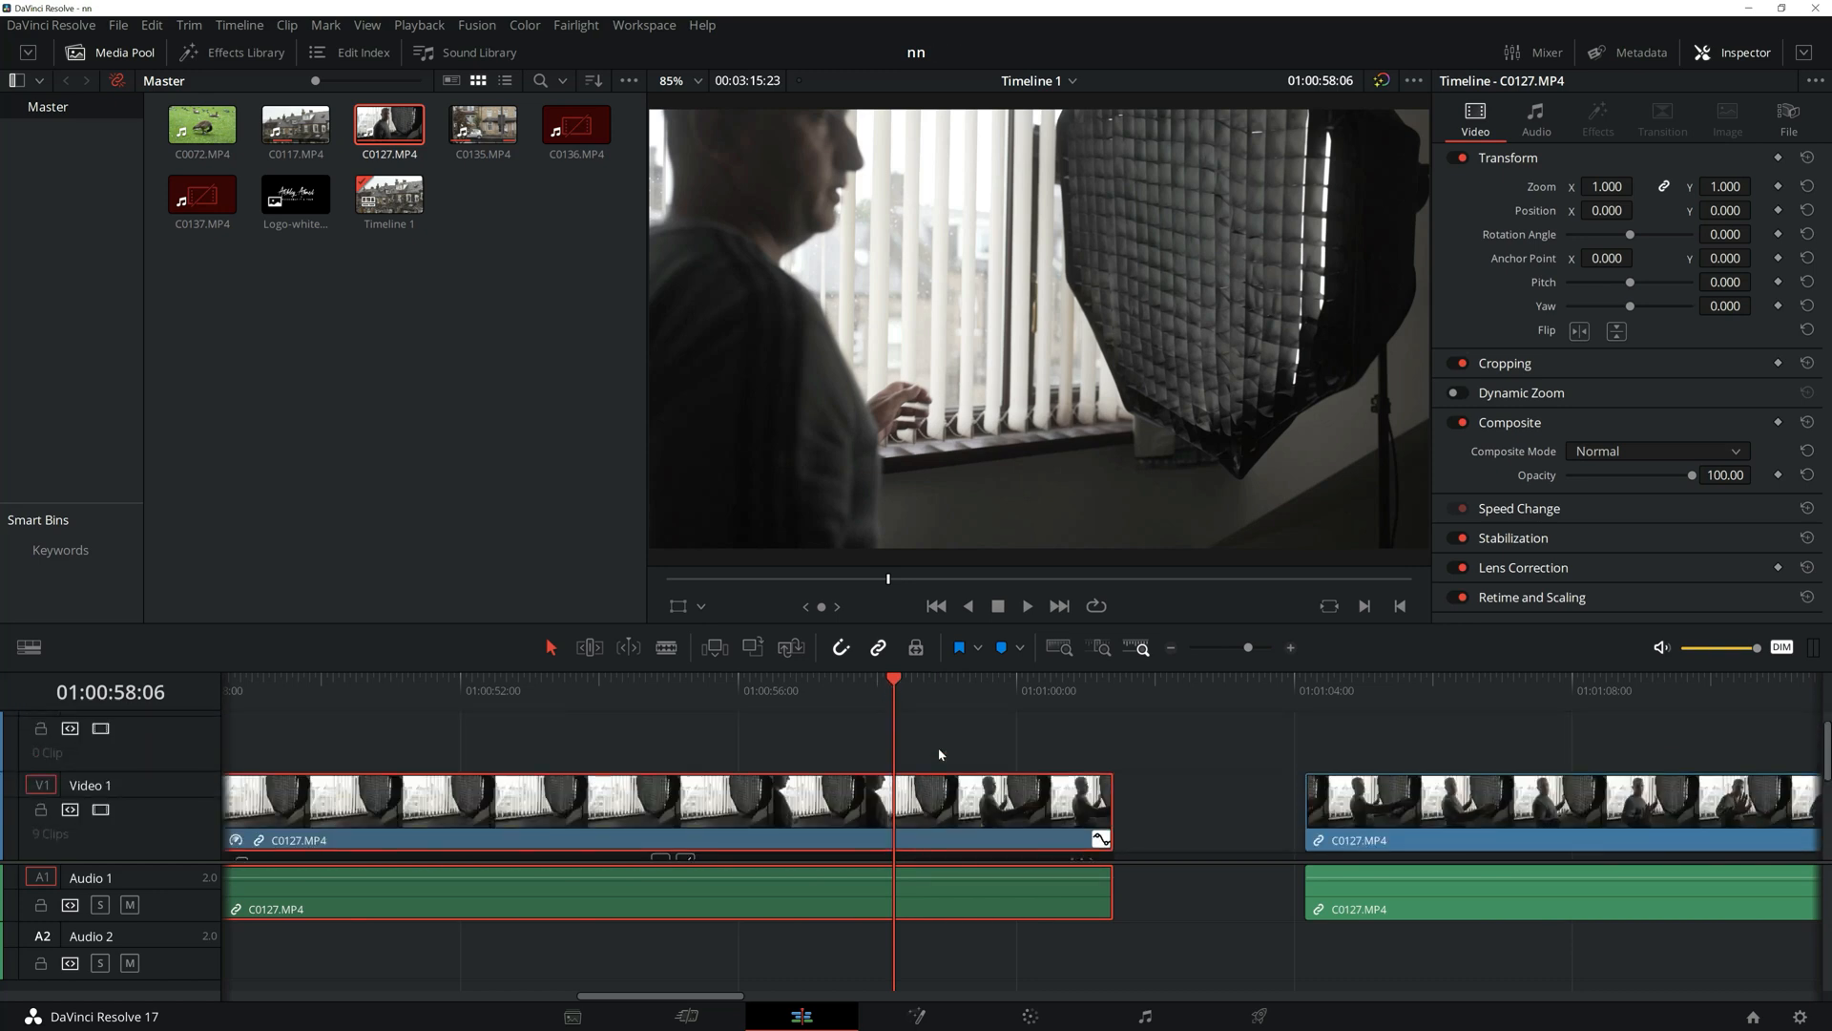
{"action": "left_click", "coordinate": [827, 685]}
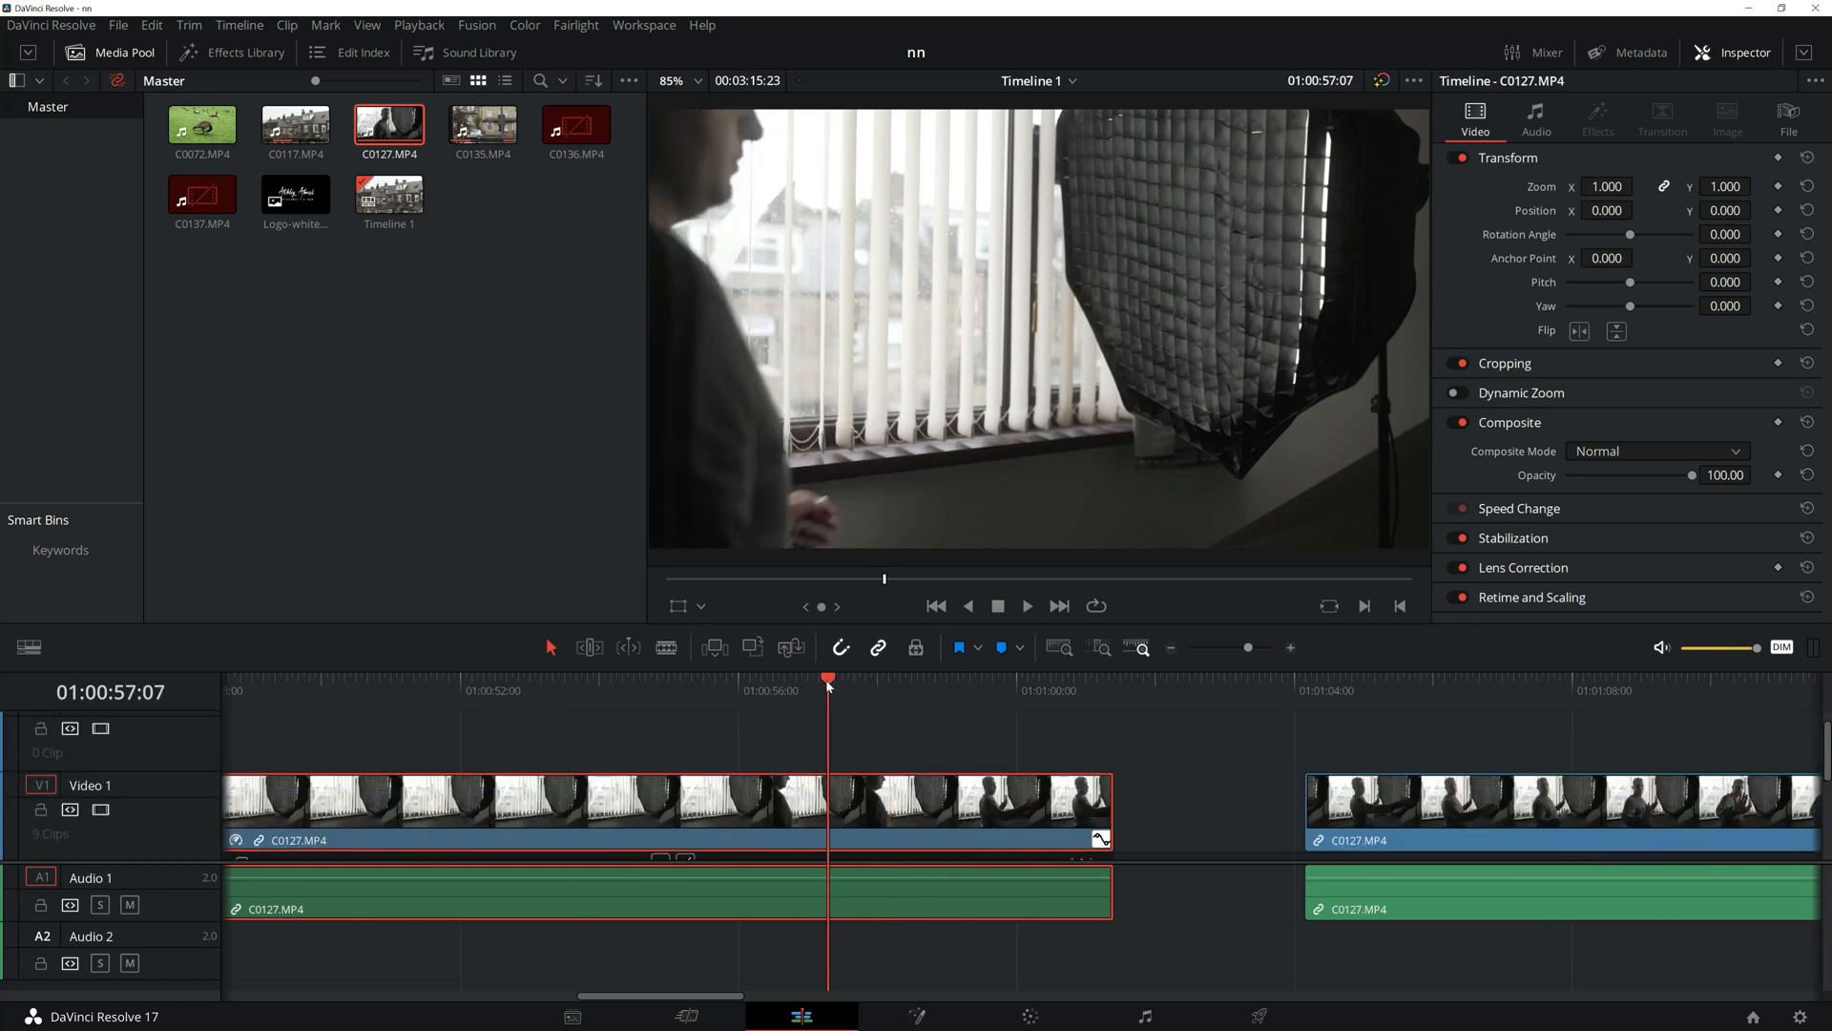
{"action": "left_click", "coordinate": [776, 686]}
{"action": "left_click", "coordinate": [1026, 608]}
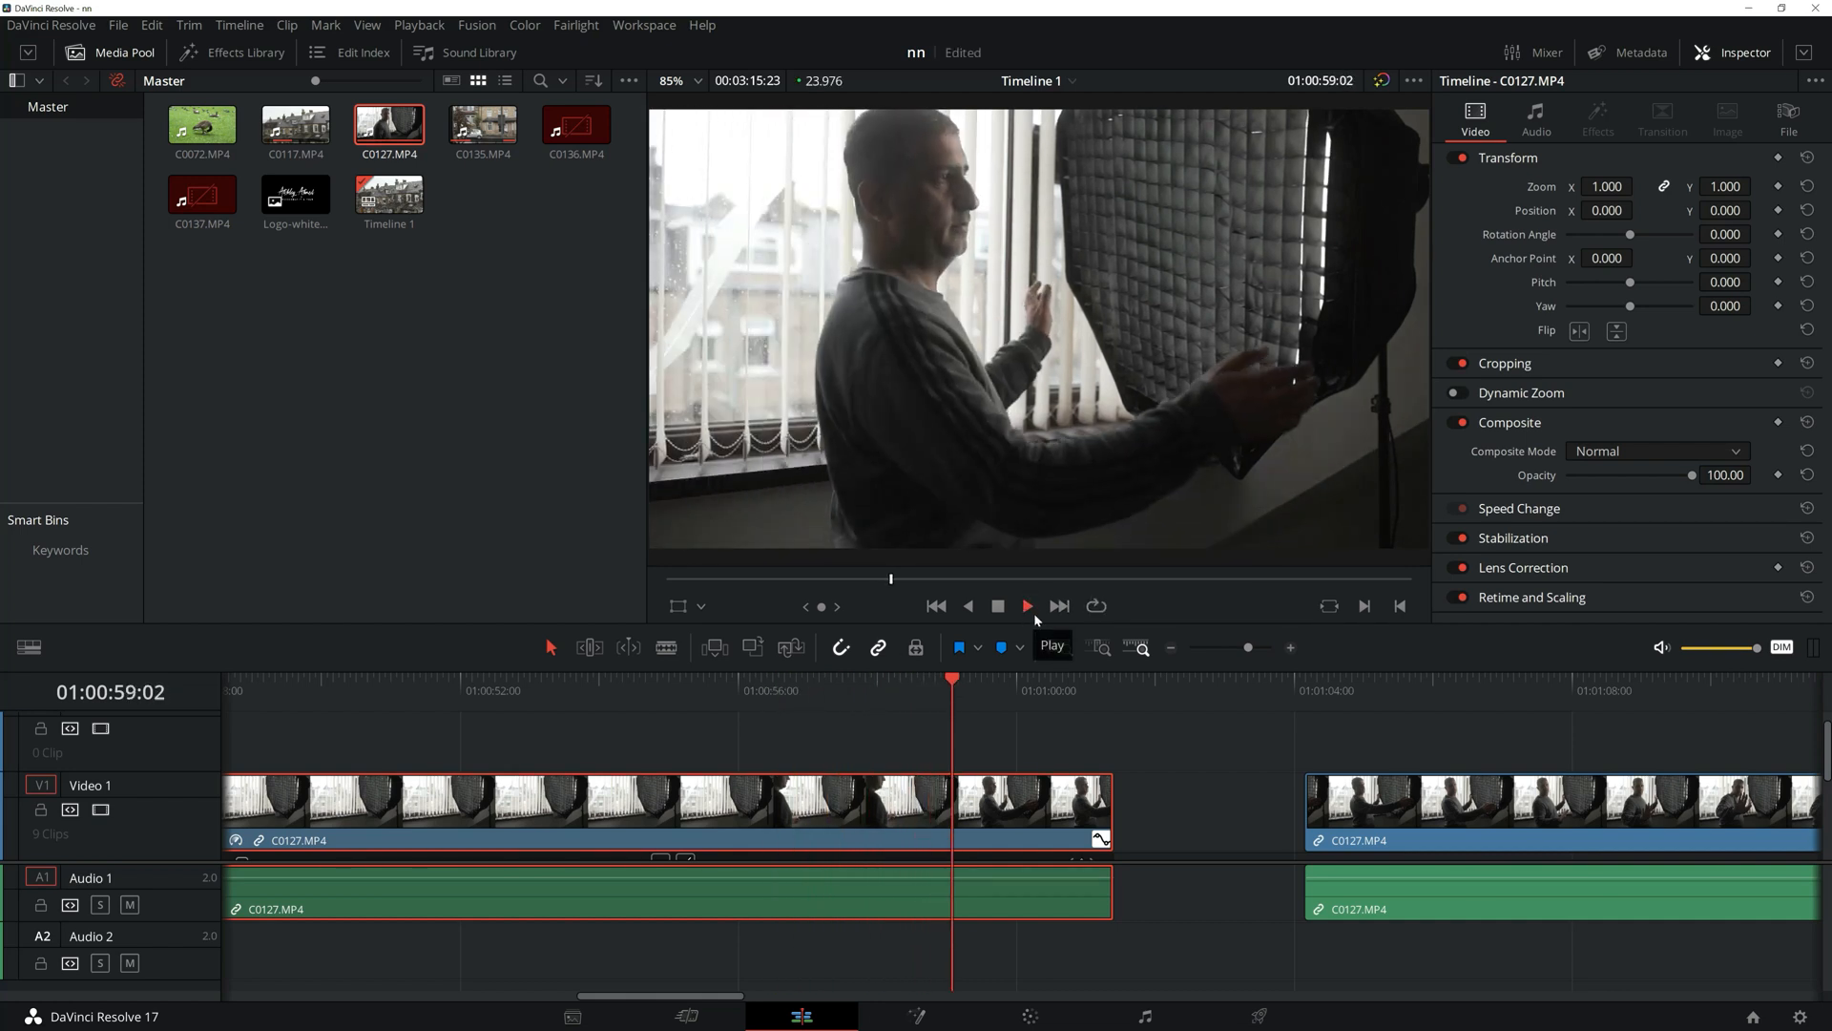
{"action": "left_click", "coordinate": [844, 680]}
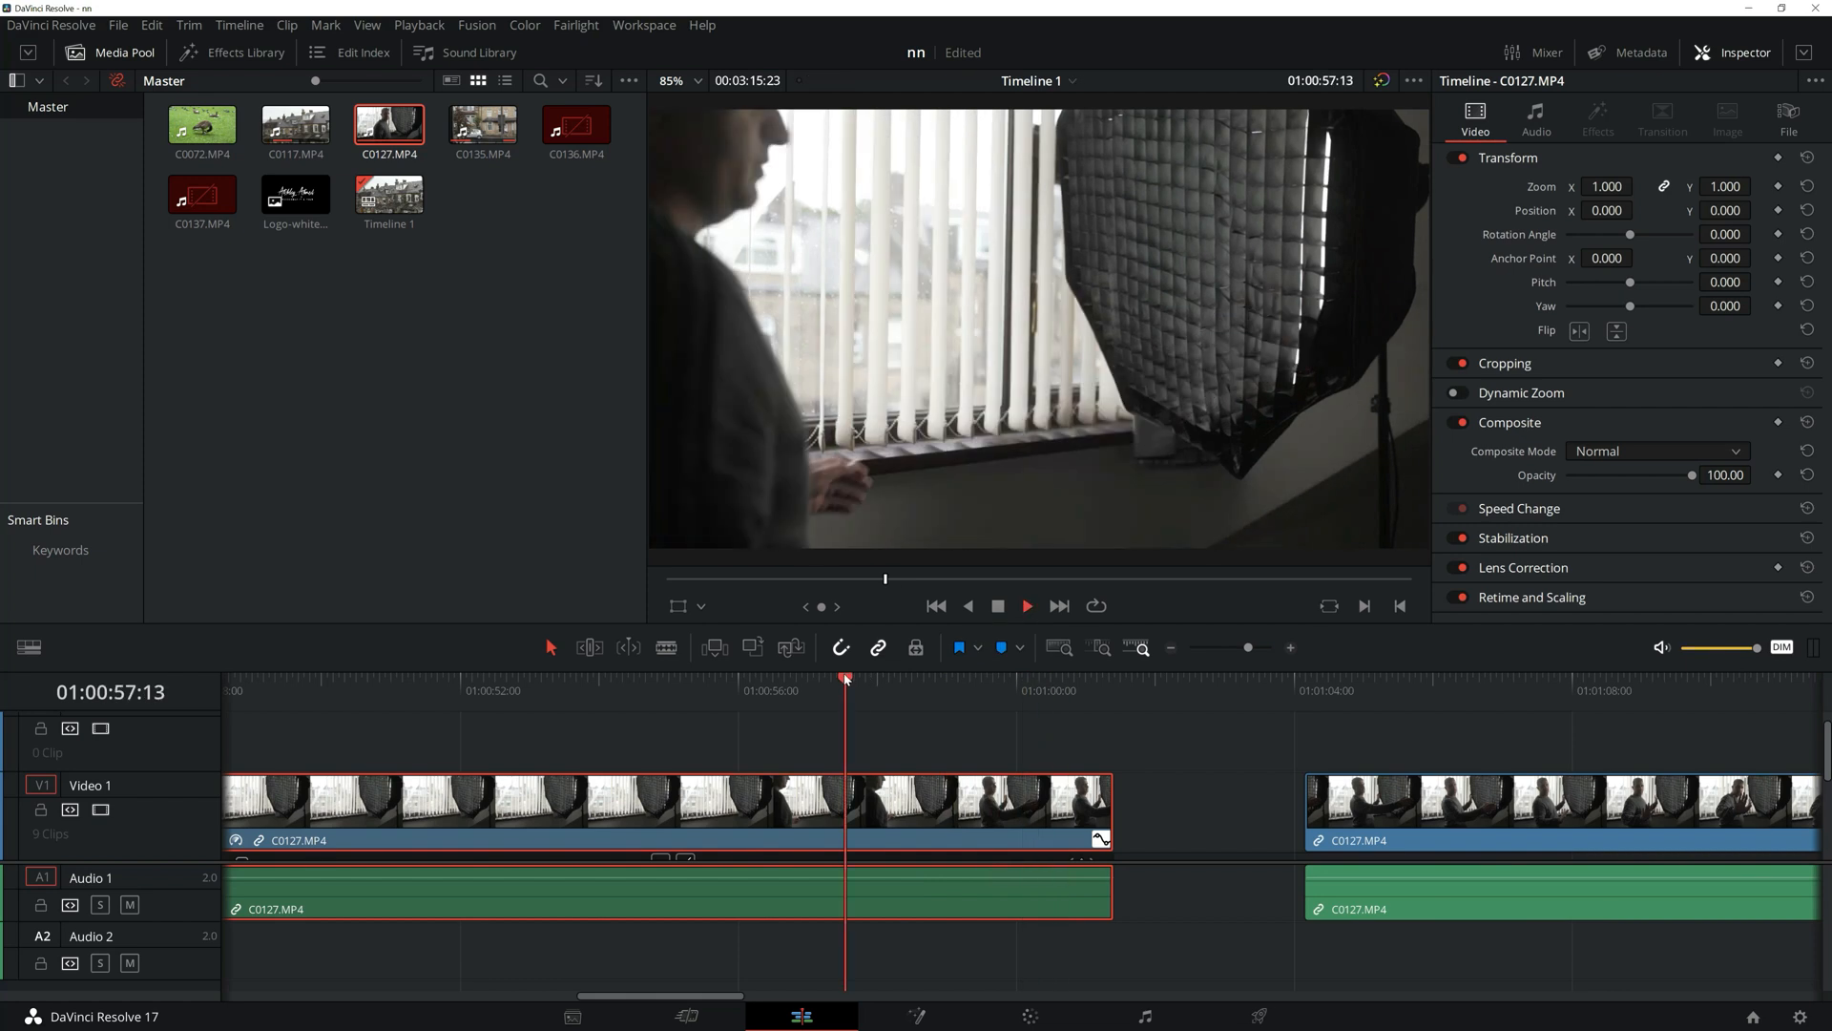
{"action": "left_click", "coordinate": [806, 684]}
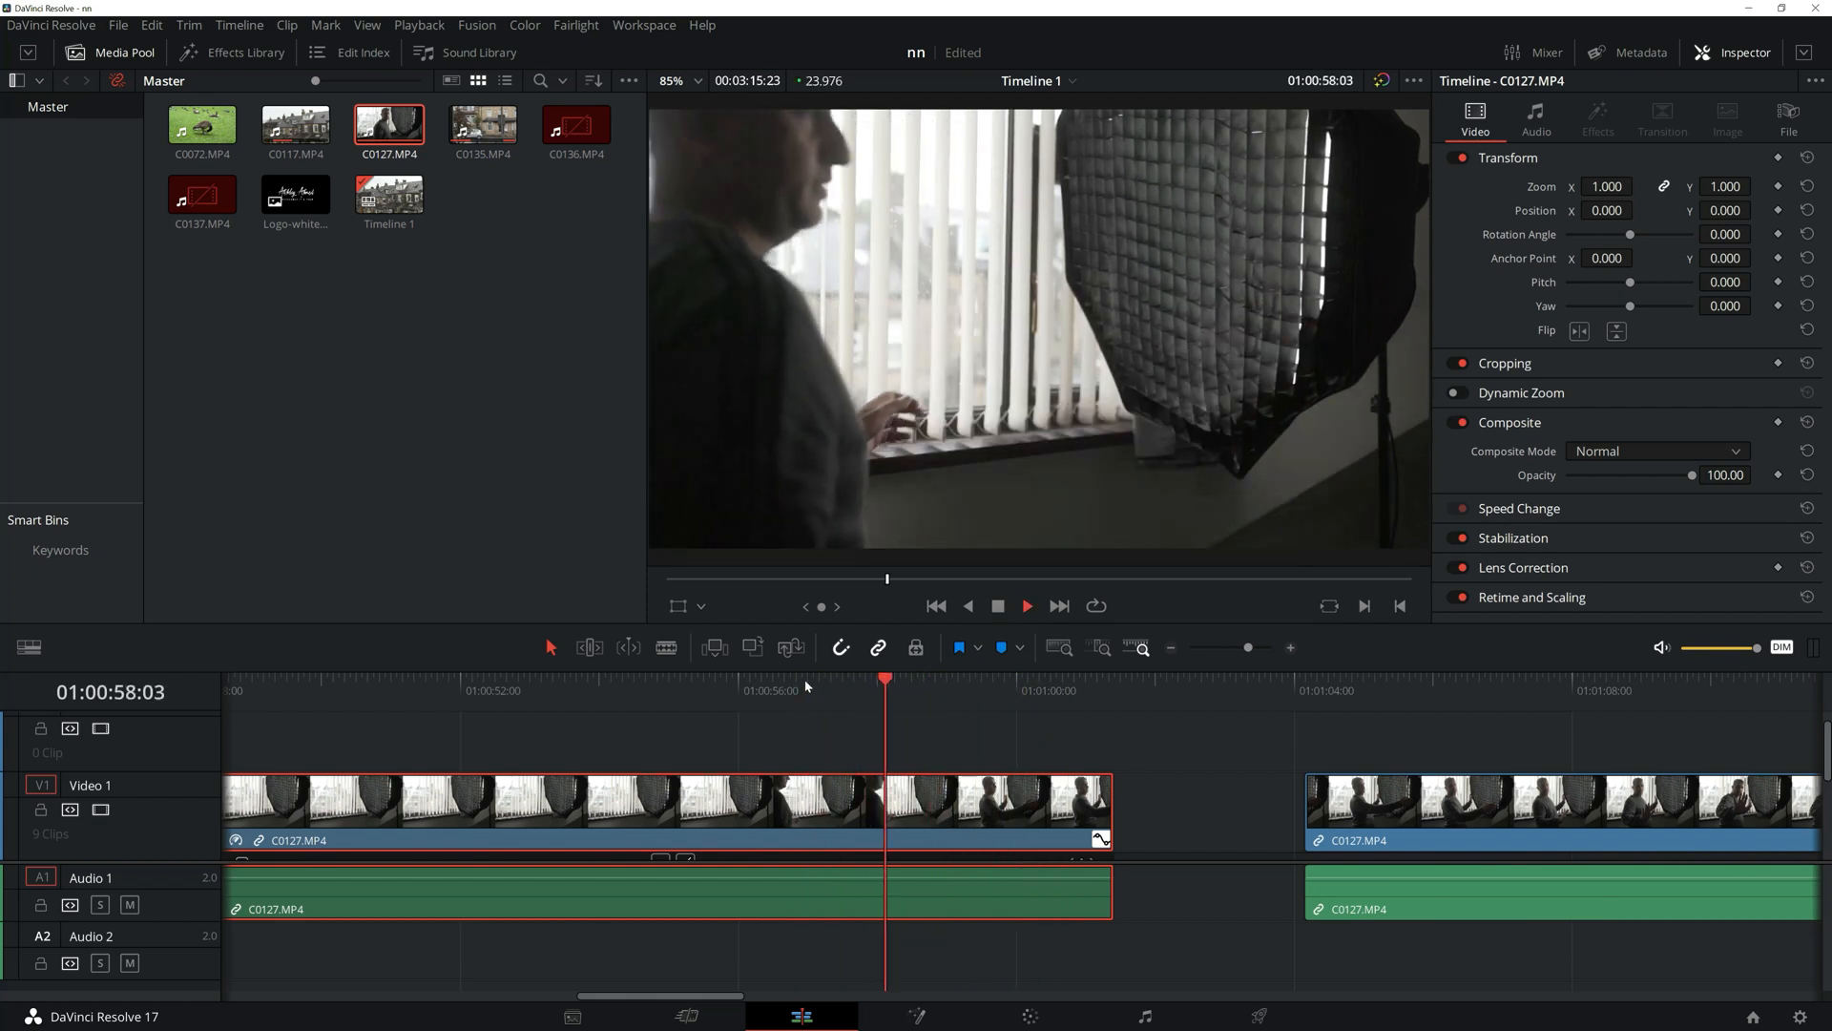
{"action": "key", "text": "space"}
- Extend the Retime Speed graph's range to 1035% and raise the speed between the two keyframes again
{"action": "left_click", "coordinate": [1100, 838]}
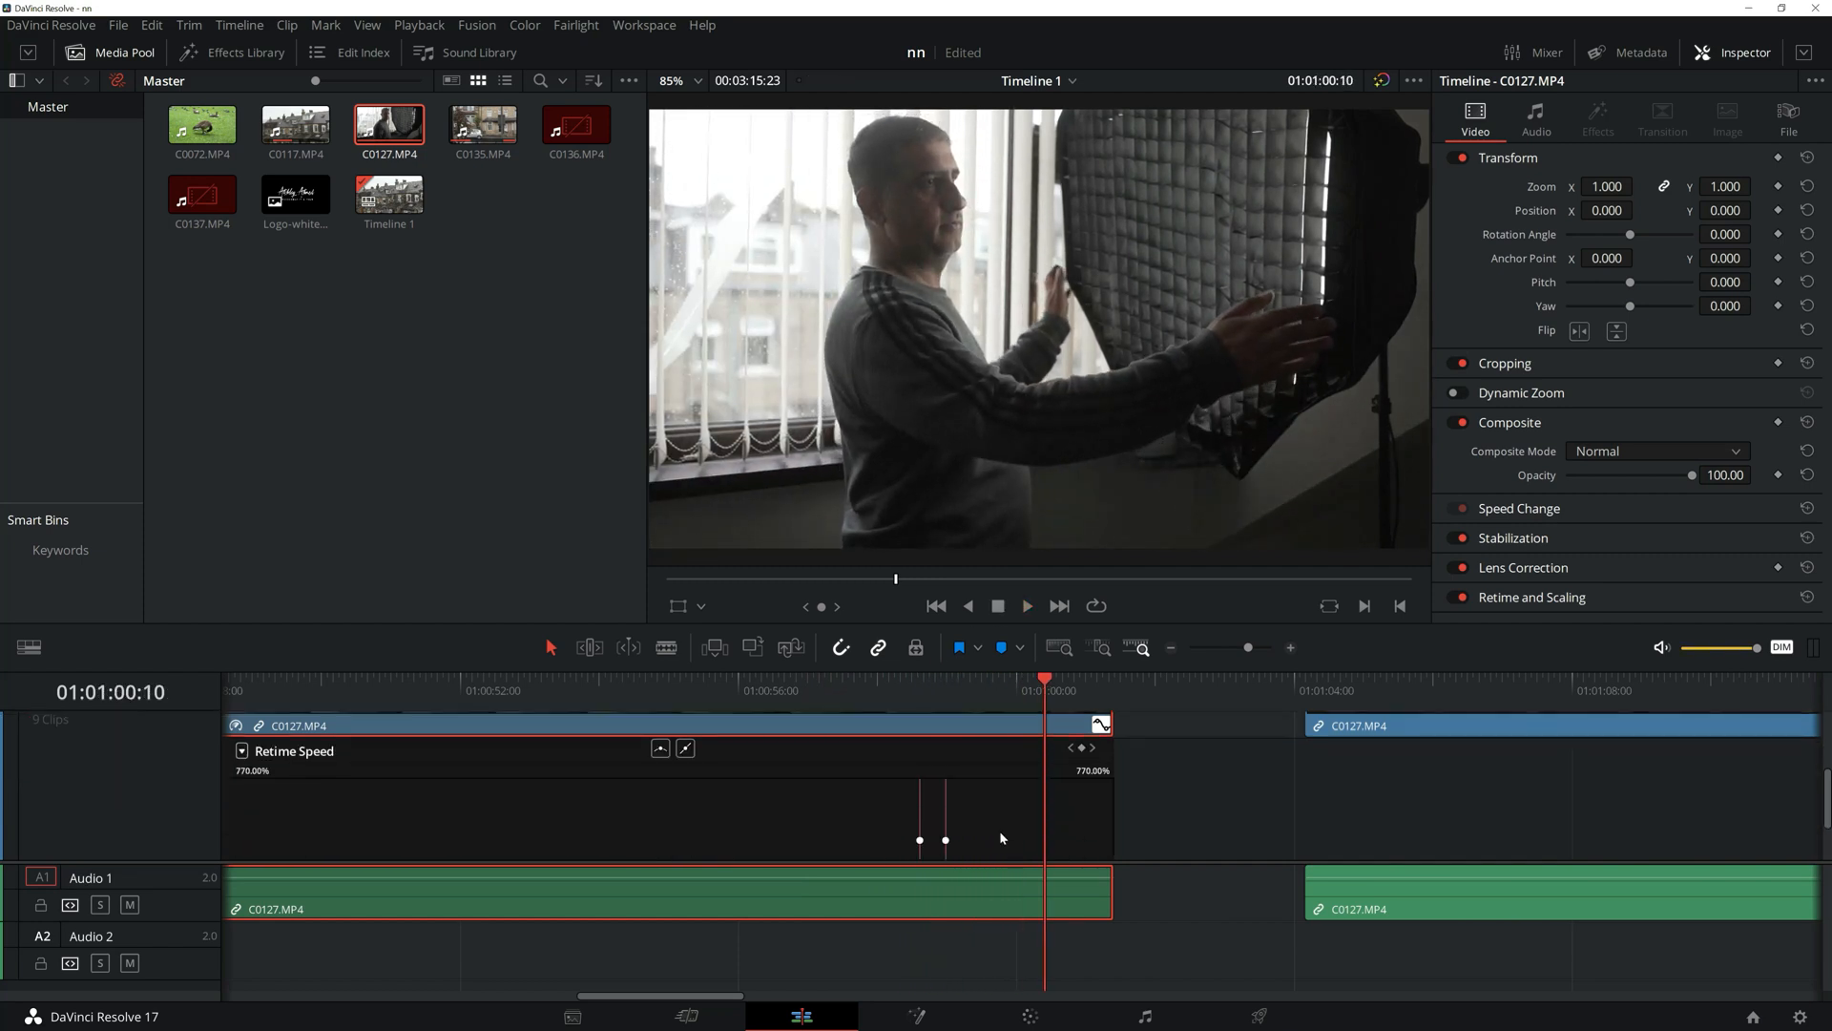
{"action": "left_click_drag", "start_coordinate": [1079, 770], "coordinate": [1128, 776]}
{"action": "left_click_drag", "start_coordinate": [939, 815], "coordinate": [940, 654]}
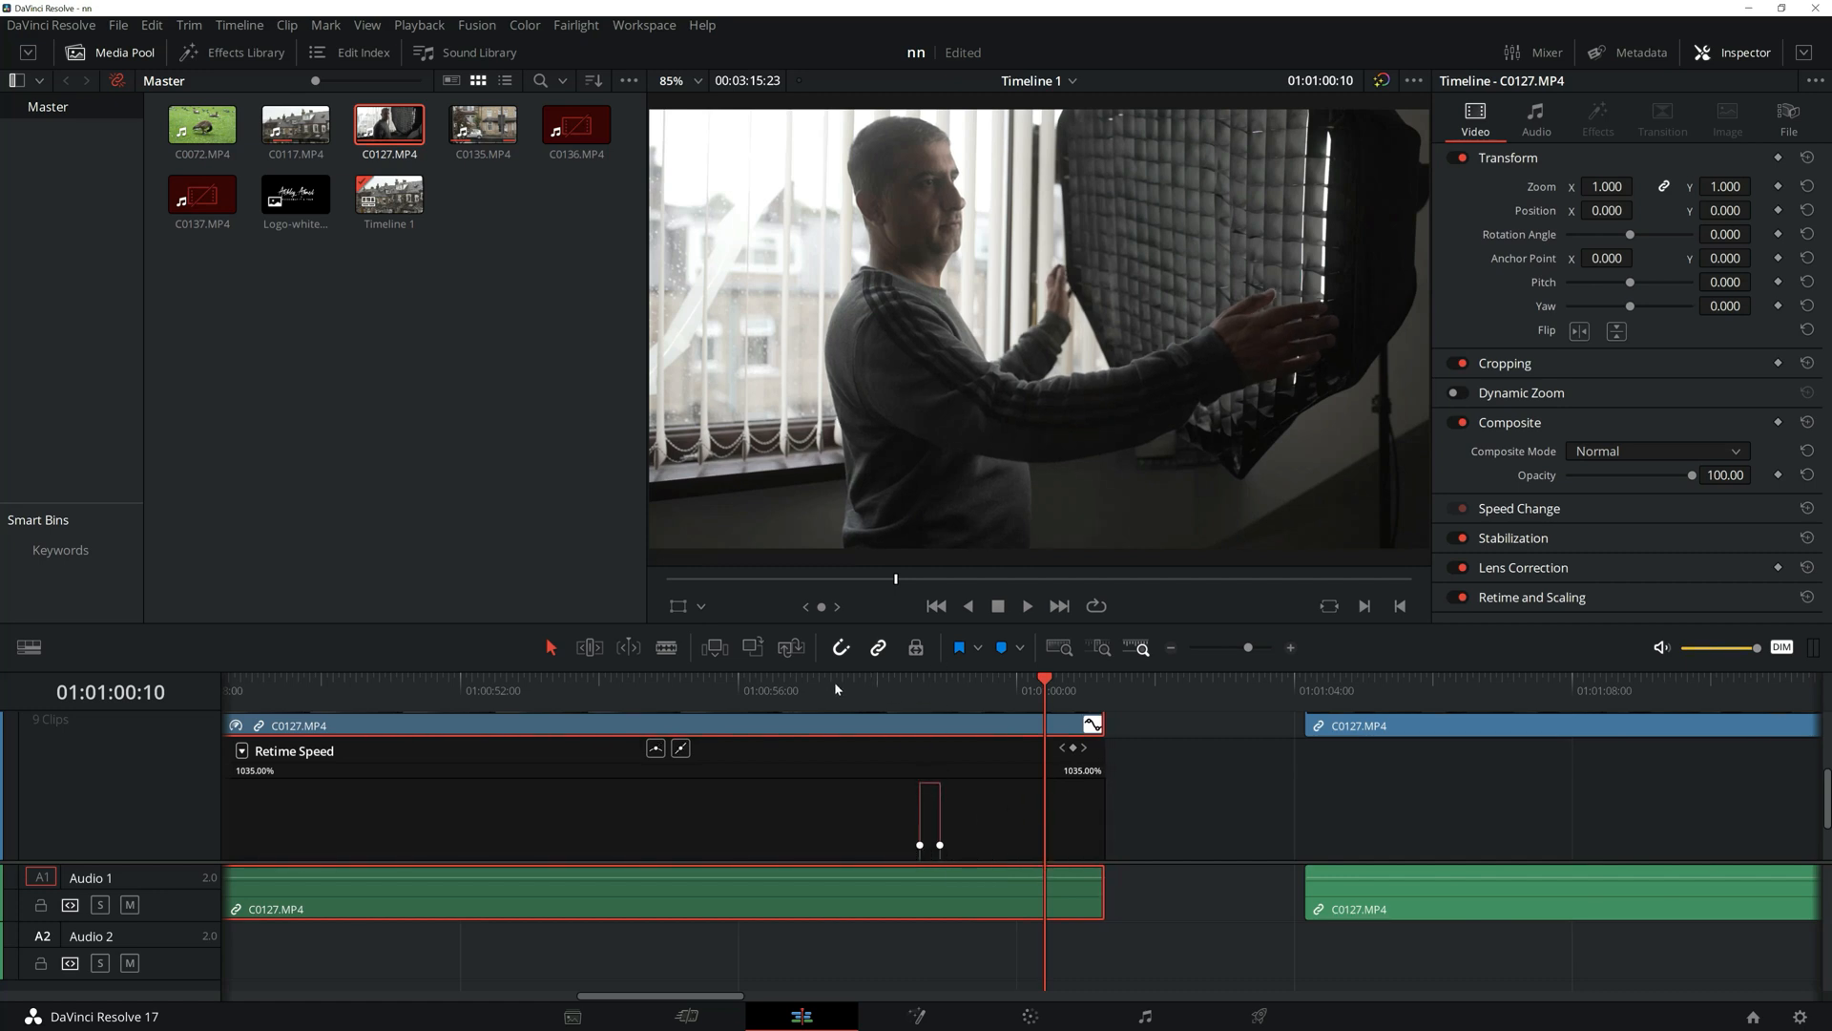
- Review the faster speed ramp by replaying the section around the two keyframes, including from 01:00:57:18
{"action": "left_click", "coordinate": [836, 681]}
{"action": "left_click", "coordinate": [743, 682]}
{"action": "left_click", "coordinate": [1027, 606]}
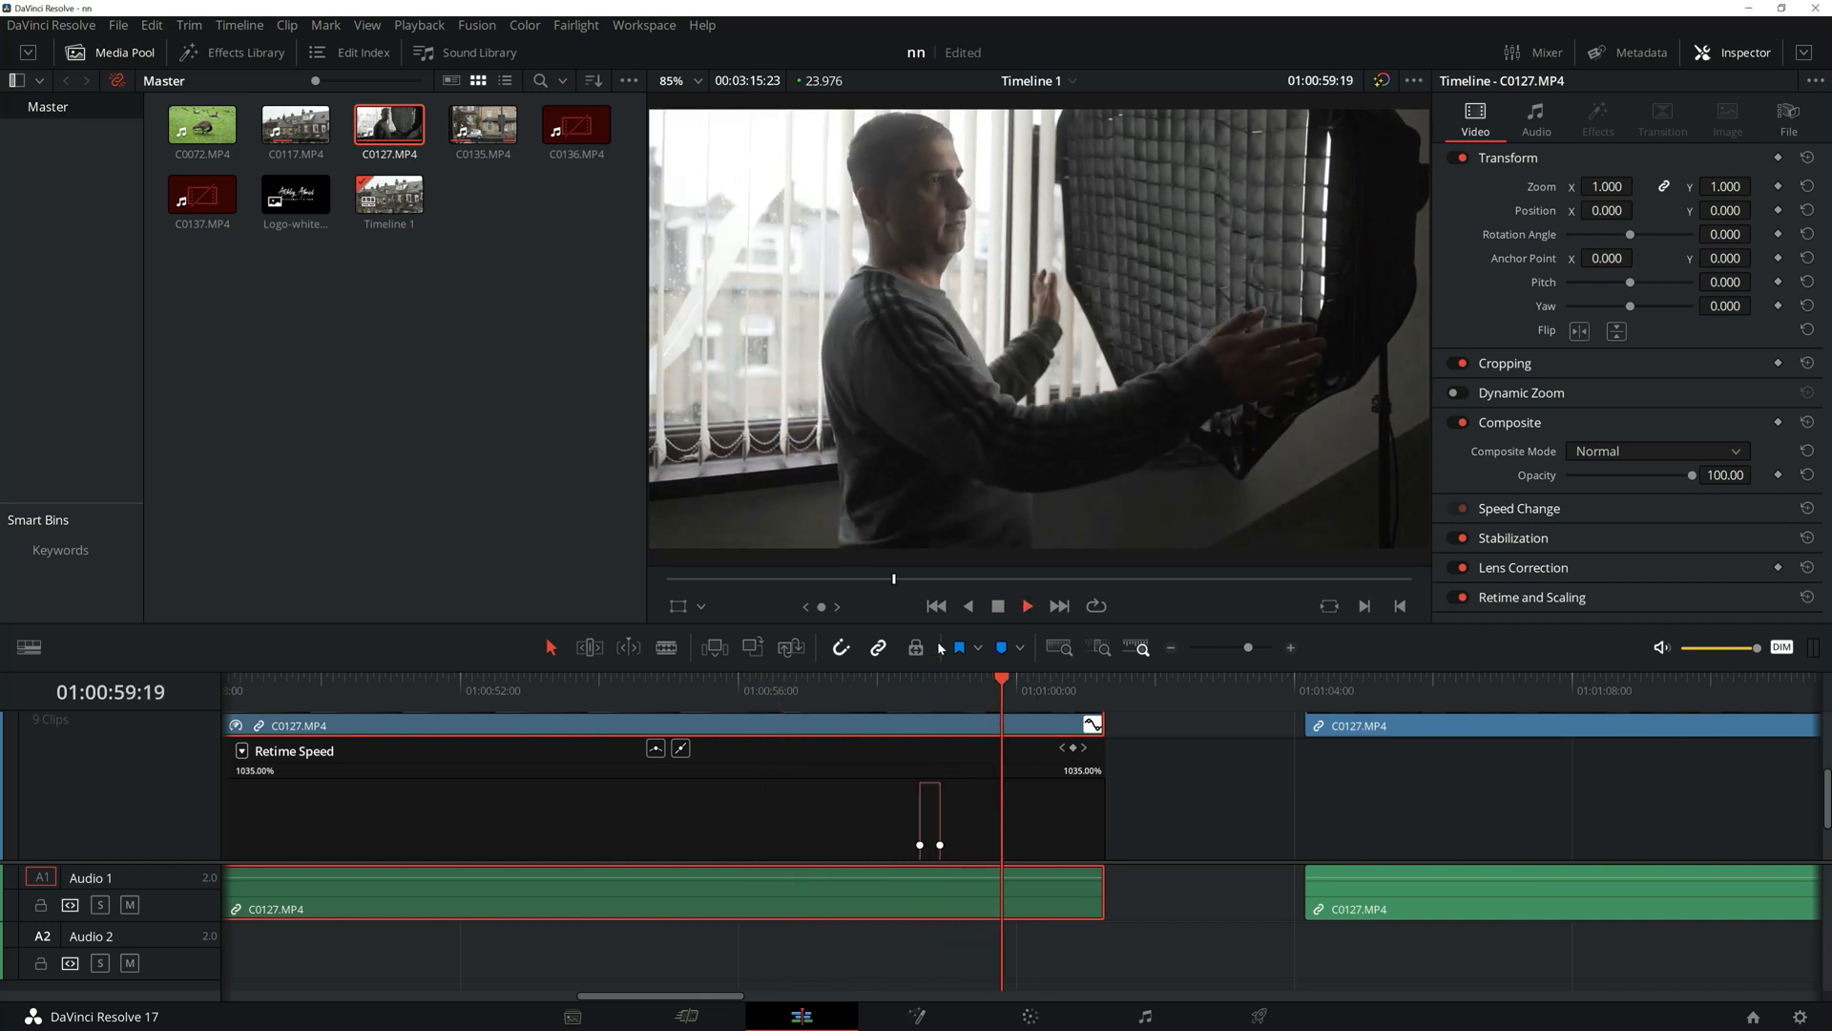
{"action": "left_click", "coordinate": [992, 612]}
{"action": "left_click_drag", "start_coordinate": [902, 691], "coordinate": [860, 682]}
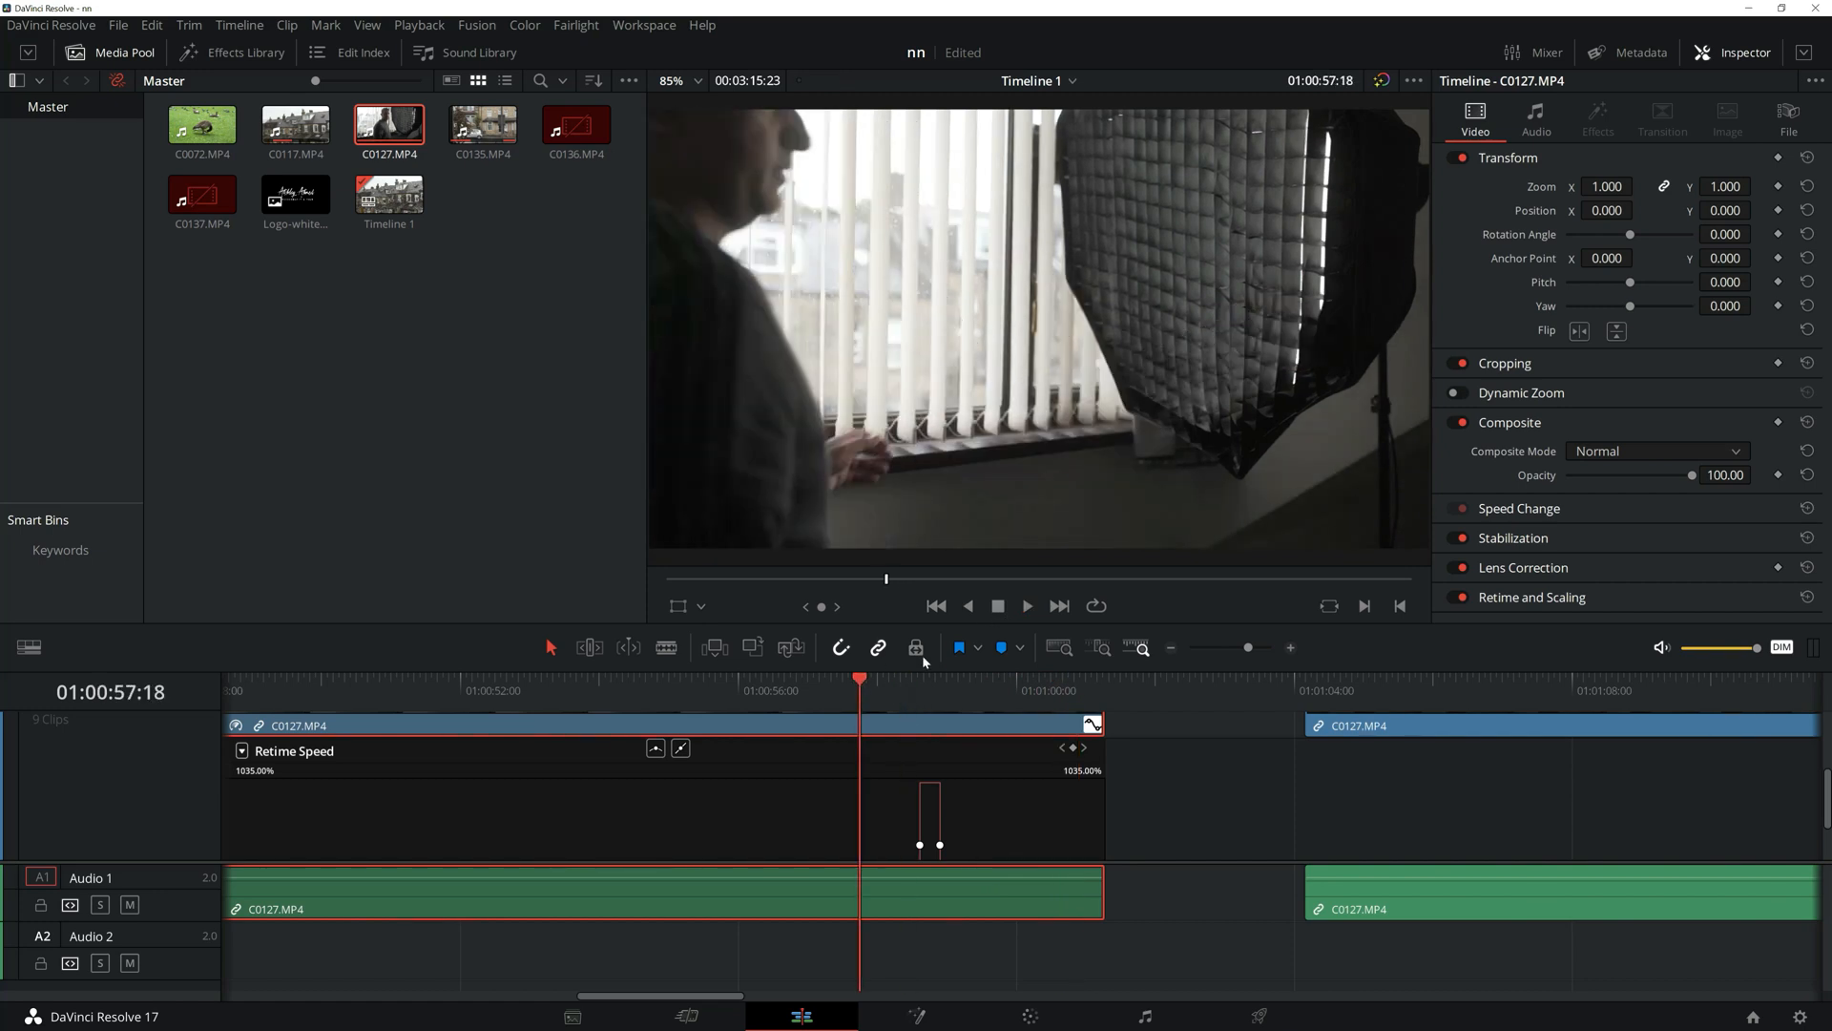
{"action": "left_click", "coordinate": [1027, 607]}
{"action": "left_click", "coordinate": [996, 610]}
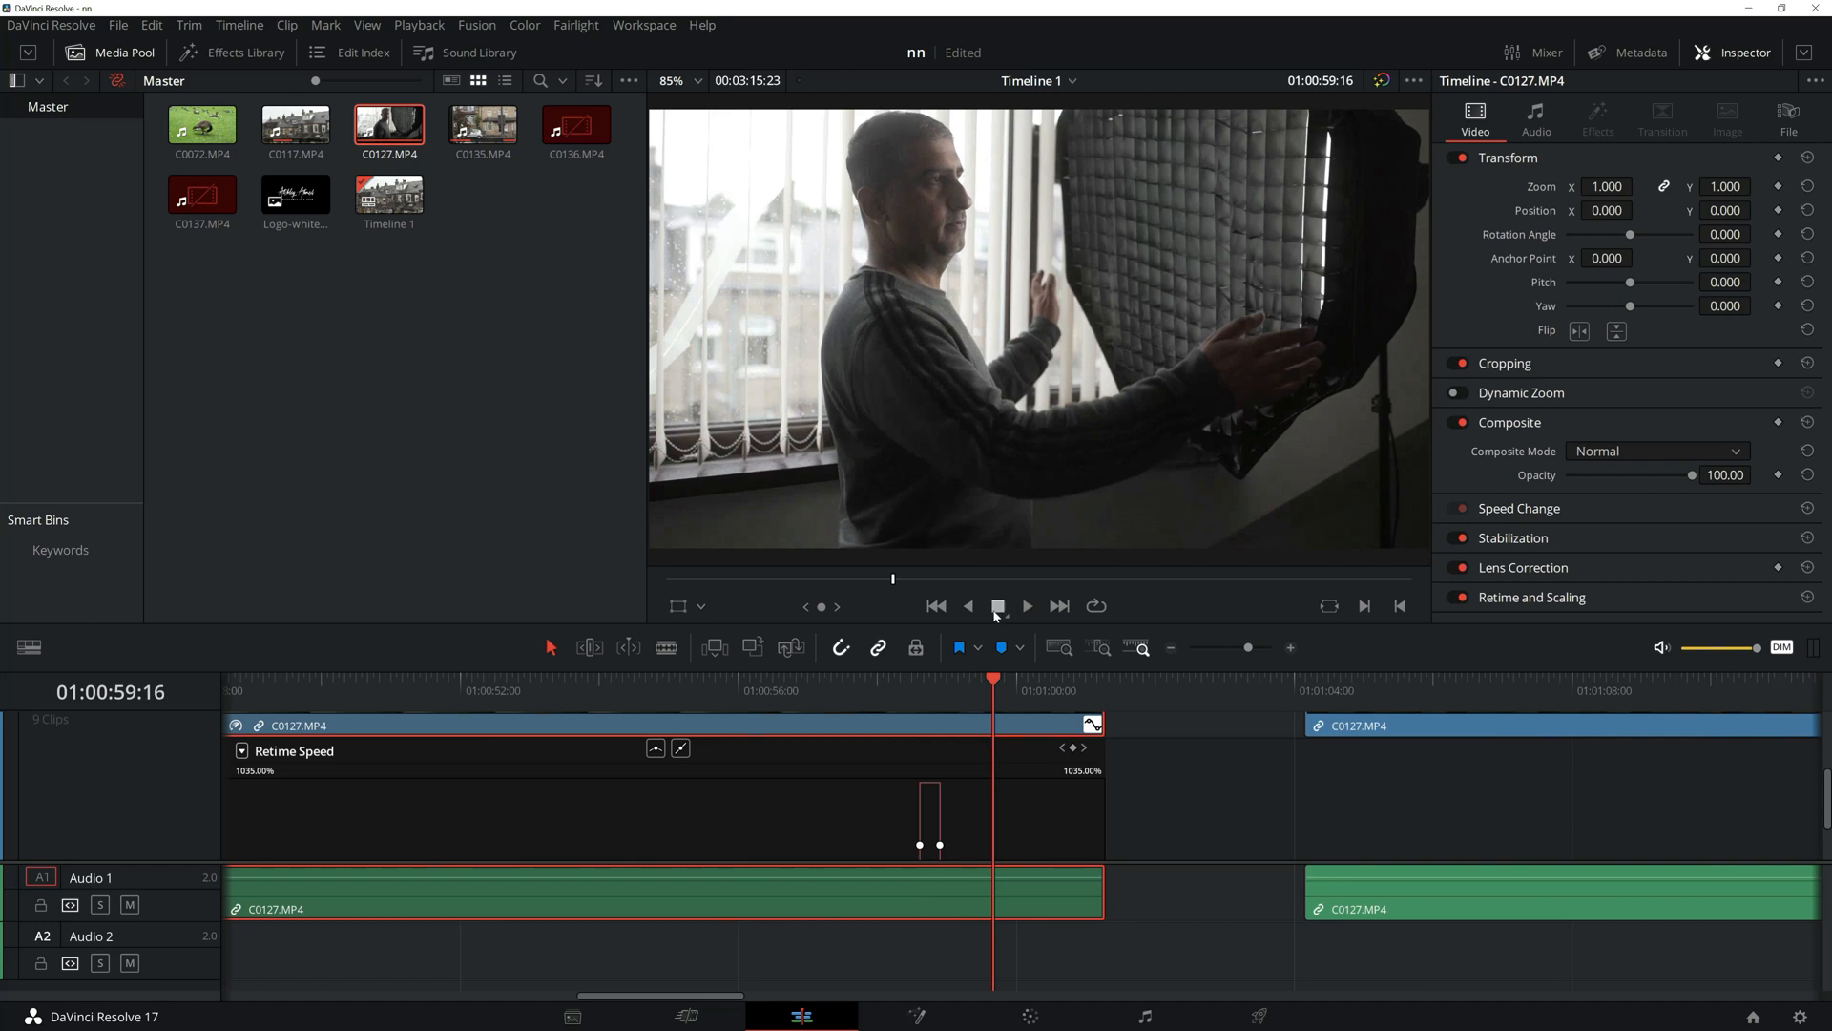
{"action": "left_click_drag", "start_coordinate": [906, 679], "coordinate": [882, 681]}
{"action": "left_click", "coordinate": [1027, 606]}
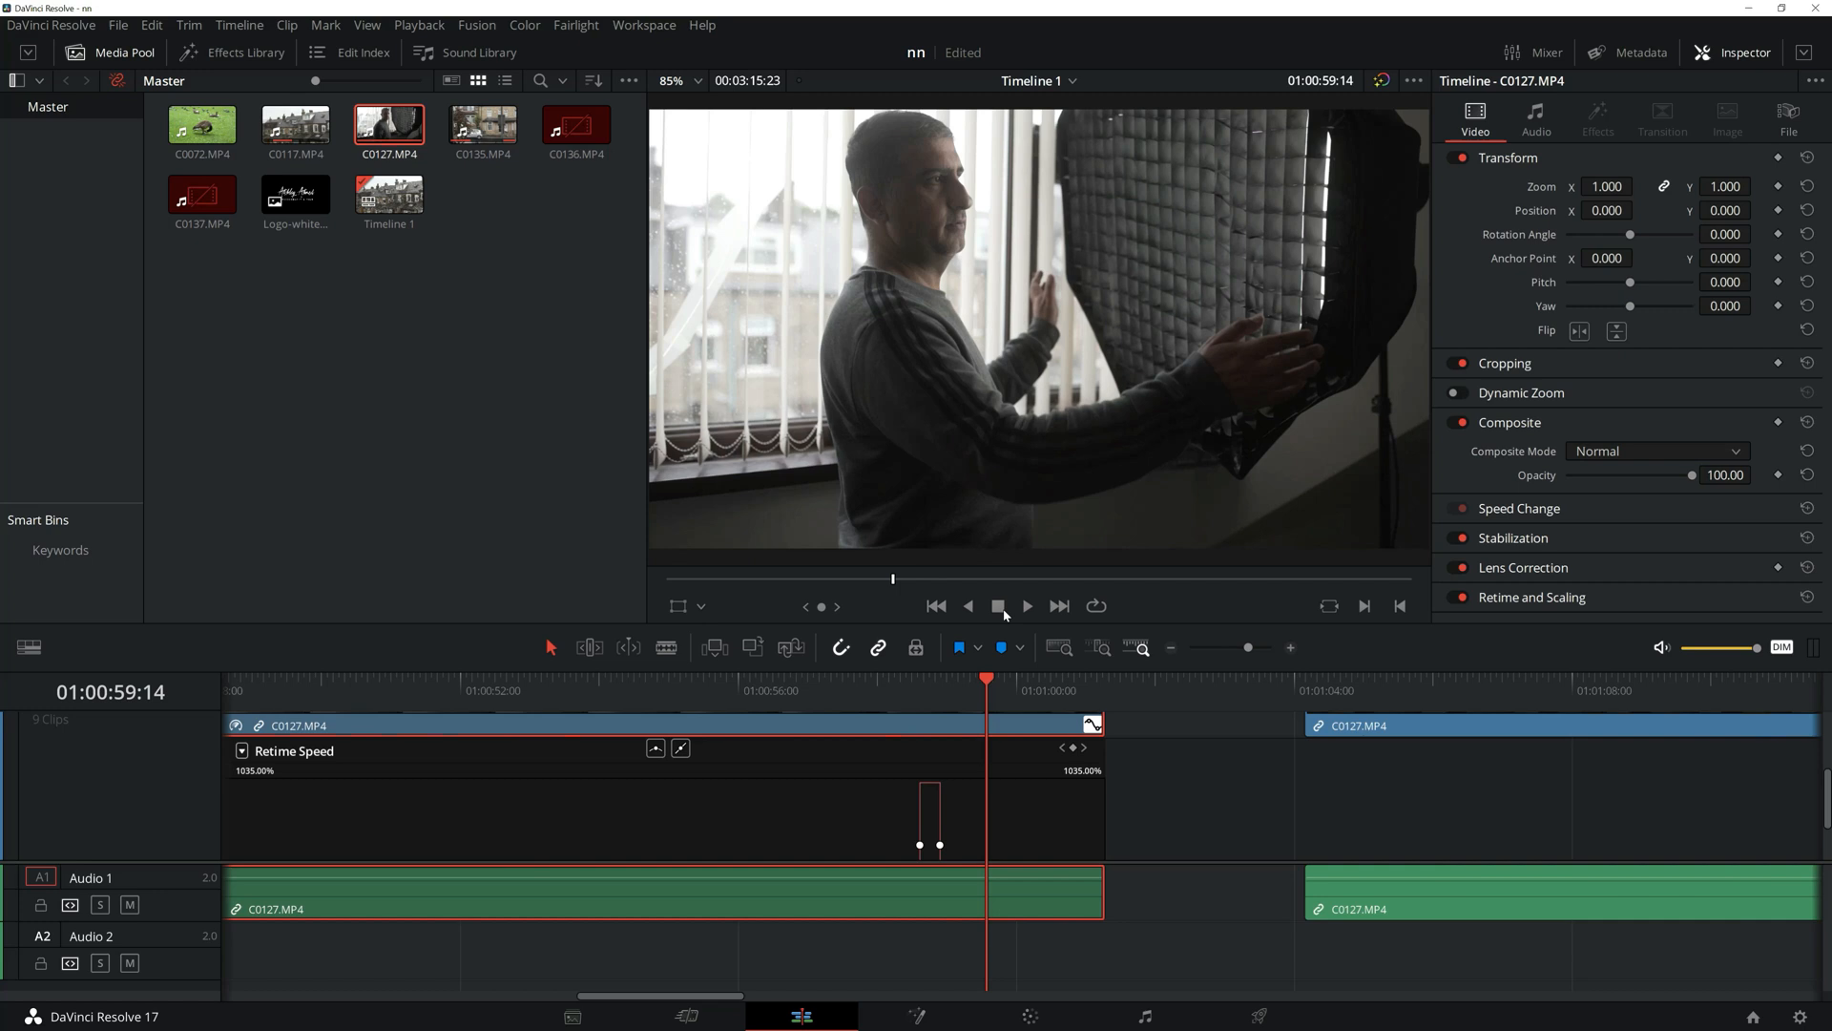
- Close the gap on Video 1 by moving the following C0127.MP4 clip against the end of the speed-ramped clip
{"action": "scroll", "coordinate": [1264, 801], "scroll_direction": "up", "scroll_amount": 2}
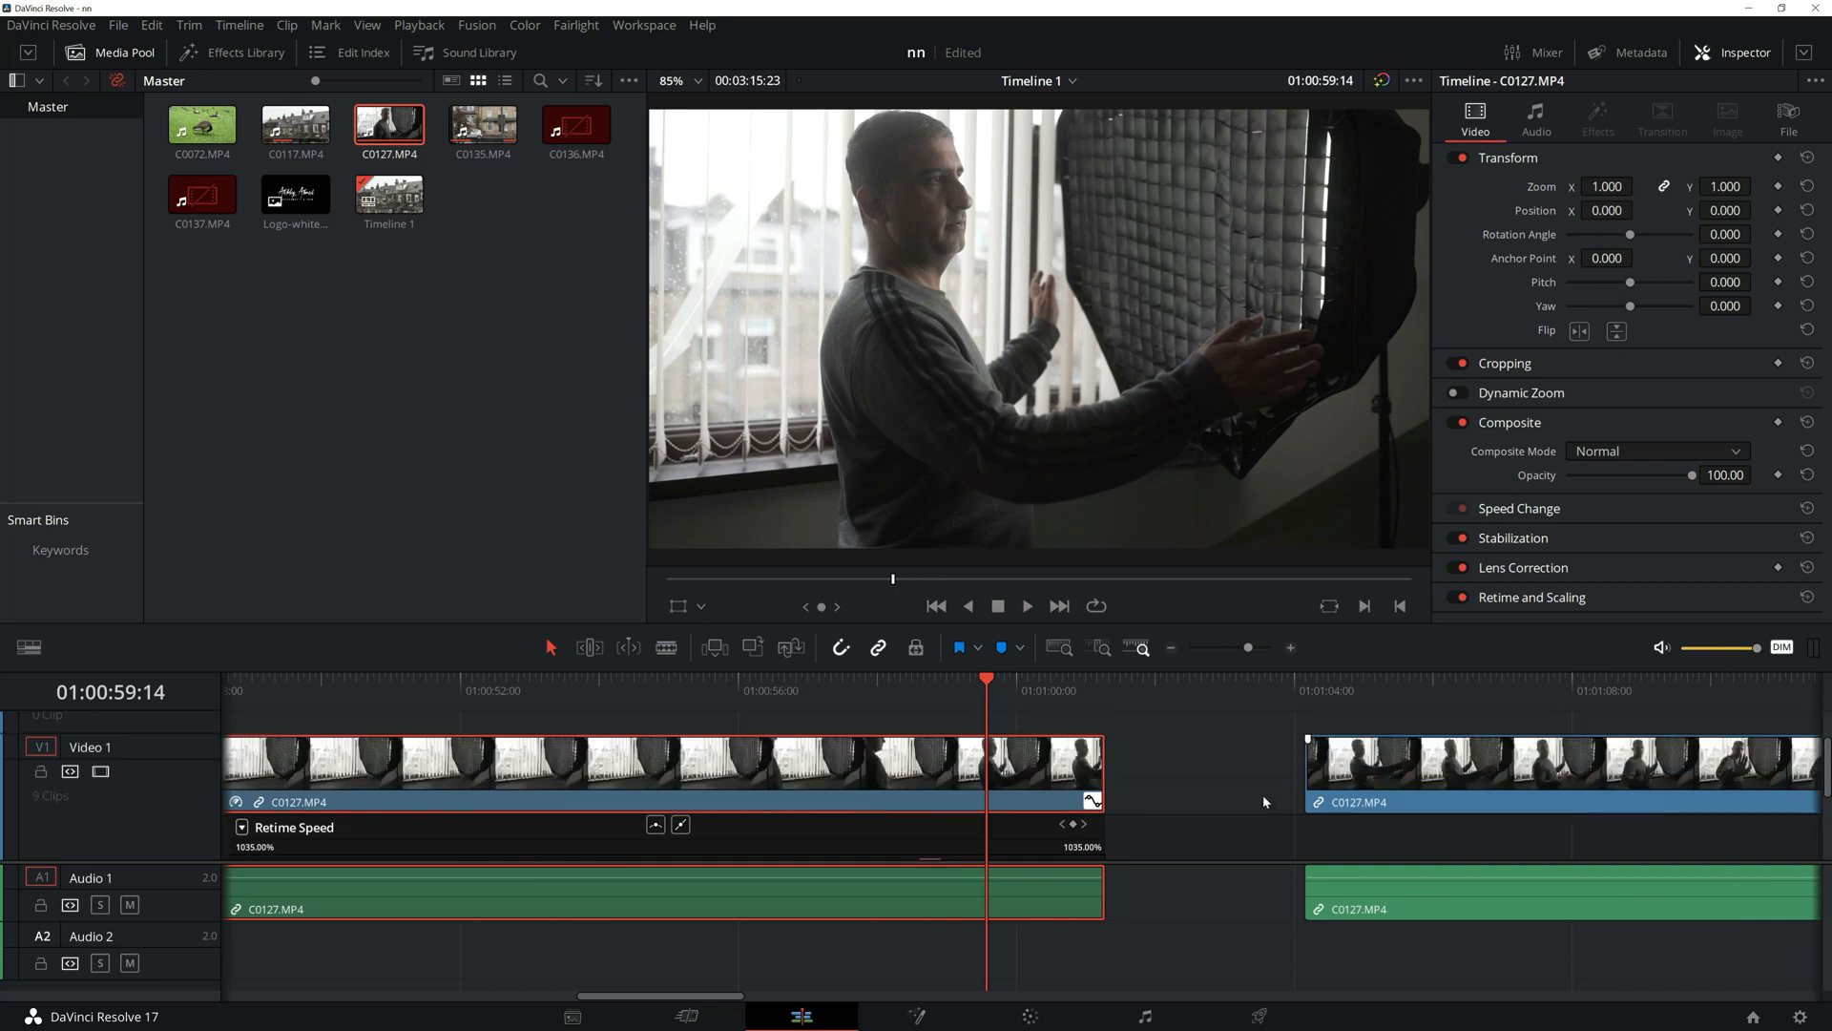
{"action": "scroll", "coordinate": [1236, 773], "scroll_direction": "up", "scroll_amount": 1}
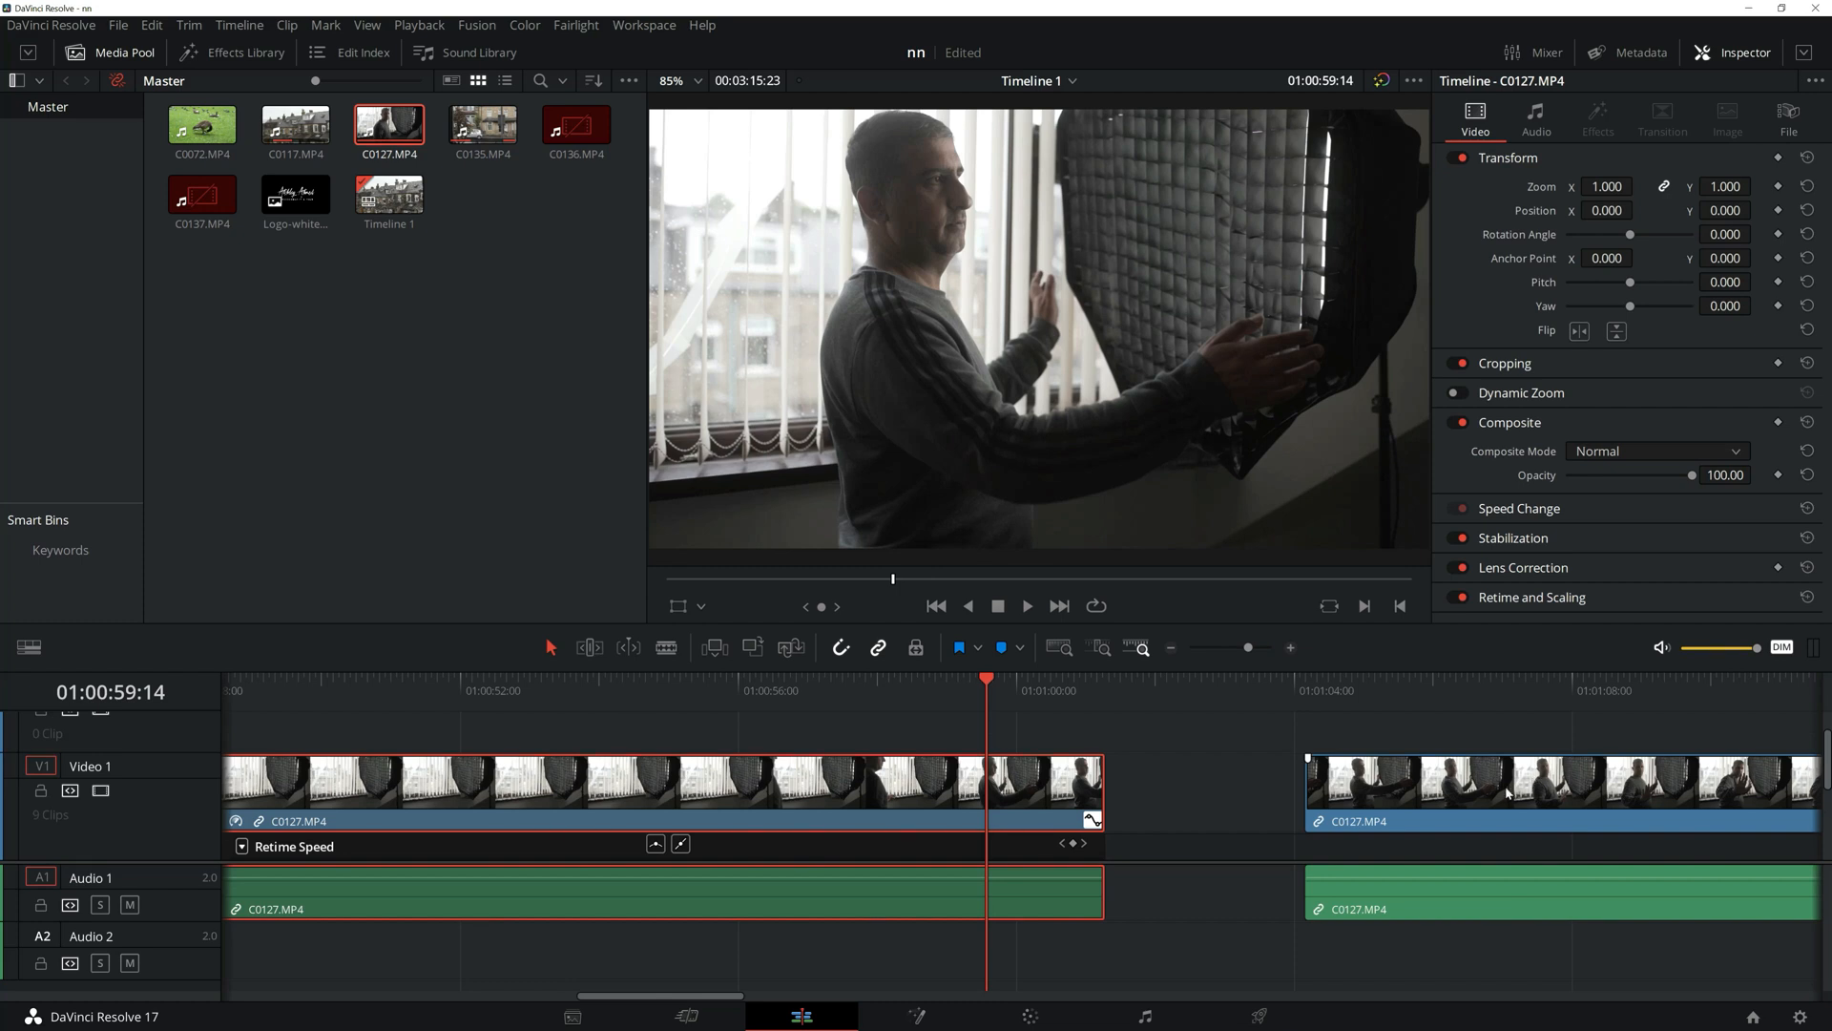
{"action": "left_click_drag", "start_coordinate": [1543, 785], "coordinate": [1340, 791]}
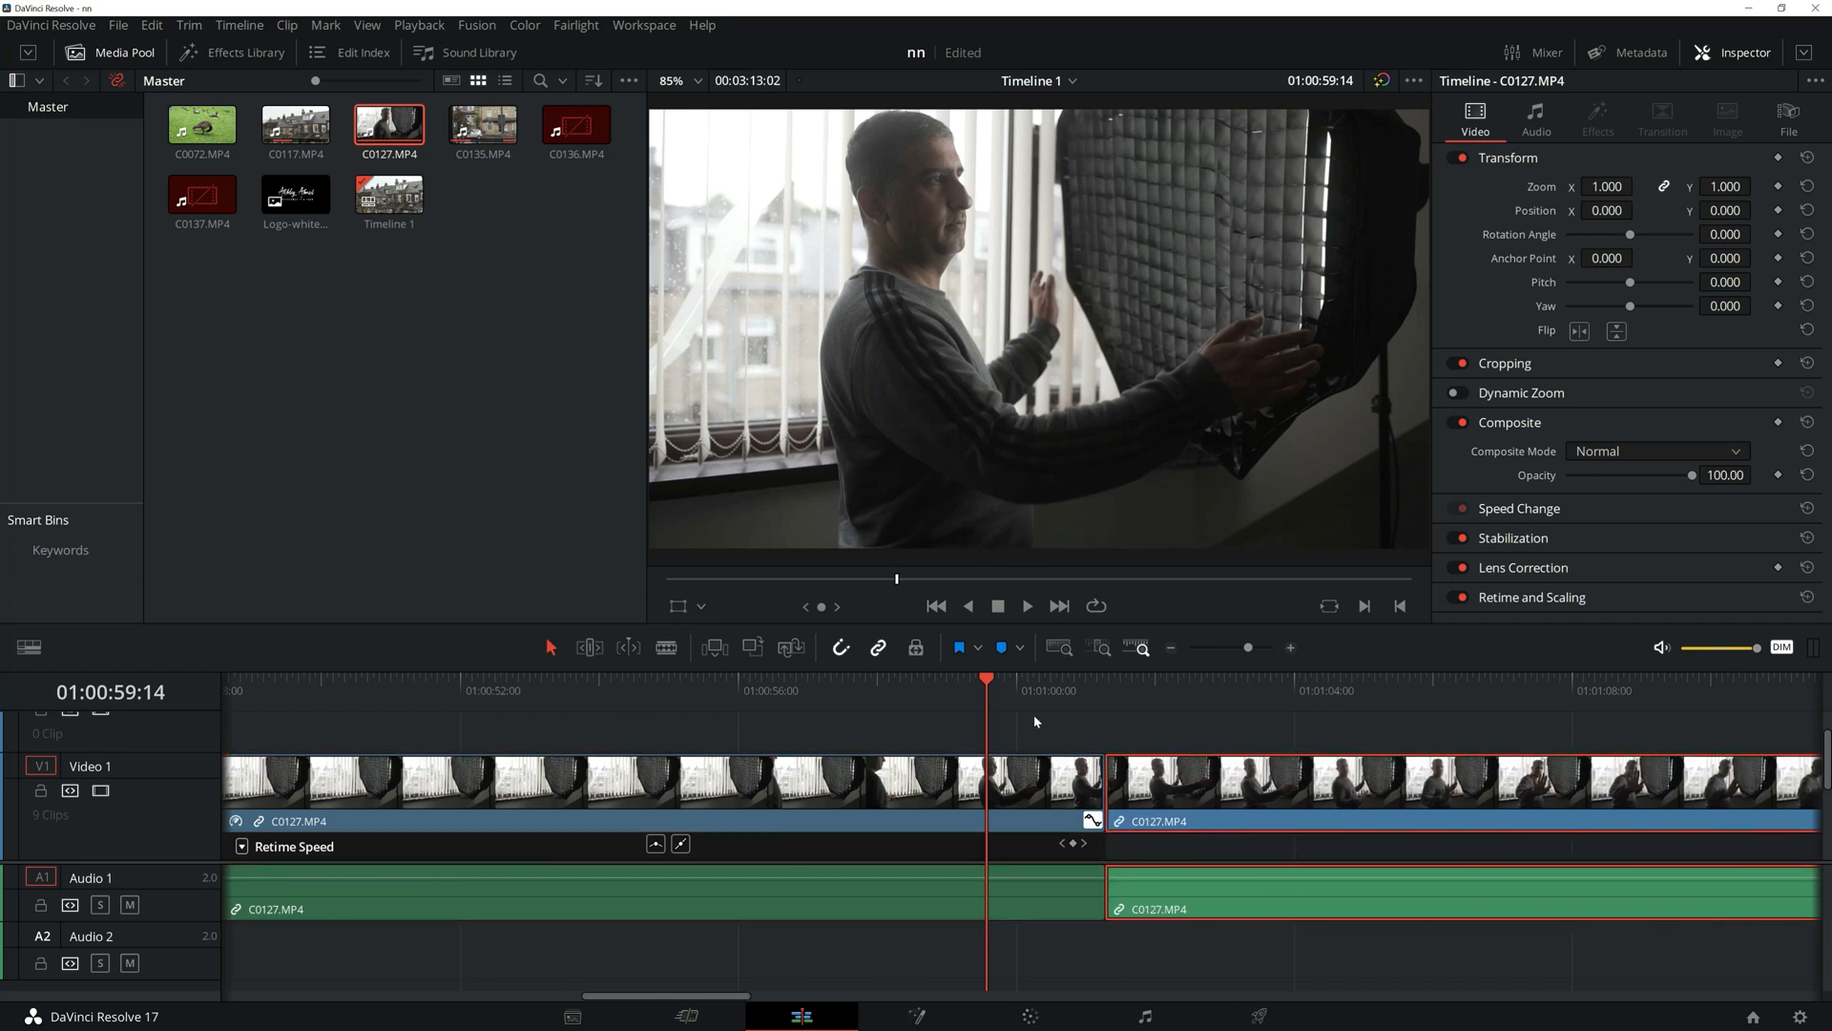
- Play the timeline from 01:00:57:15 through the speed ramp and across the cut into the following clip
{"action": "left_click", "coordinate": [938, 680]}
{"action": "left_click", "coordinate": [852, 695]}
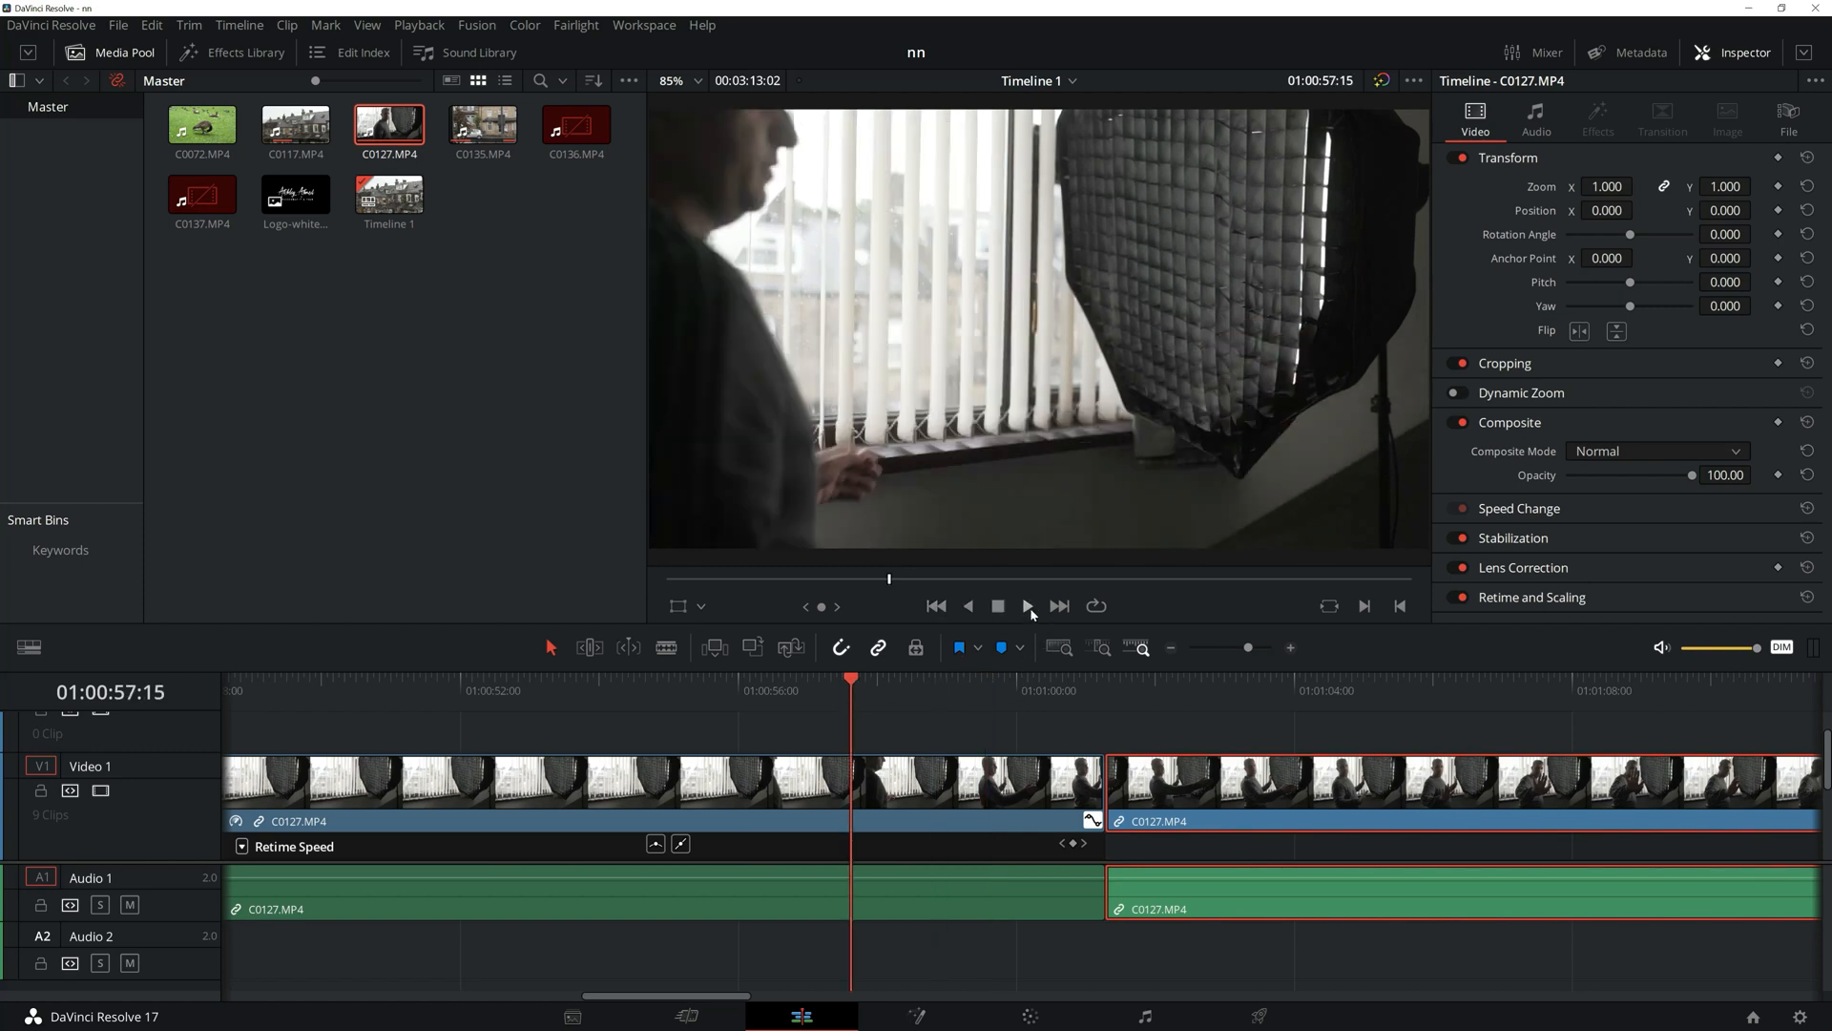
{"action": "left_click", "coordinate": [1028, 606]}
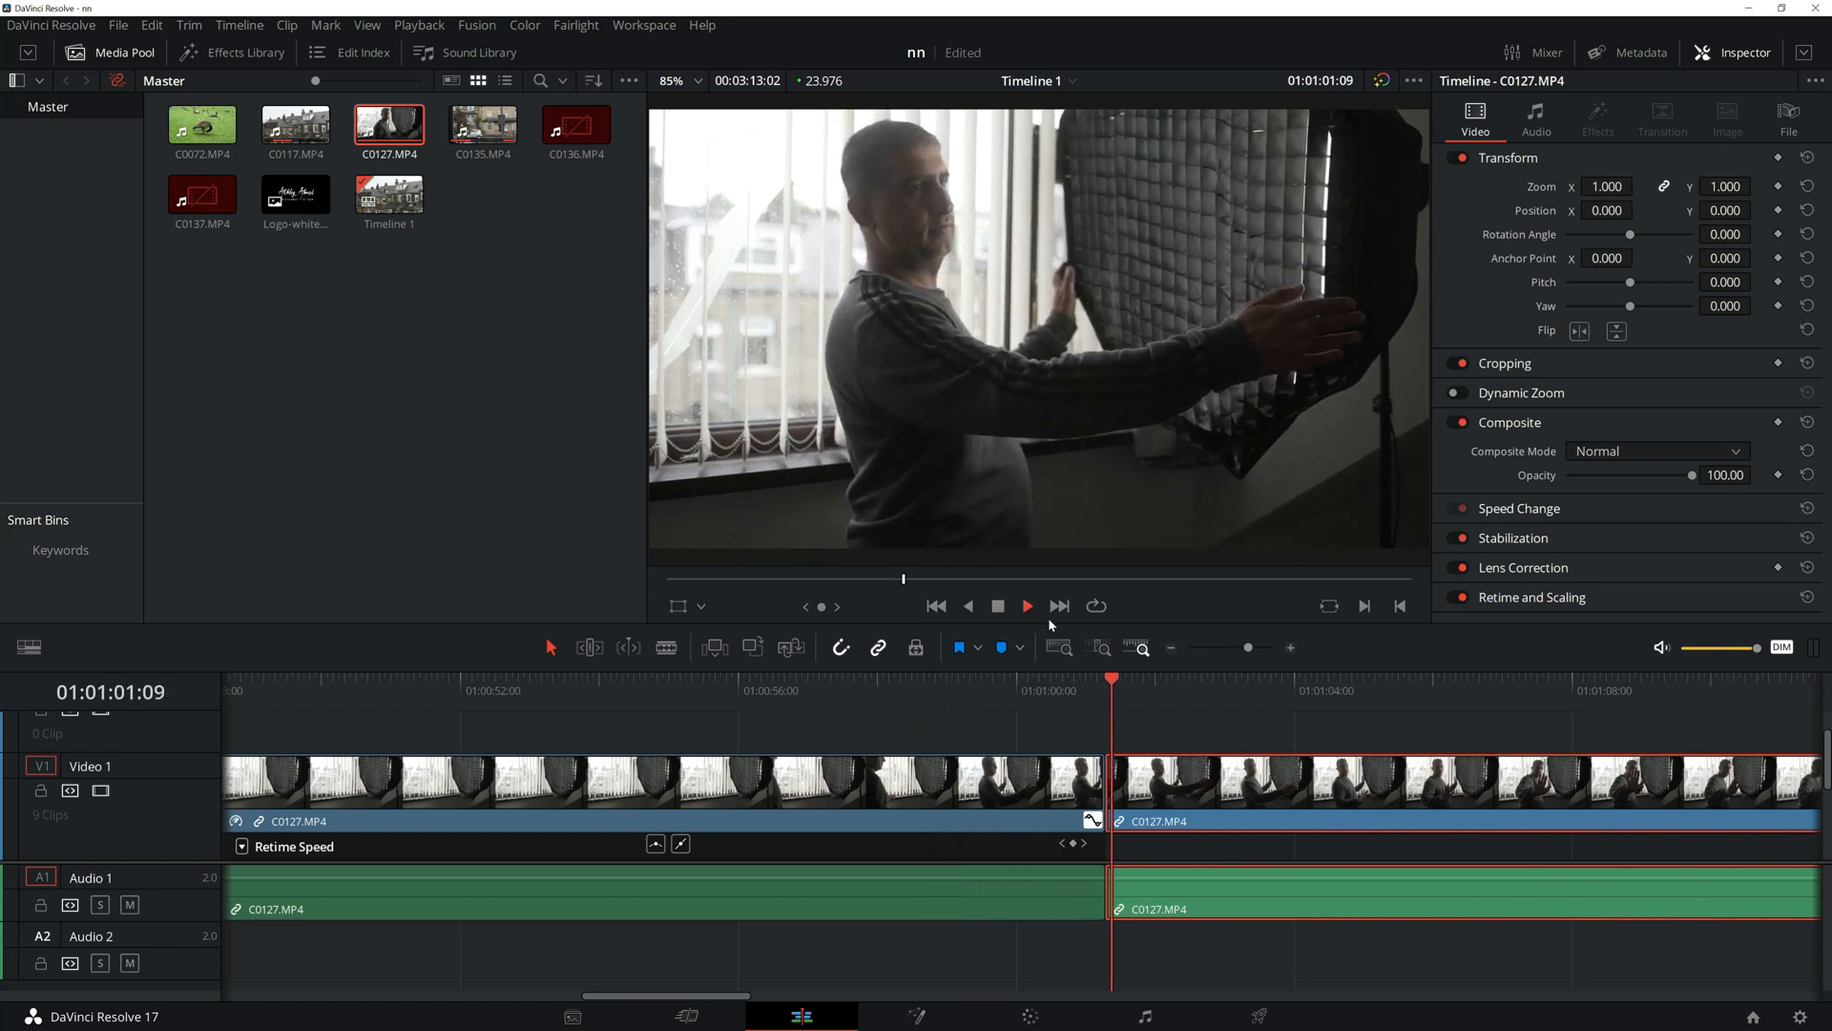
{"action": "left_click", "coordinate": [999, 616]}
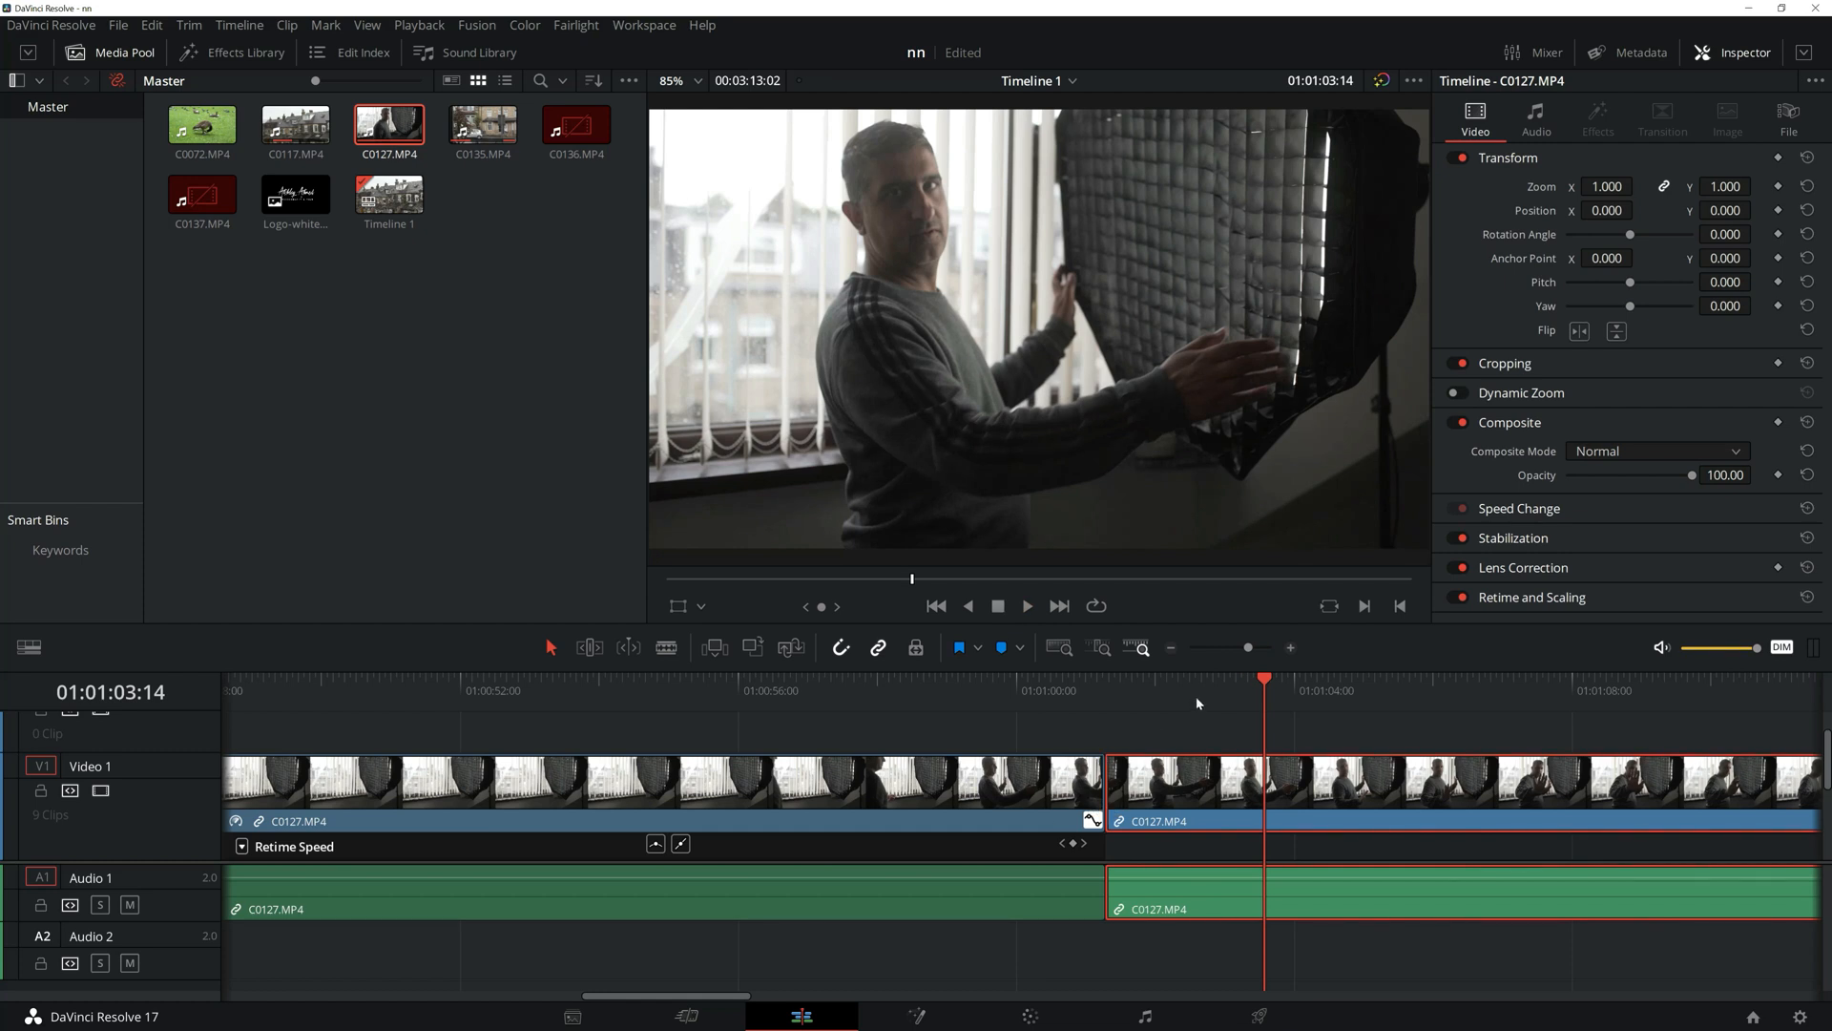
- Play the earlier retimed C0127.MP4 section from 01:00:13:05 and replay part of it for comparison
{"action": "left_click", "coordinate": [1237, 649]}
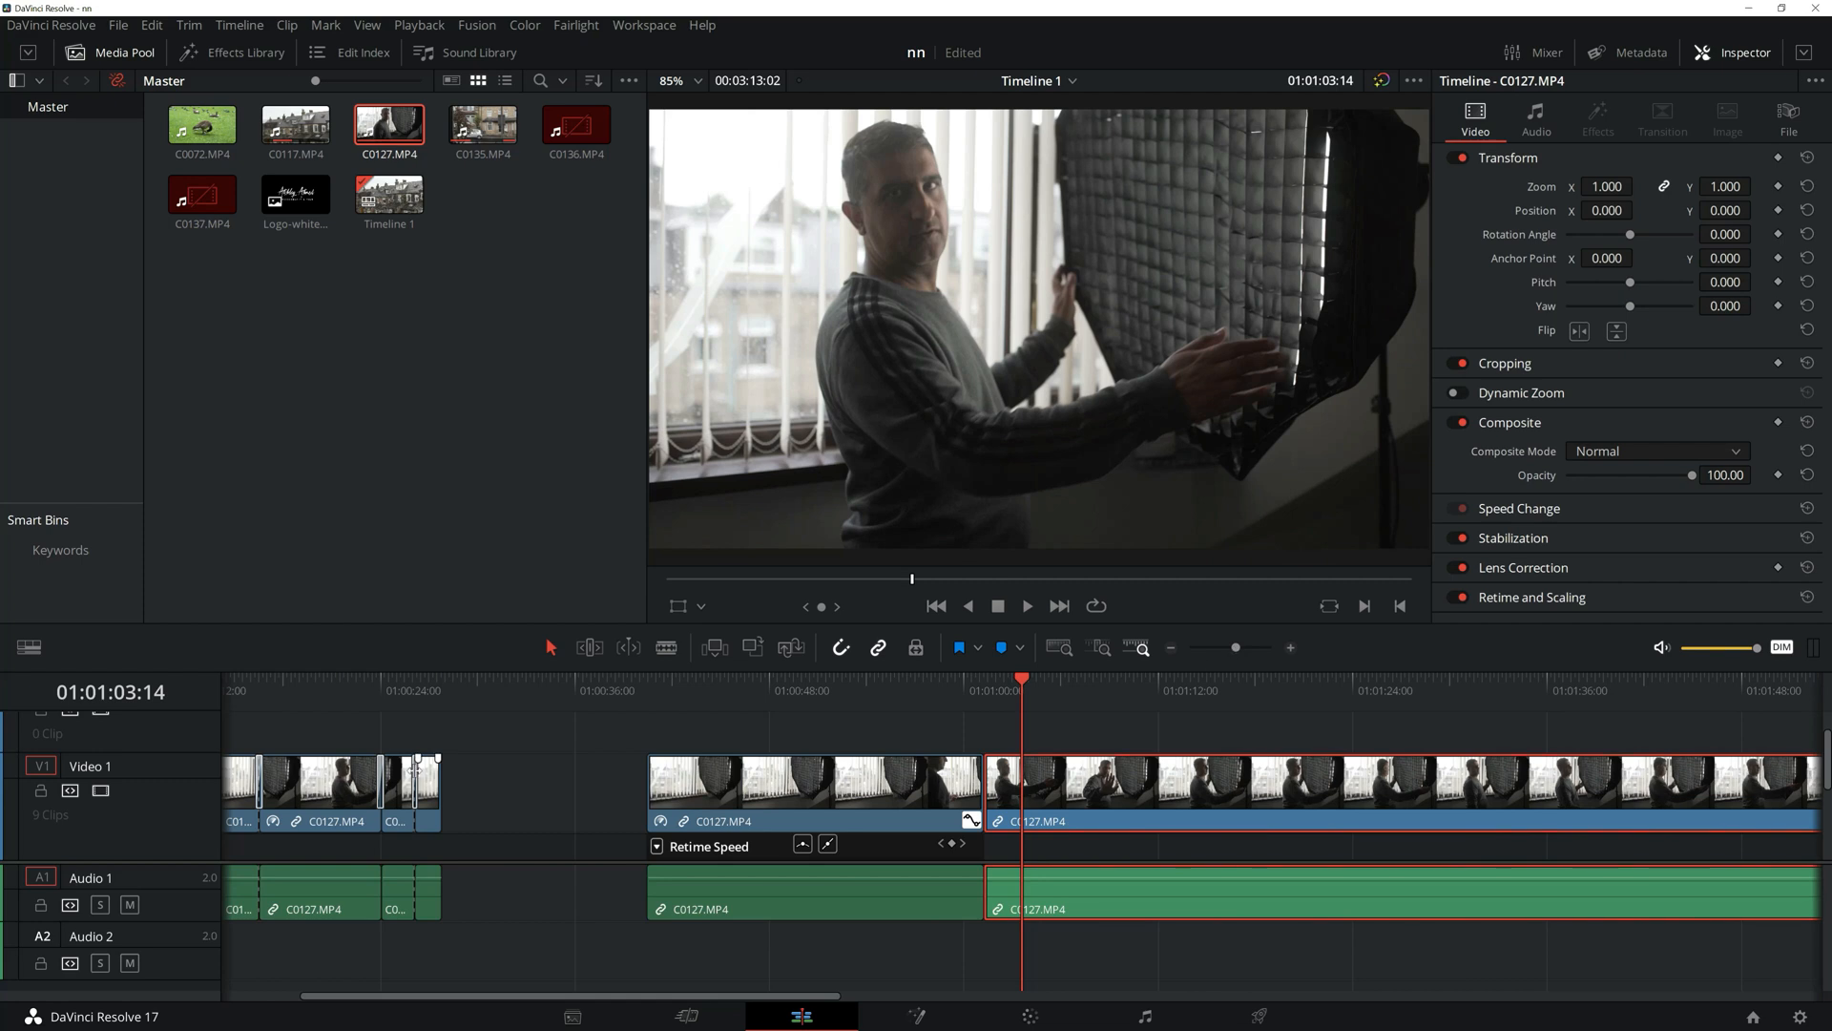
{"action": "left_click_drag", "start_coordinate": [764, 1002], "coordinate": [705, 1000]}
{"action": "left_click", "coordinate": [381, 681]}
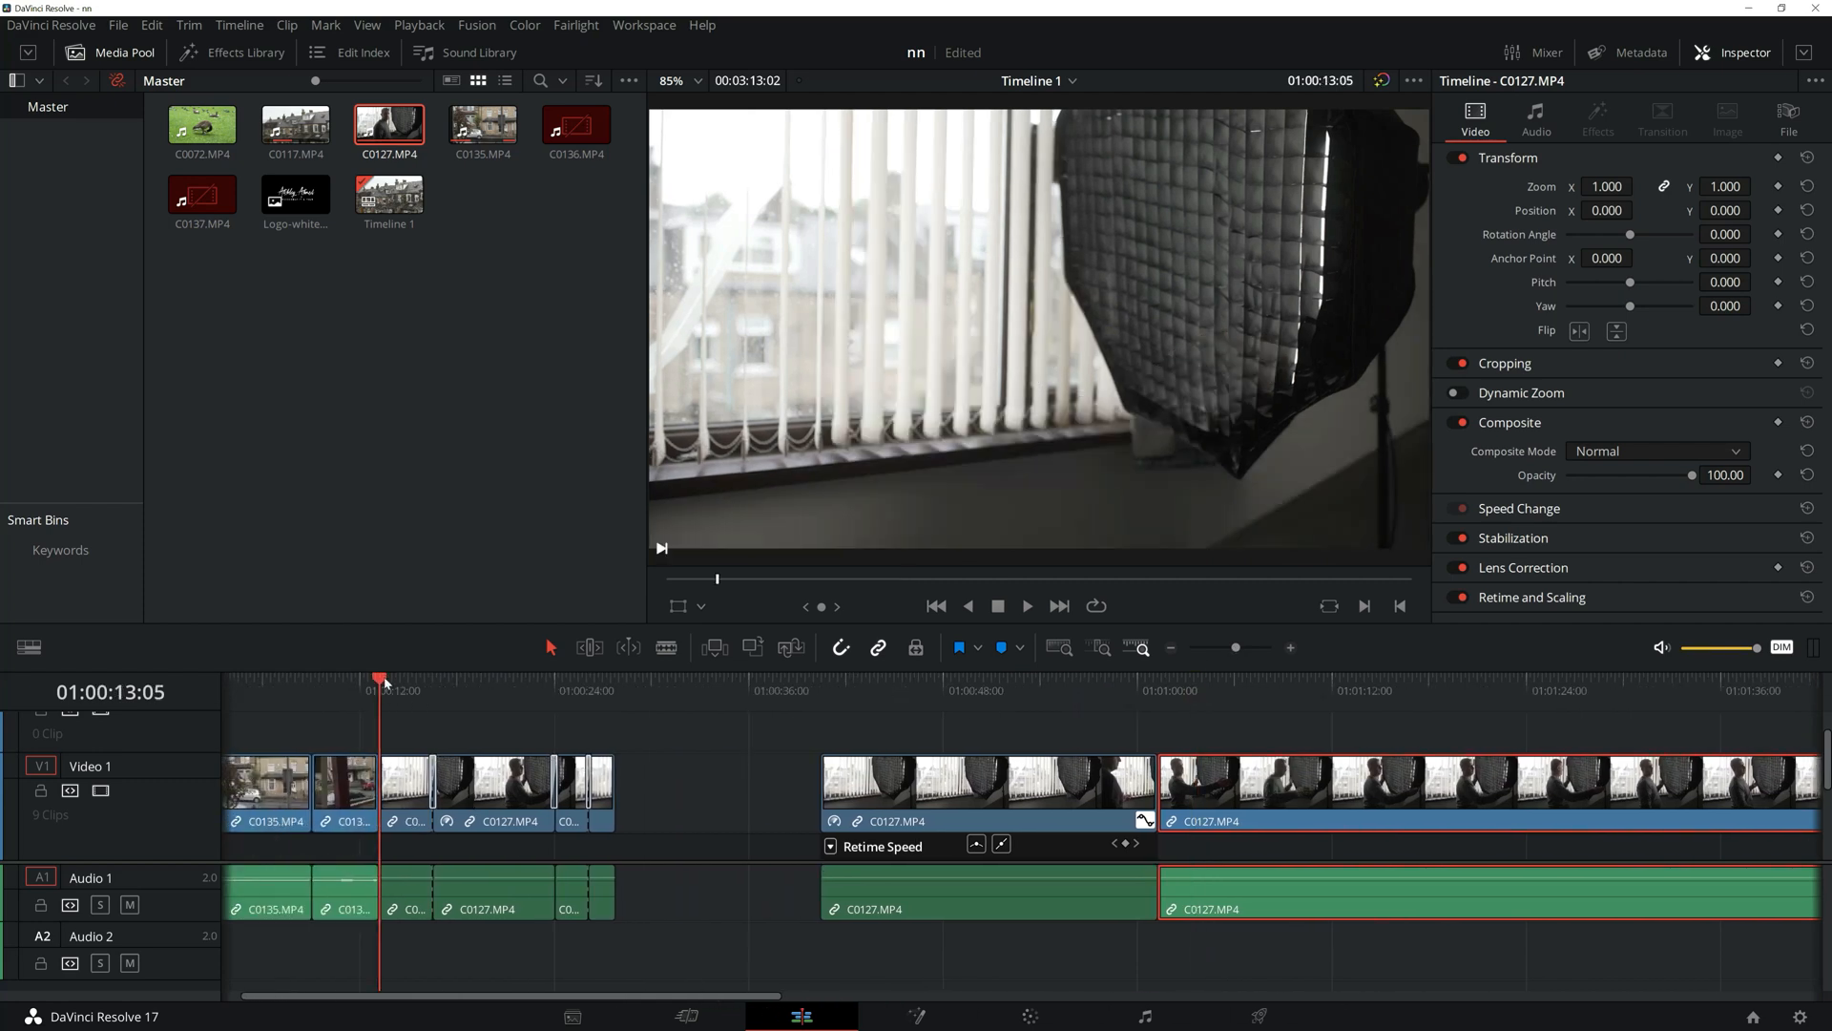
{"action": "left_click", "coordinate": [1030, 605]}
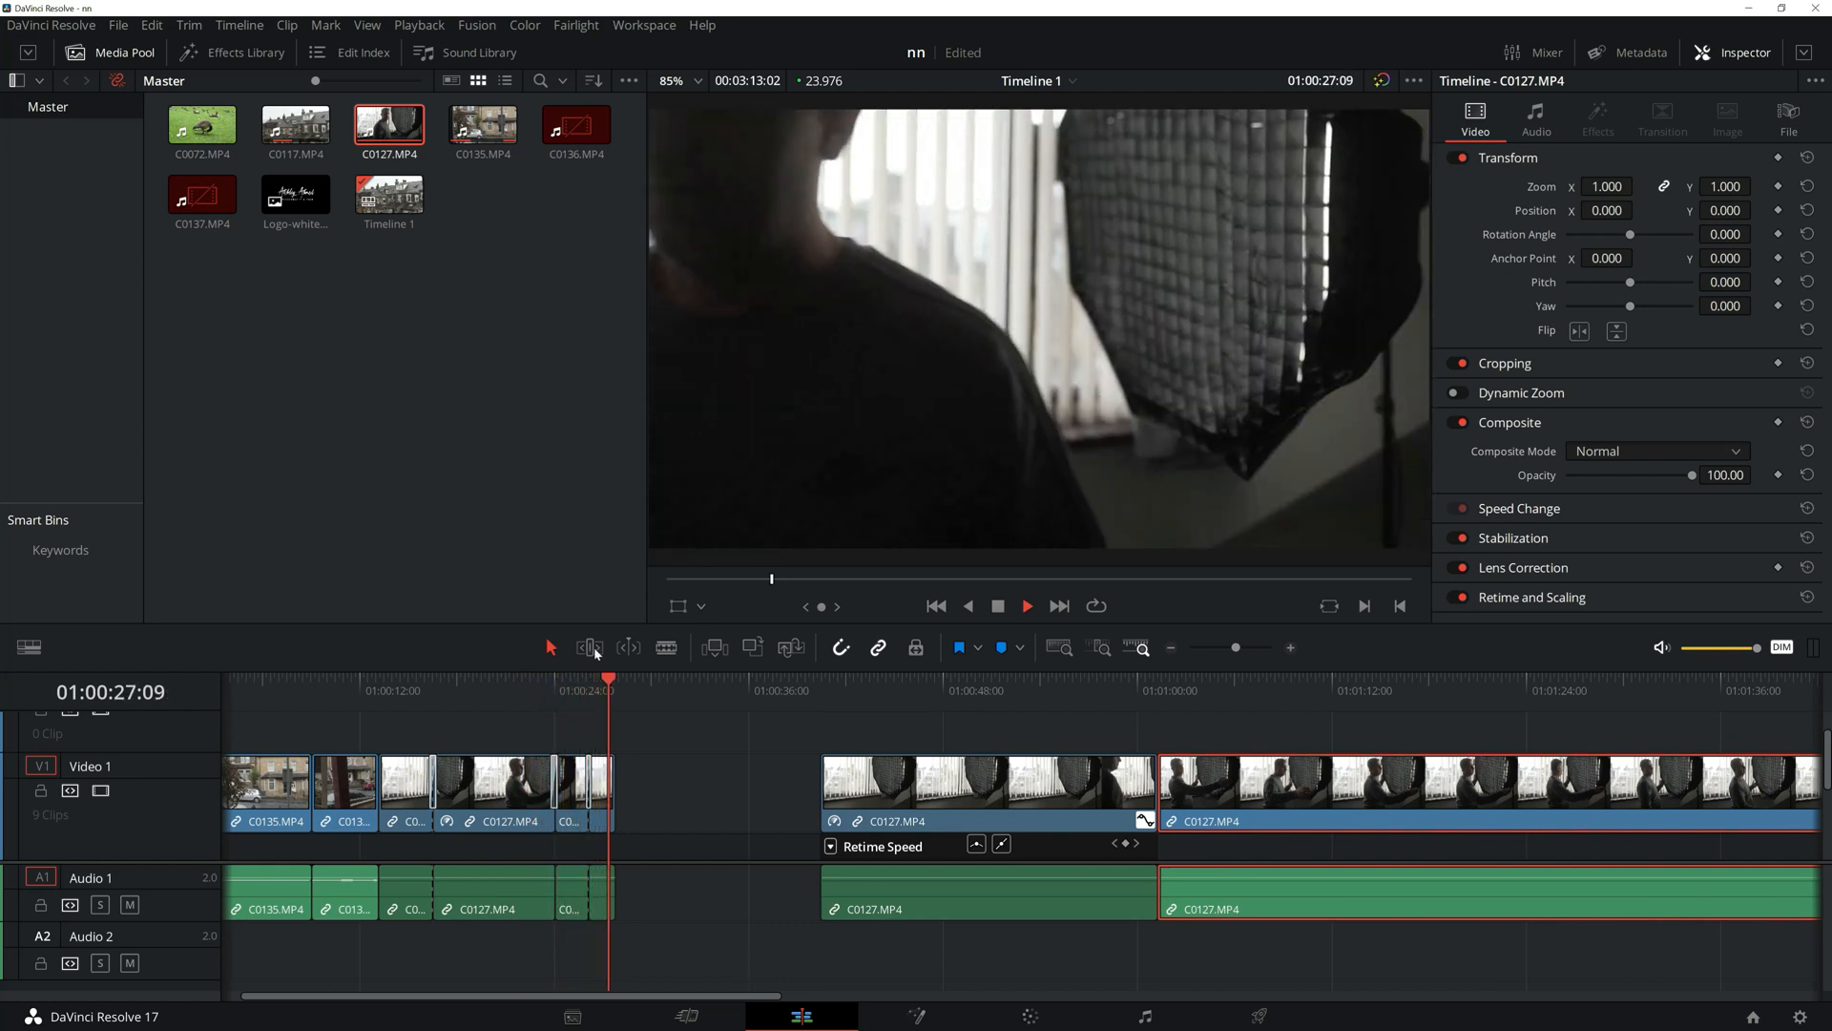
{"action": "left_click", "coordinate": [433, 687]}
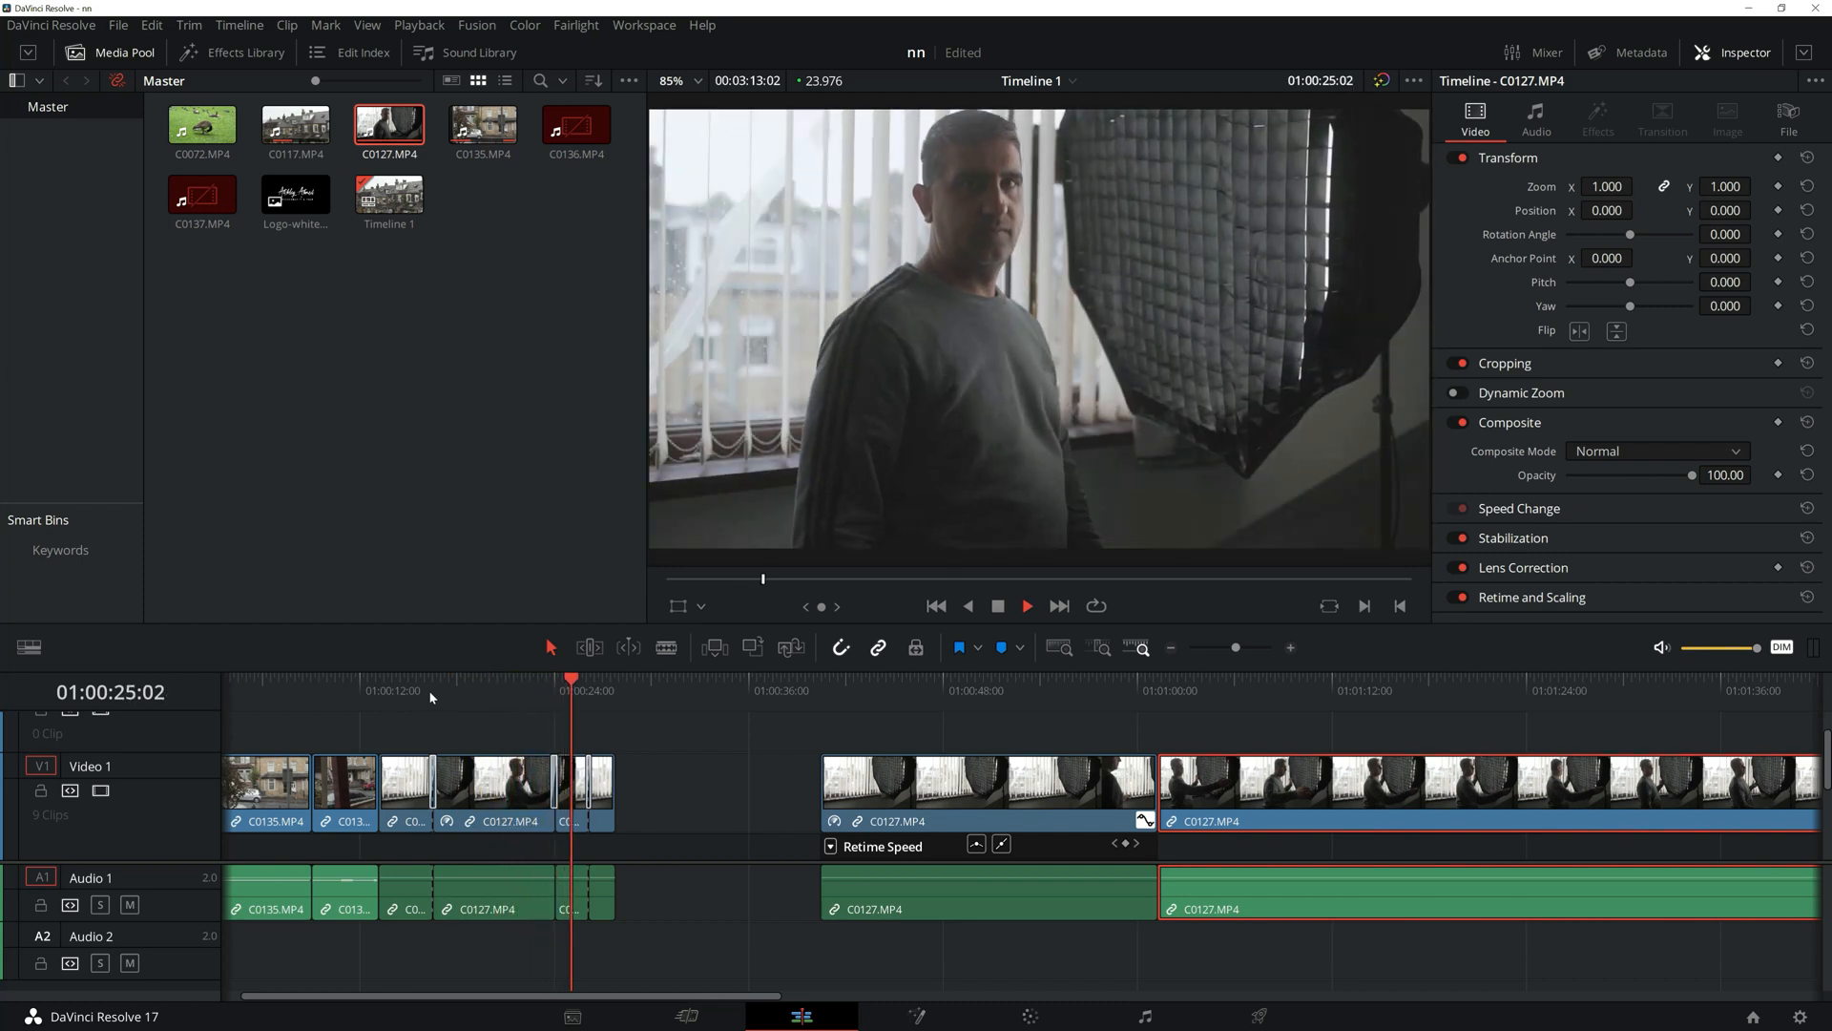
{"action": "left_click", "coordinate": [995, 611]}
- Play the speed-ramped C0127.MP4 clip from 01:00:41:15 through into the following clip
{"action": "left_click", "coordinate": [941, 685]}
{"action": "left_click_drag", "start_coordinate": [946, 683], "coordinate": [842, 688]}
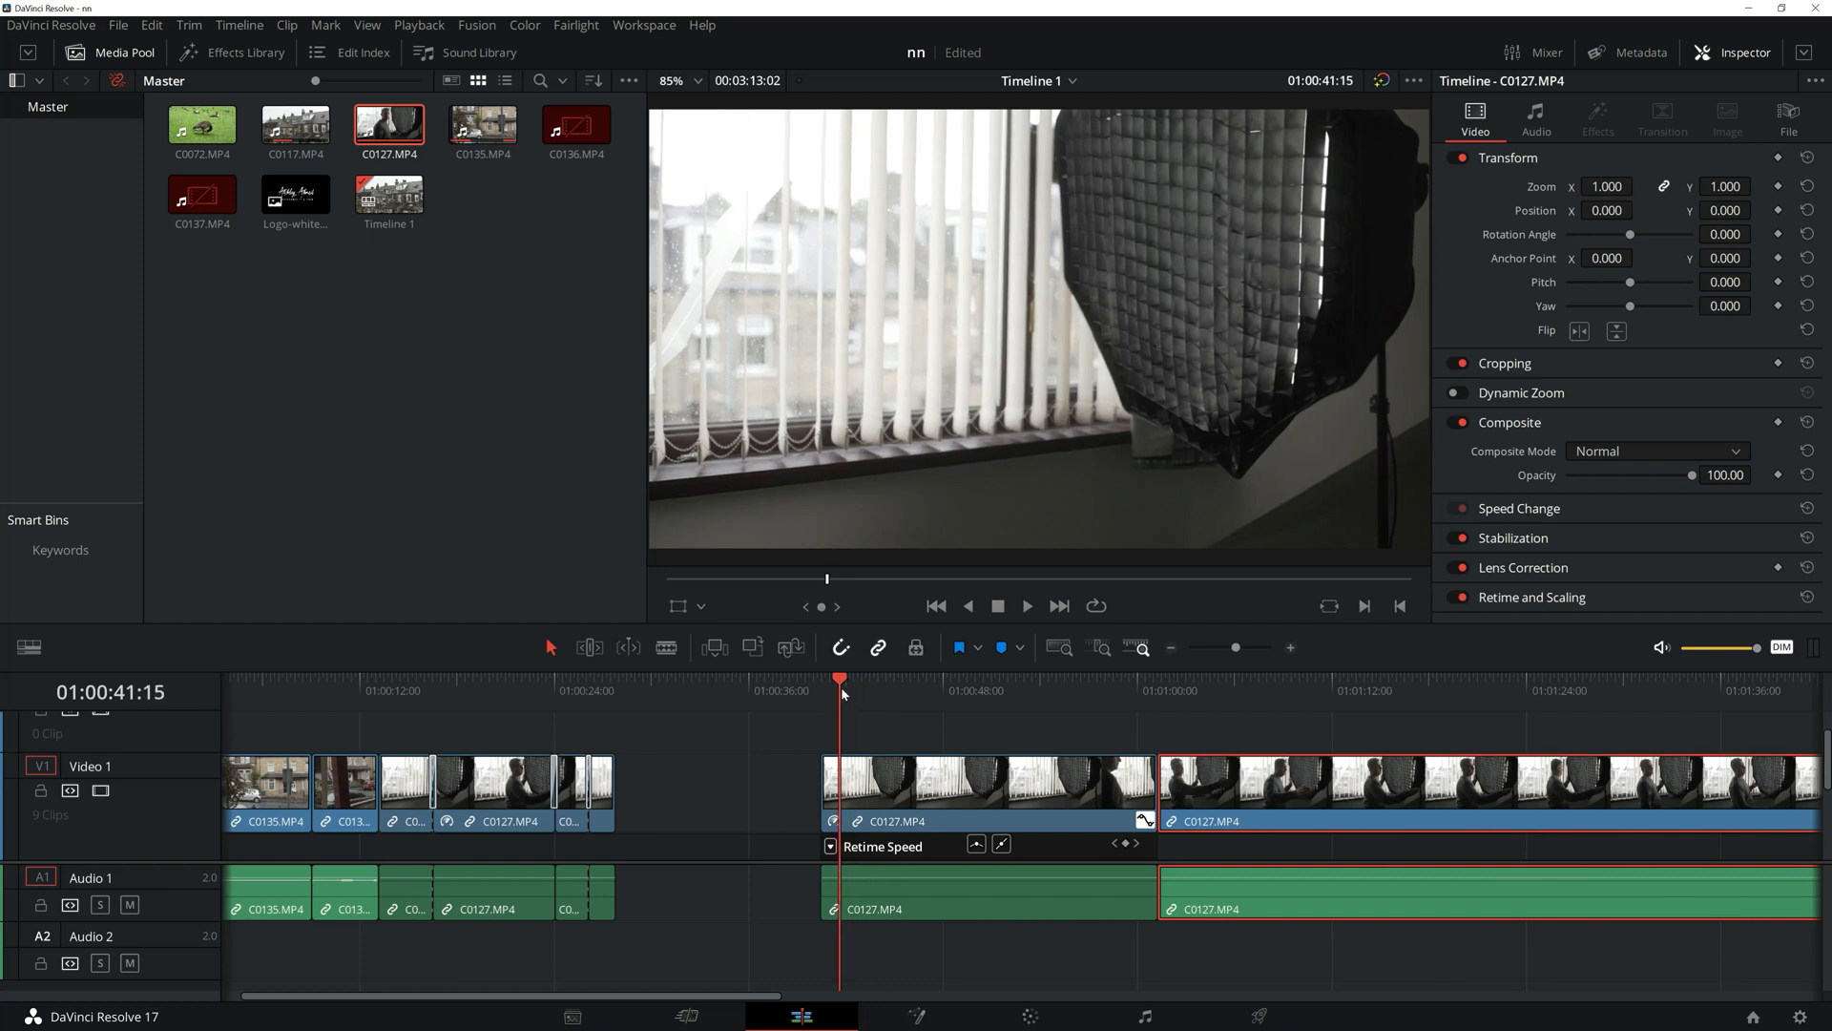
{"action": "left_click", "coordinate": [1028, 607]}
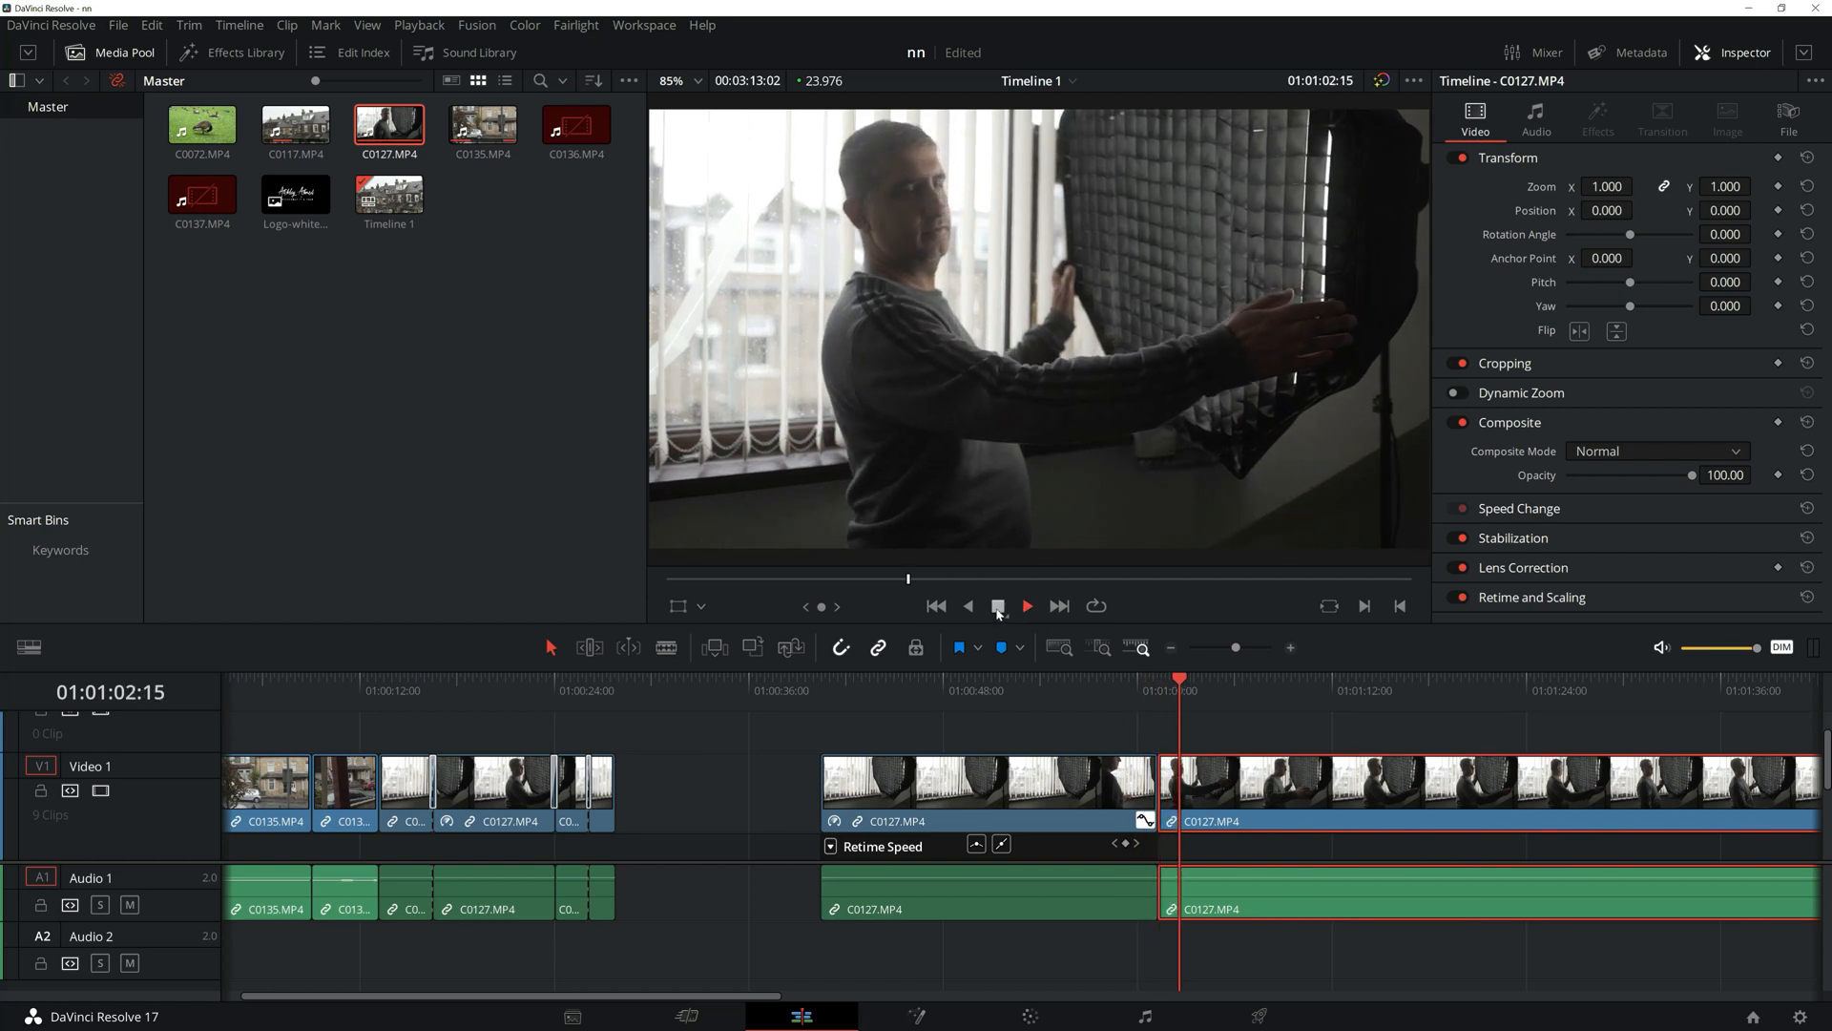
{"action": "left_click", "coordinate": [999, 606]}
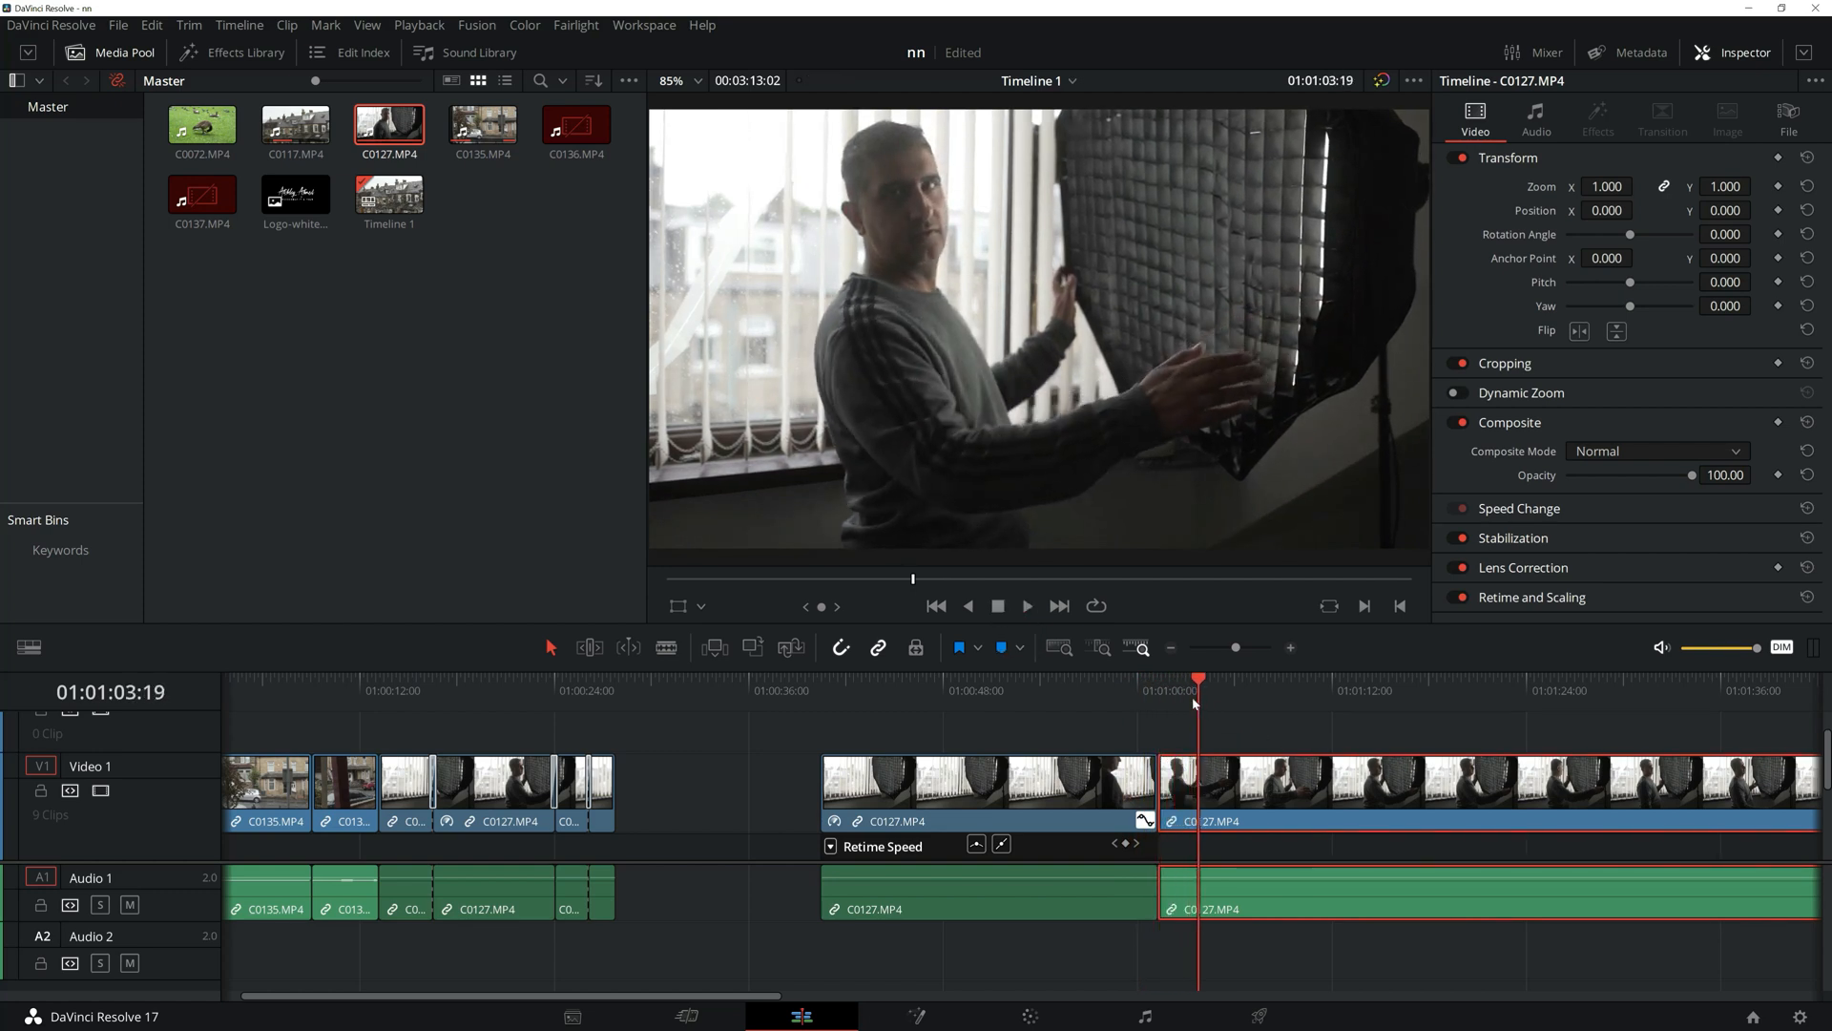
- Play the following C0127.MP4 clip from its start at 01:01:01:07
{"action": "left_click", "coordinate": [1160, 684]}
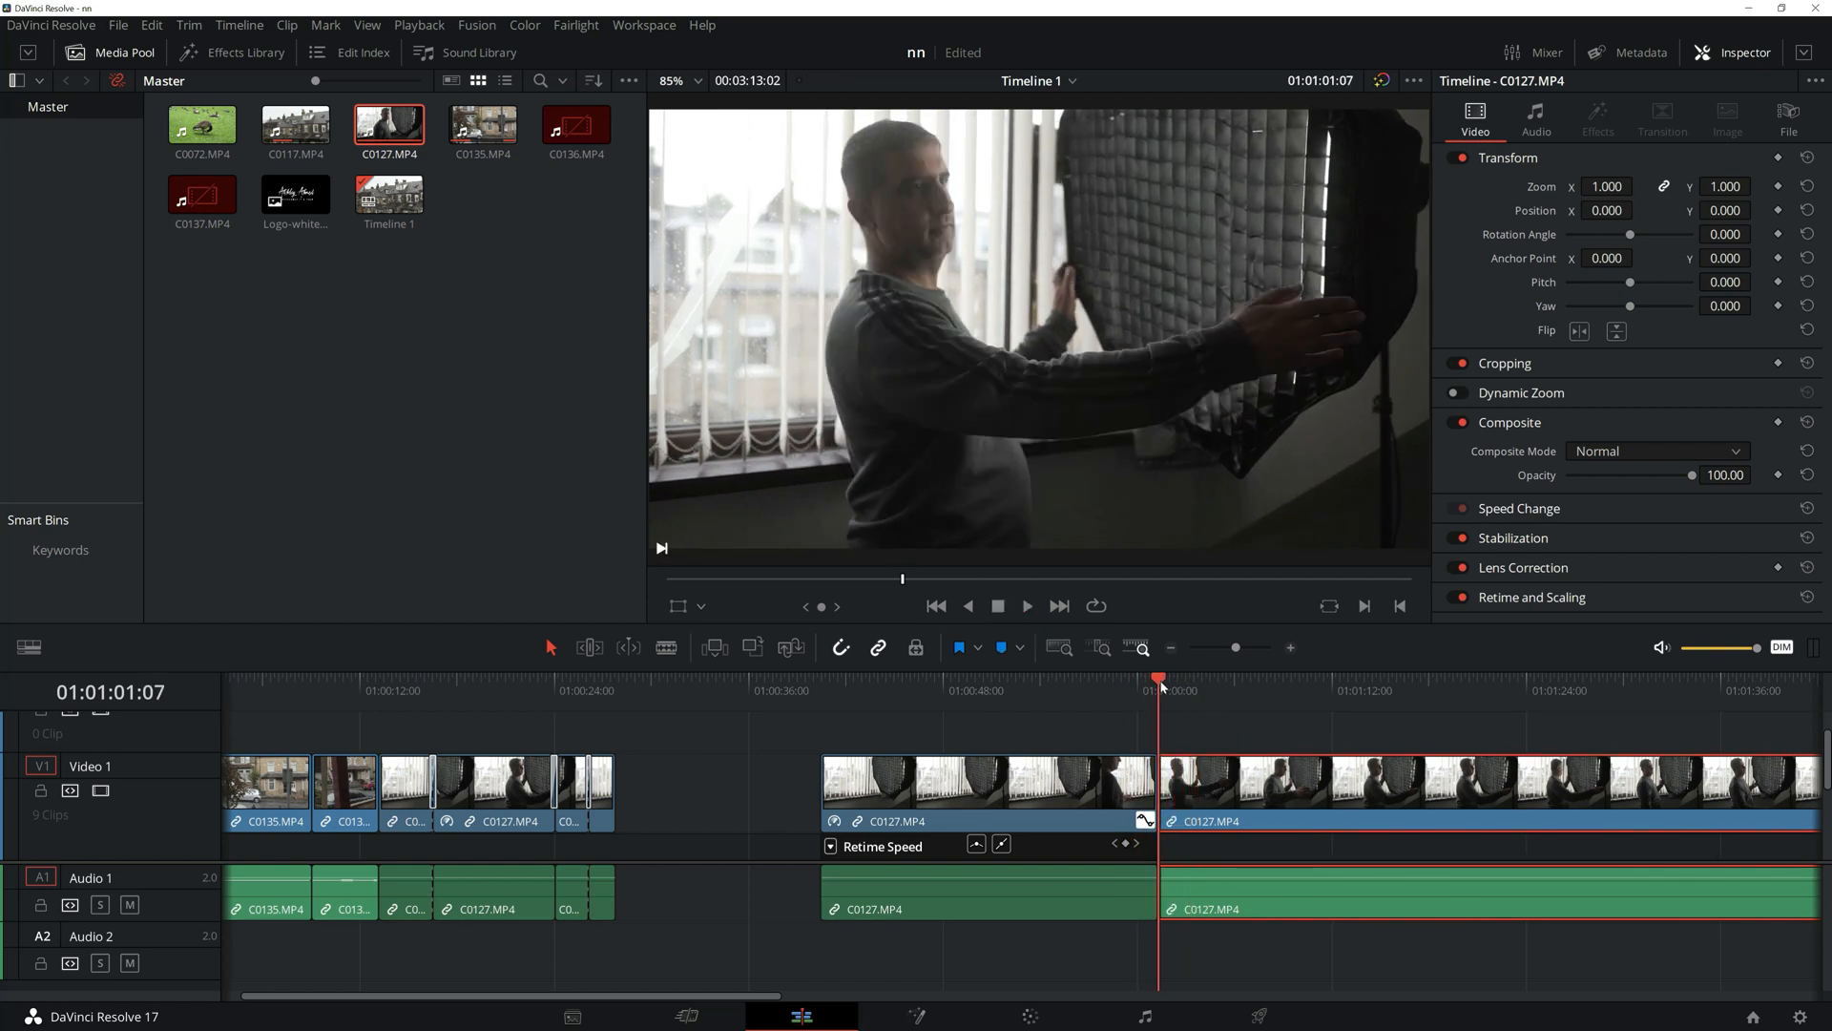
{"action": "left_click", "coordinate": [1023, 611]}
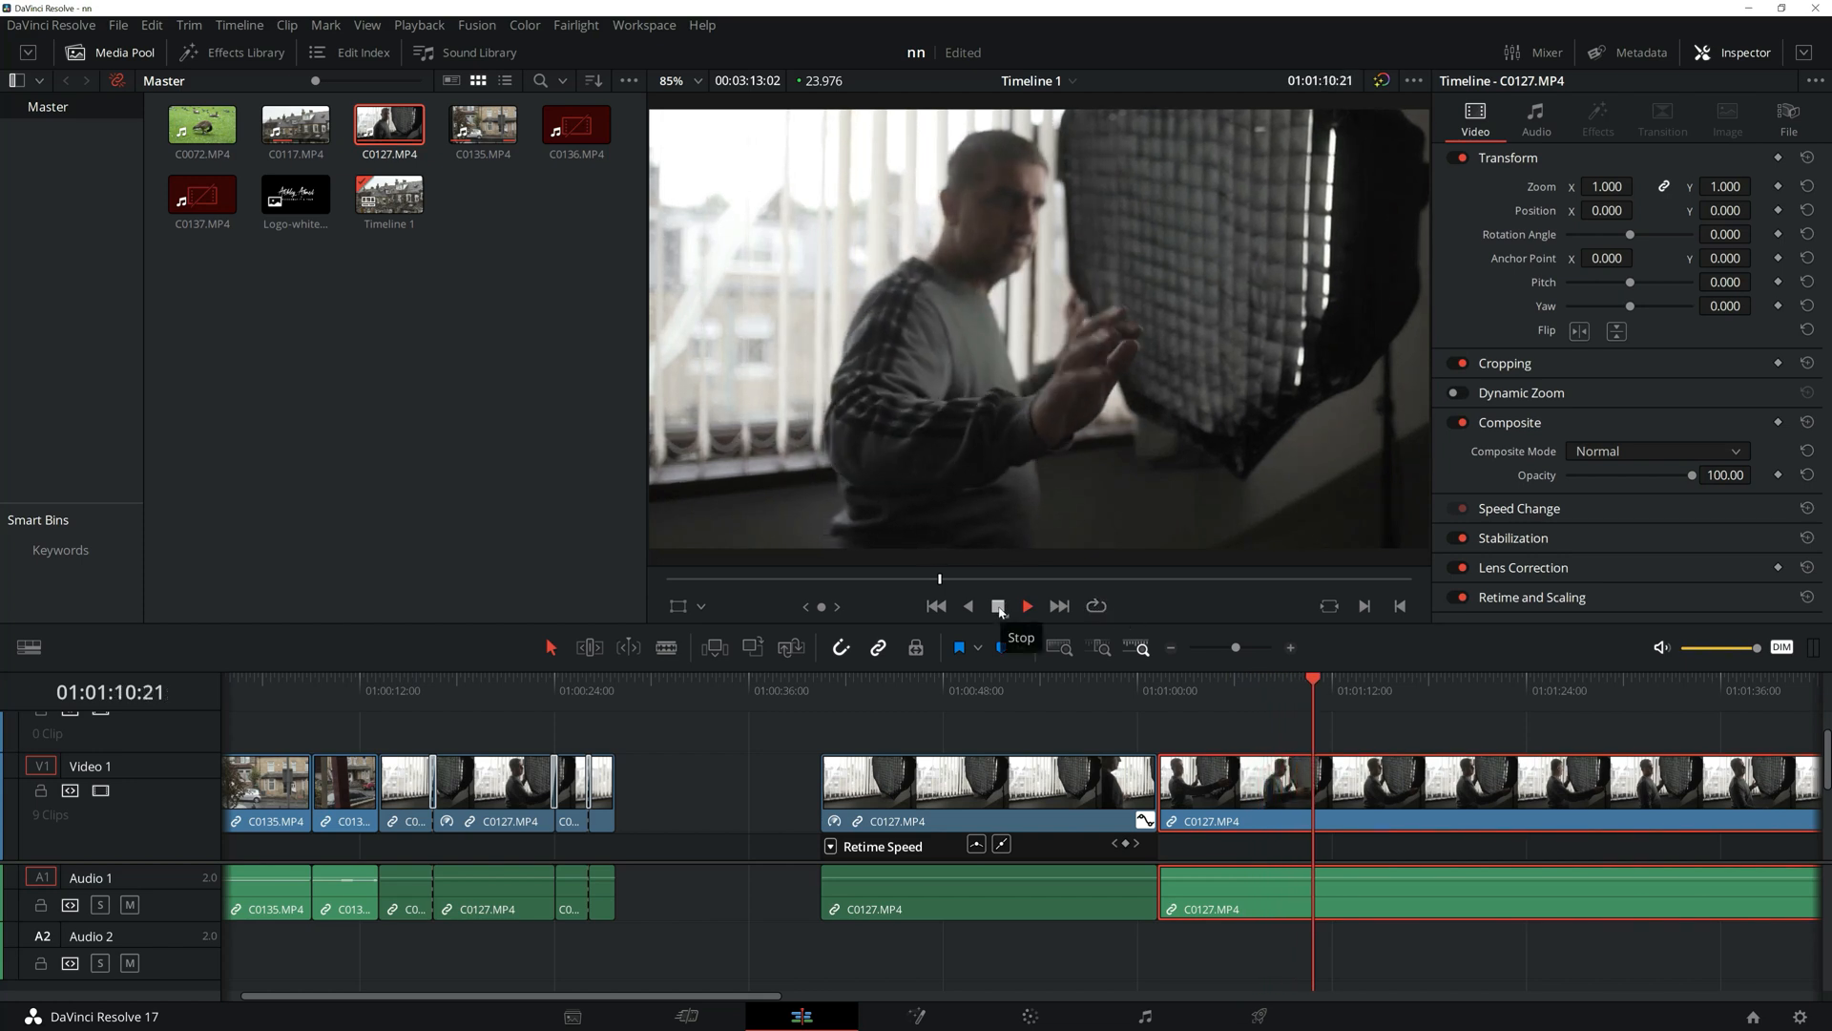
{"action": "left_click", "coordinate": [998, 607]}
- Place the playhead at 01:01:04:23 in the following C0127.MP4 clip and show that clip's retime curve
{"action": "left_click", "coordinate": [1302, 684]}
{"action": "left_click_drag", "start_coordinate": [1303, 689], "coordinate": [1218, 675]}
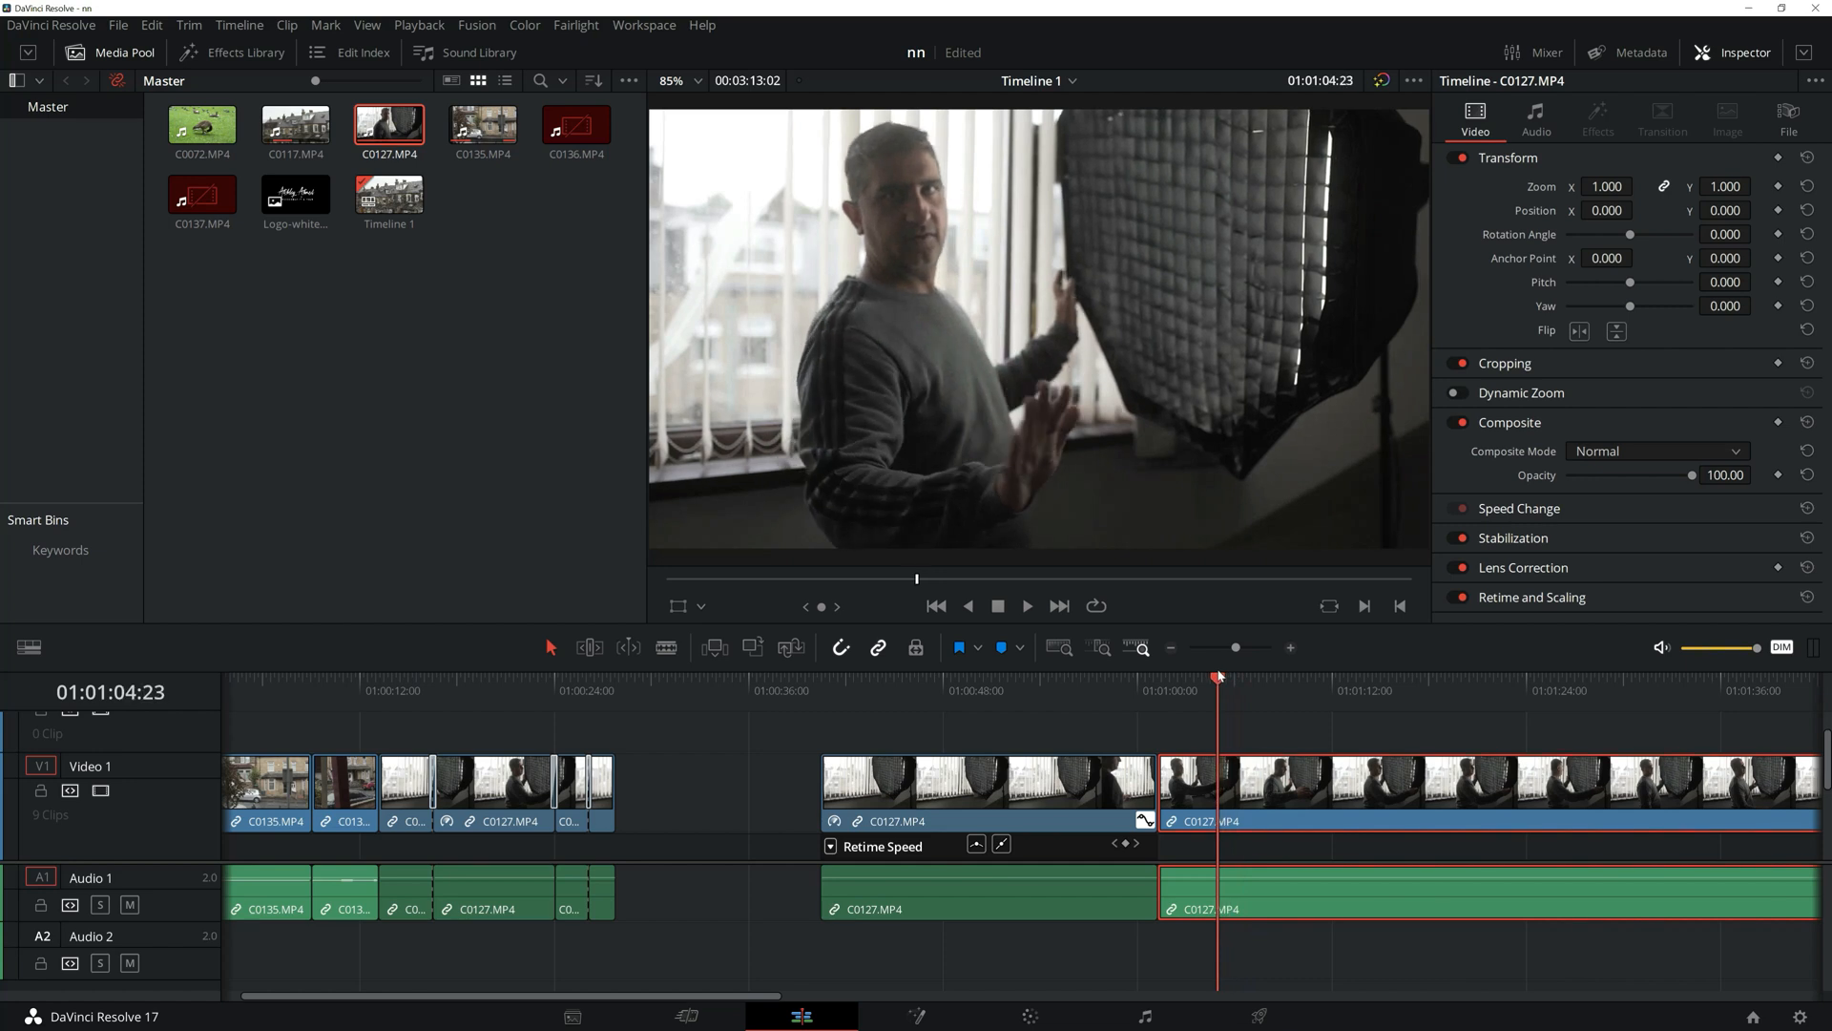
{"action": "scroll", "coordinate": [1246, 791], "scroll_direction": "down", "scroll_amount": 2}
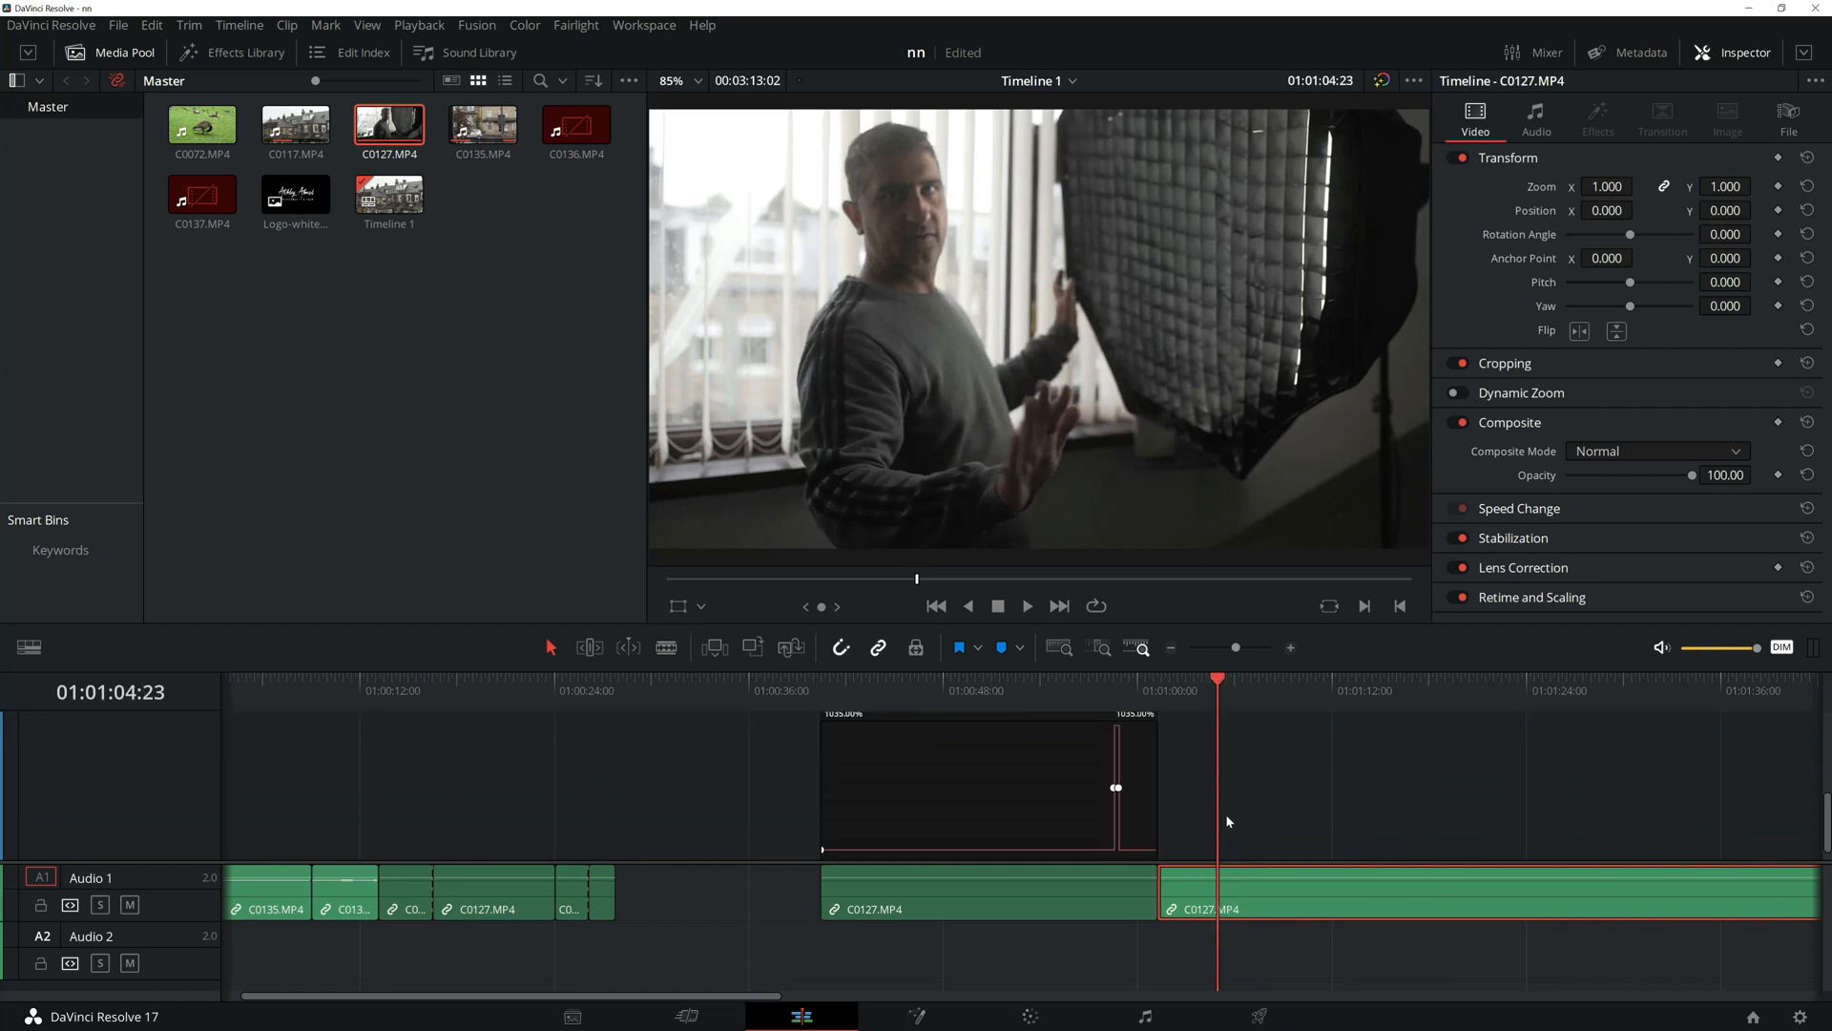
{"action": "scroll", "coordinate": [1227, 813], "scroll_direction": "down", "scroll_amount": 1}
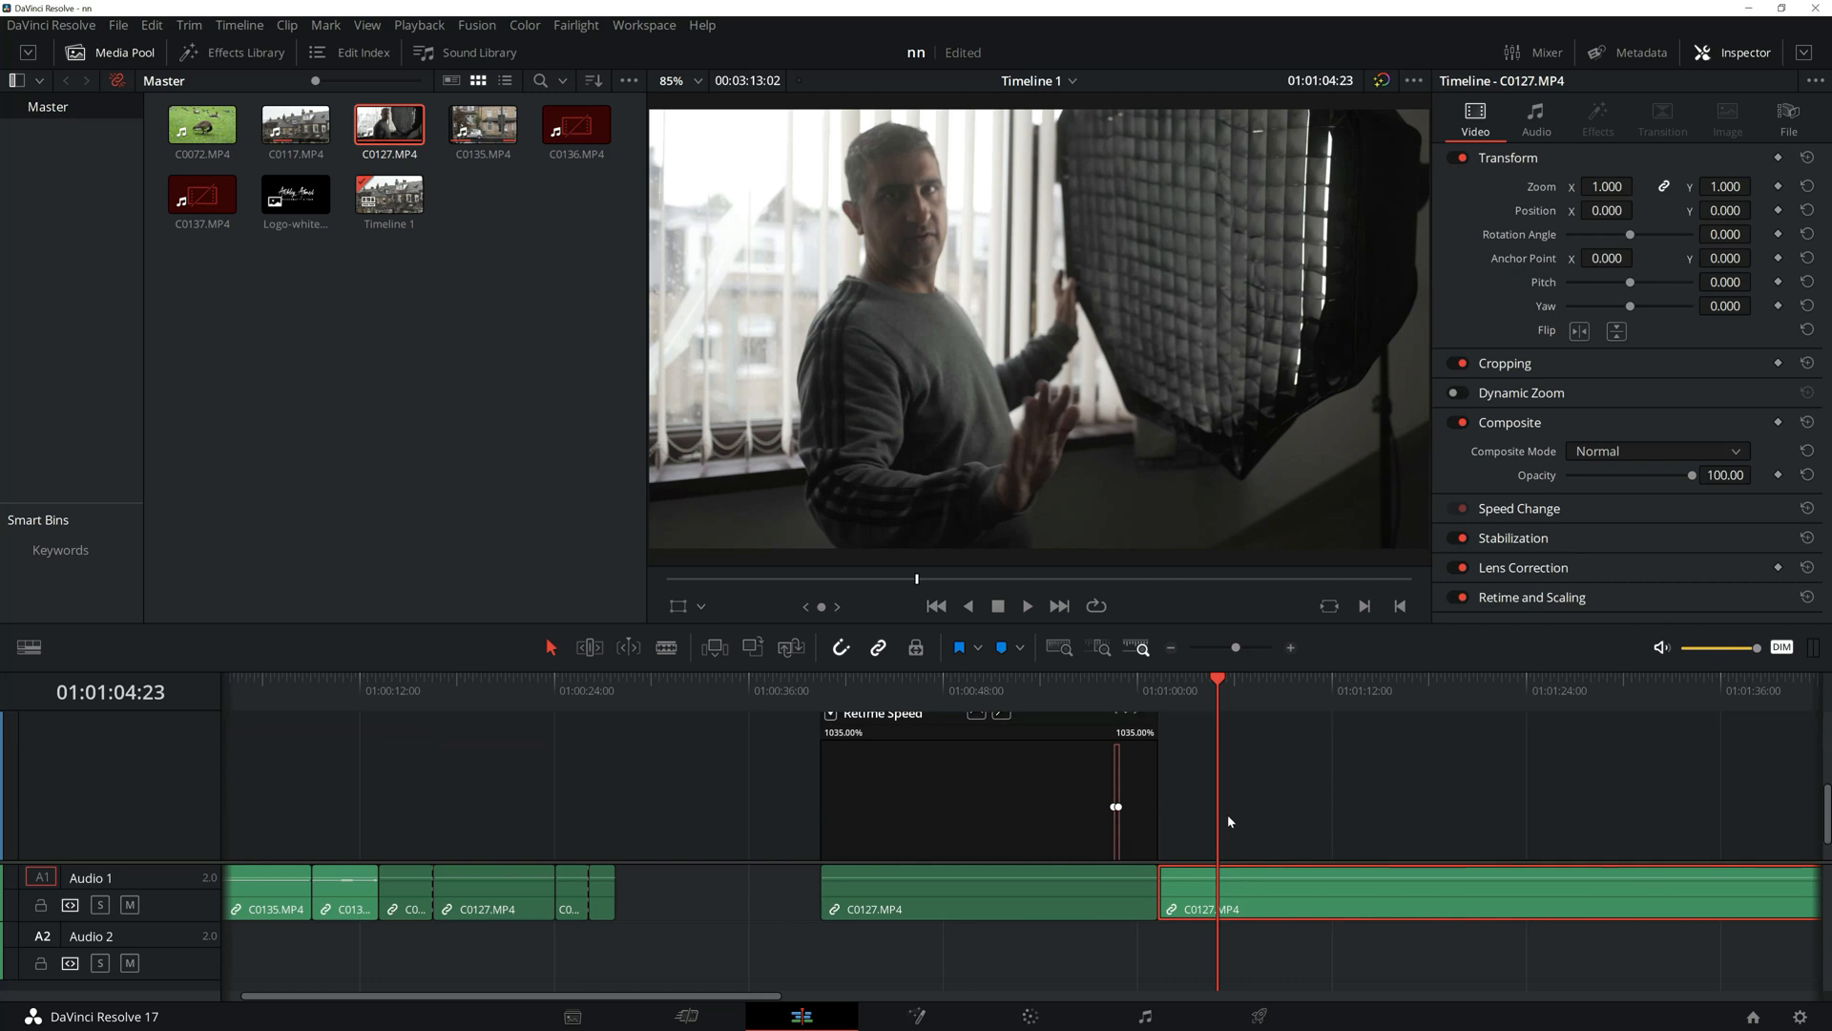
{"action": "scroll", "coordinate": [1229, 816], "scroll_direction": "up", "scroll_amount": 1}
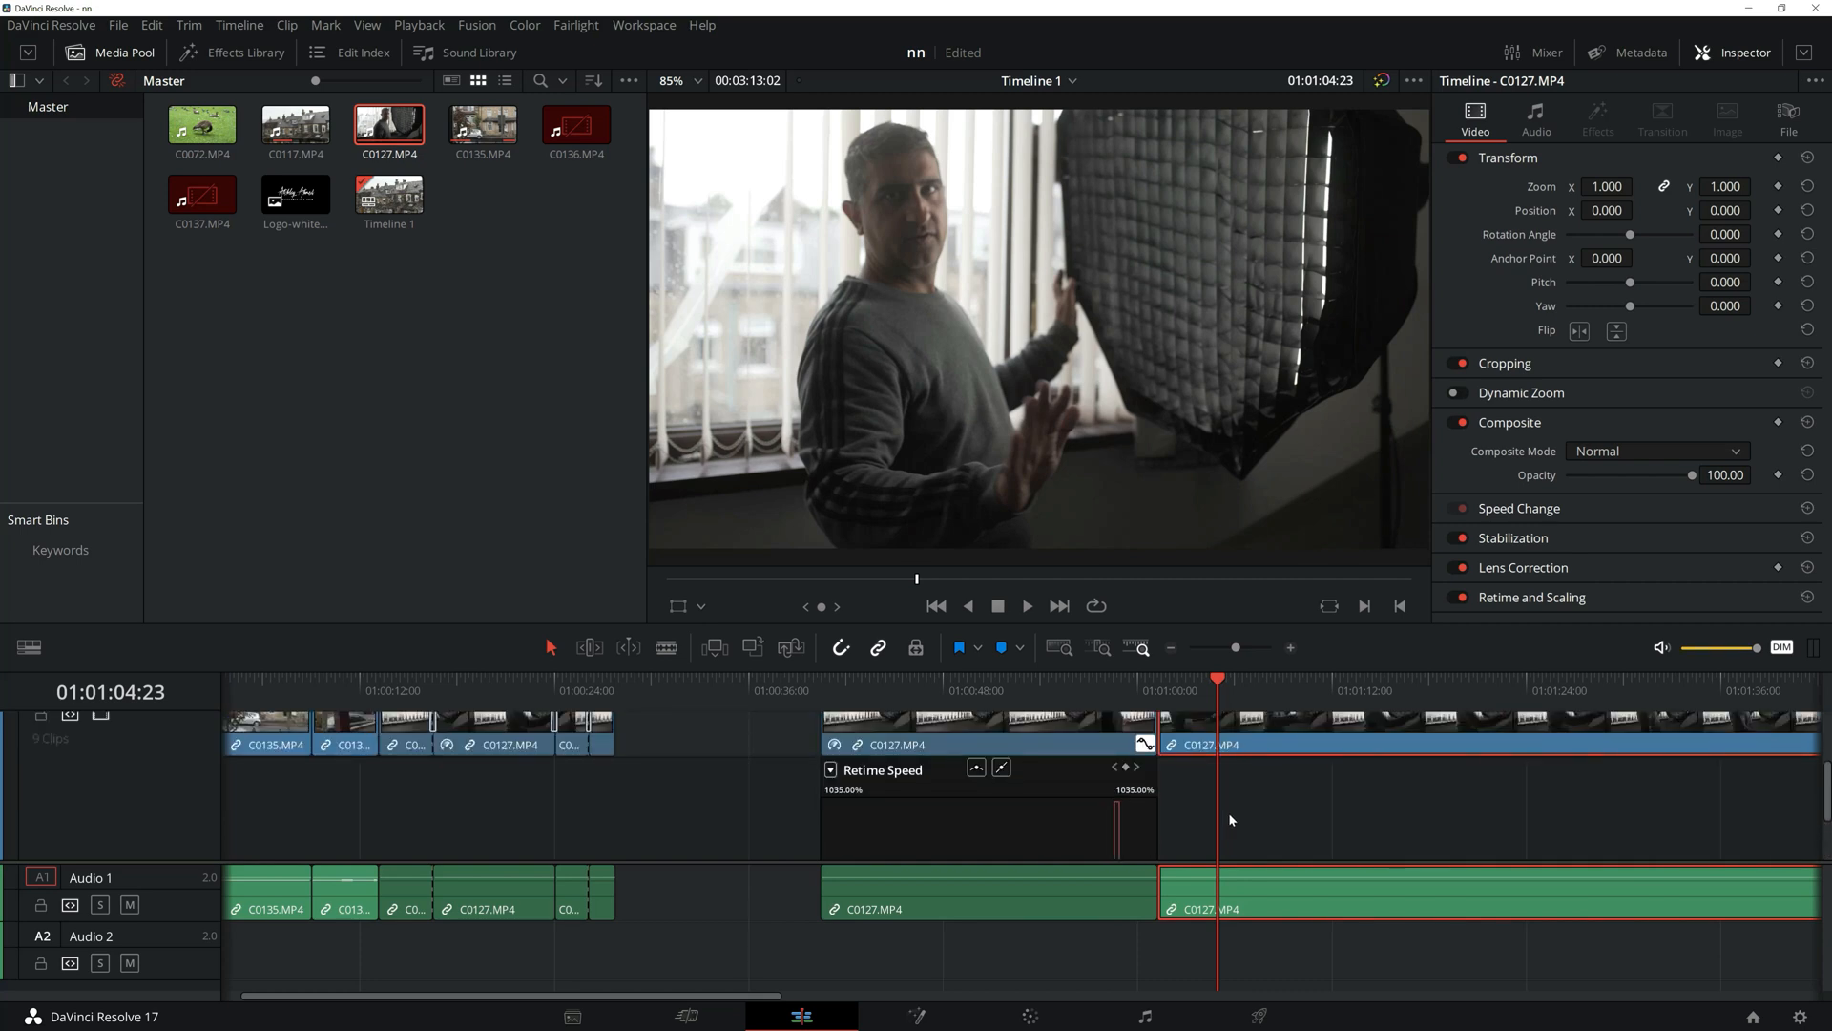
{"action": "scroll", "coordinate": [1225, 777], "scroll_direction": "up", "scroll_amount": 2}
{"action": "right_click", "coordinate": [1231, 763]}
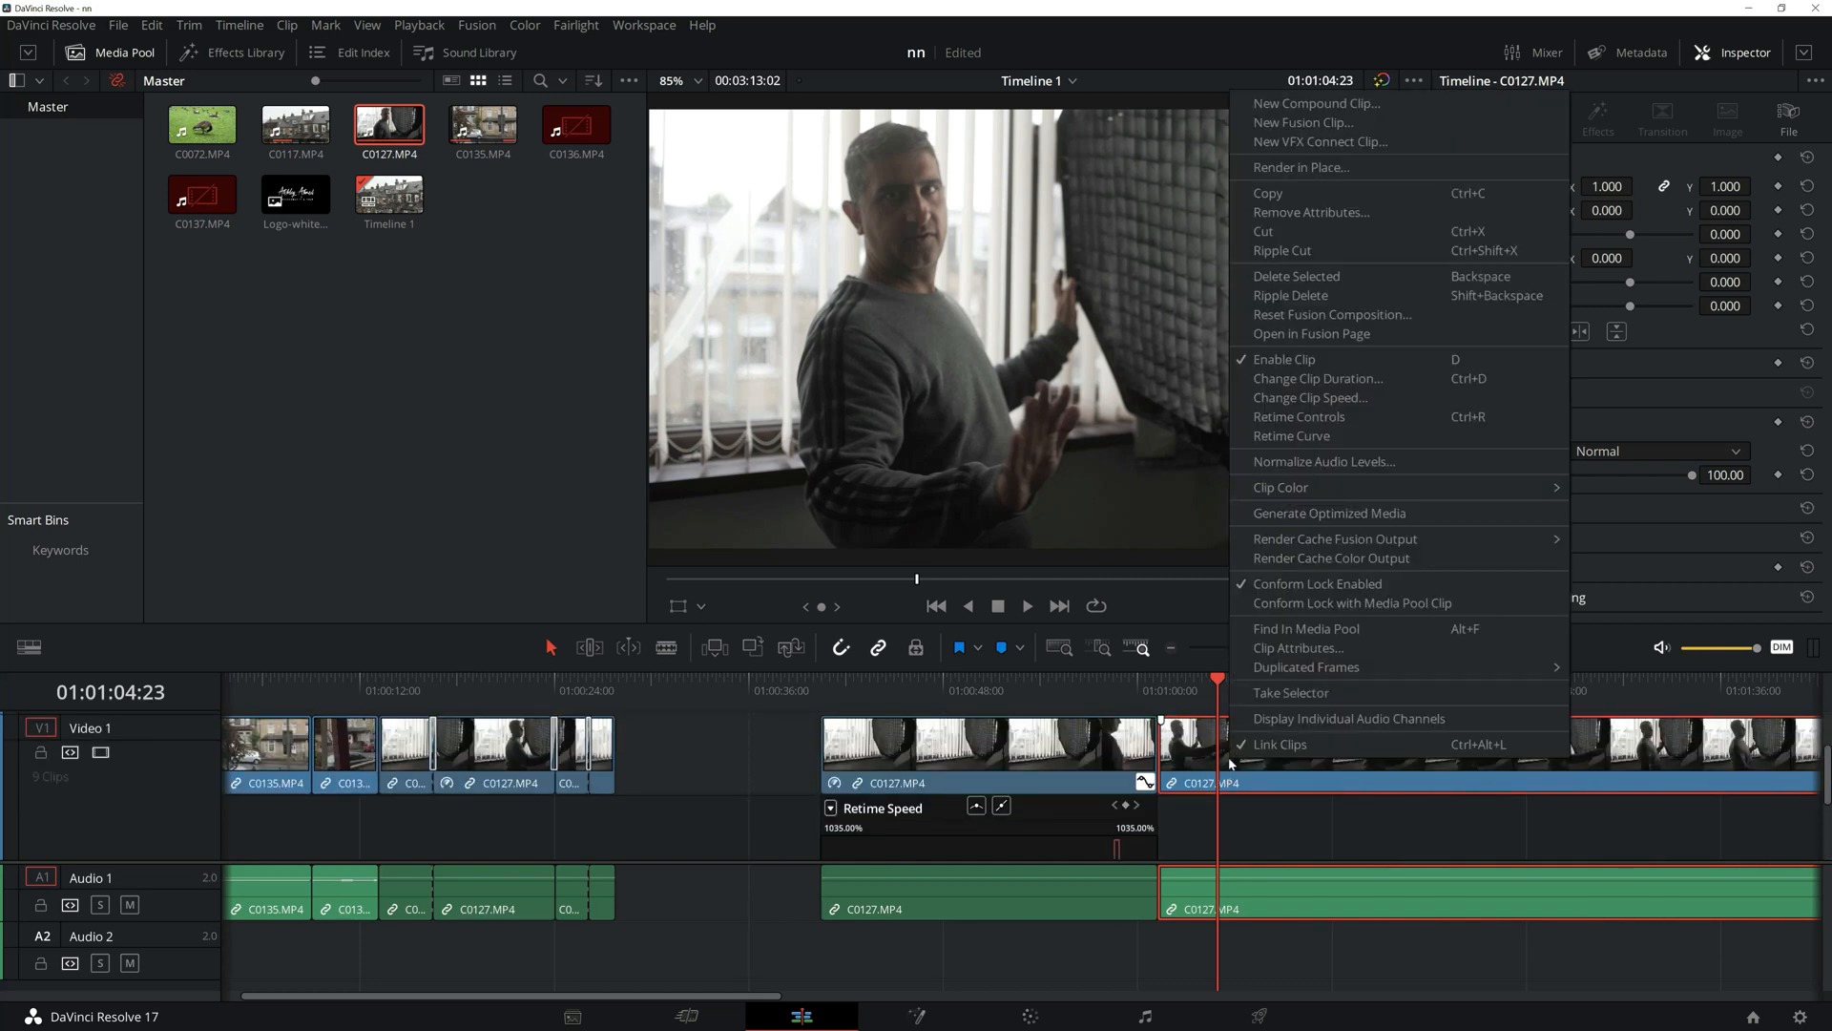
{"action": "left_click", "coordinate": [1327, 440]}
{"action": "scroll", "coordinate": [1231, 728], "scroll_direction": "down", "scroll_amount": 2}
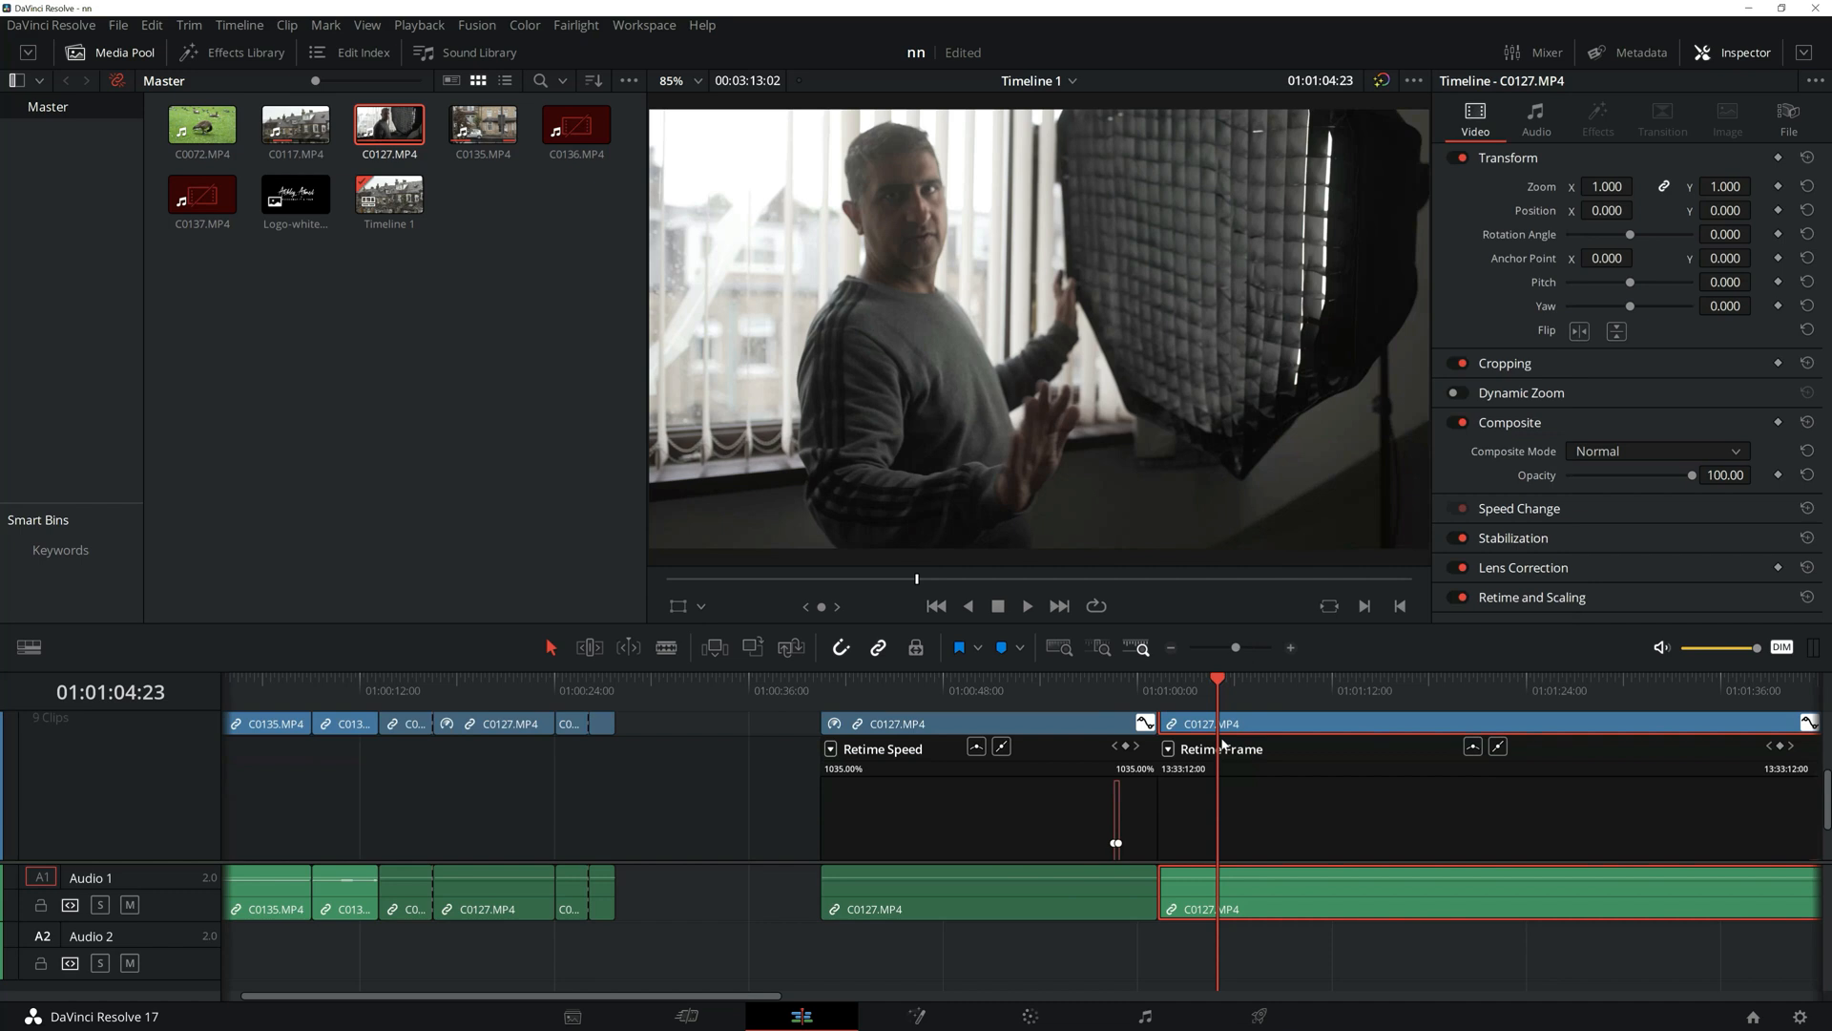
- Display only the Retime Speed curve for the second C0127.MP4 clip, with Retime Frame disabled
{"action": "left_click", "coordinate": [1168, 748]}
{"action": "left_click", "coordinate": [1174, 746]}
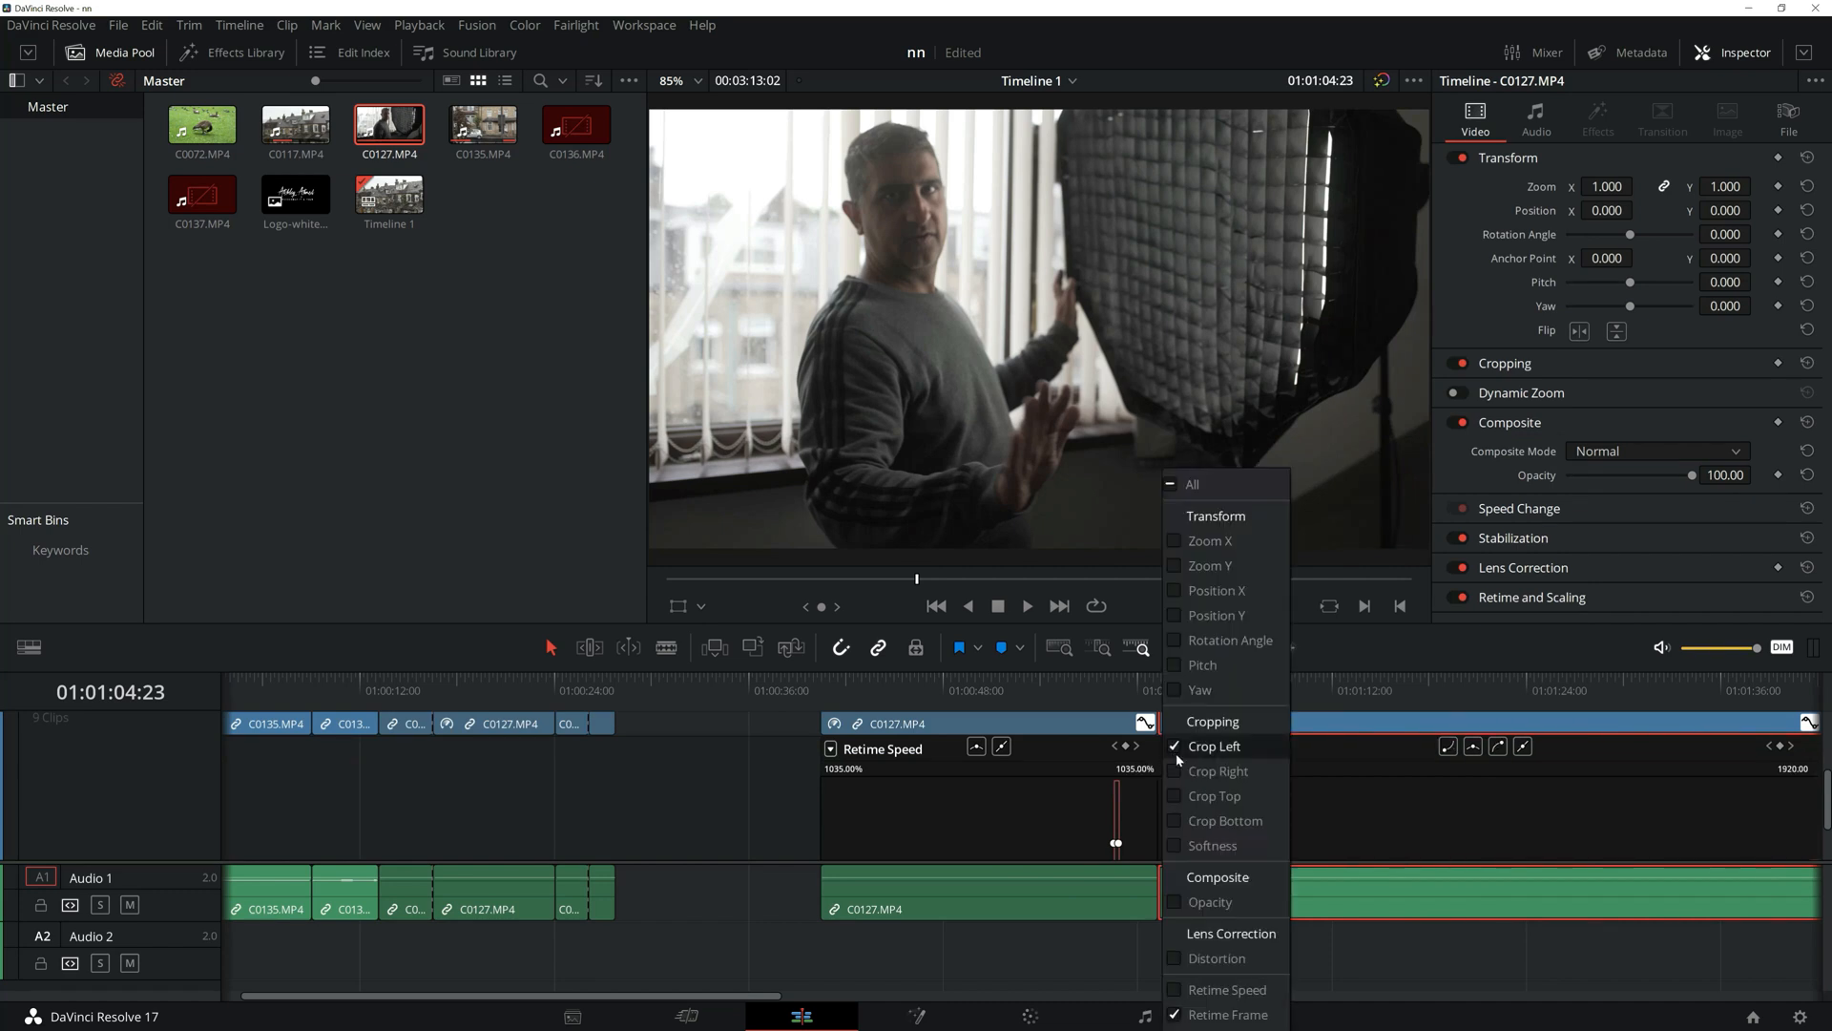
{"action": "left_click", "coordinate": [1177, 755]}
{"action": "left_click", "coordinate": [1170, 749]}
{"action": "left_click", "coordinate": [1175, 1016]}
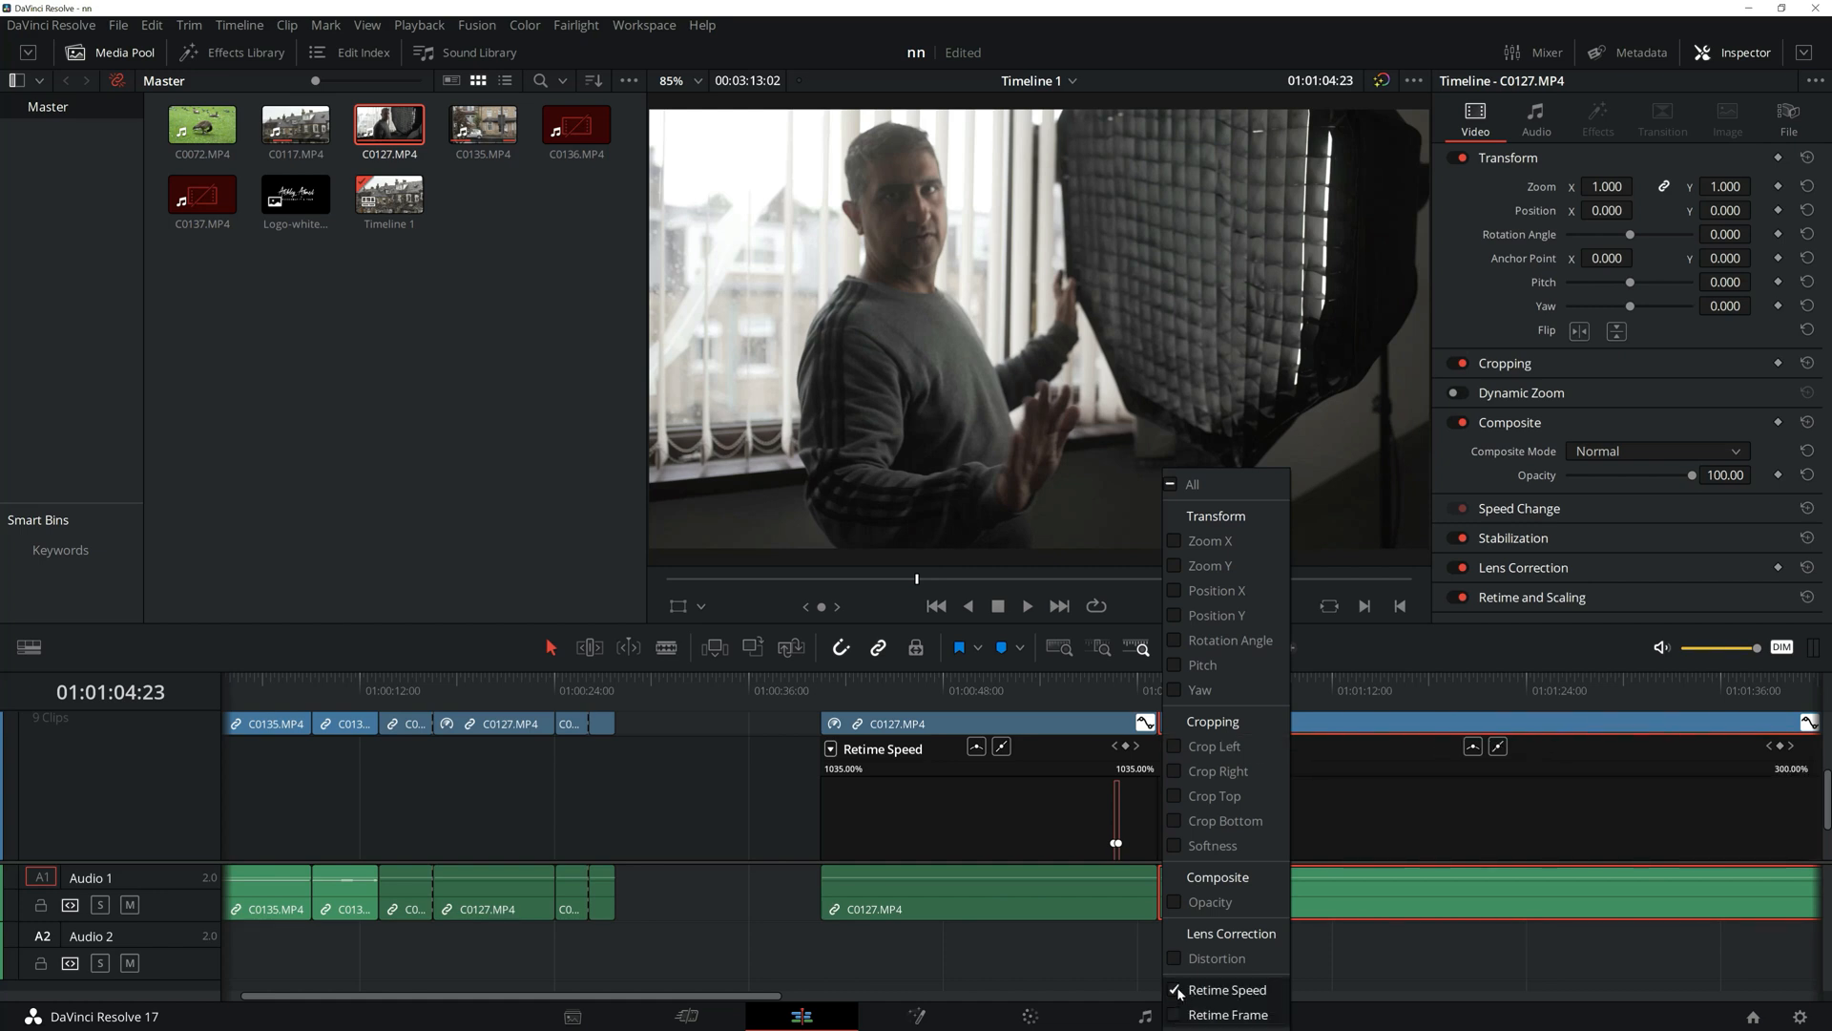
{"action": "left_click", "coordinate": [1359, 655]}
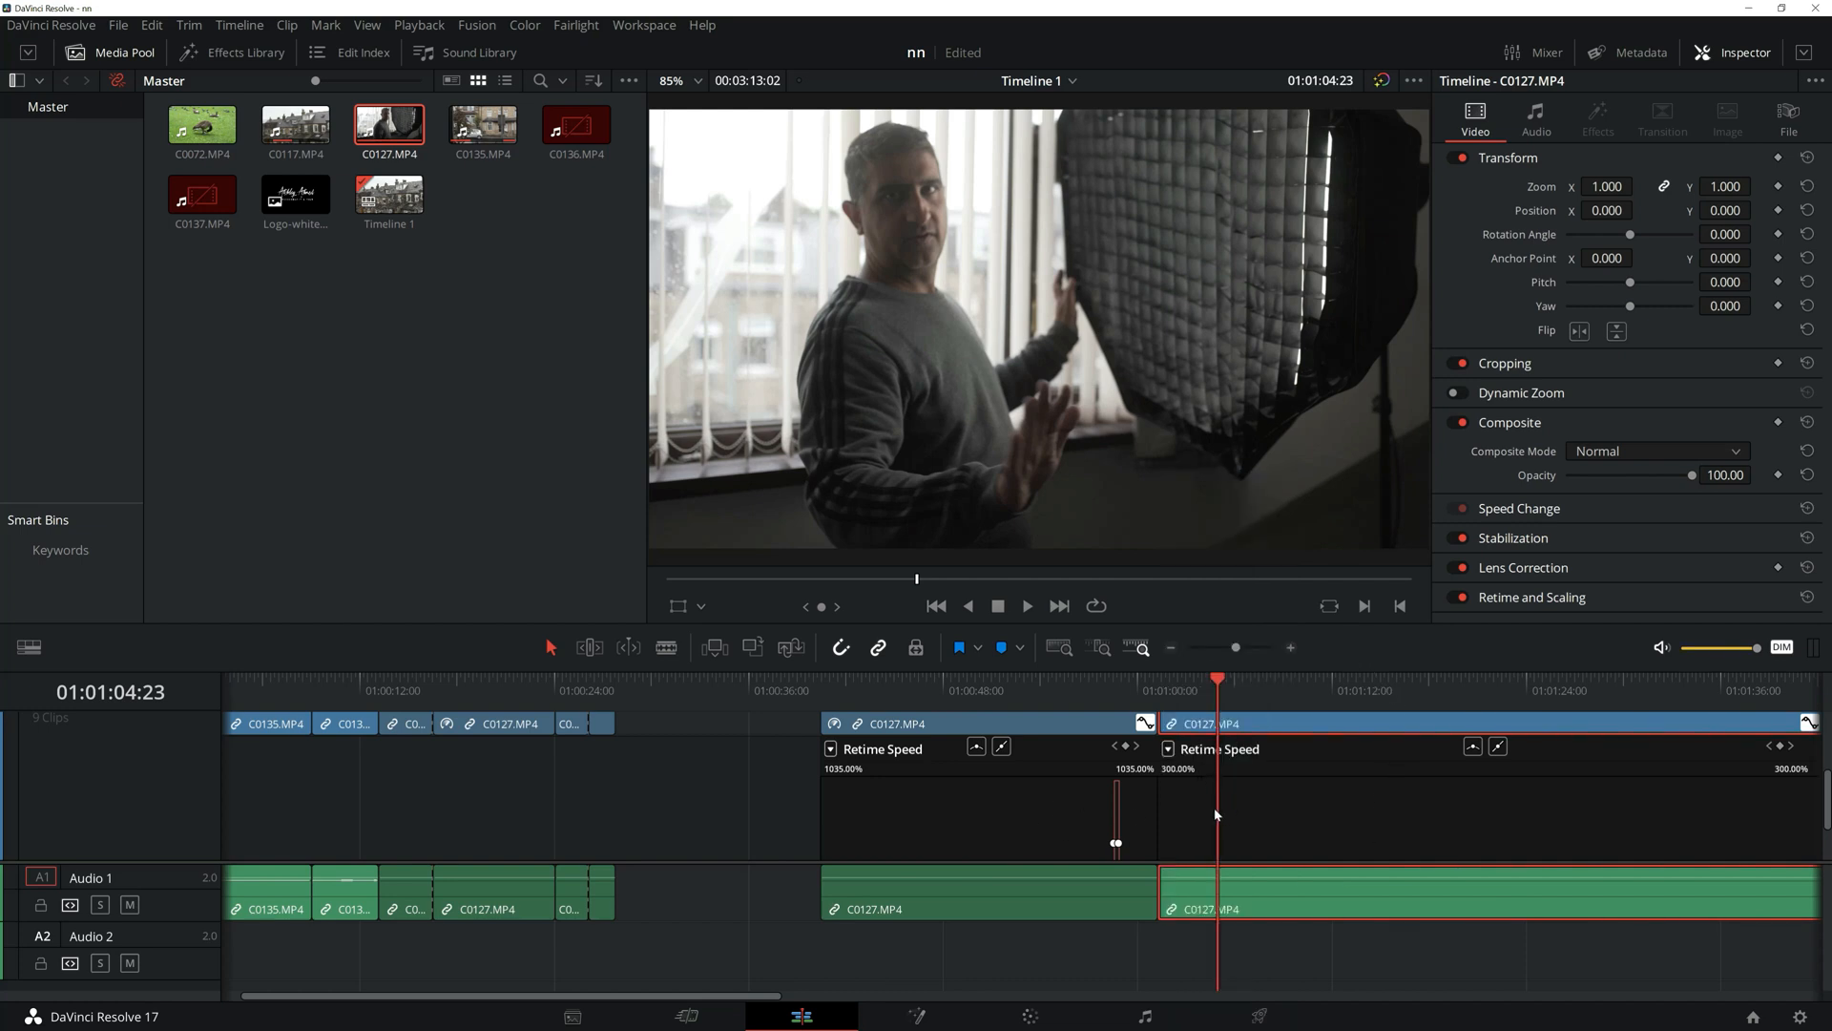
- Add Retime Speed keyframes to the second C0127.MP4 clip at 01:01:04:19 and 01:01:08:12
{"action": "left_click_drag", "start_coordinate": [1217, 685], "coordinate": [1218, 685]}
{"action": "left_click_drag", "start_coordinate": [1826, 802], "coordinate": [1824, 852]}
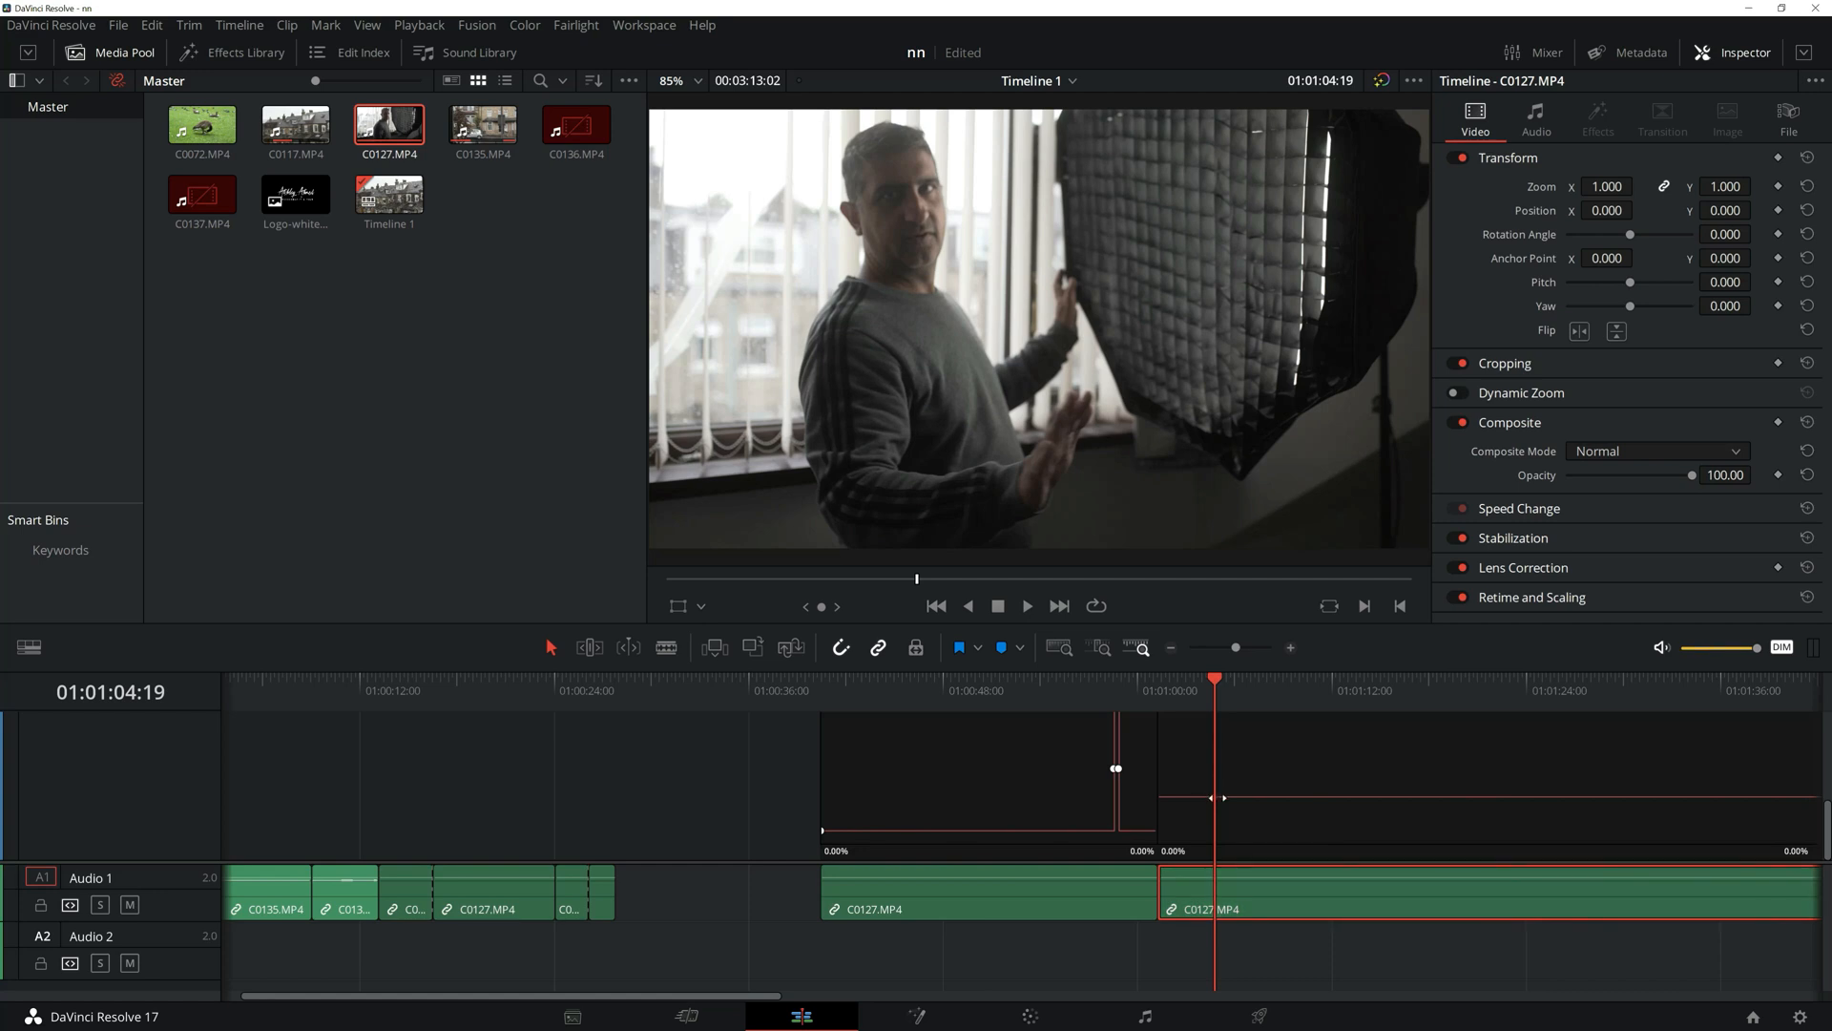
{"action": "left_click_drag", "start_coordinate": [1216, 684], "coordinate": [1277, 684]}
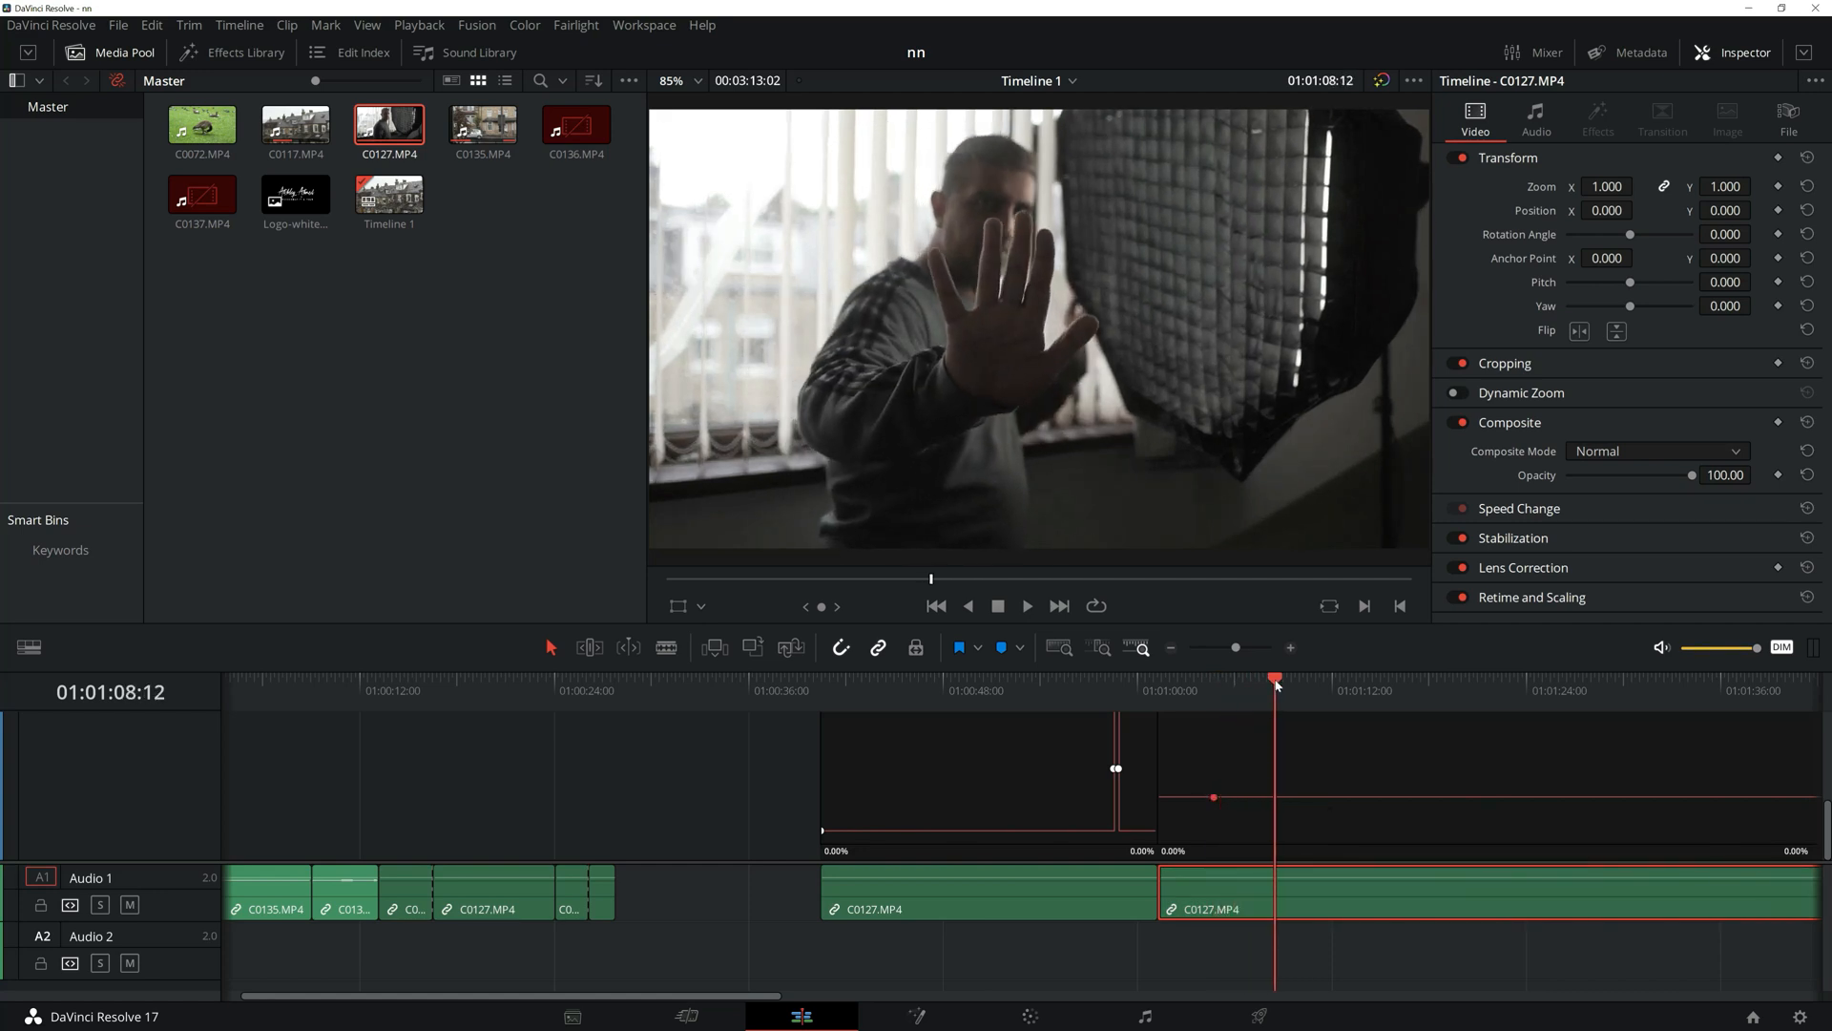
{"action": "left_click", "coordinate": [1277, 795], "text": "alt"}
- Move the playhead to 01:01:10:22 and raise the speed between the second clip's two keyframes in several increments
{"action": "left_click_drag", "start_coordinate": [1279, 681], "coordinate": [1314, 682]}
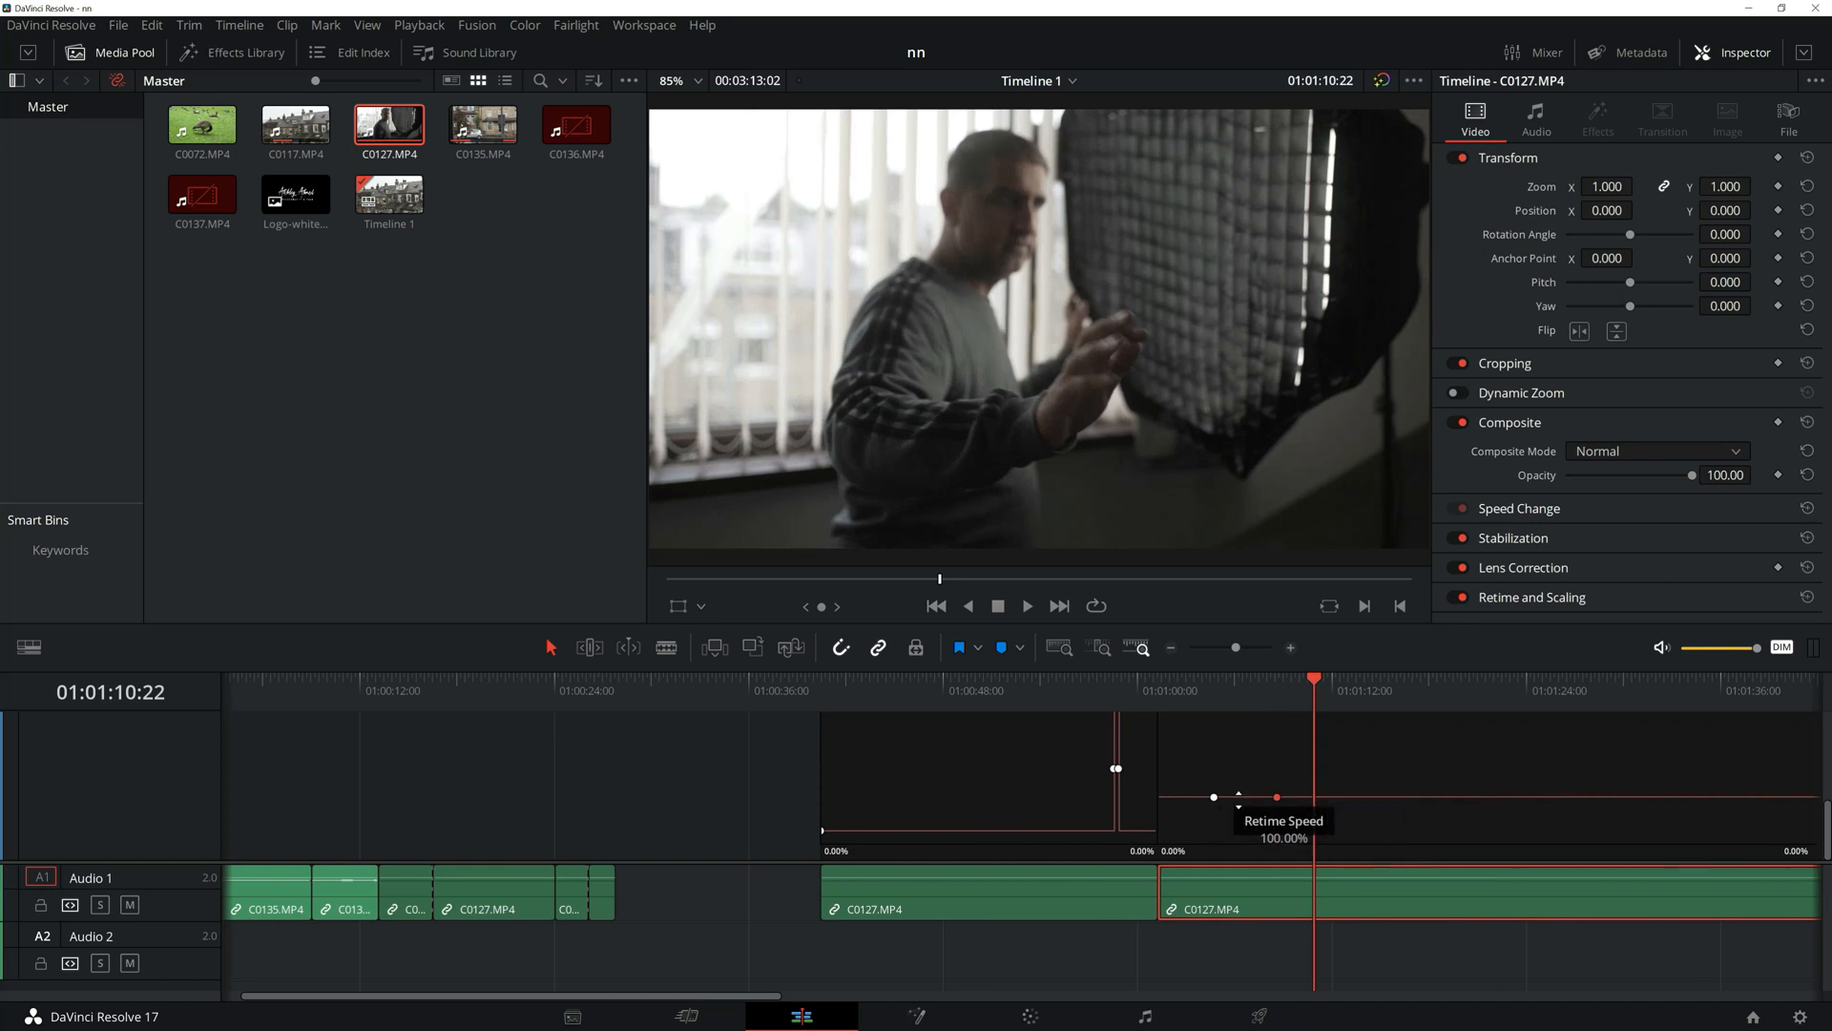
{"action": "left_click_drag", "start_coordinate": [1239, 800], "coordinate": [1201, 331]}
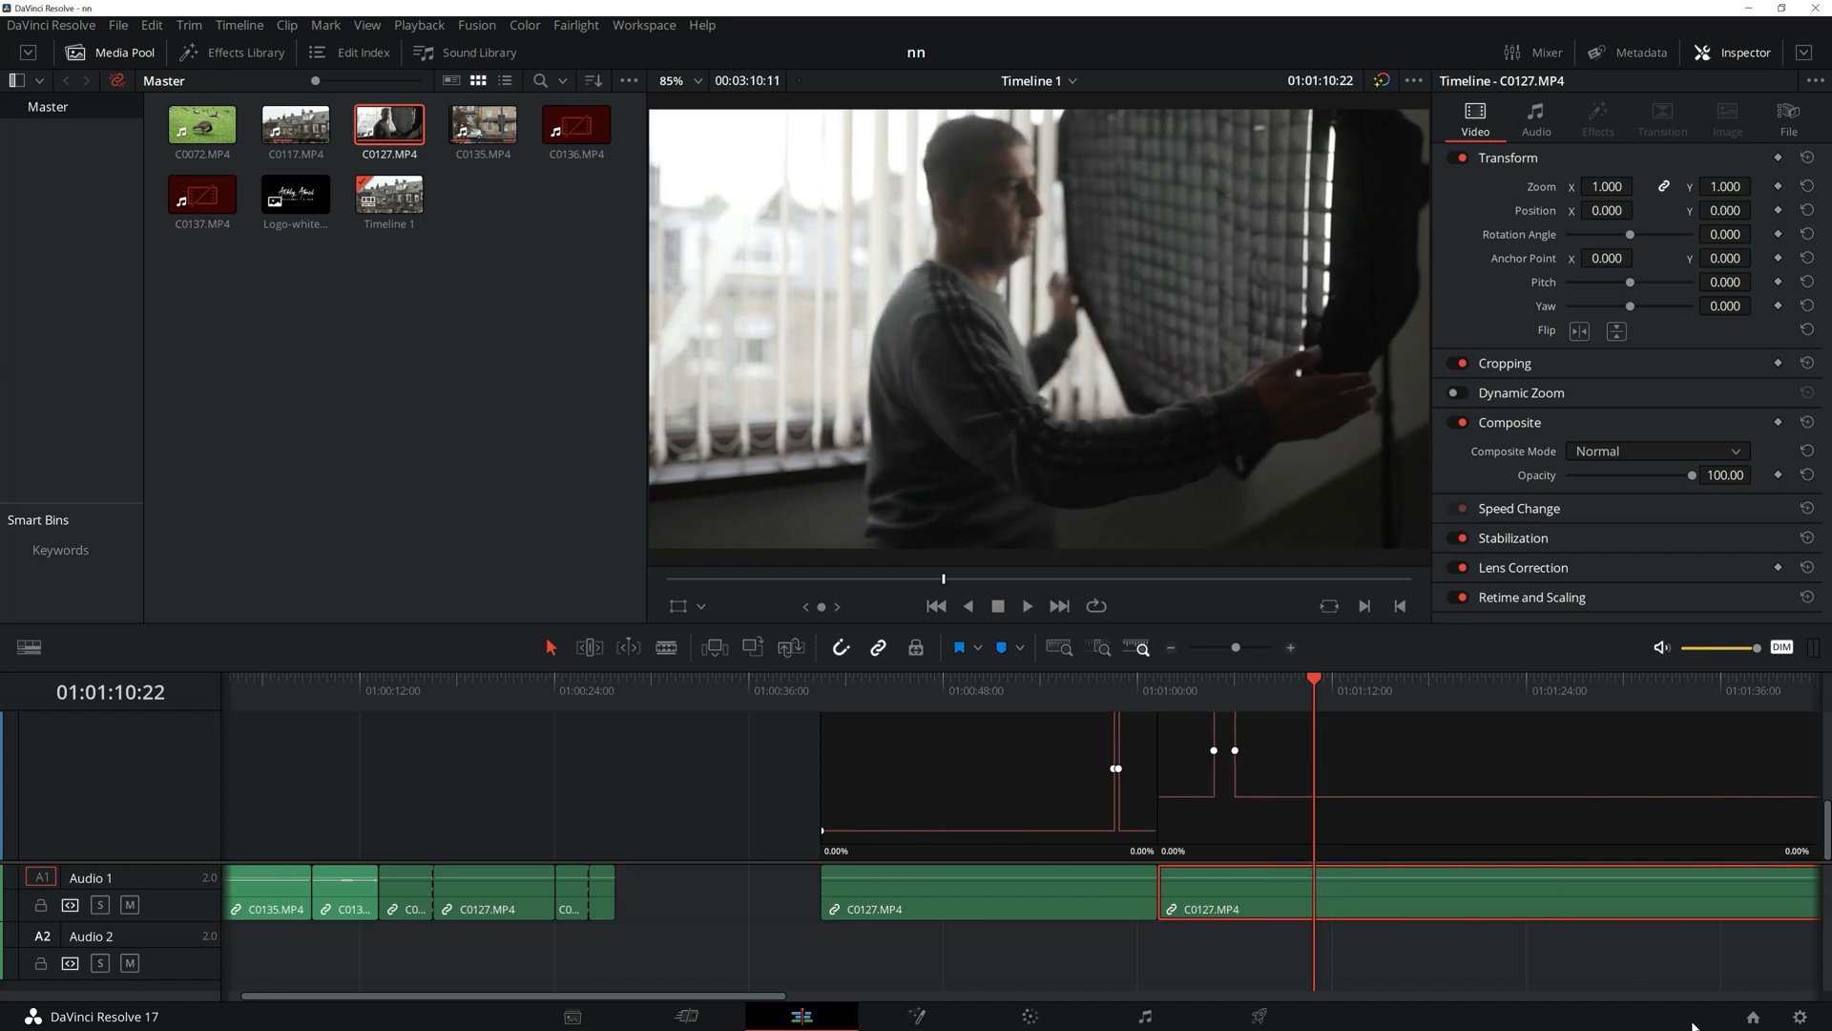
{"action": "scroll", "coordinate": [1813, 821], "scroll_direction": "up", "scroll_amount": 3}
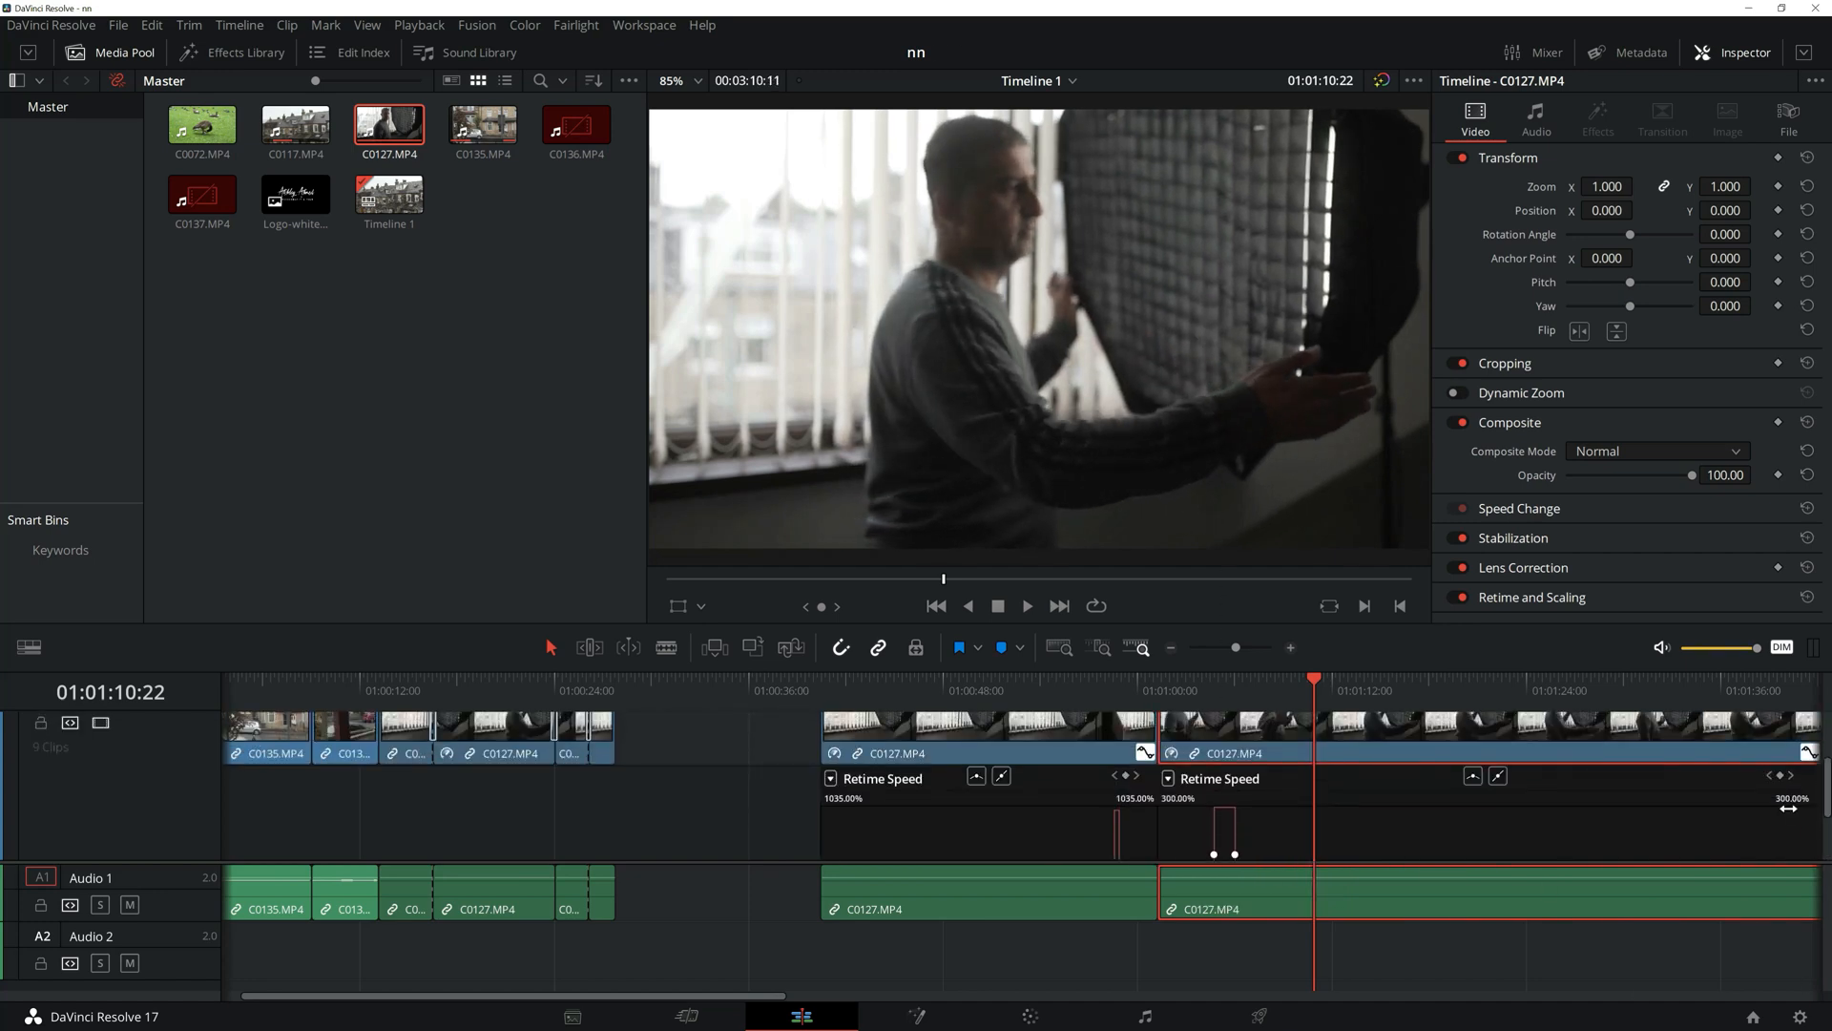
{"action": "left_click_drag", "start_coordinate": [1237, 821], "coordinate": [1214, 646]}
{"action": "left_click_drag", "start_coordinate": [1224, 841], "coordinate": [1215, 645]}
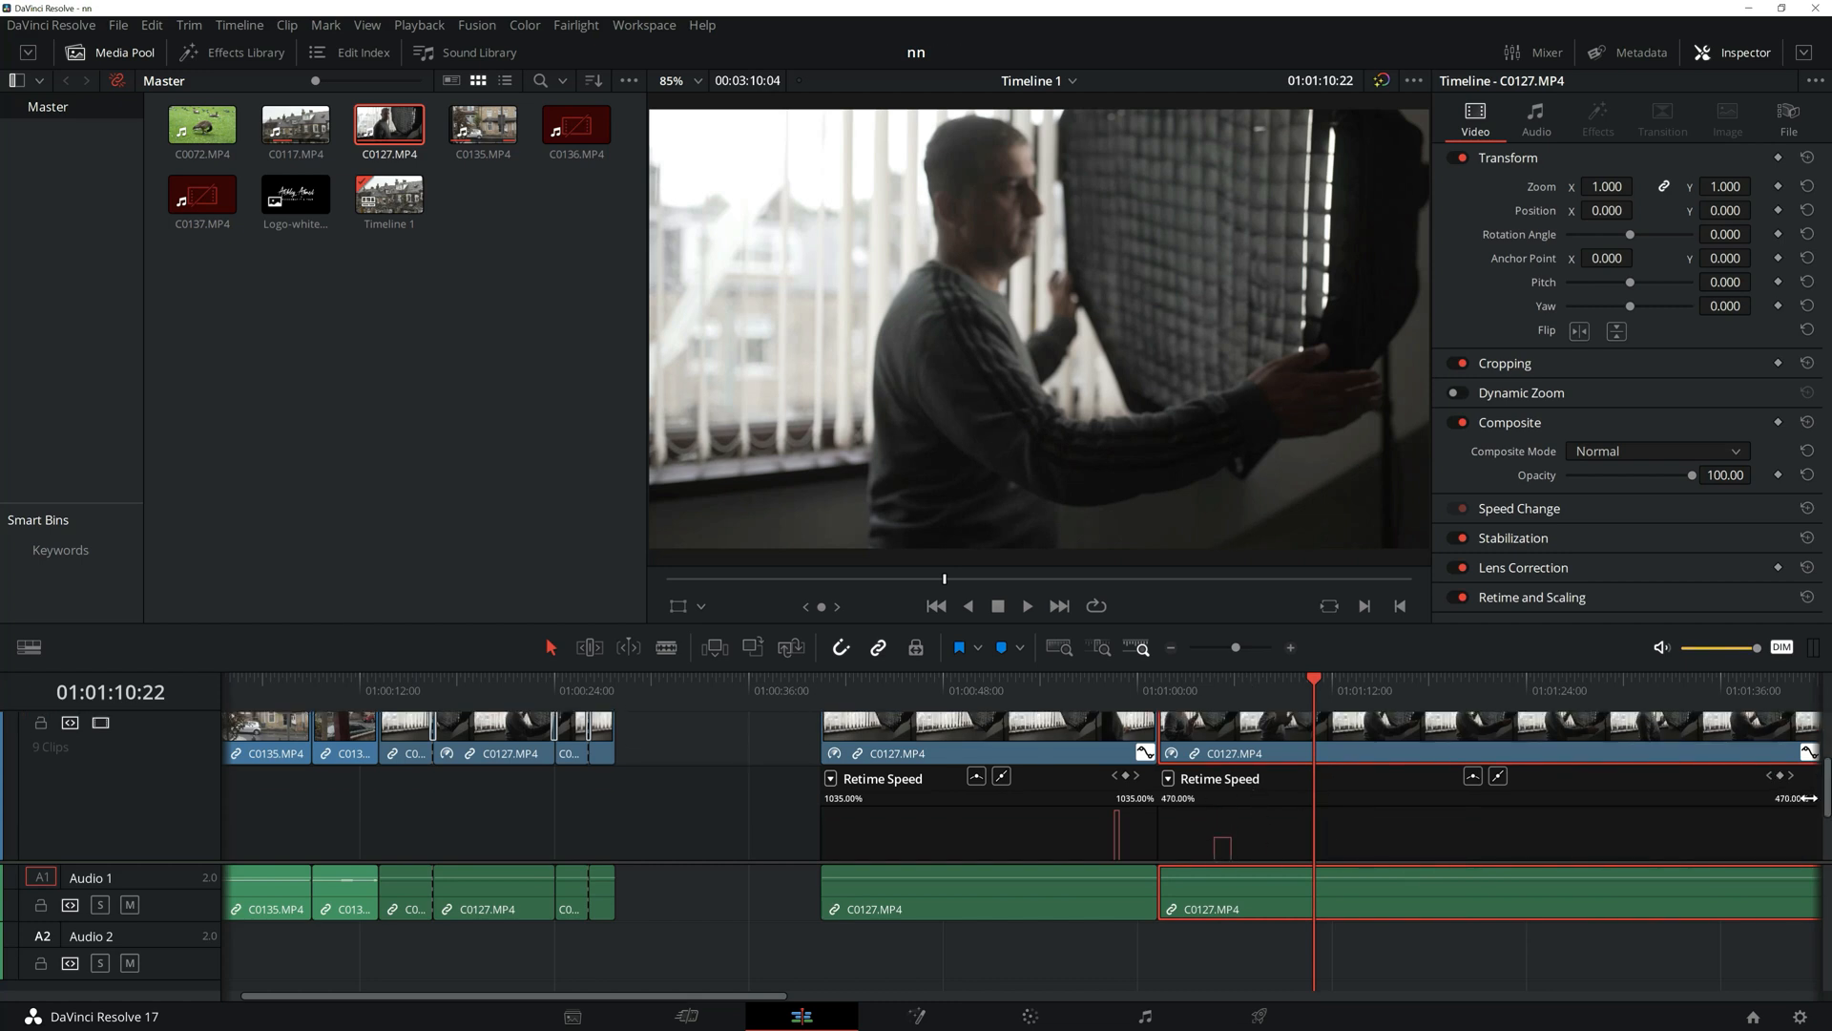
{"action": "left_click_drag", "start_coordinate": [1217, 847], "coordinate": [1214, 692]}
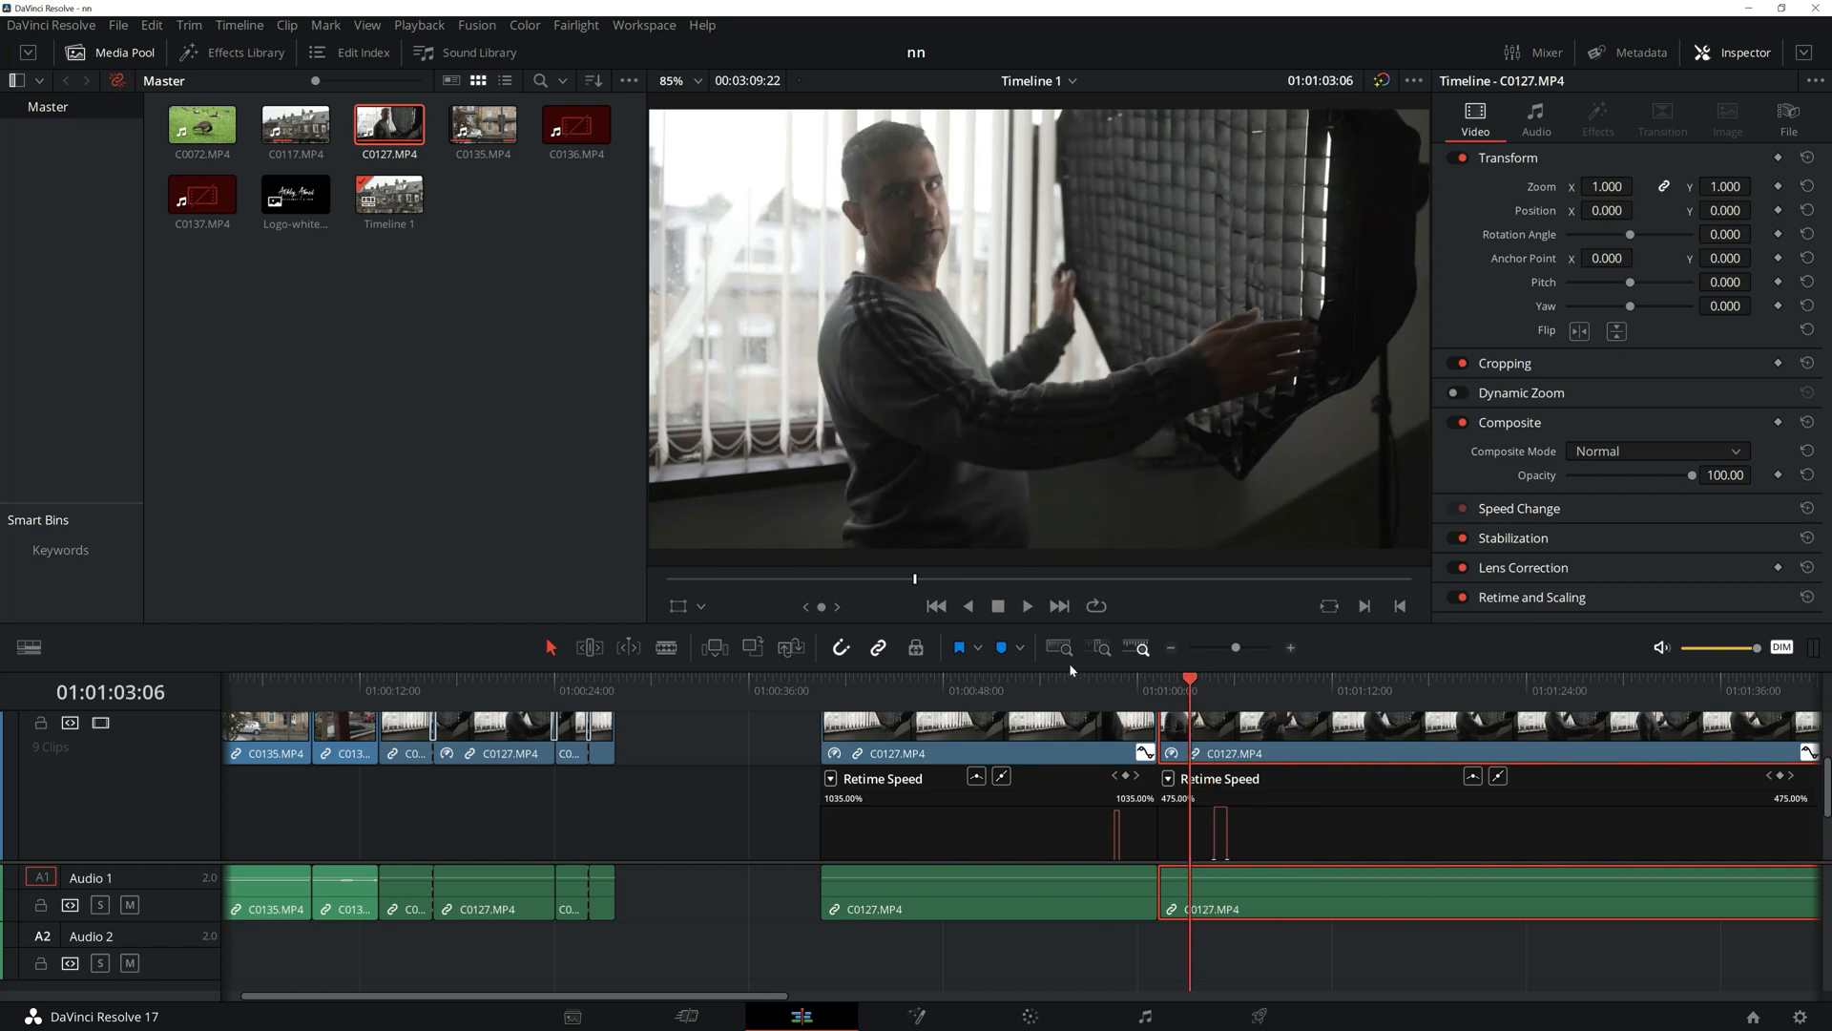
- Preview the second clip's ramp from 01:01:03:06 and raise the speed between its keyframes to about 580%
{"action": "left_click", "coordinate": [1029, 605]}
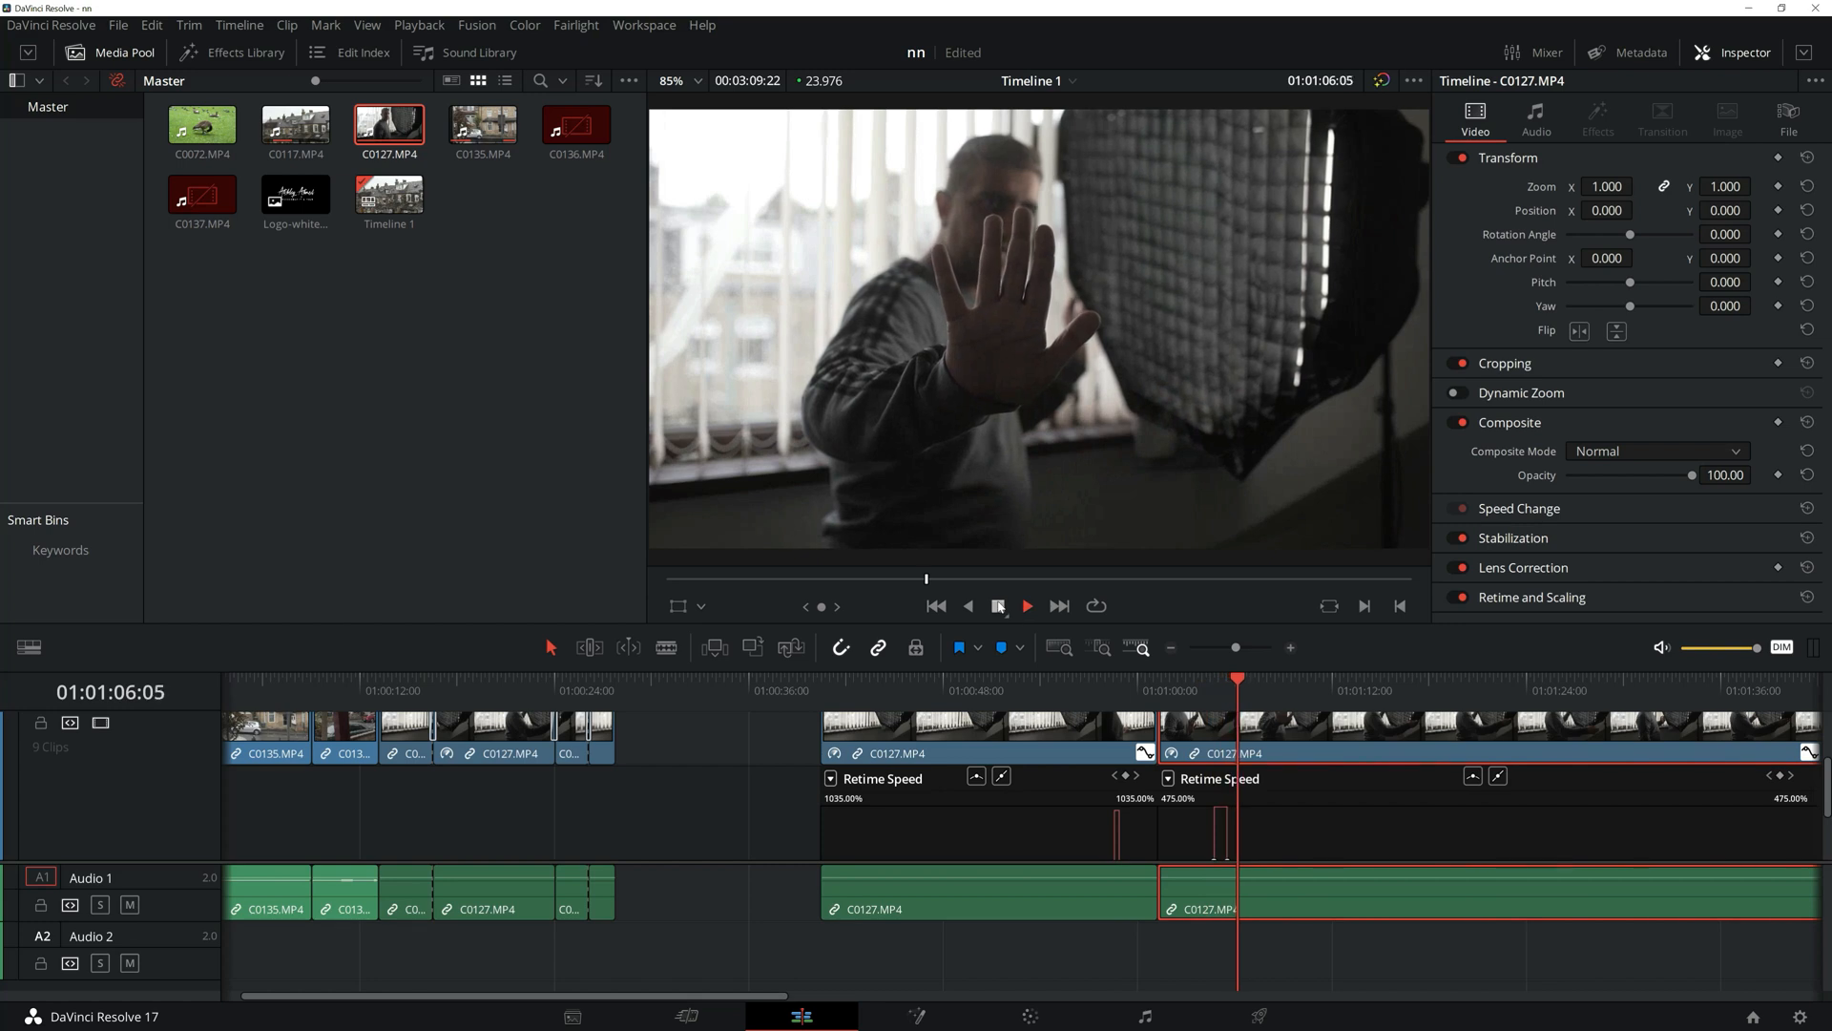
{"action": "key", "text": "space"}
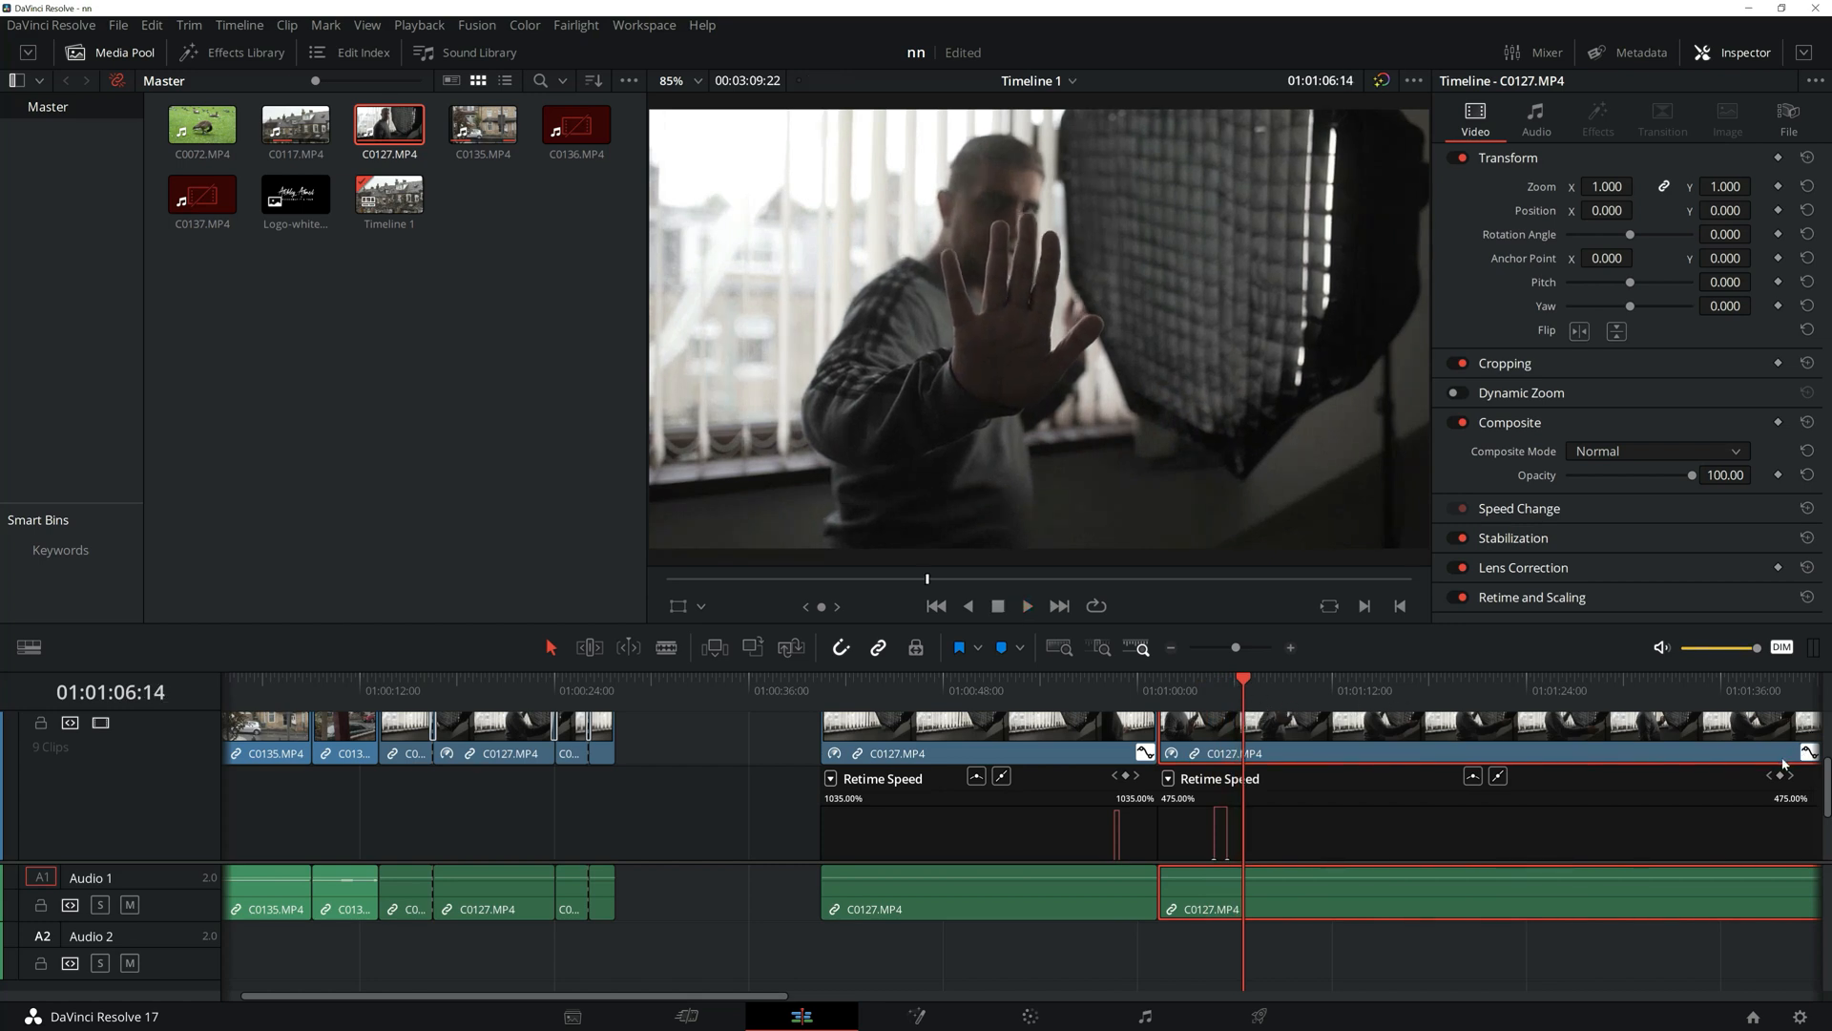
{"action": "left_click_drag", "start_coordinate": [1220, 808], "coordinate": [1214, 751]}
{"action": "left_click_drag", "start_coordinate": [1222, 842], "coordinate": [1209, 946]}
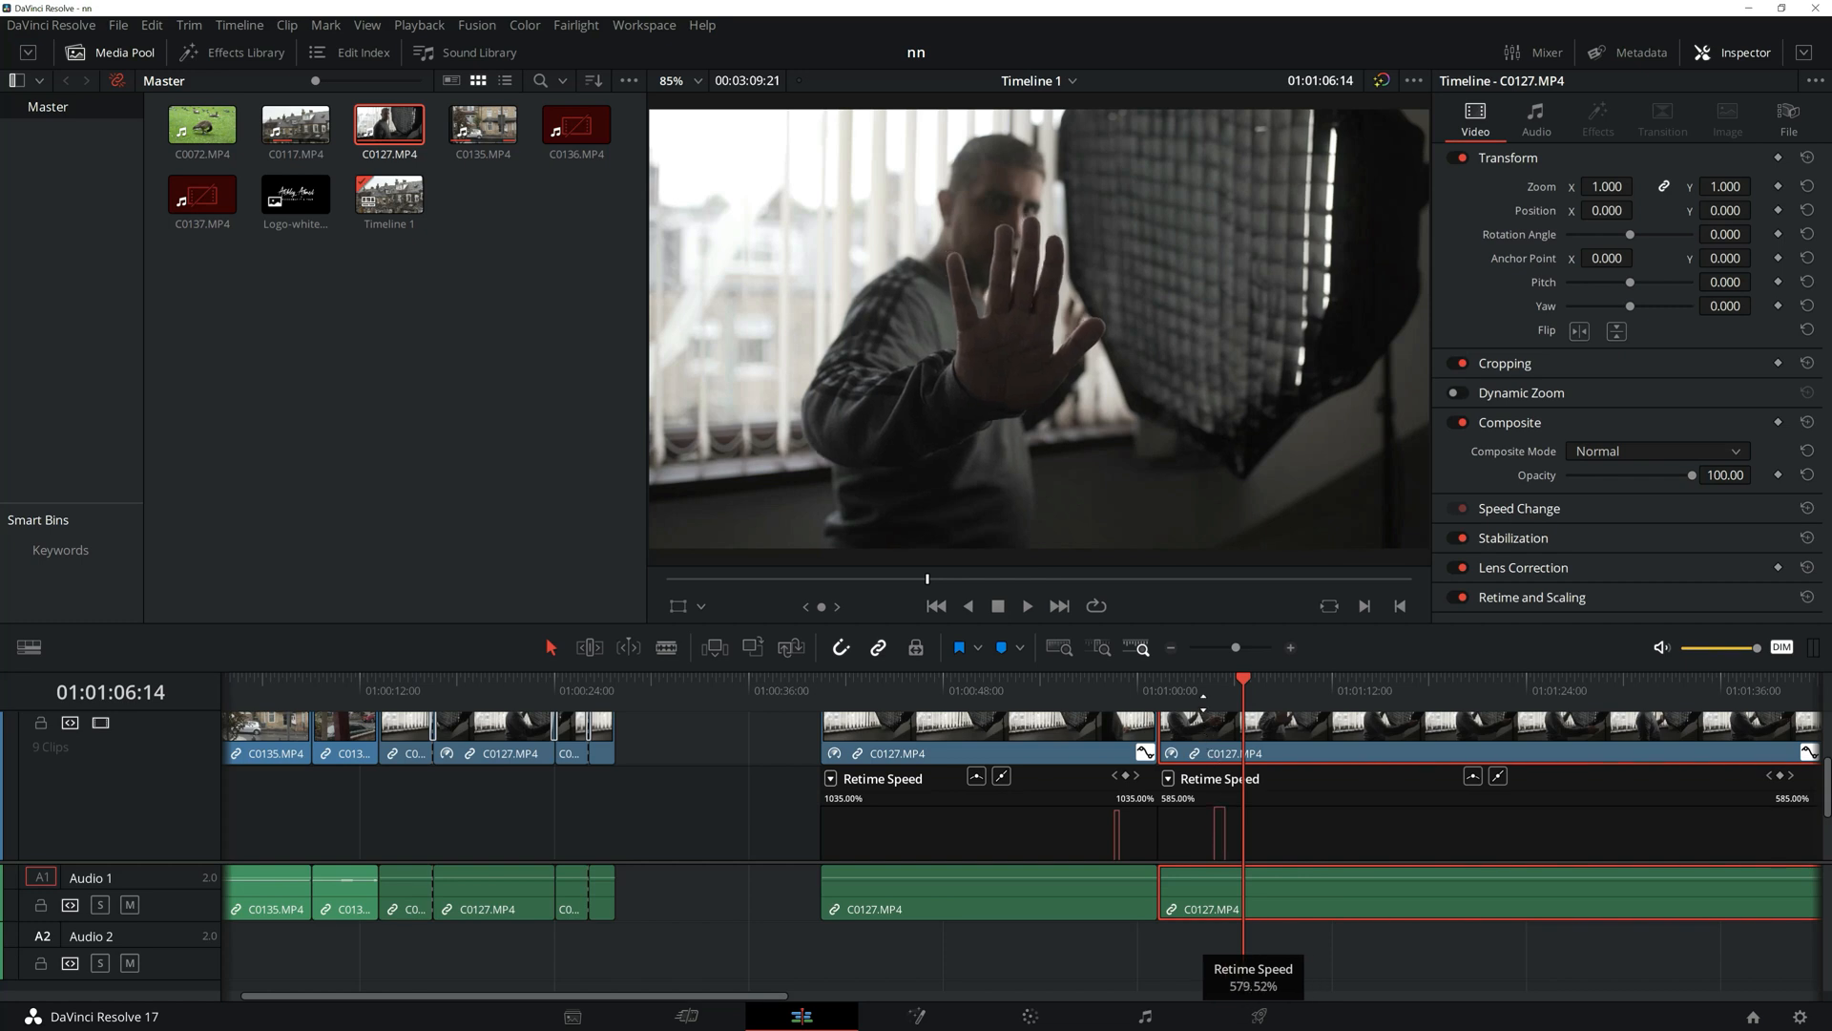
{"action": "left_click_drag", "start_coordinate": [1204, 703], "coordinate": [1203, 703]}
- Play the timeline from 01:00:56:00 across the cut, and replay the second clip's ramp, including from 01:01:02:20
{"action": "left_click", "coordinate": [1074, 678]}
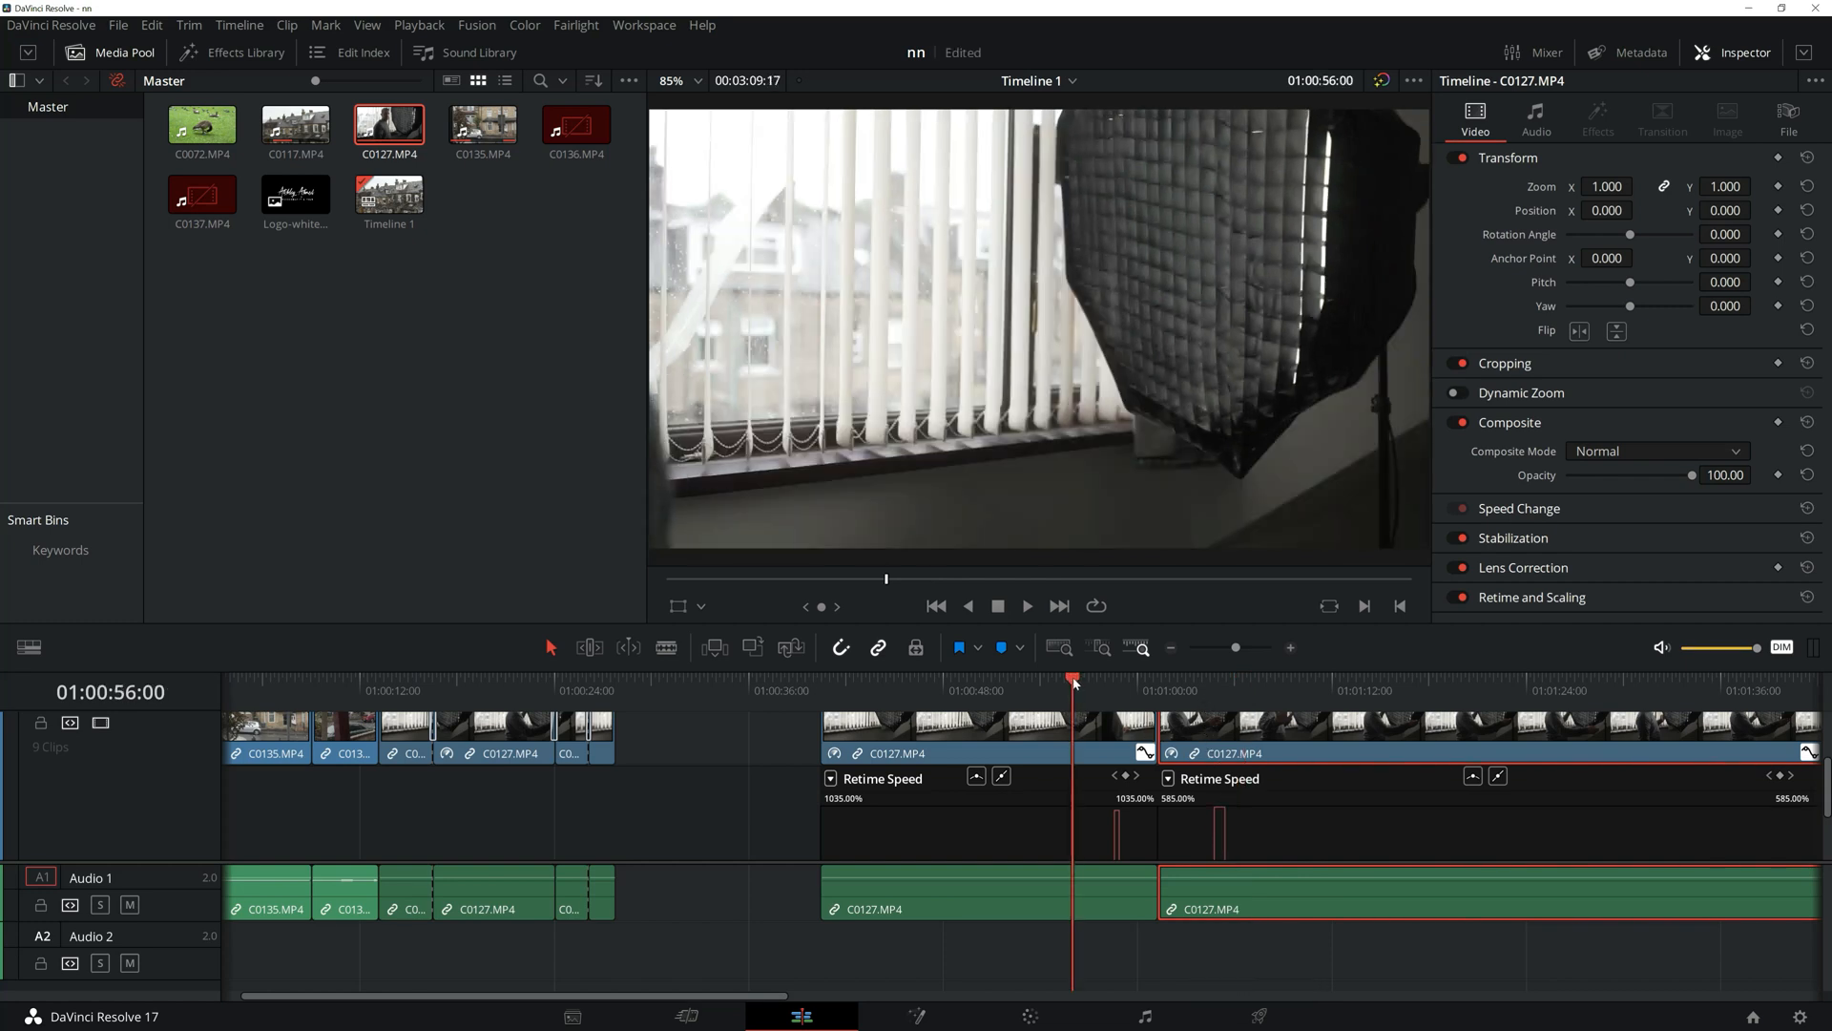
{"action": "left_click", "coordinate": [1025, 607]}
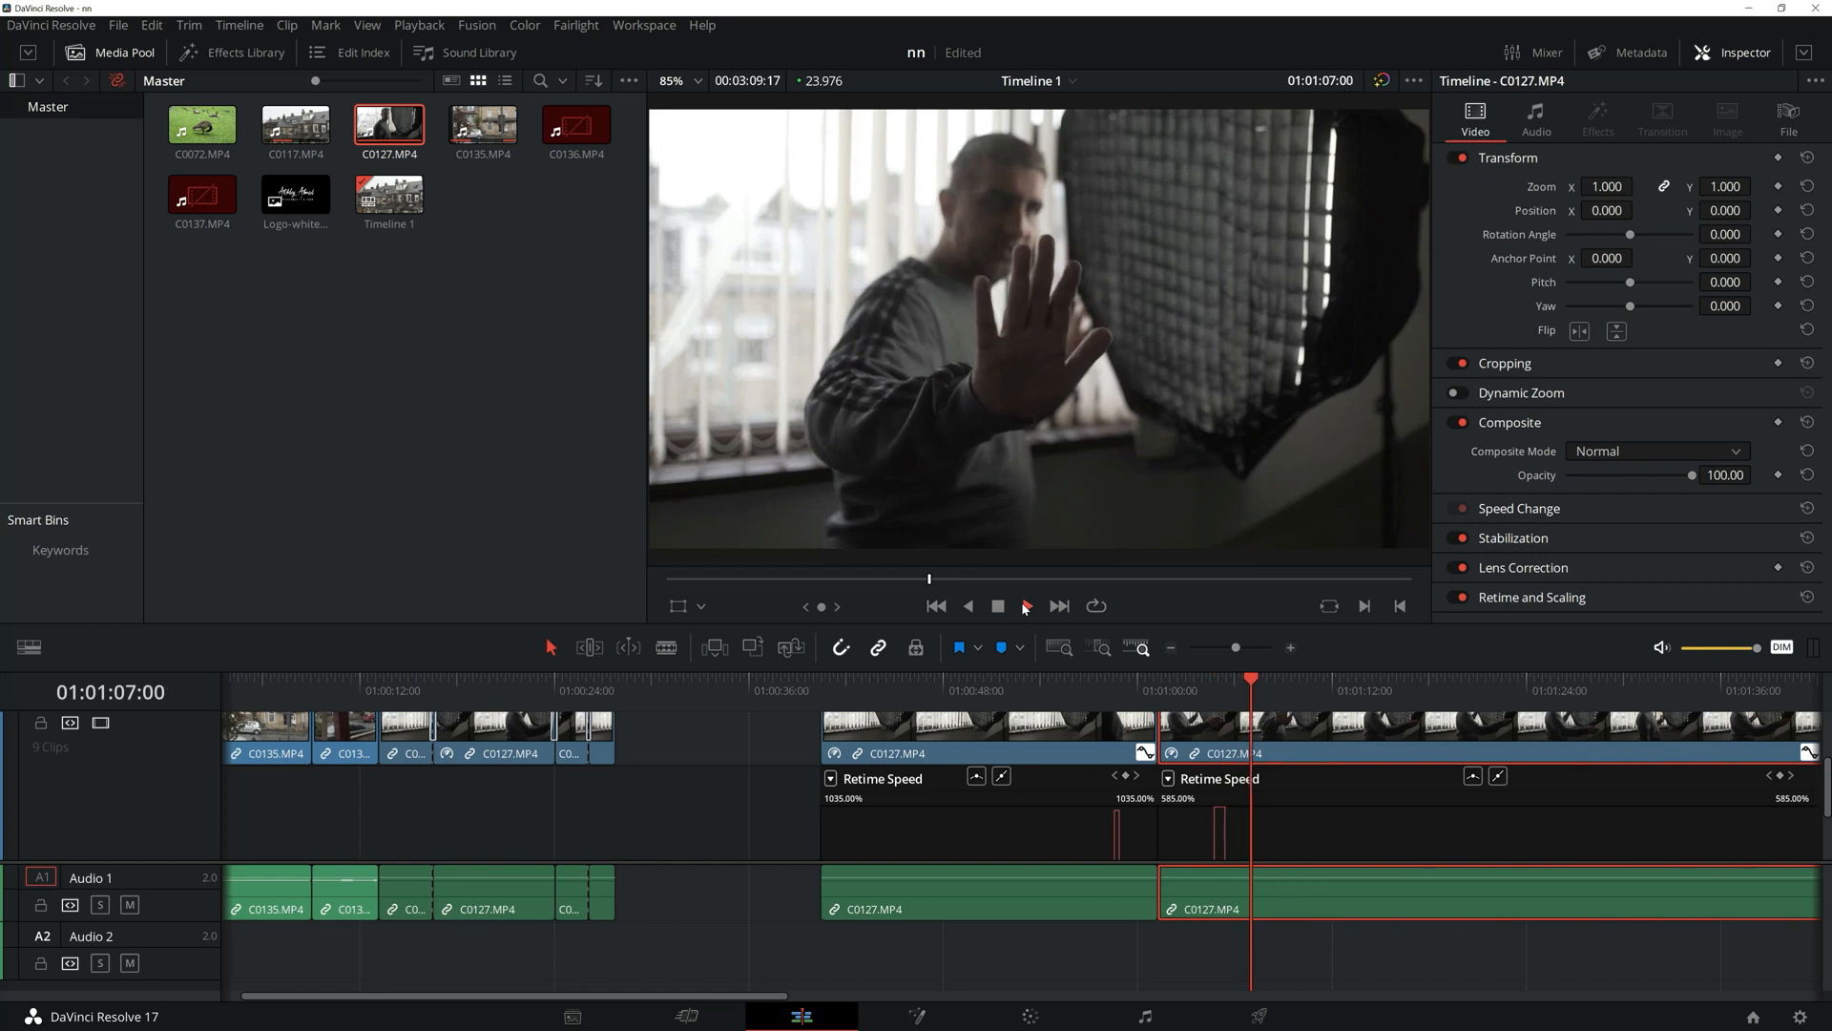
{"action": "left_click", "coordinate": [1195, 683]}
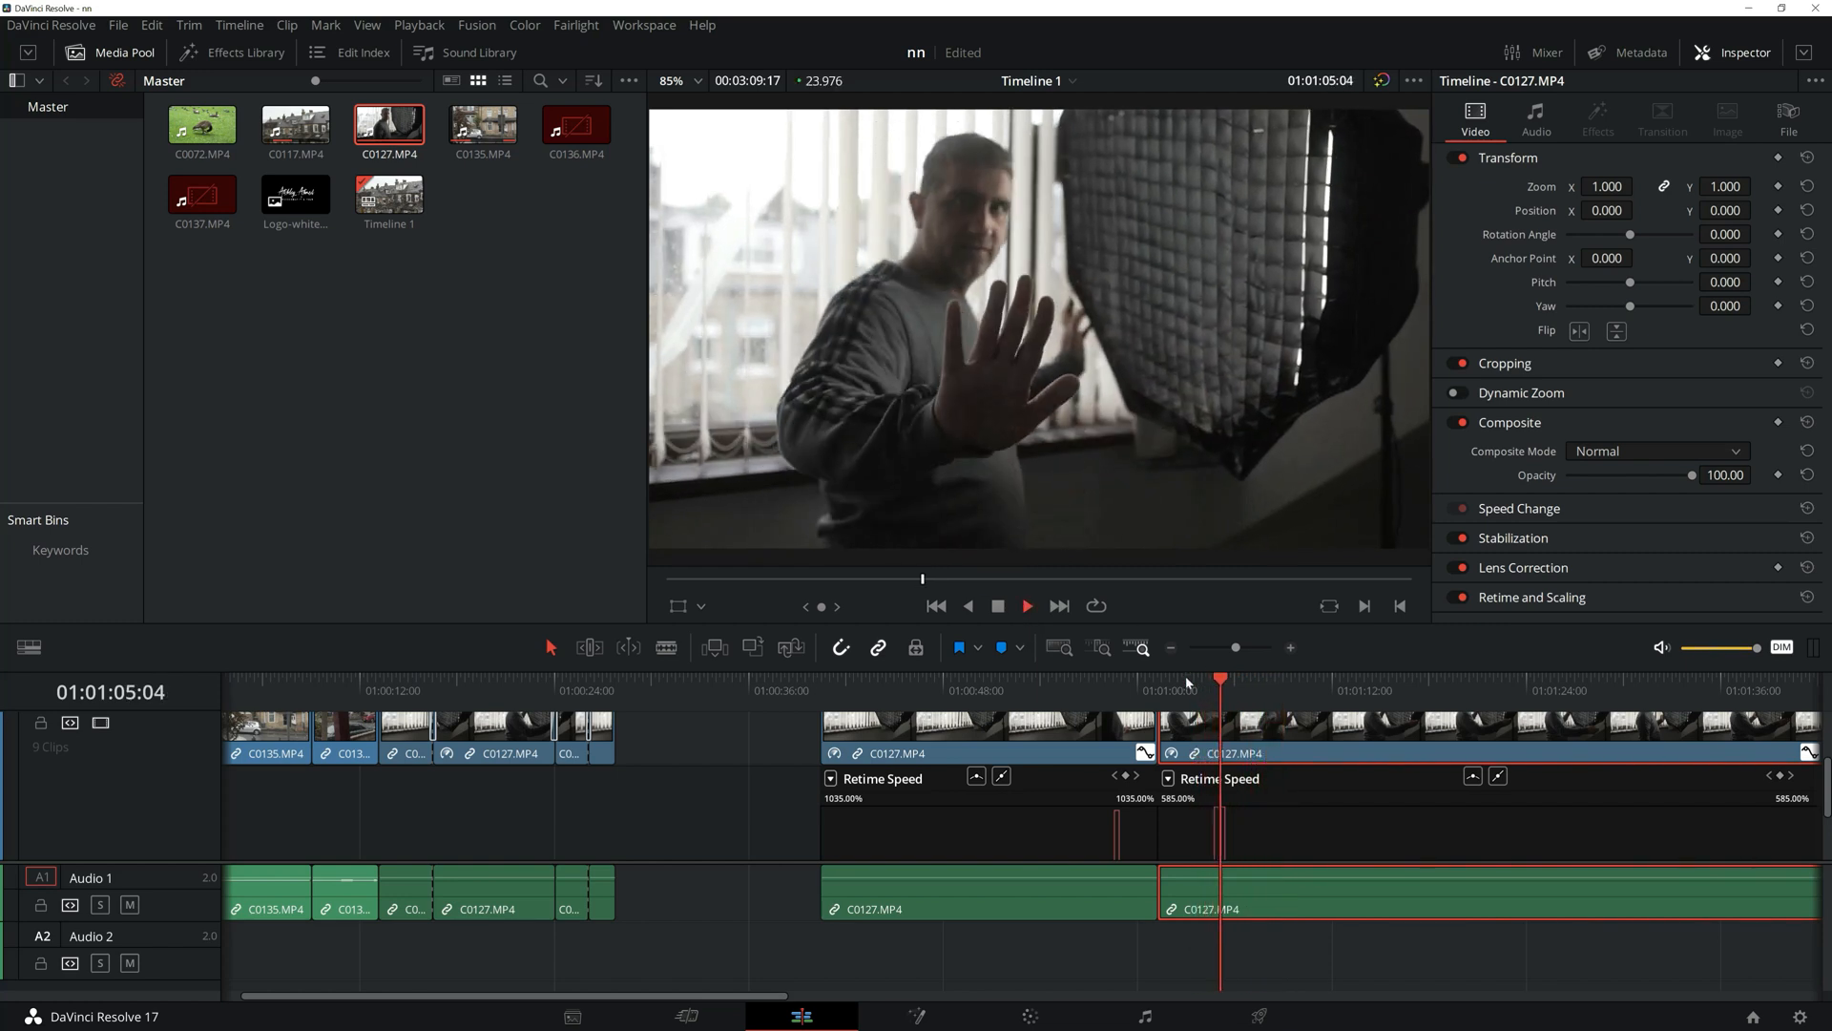
{"action": "left_click", "coordinate": [996, 606]}
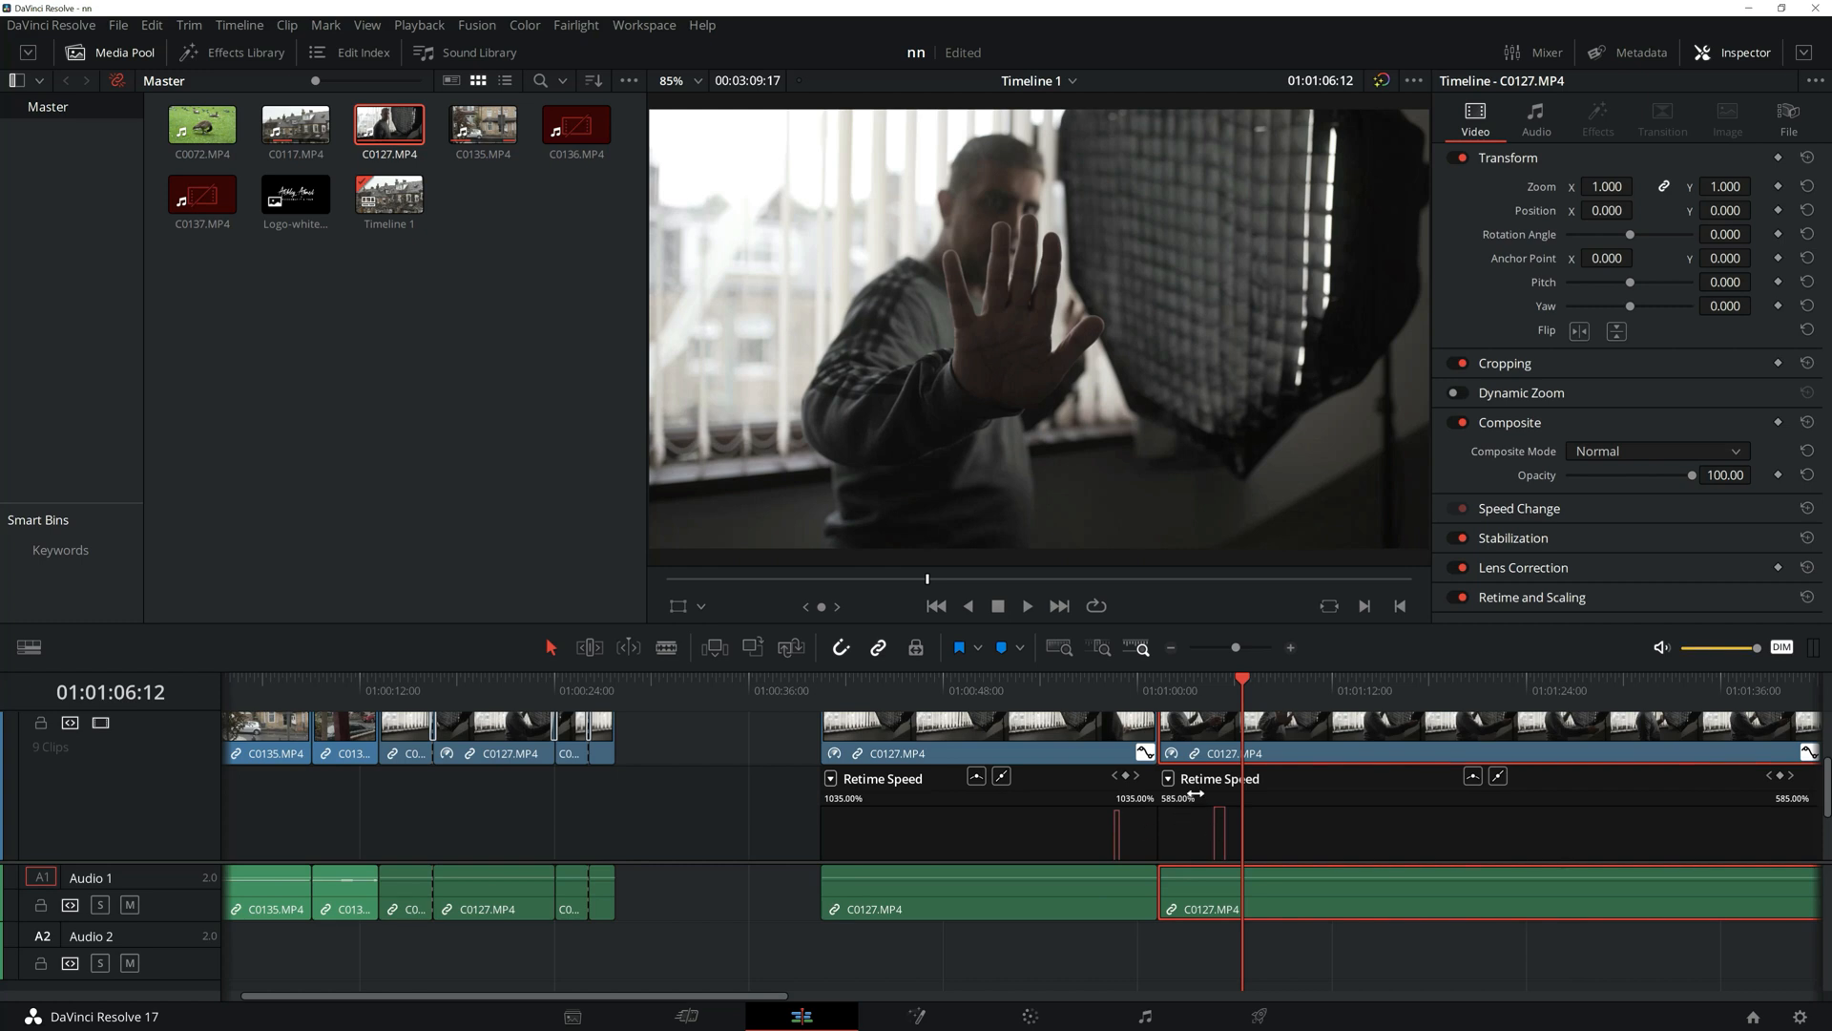
{"action": "left_click_drag", "start_coordinate": [1208, 691], "coordinate": [1184, 688]}
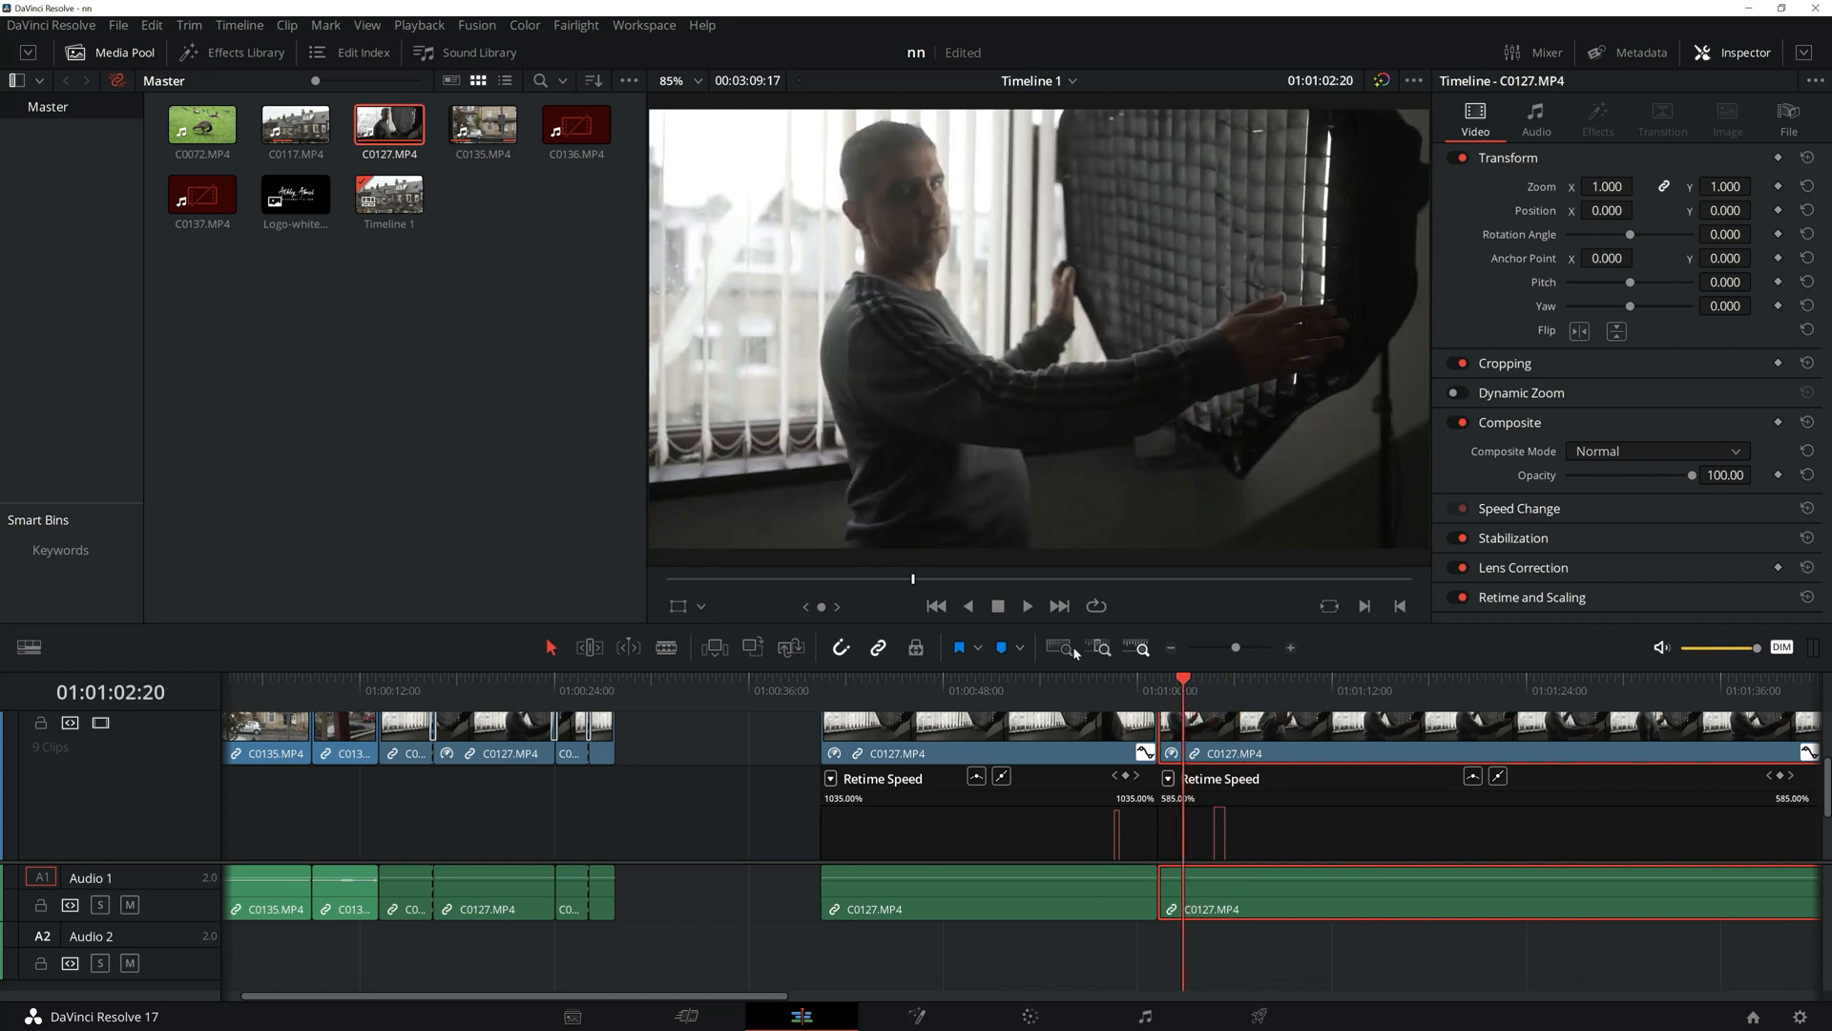
{"action": "left_click", "coordinate": [1025, 606]}
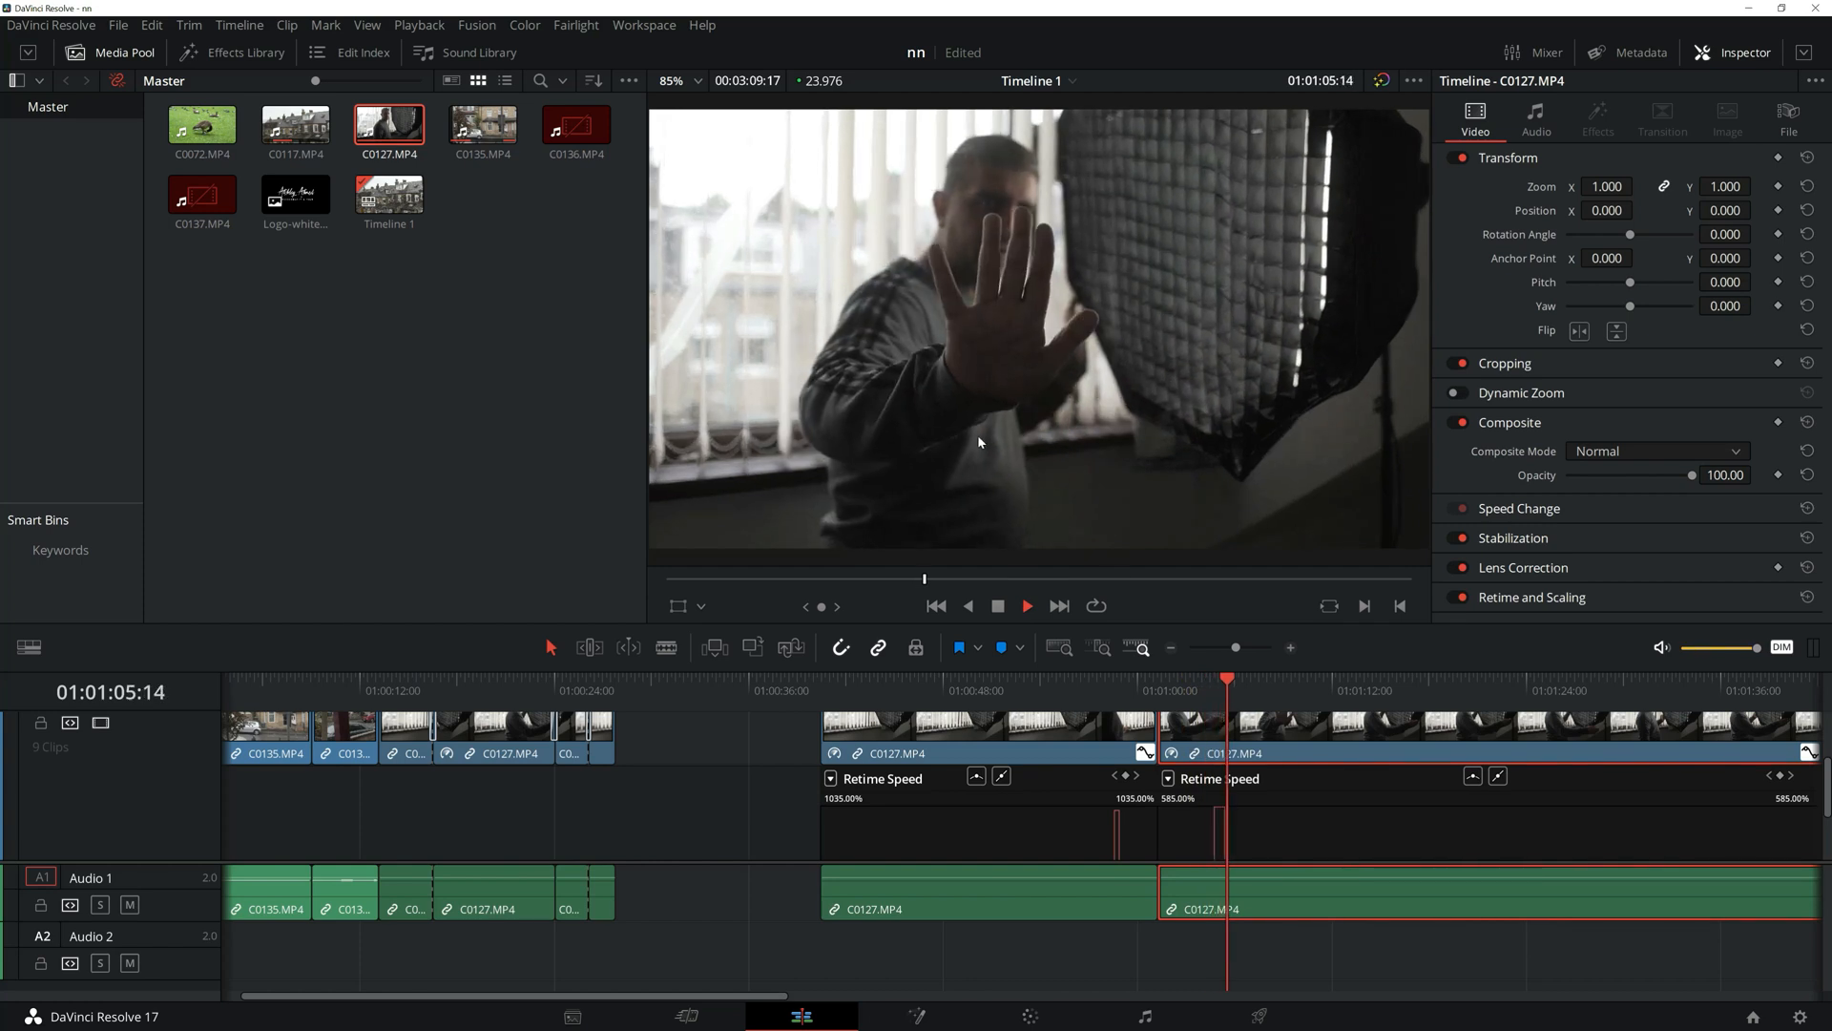
{"action": "left_click", "coordinate": [1200, 689]}
{"action": "left_click", "coordinate": [1000, 606]}
- Position the playhead at 01:01:14:00 on the second clip's Retime Speed curve for a further keyframe
{"action": "left_click_drag", "start_coordinate": [1827, 803], "coordinate": [1827, 841]}
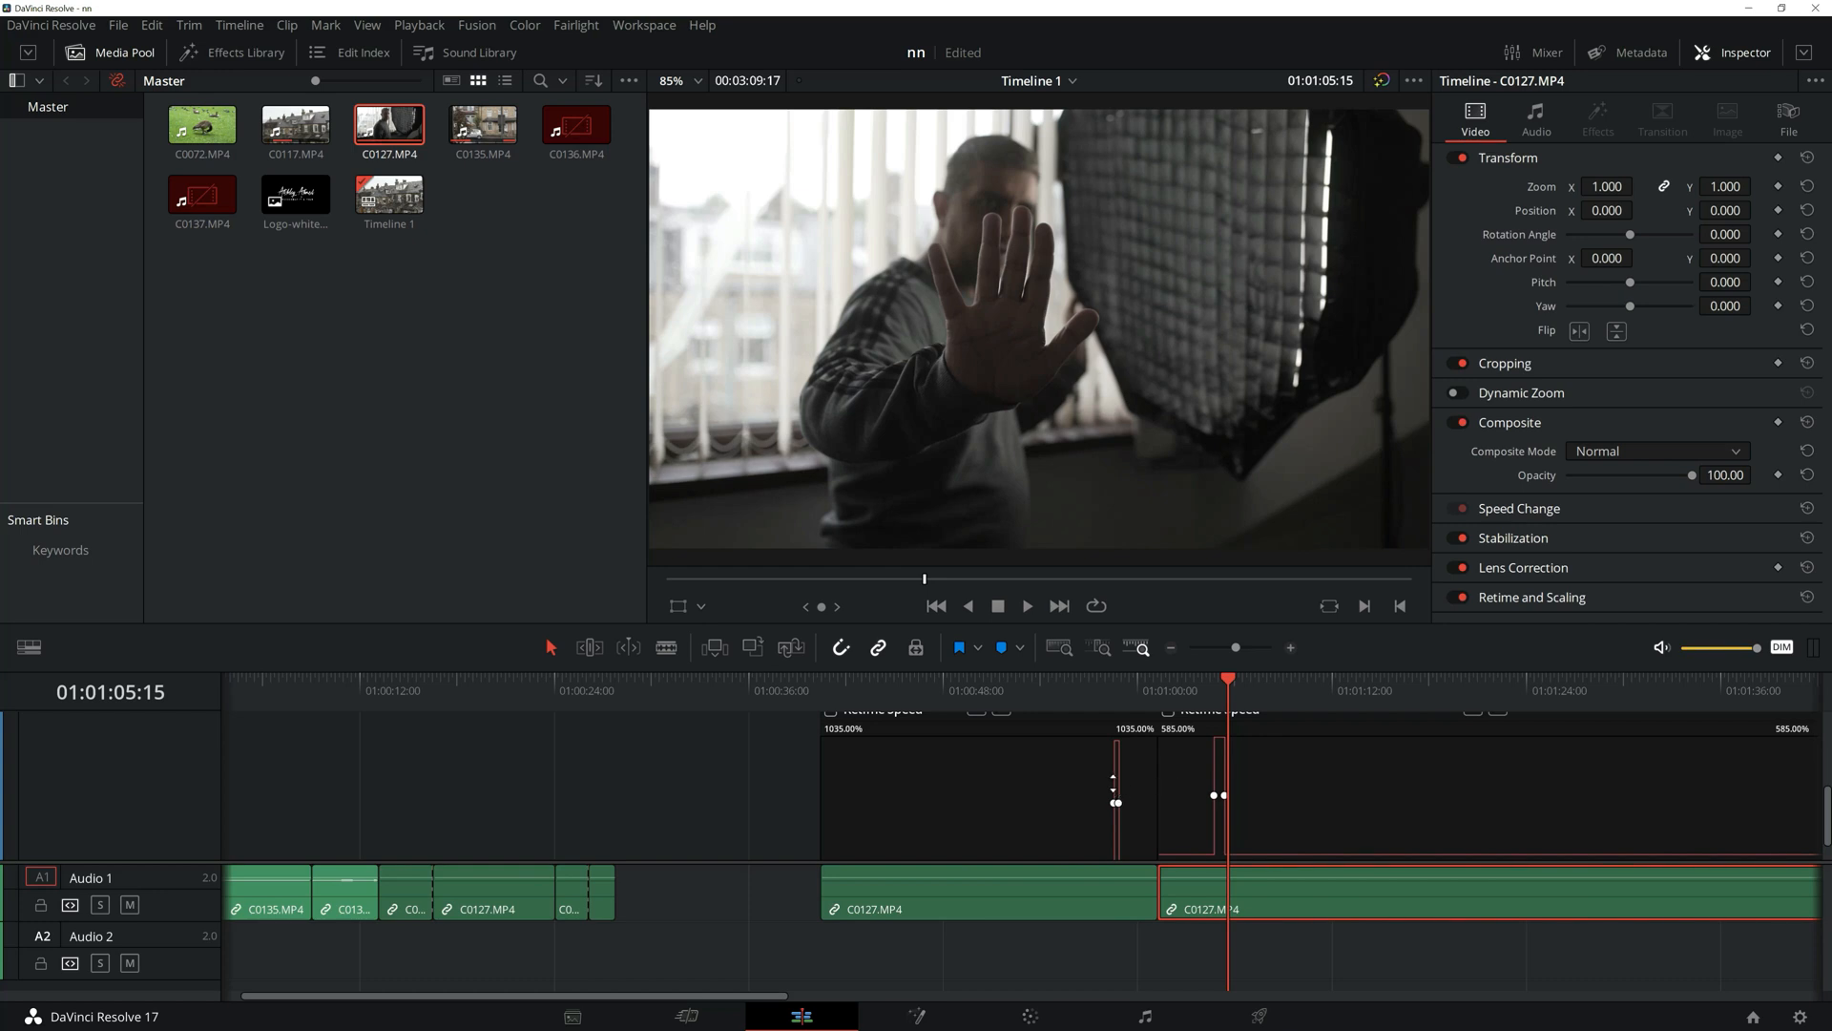
{"action": "scroll", "coordinate": [1231, 807], "scroll_direction": "up", "scroll_amount": 3}
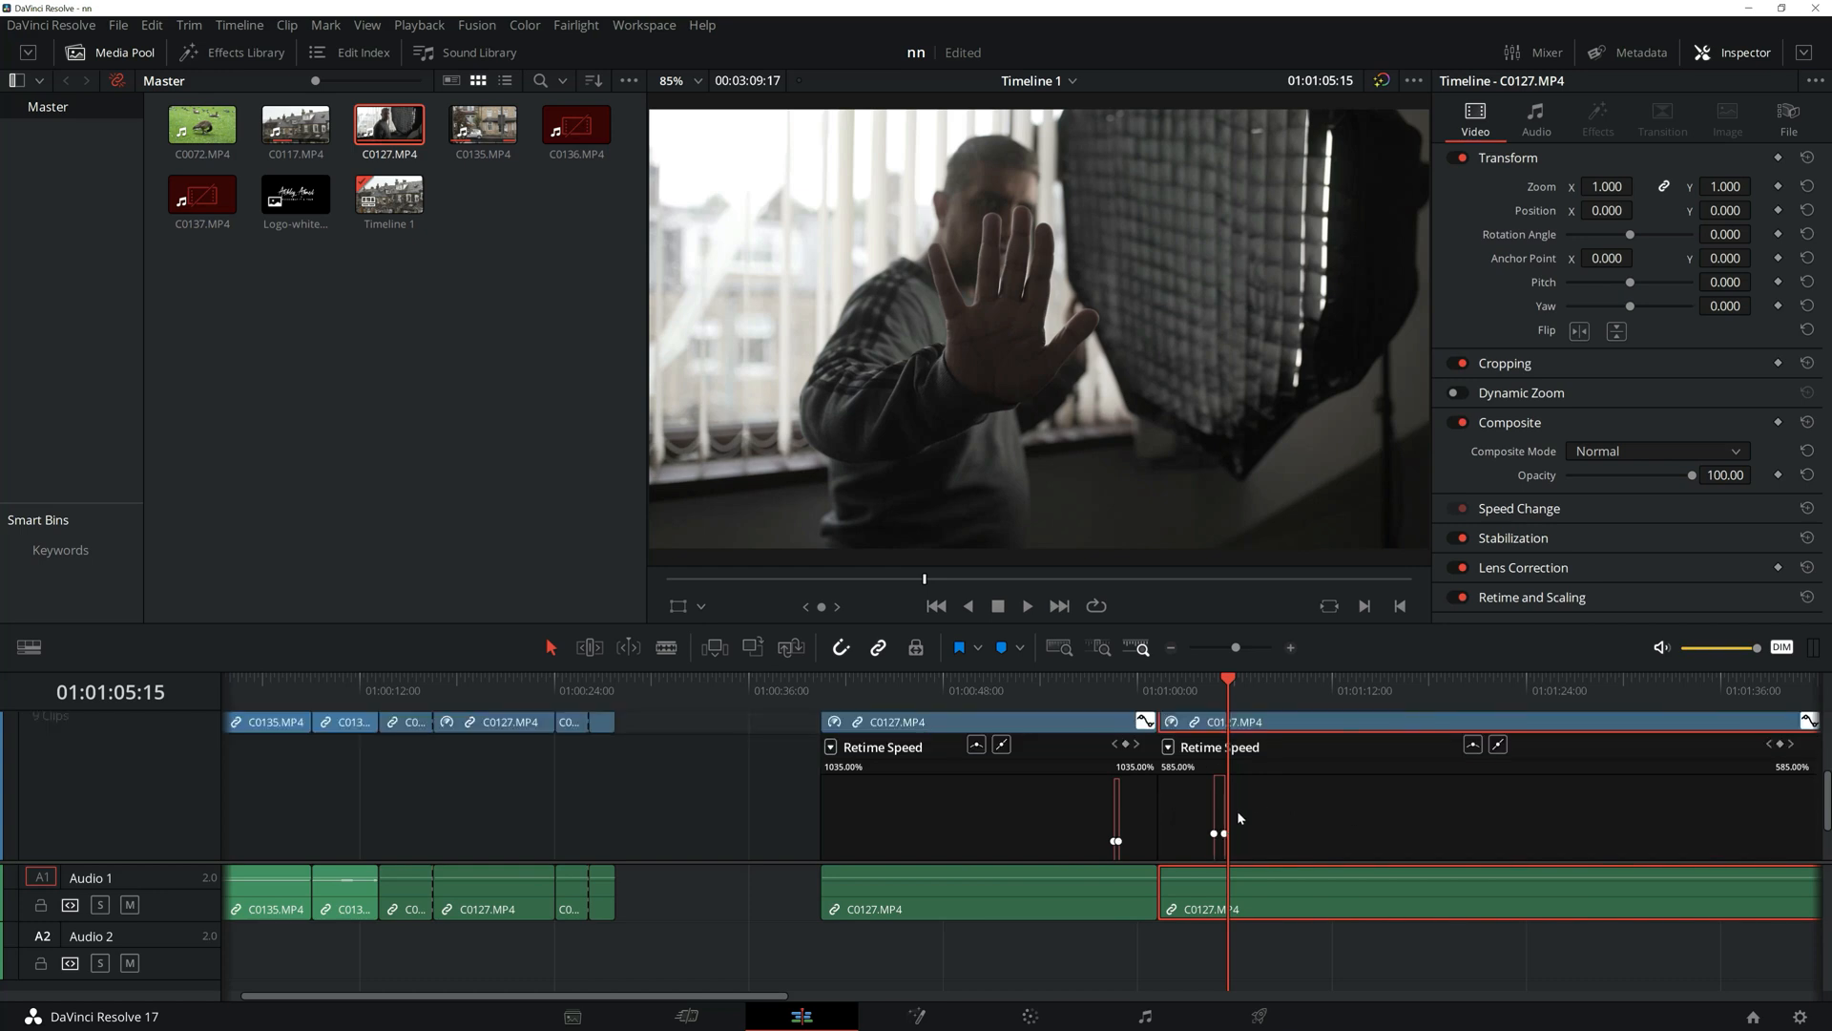
{"action": "scroll", "coordinate": [1356, 739], "scroll_direction": "down", "scroll_amount": 2}
{"action": "left_click_drag", "start_coordinate": [1361, 689], "coordinate": [1363, 689]}
{"action": "scroll", "coordinate": [1382, 777], "scroll_direction": "down", "scroll_amount": 2}
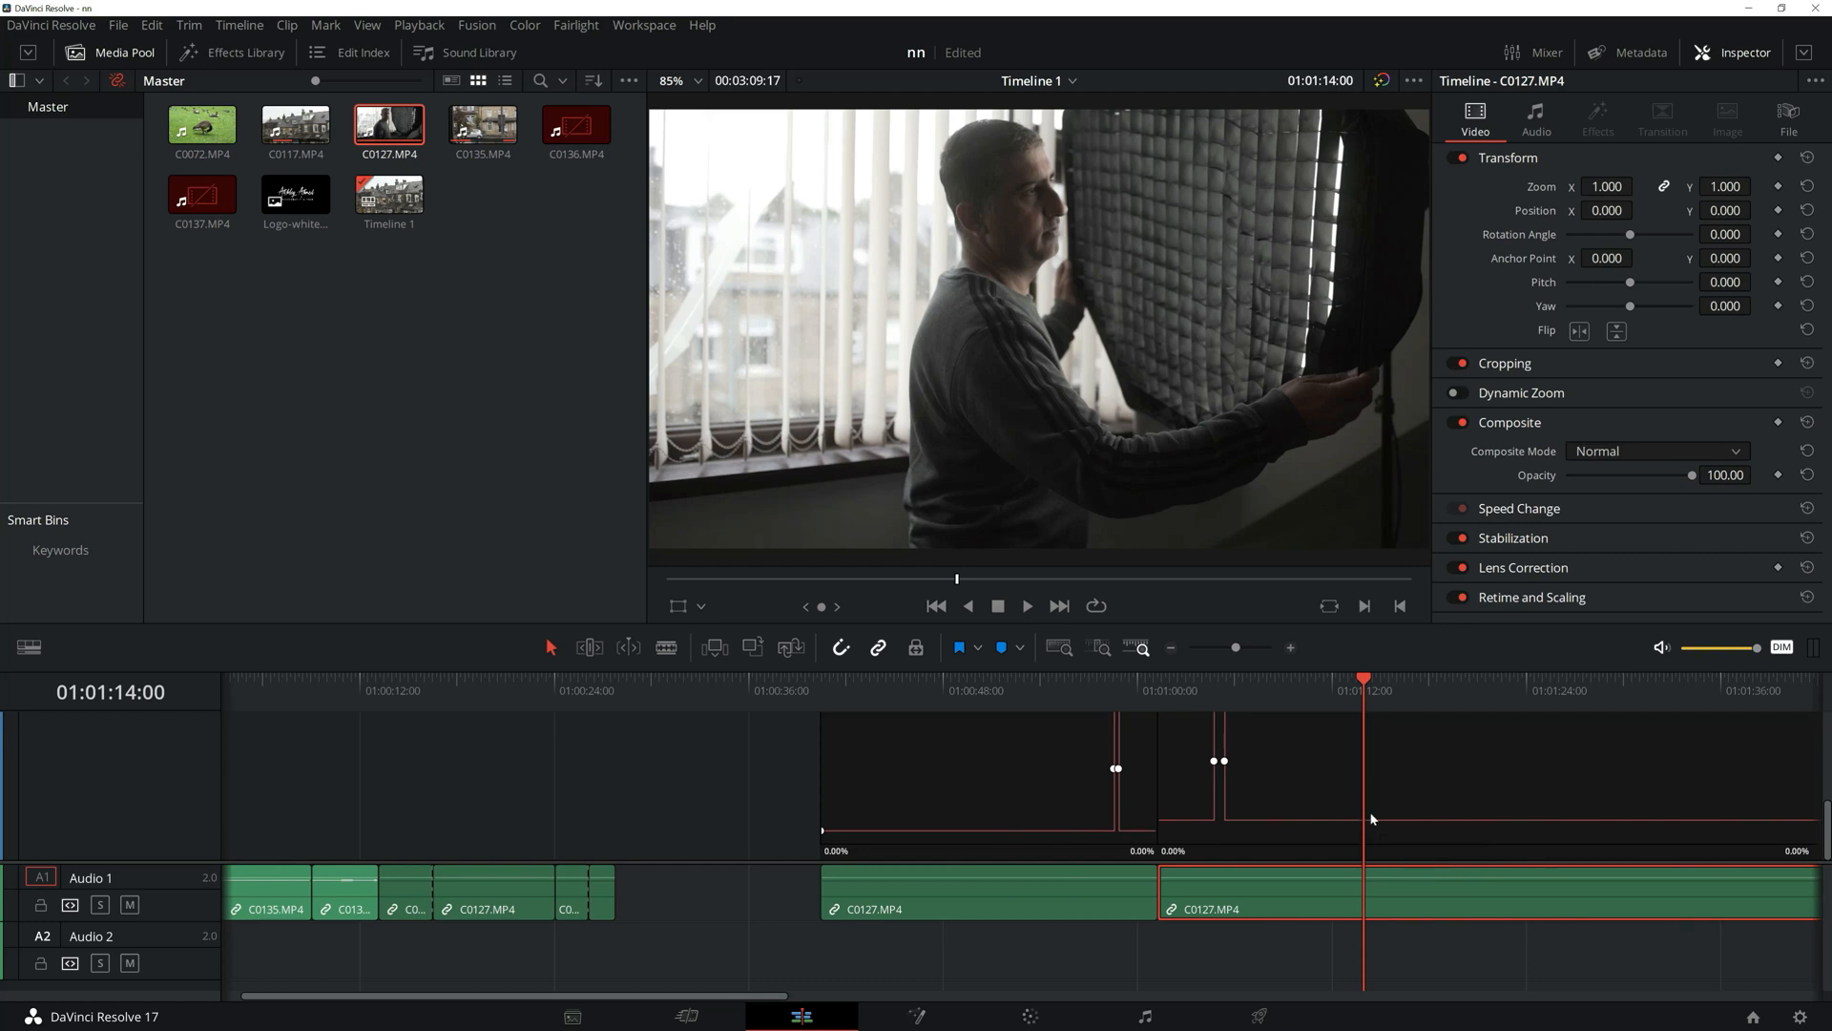
{"action": "key", "text": "period"}
{"action": "key", "text": "period"}
{"action": "key", "text": "period"}
{"action": "key", "text": "period"}
{"action": "key", "text": "period"}
{"action": "key", "text": "period"}
{"action": "key", "text": "period"}
{"action": "key", "text": "period"}
{"action": "key", "text": "period"}
{"action": "key", "text": "period"}
{"action": "key", "text": "period"}
{"action": "key", "text": "period"}
{"action": "key", "text": "period"}
{"action": "key", "text": "period"}
{"action": "key", "text": "period"}
{"action": "key", "text": "period"}
{"action": "key", "text": "period"}
{"action": "key", "text": "period"}
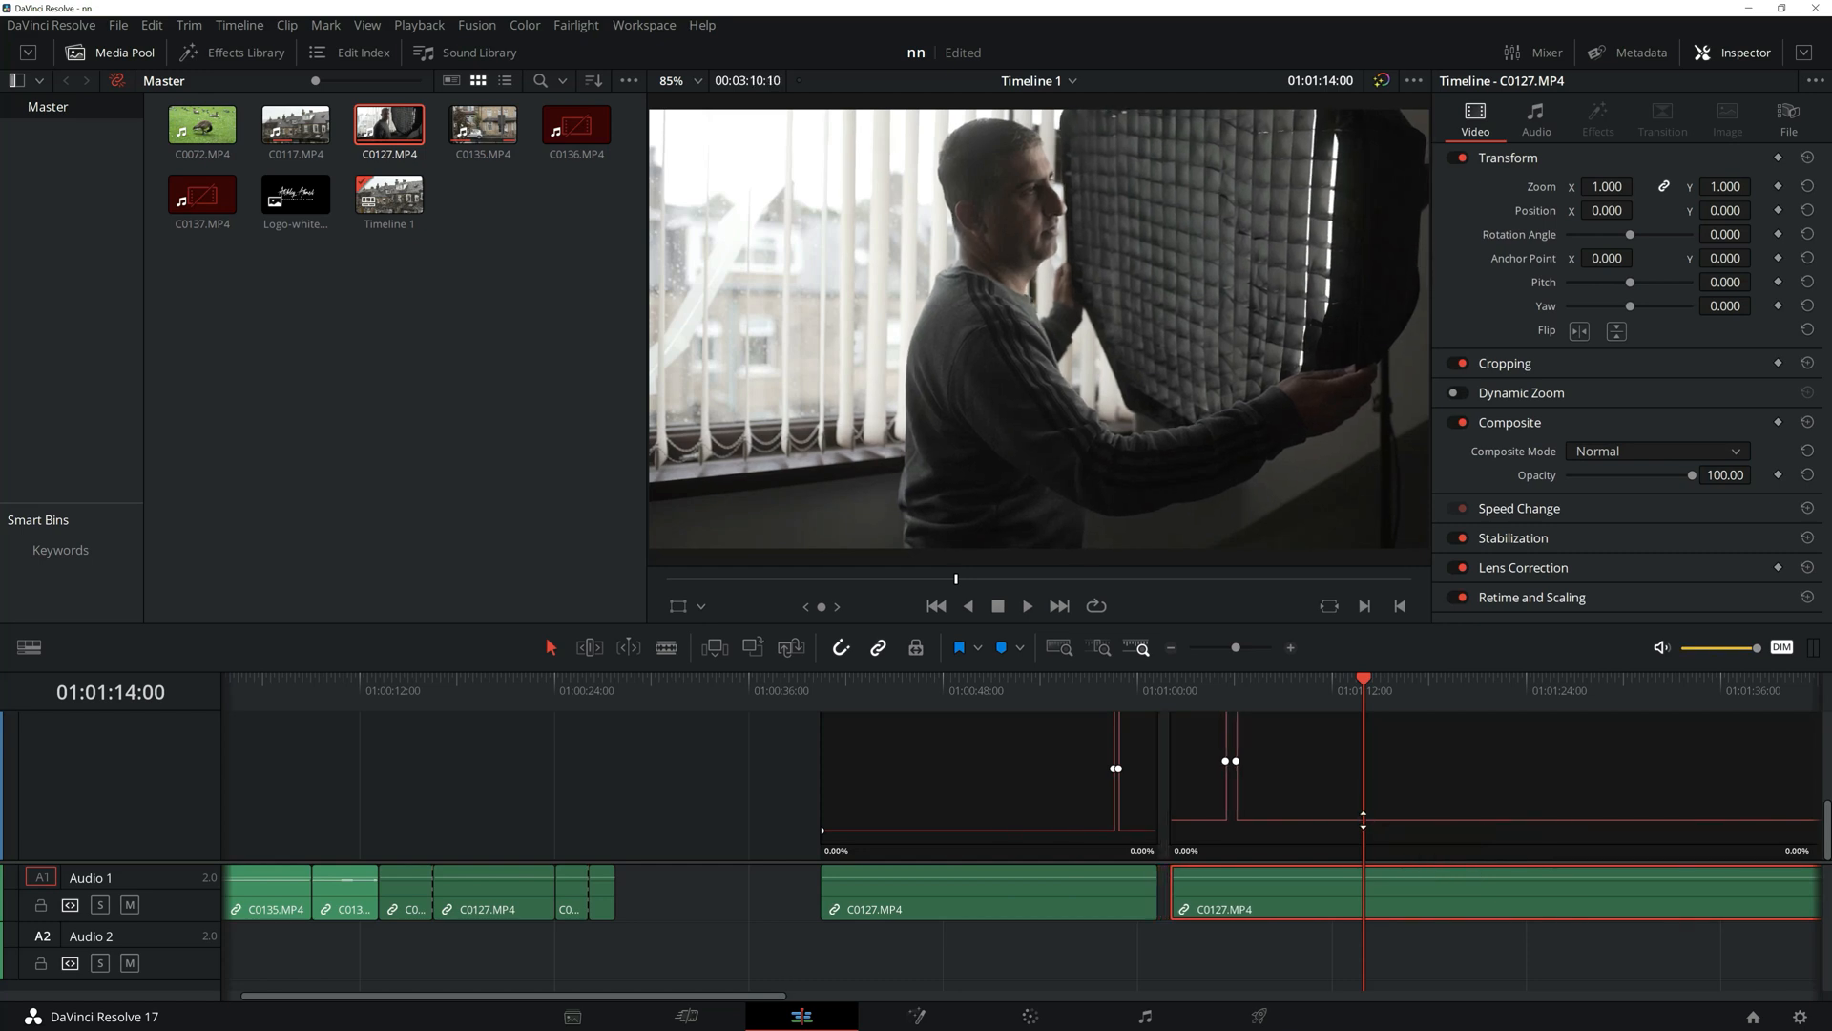
{"action": "key", "text": "comma"}
{"action": "key", "text": "comma"}
{"action": "key", "text": "comma"}
{"action": "key", "text": "comma"}
{"action": "key", "text": "comma"}
{"action": "key", "text": "comma"}
{"action": "key", "text": "comma"}
{"action": "key", "text": "comma"}
{"action": "key", "text": "comma"}
{"action": "key", "text": "comma"}
{"action": "key", "text": "comma"}
{"action": "key", "text": "comma"}
{"action": "key", "text": "comma"}
{"action": "key", "text": "comma"}
{"action": "key", "text": "comma"}
{"action": "key", "text": "comma"}
{"action": "key", "text": "comma"}
{"action": "key", "text": "comma"}
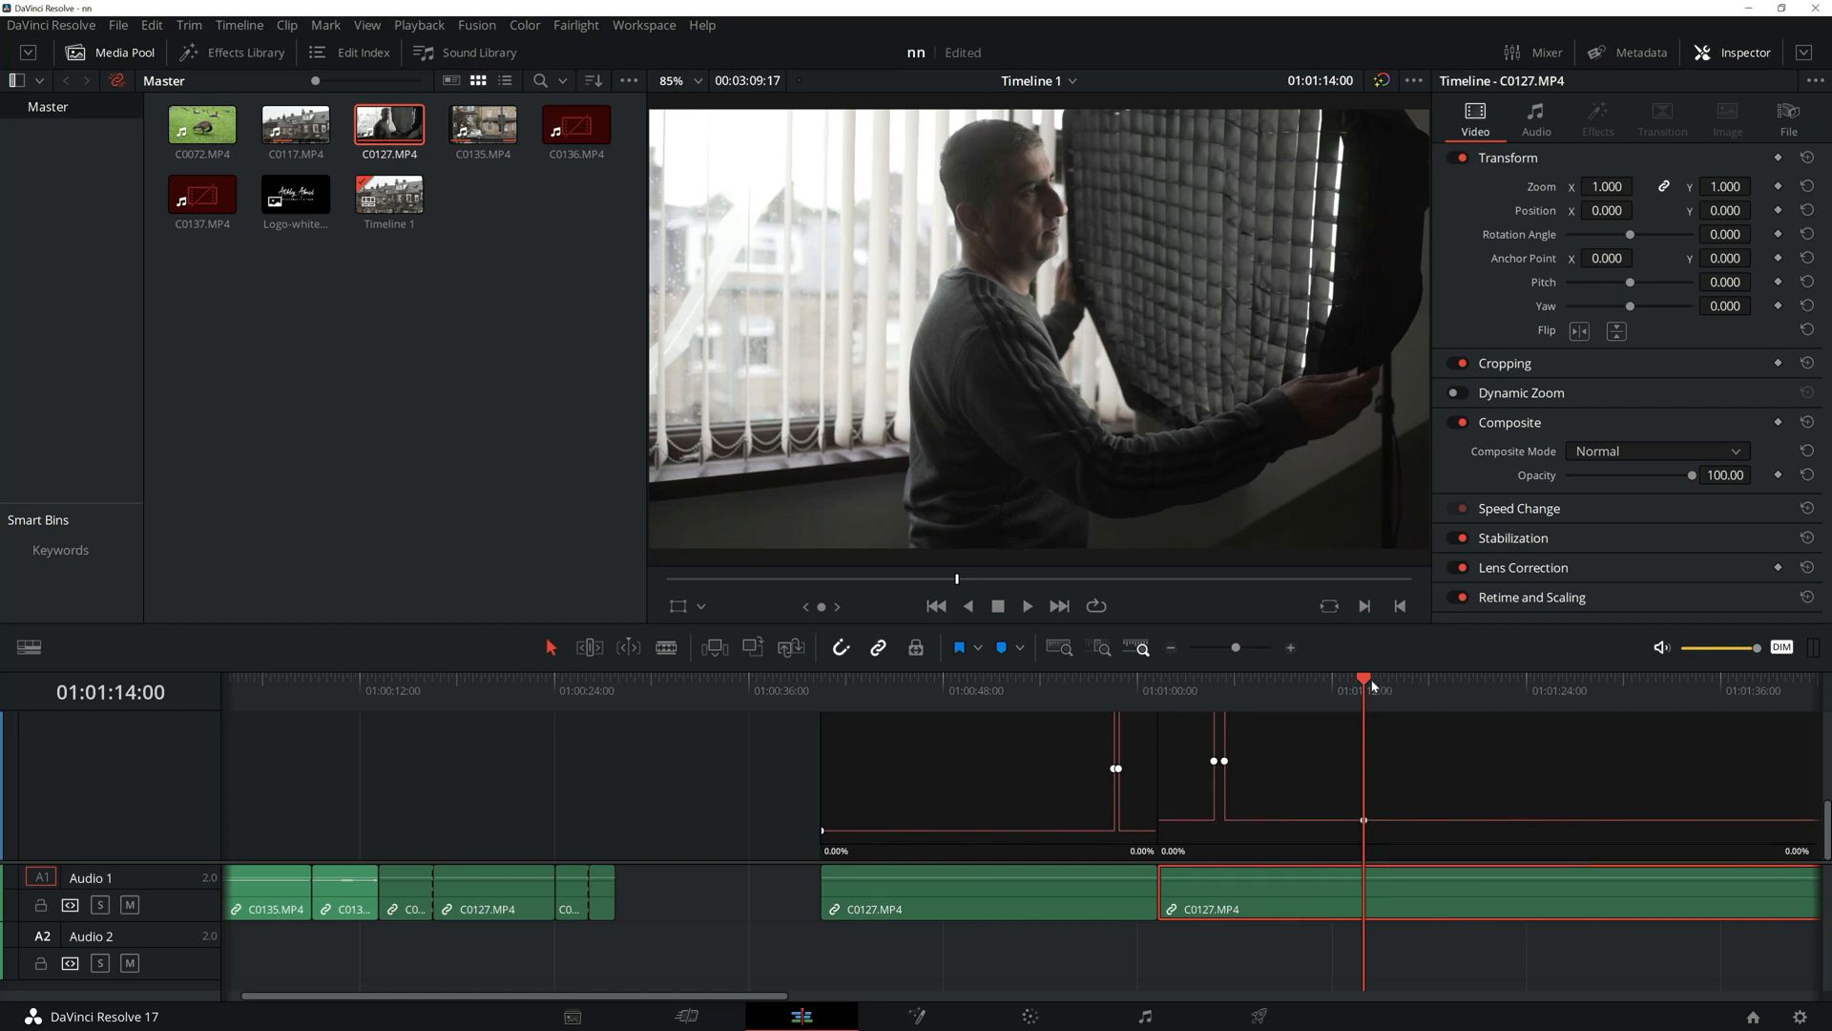
- Add a Retime Speed keyframe to the second C0127.MP4 clip at 01:01:44:22
{"action": "left_click_drag", "start_coordinate": [1367, 679], "coordinate": [1772, 692]}
{"action": "left_click_drag", "start_coordinate": [1497, 695], "coordinate": [1492, 696]}
{"action": "left_click", "coordinate": [1496, 819], "text": "alt"}
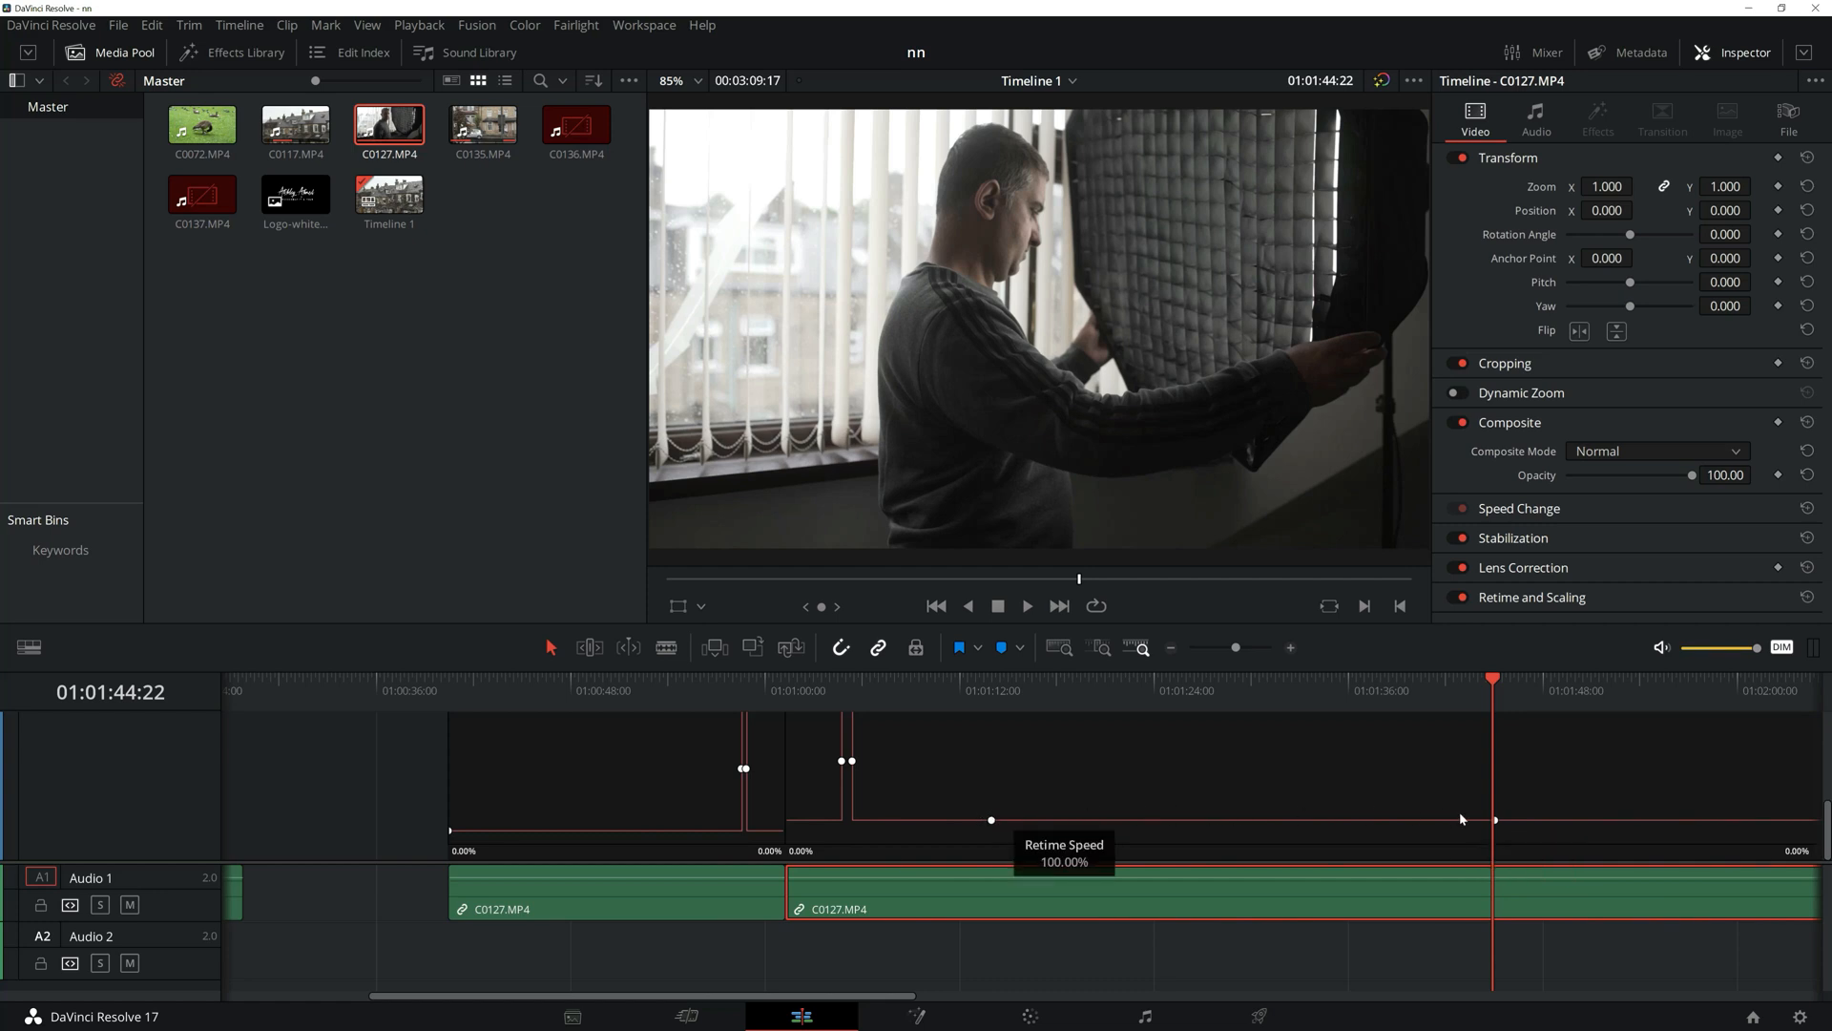
- Raise the speed of the second clip's section between the keyframe at 01:01:14:00 and the last keyframe to about 1025%
{"action": "left_click_drag", "start_coordinate": [1273, 820], "coordinate": [1133, 358]}
{"action": "scroll", "coordinate": [1028, 806], "scroll_direction": "up", "scroll_amount": 2}
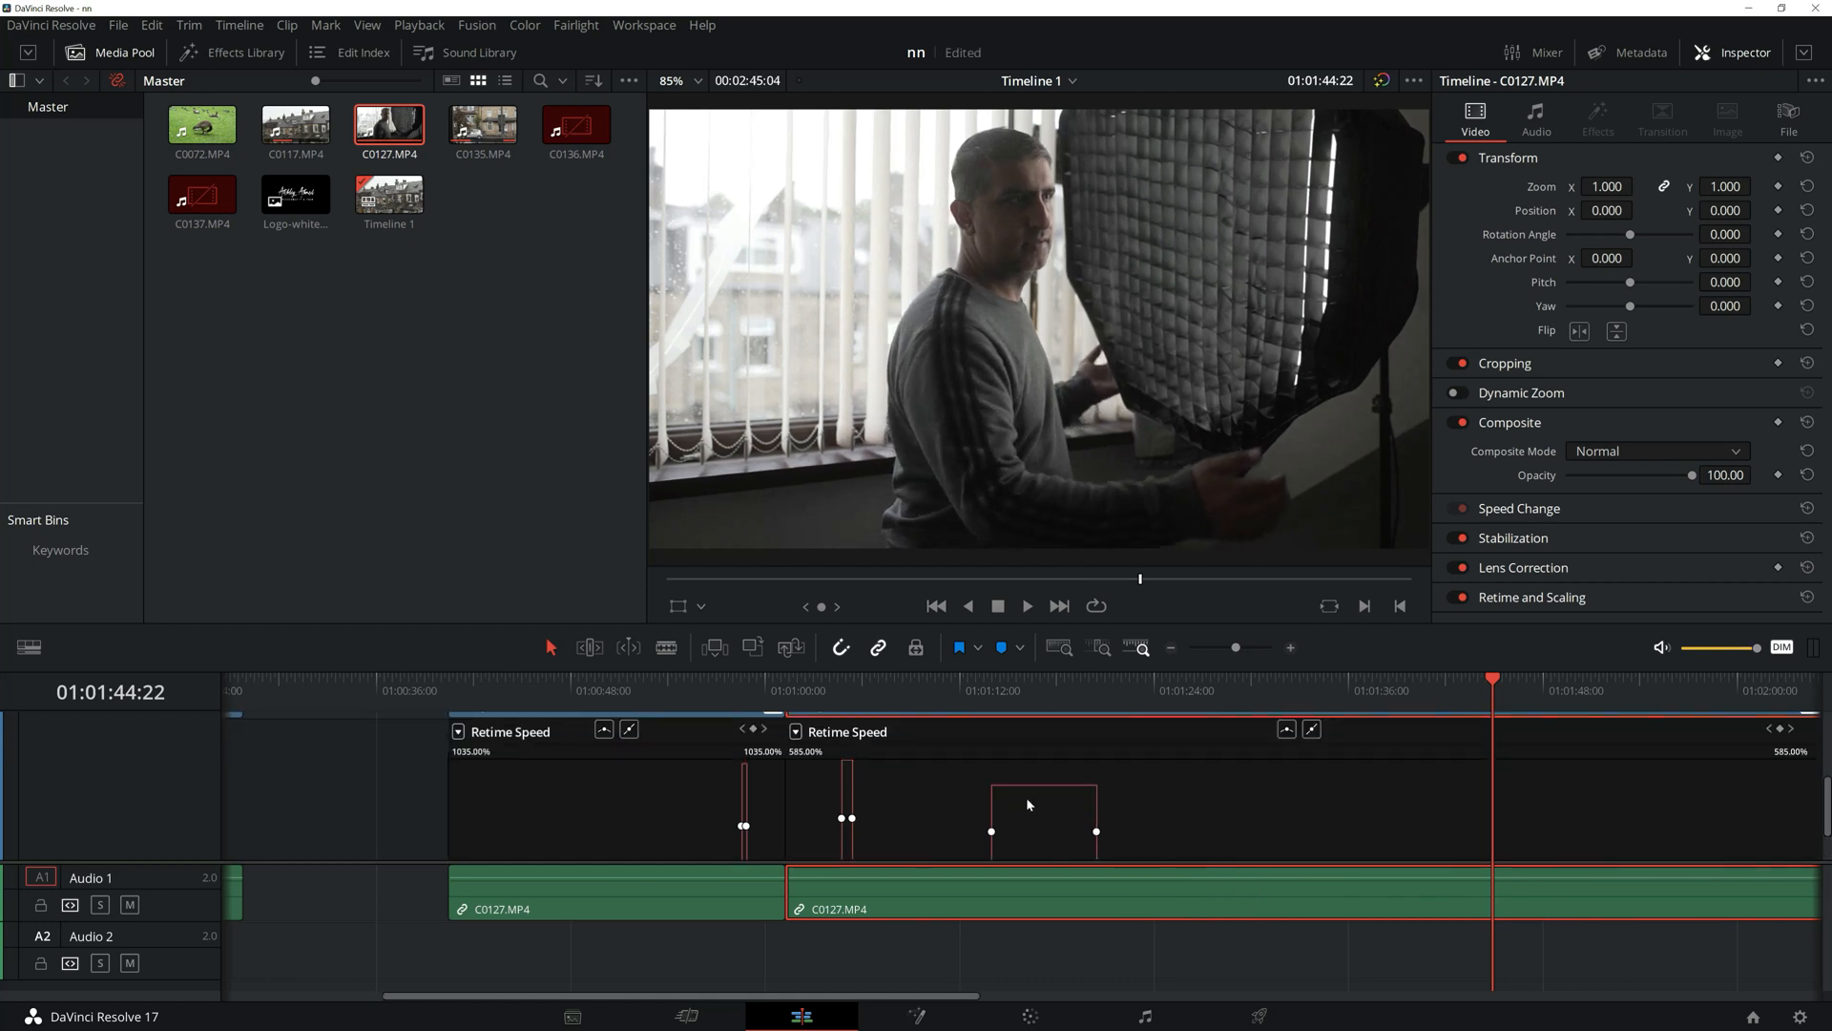
{"action": "left_click_drag", "start_coordinate": [1047, 790], "coordinate": [1048, 712]}
{"action": "left_click_drag", "start_coordinate": [1790, 755], "coordinate": [1825, 757]}
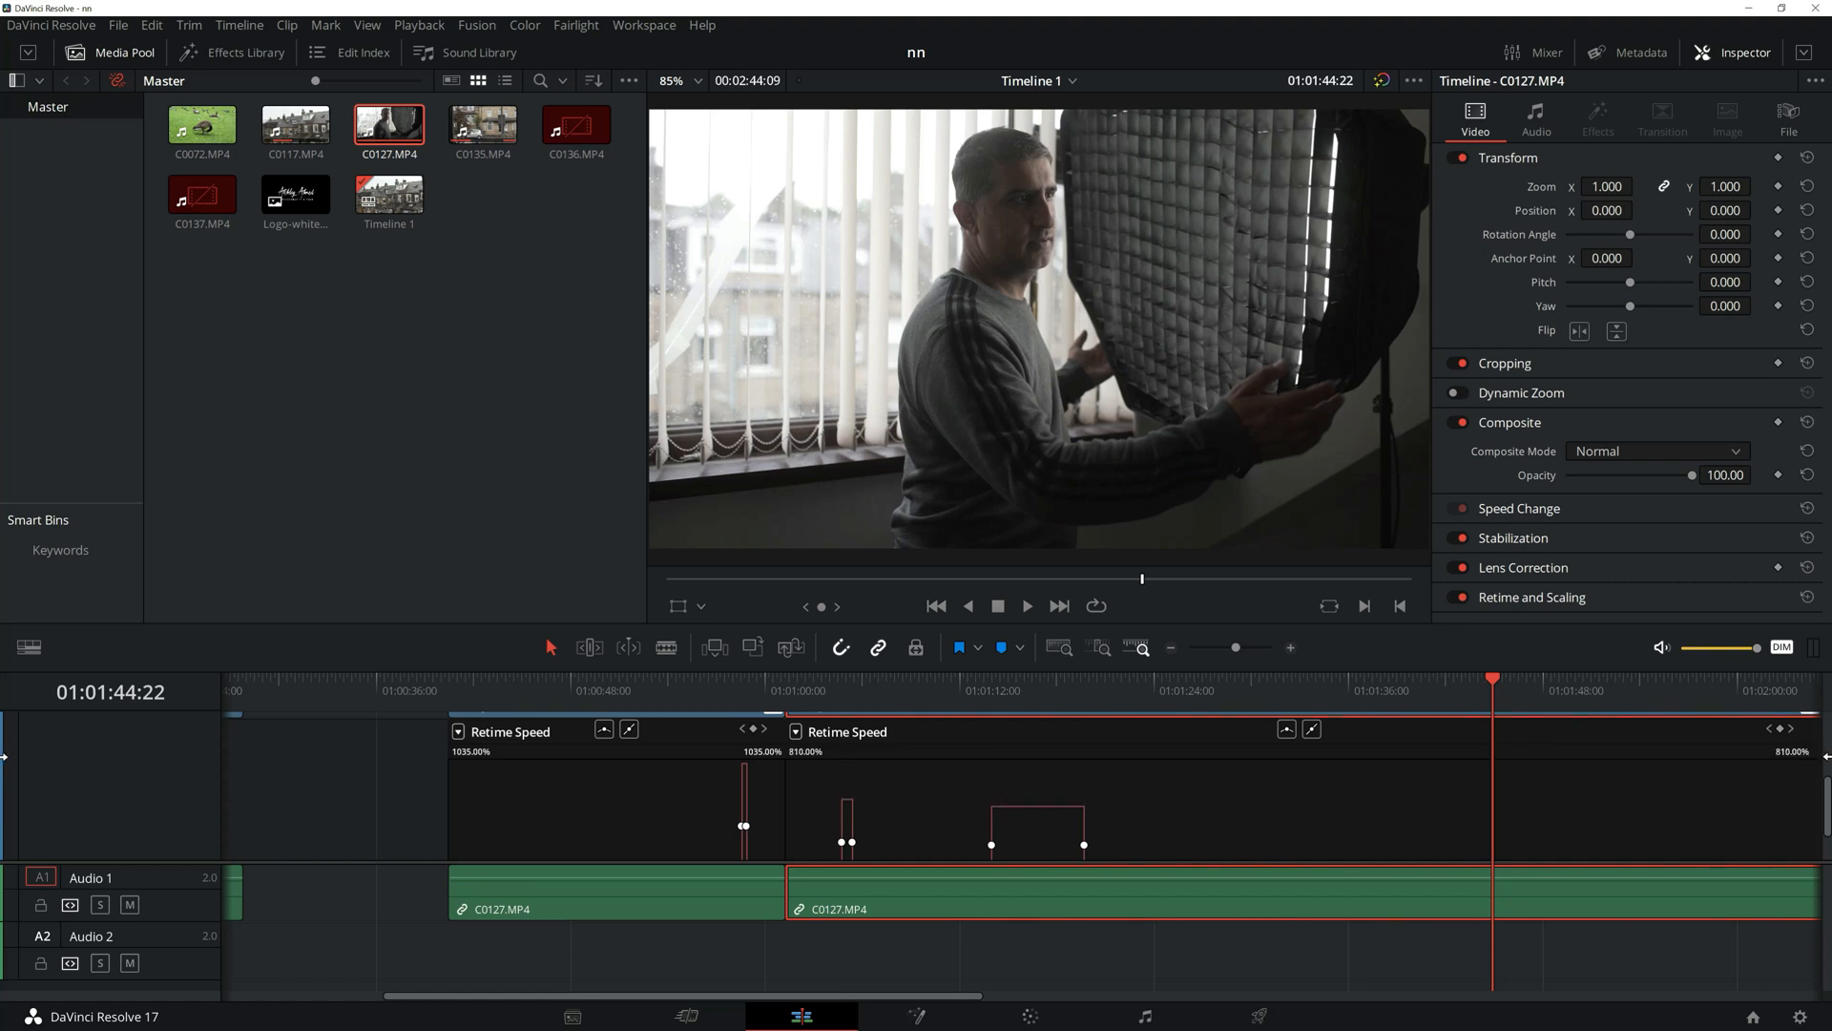
{"action": "left_click_drag", "start_coordinate": [1038, 837], "coordinate": [1037, 759]}
{"action": "left_click_drag", "start_coordinate": [1792, 750], "coordinate": [1826, 751]}
{"action": "left_click_drag", "start_coordinate": [1037, 791], "coordinate": [1018, 747]}
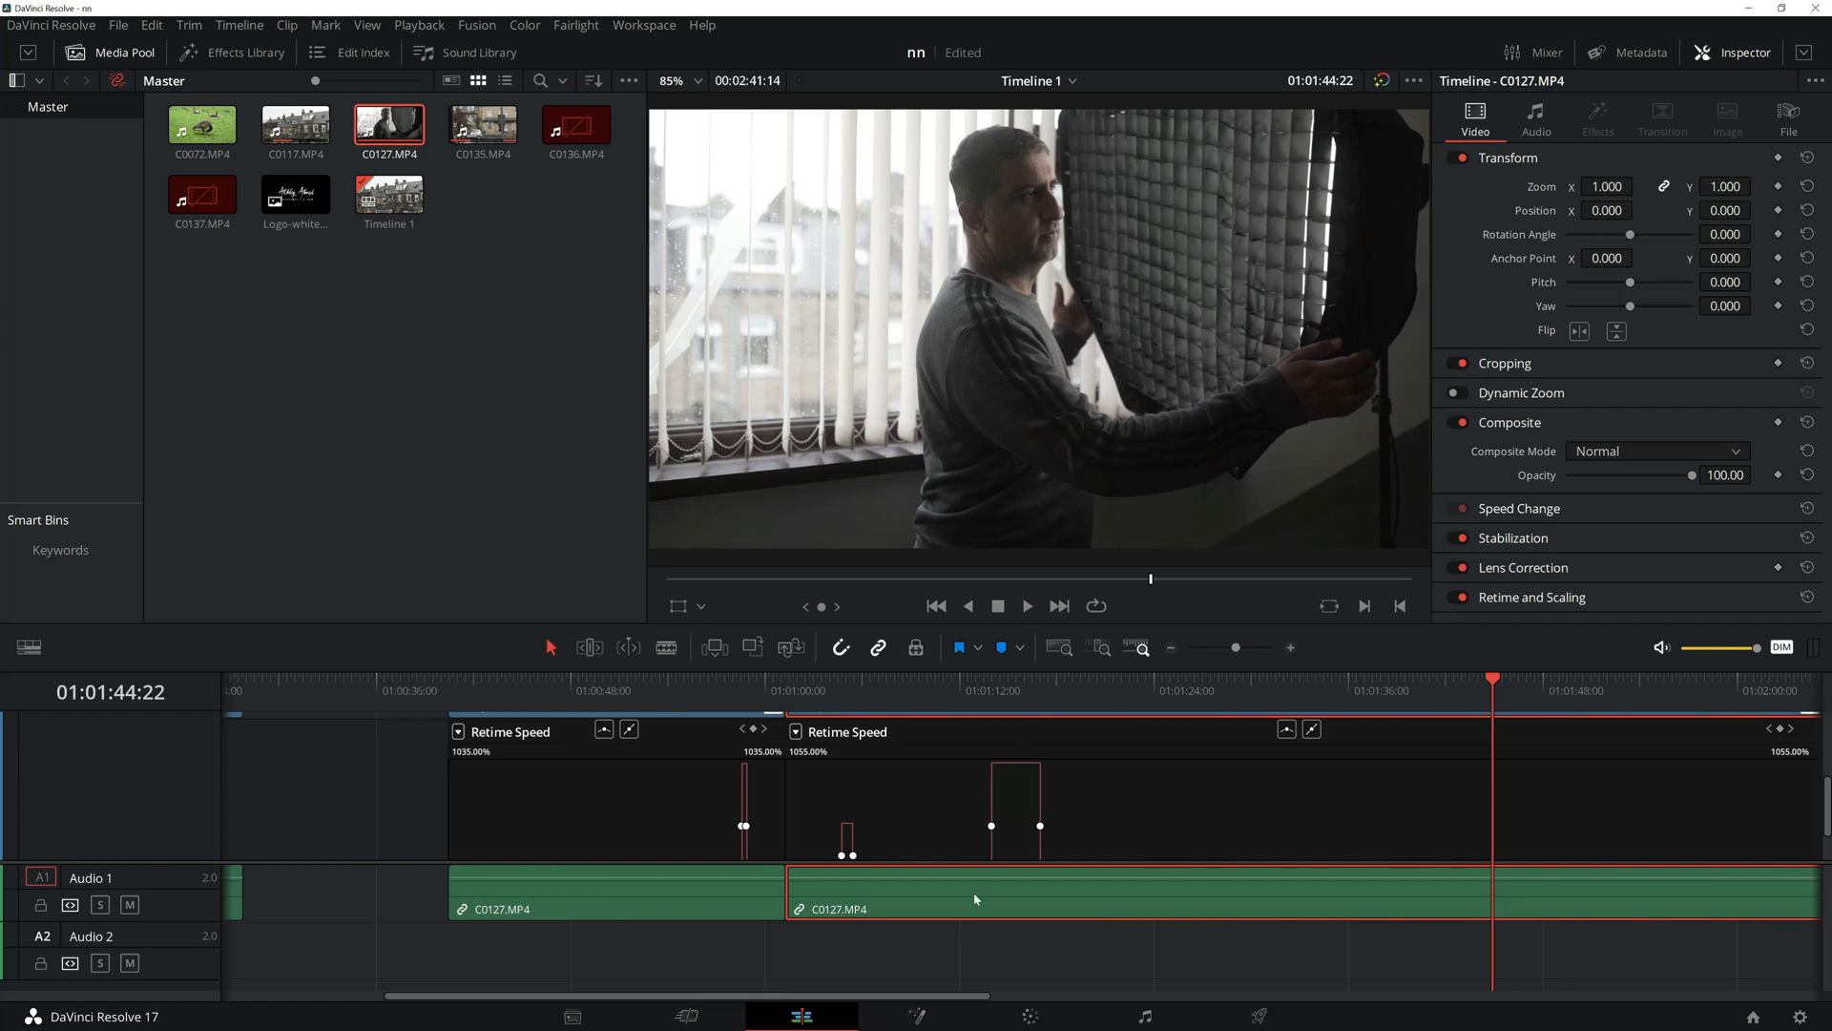
{"action": "scroll", "coordinate": [1008, 789], "scroll_direction": "up", "scroll_amount": 1}
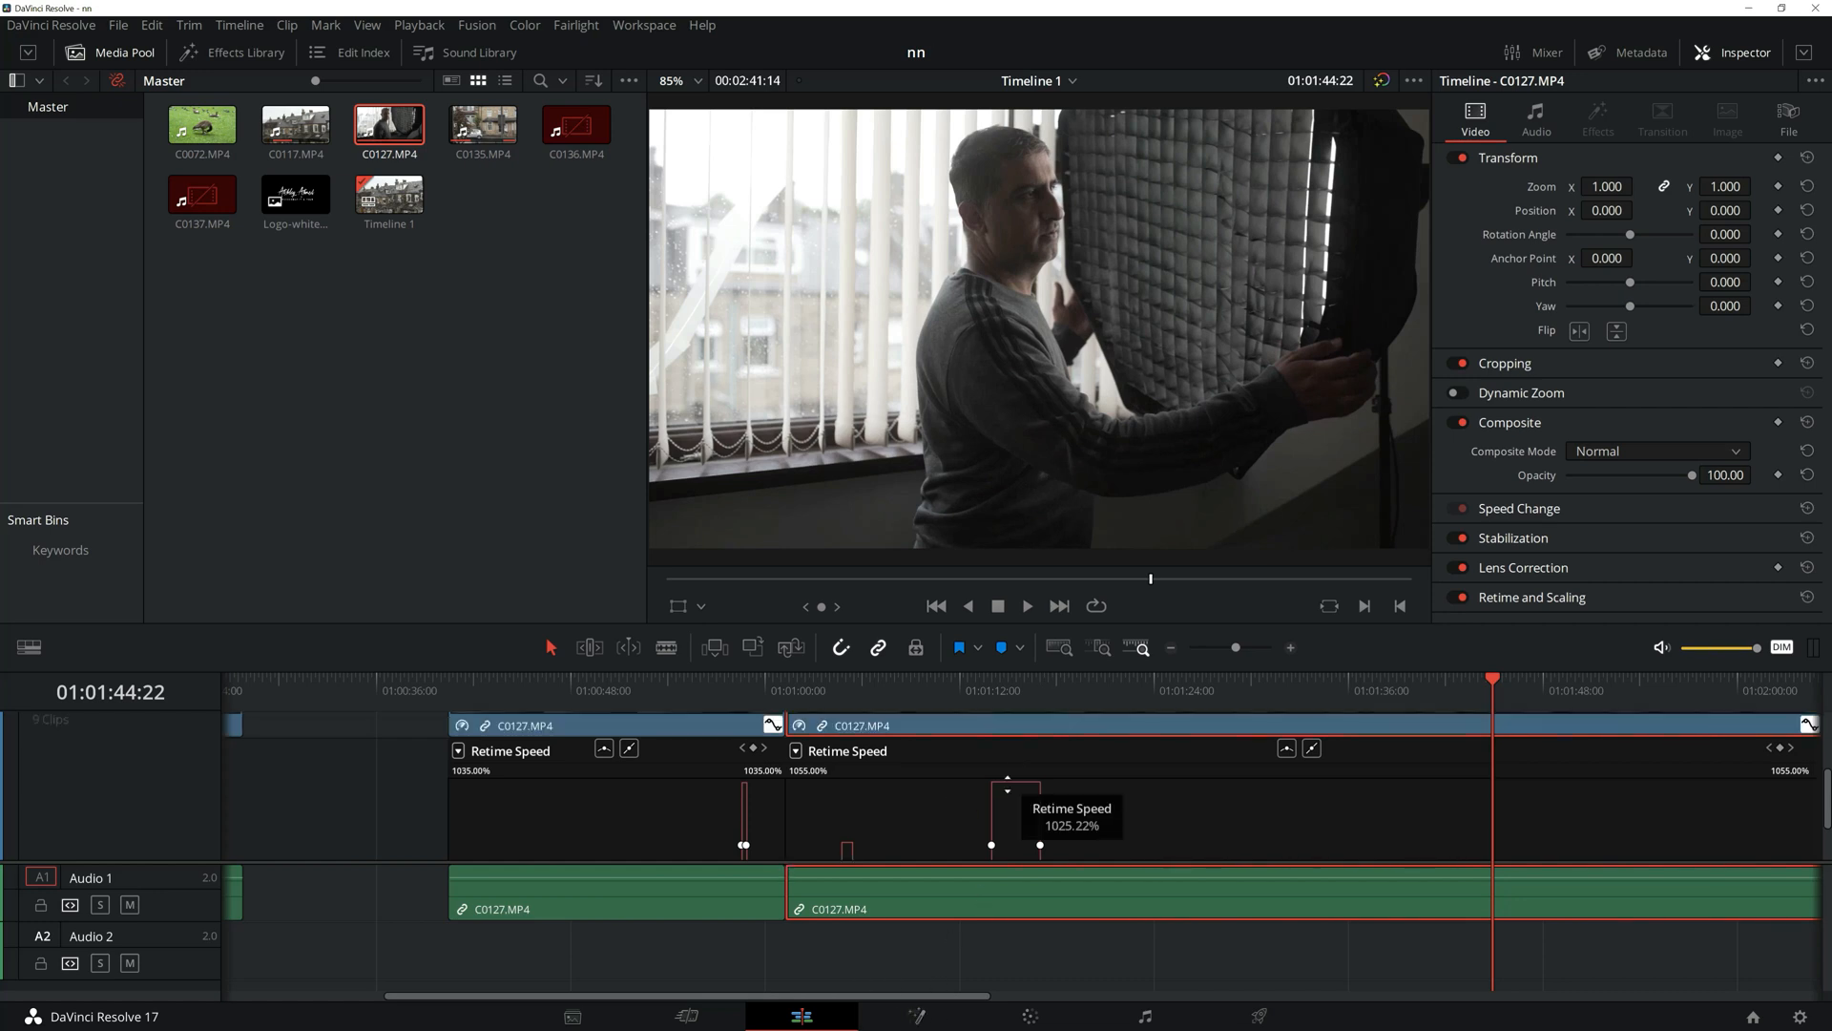
- Raise the speed of the second clip's section starting at 01:01:14:00 to about 1318% and play it from 01:01:10:01
{"action": "left_click_drag", "start_coordinate": [1782, 771], "coordinate": [1827, 769]}
{"action": "left_click_drag", "start_coordinate": [1009, 808], "coordinate": [986, 703]}
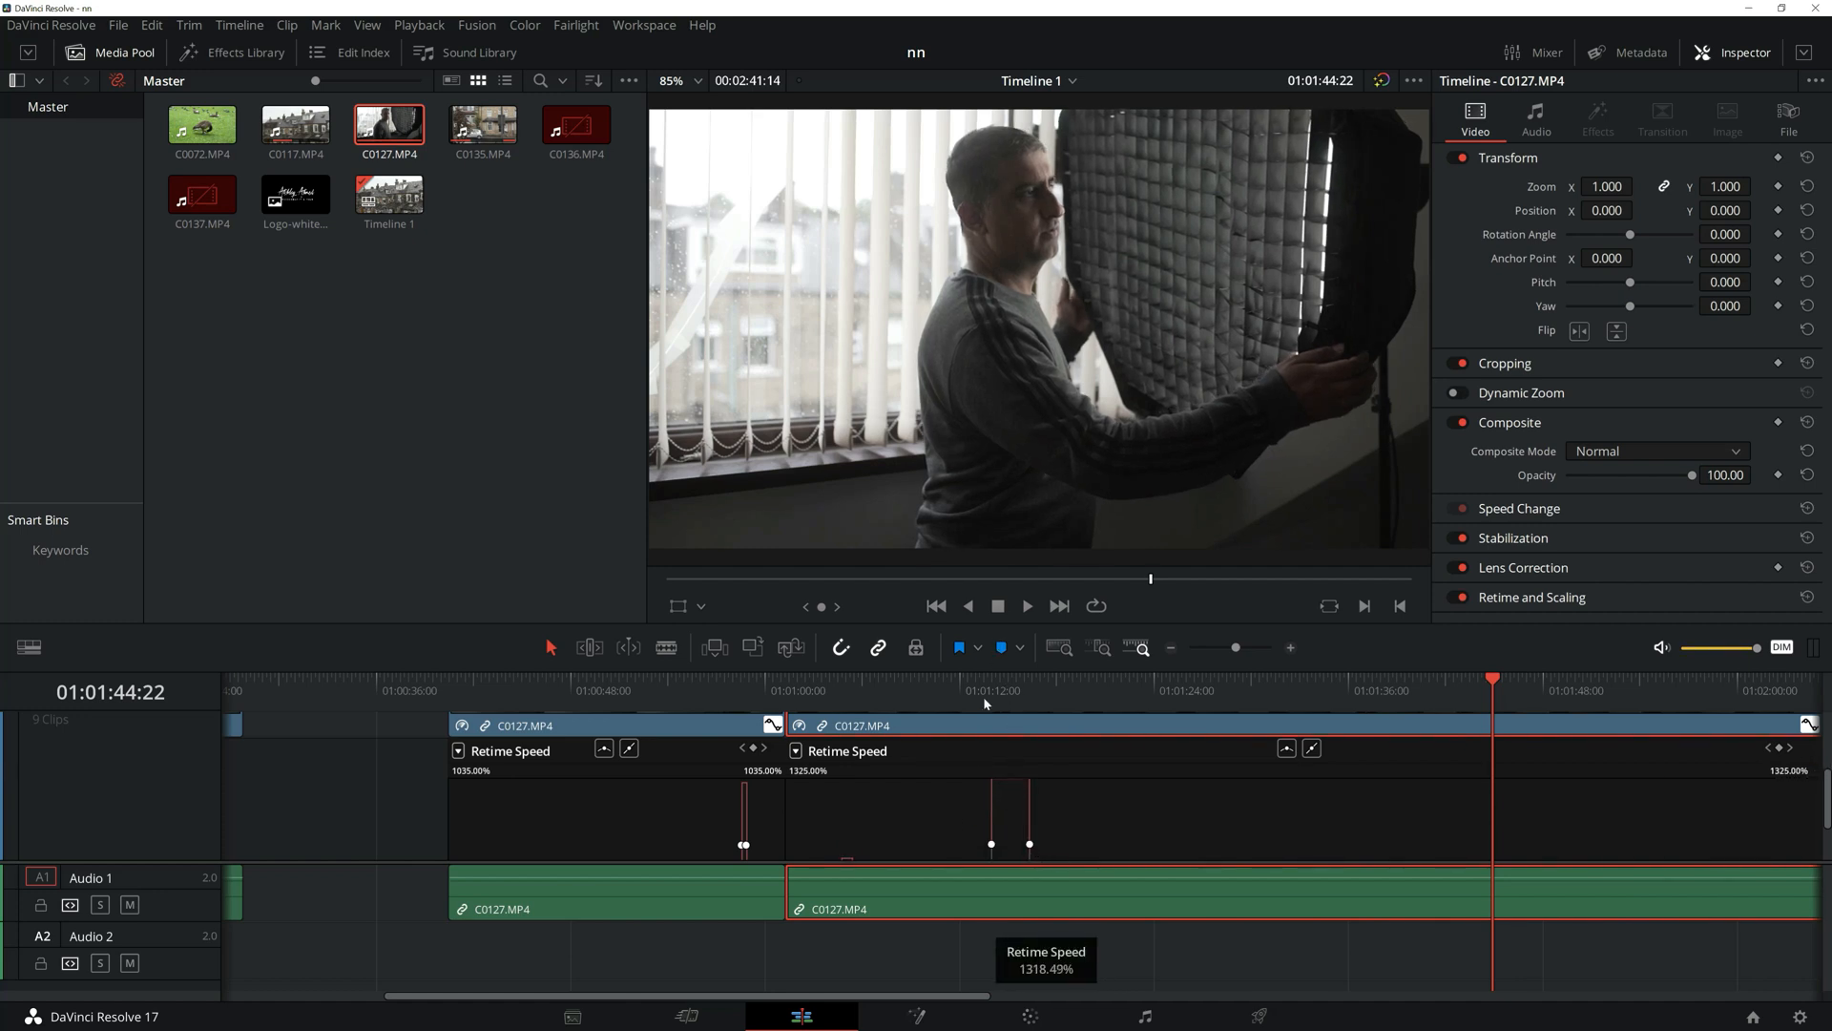
{"action": "scroll", "coordinate": [986, 776], "scroll_direction": "down", "scroll_amount": 4}
{"action": "left_click", "coordinate": [928, 687]}
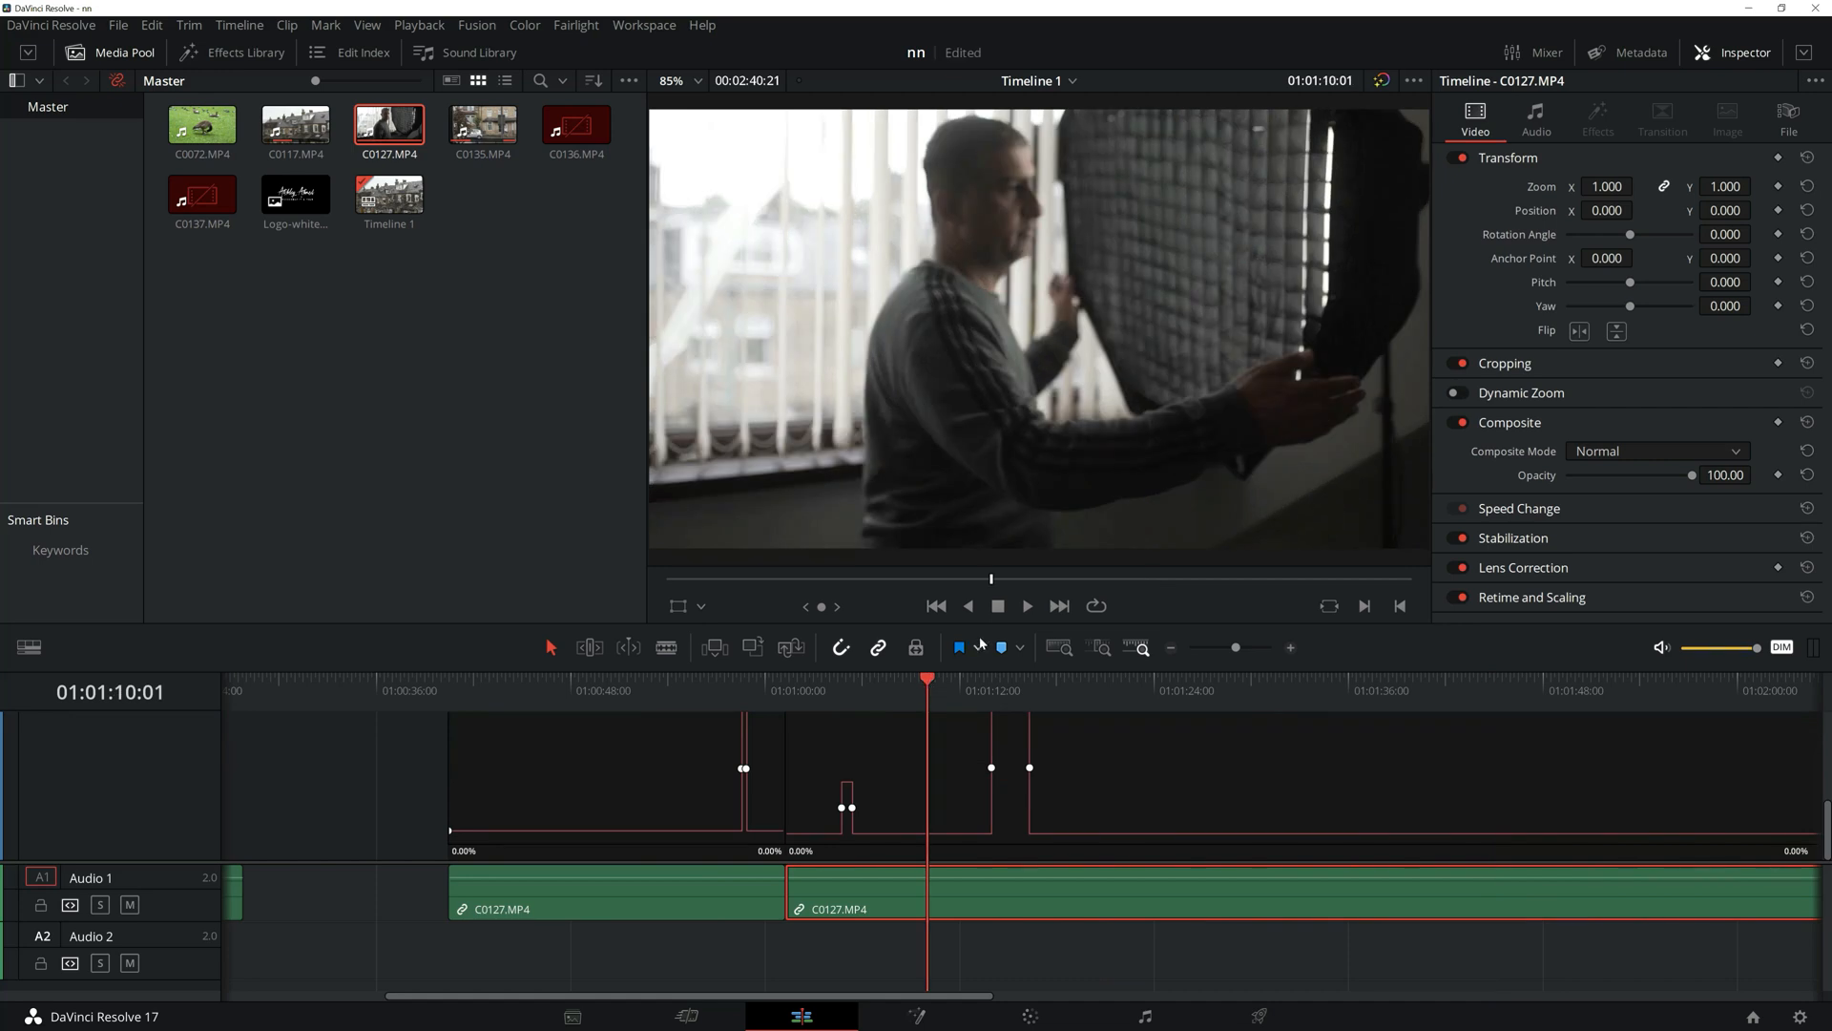
{"action": "left_click", "coordinate": [1026, 607]}
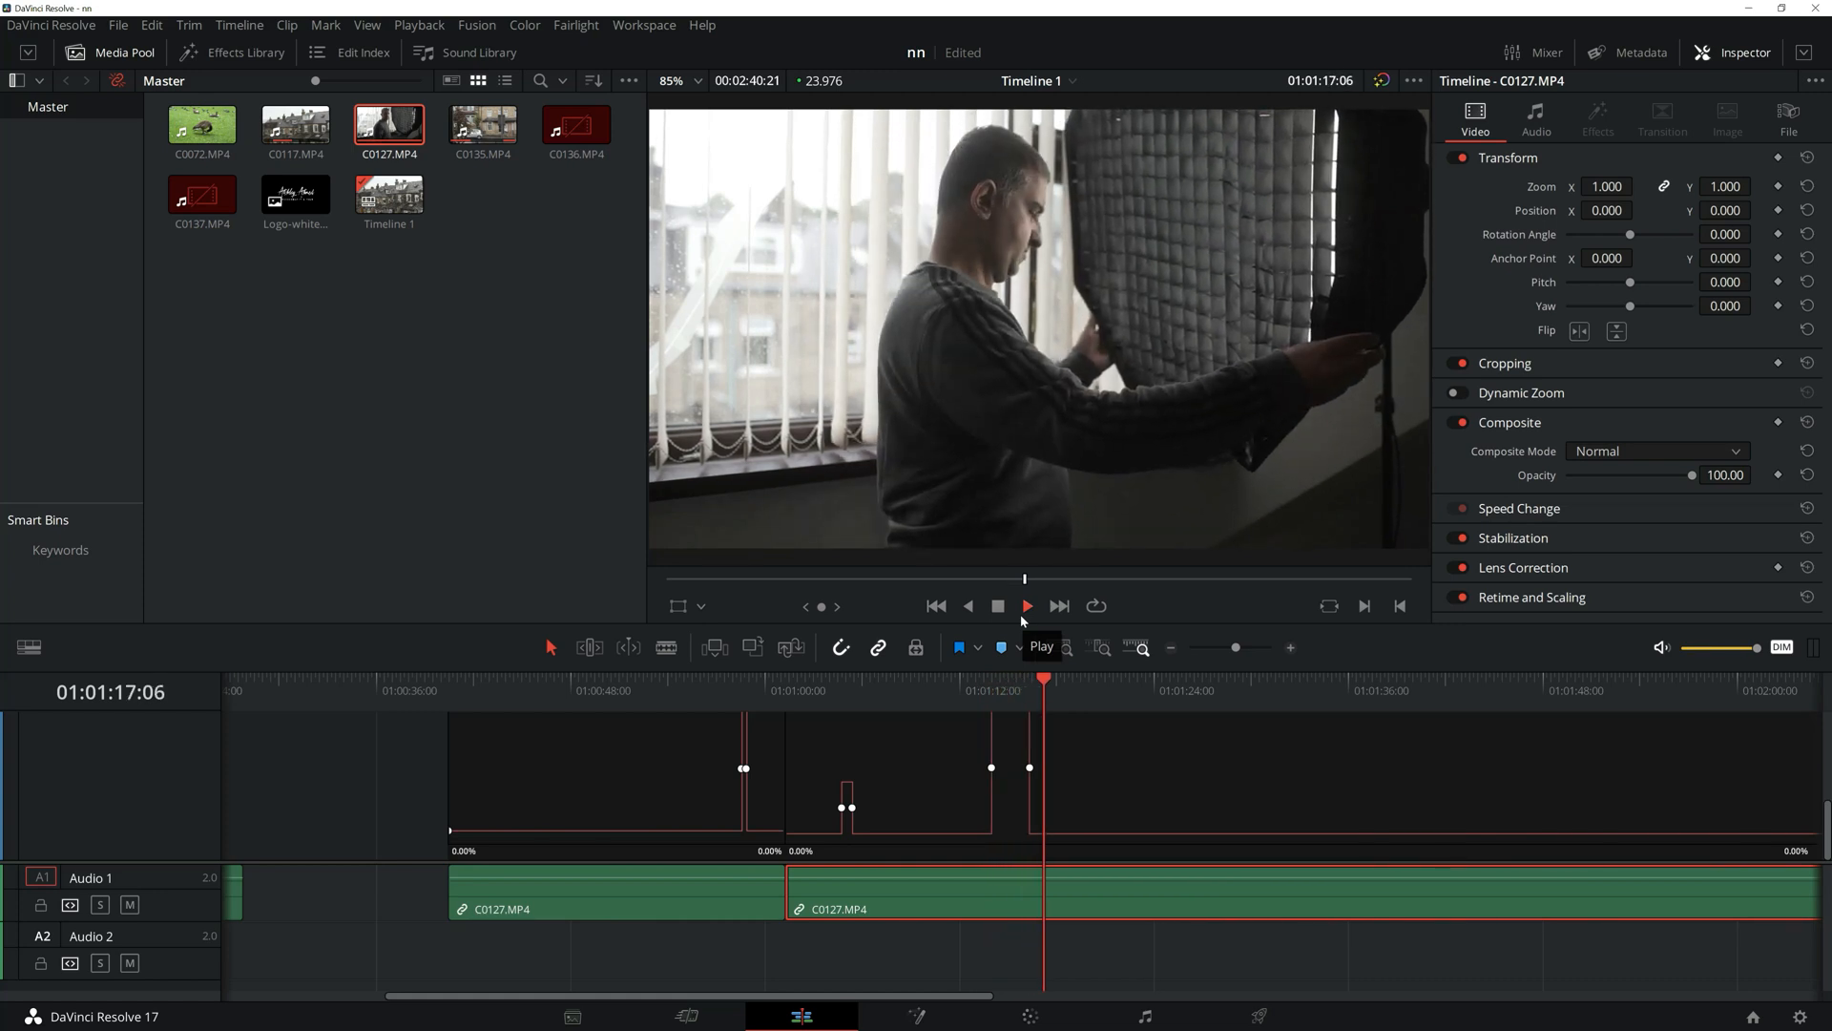
- Replay the second clip's new ramp, and play both C0127.MP4 clips from 01:00:56:13 through their sped-up sections
{"action": "left_click", "coordinate": [962, 683]}
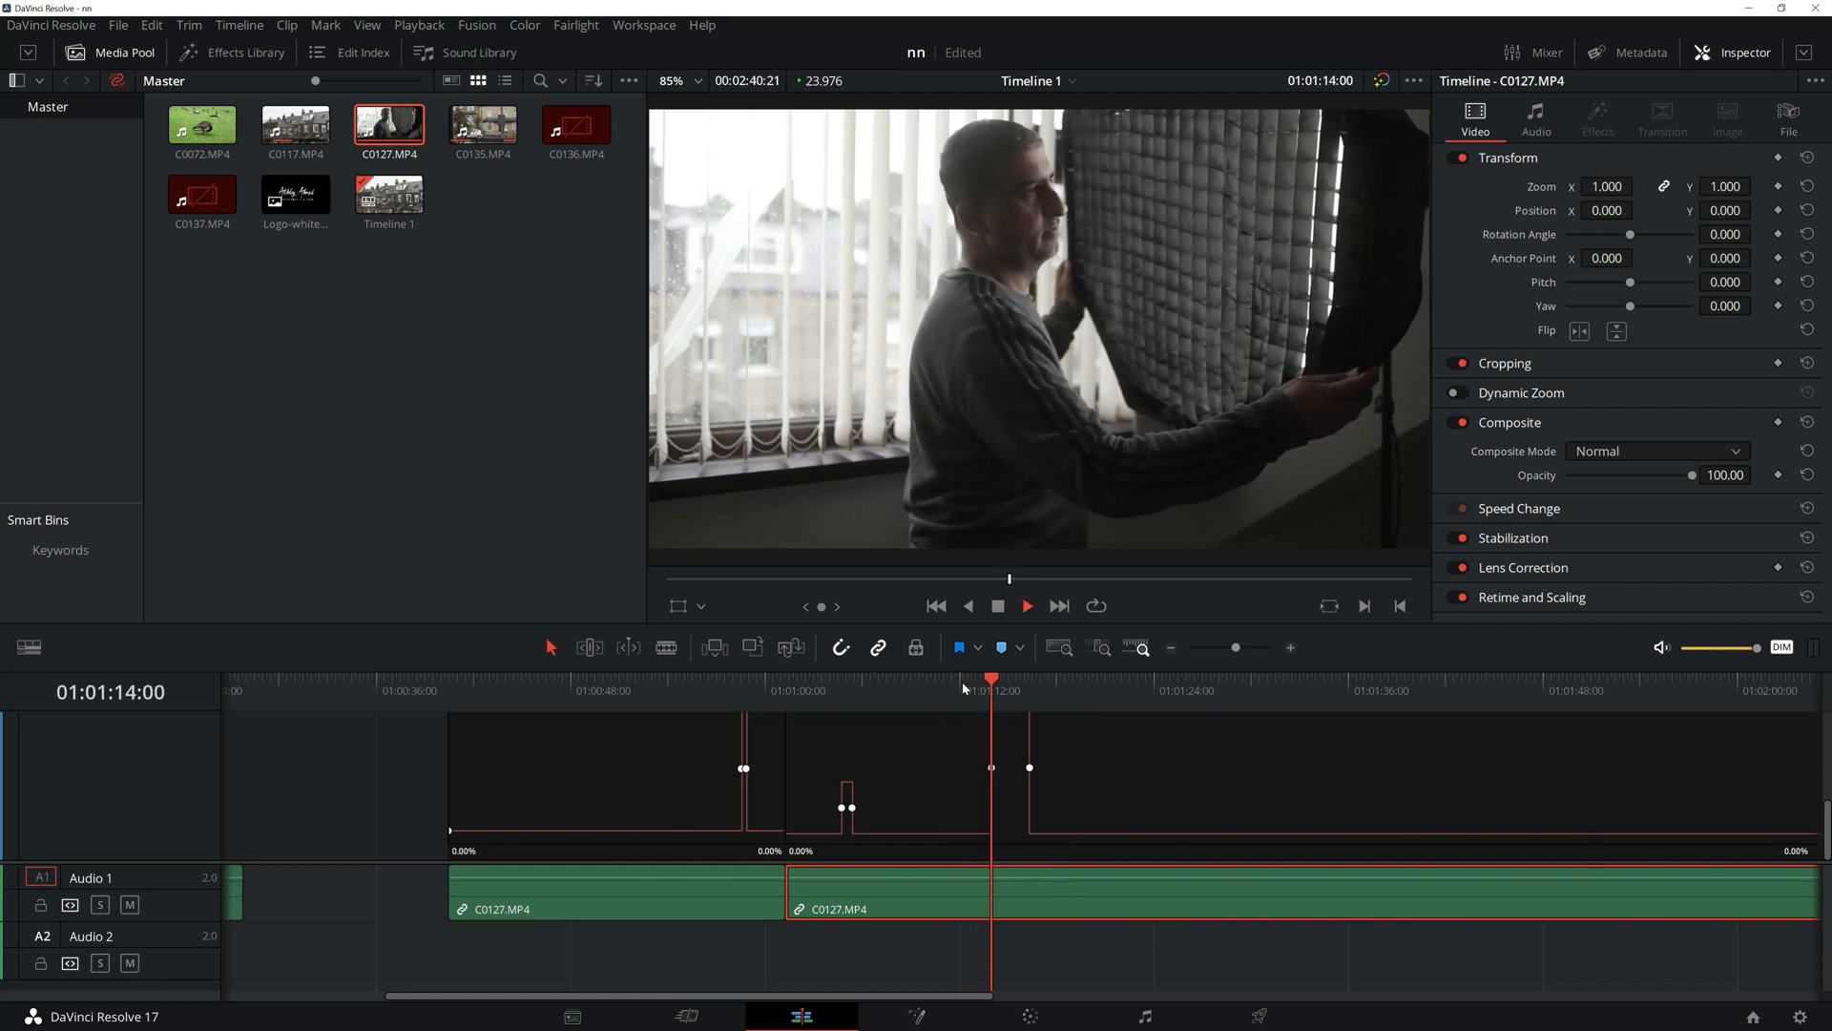
{"action": "left_click", "coordinate": [999, 616]}
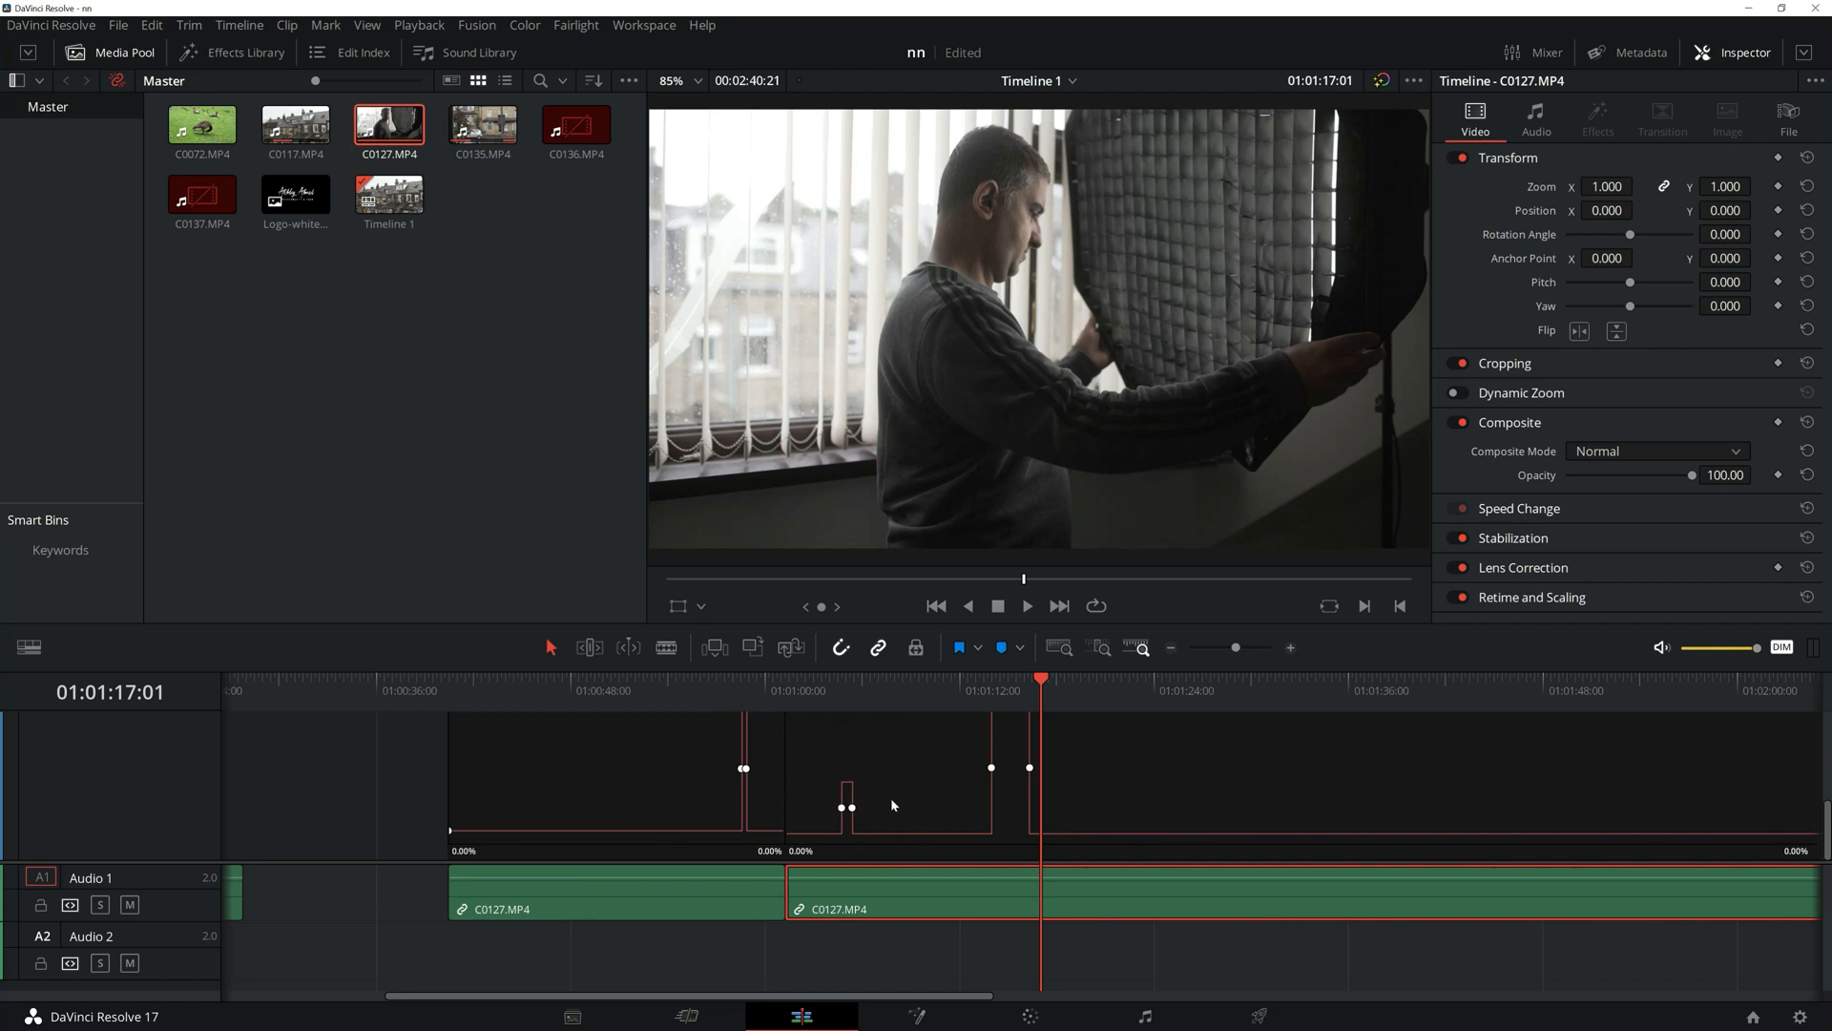
{"action": "left_click", "coordinate": [708, 690]}
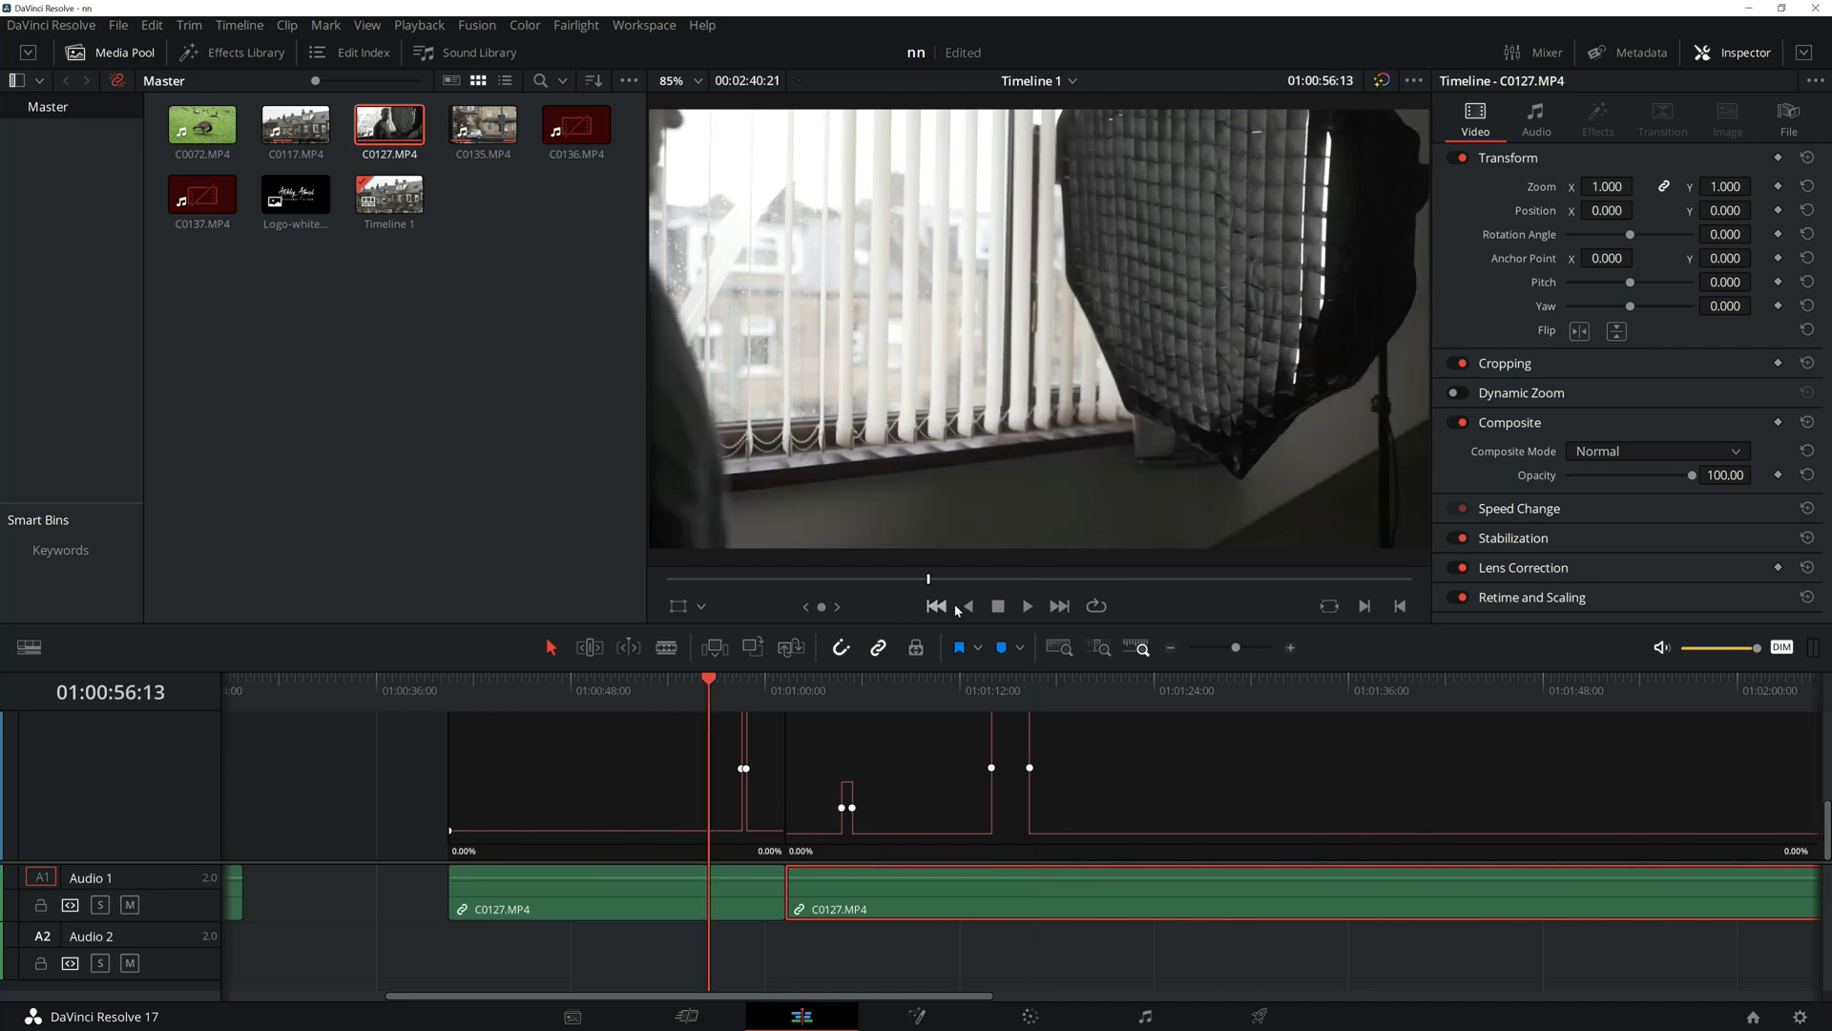
{"action": "left_click", "coordinate": [1027, 606]}
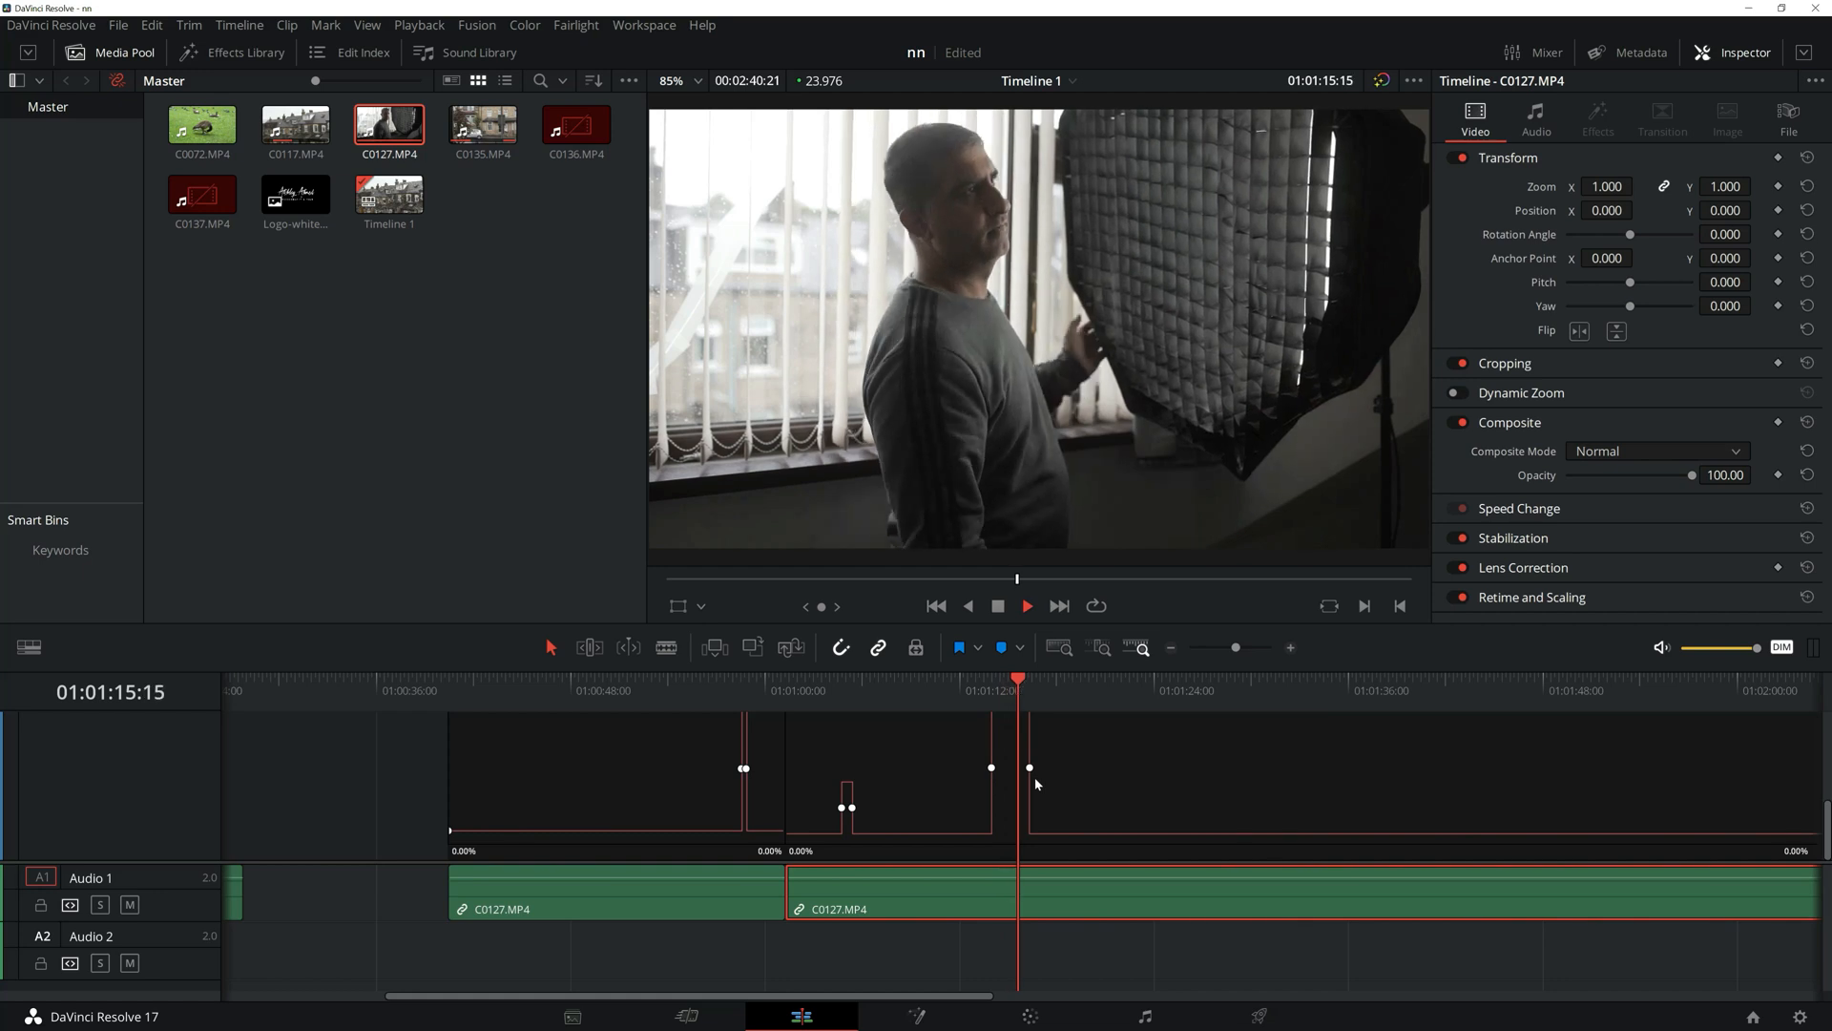
{"action": "key", "text": "space"}
- Raise the speed of the second C0127.MP4 clip's section starting at 01:01:14:00 further on its Retime Speed curve
{"action": "scroll", "coordinate": [1031, 787], "scroll_direction": "up", "scroll_amount": 2}
{"action": "scroll", "coordinate": [1040, 790], "scroll_direction": "up", "scroll_amount": 2}
{"action": "left_click_drag", "start_coordinate": [1808, 767], "coordinate": [1830, 764]}
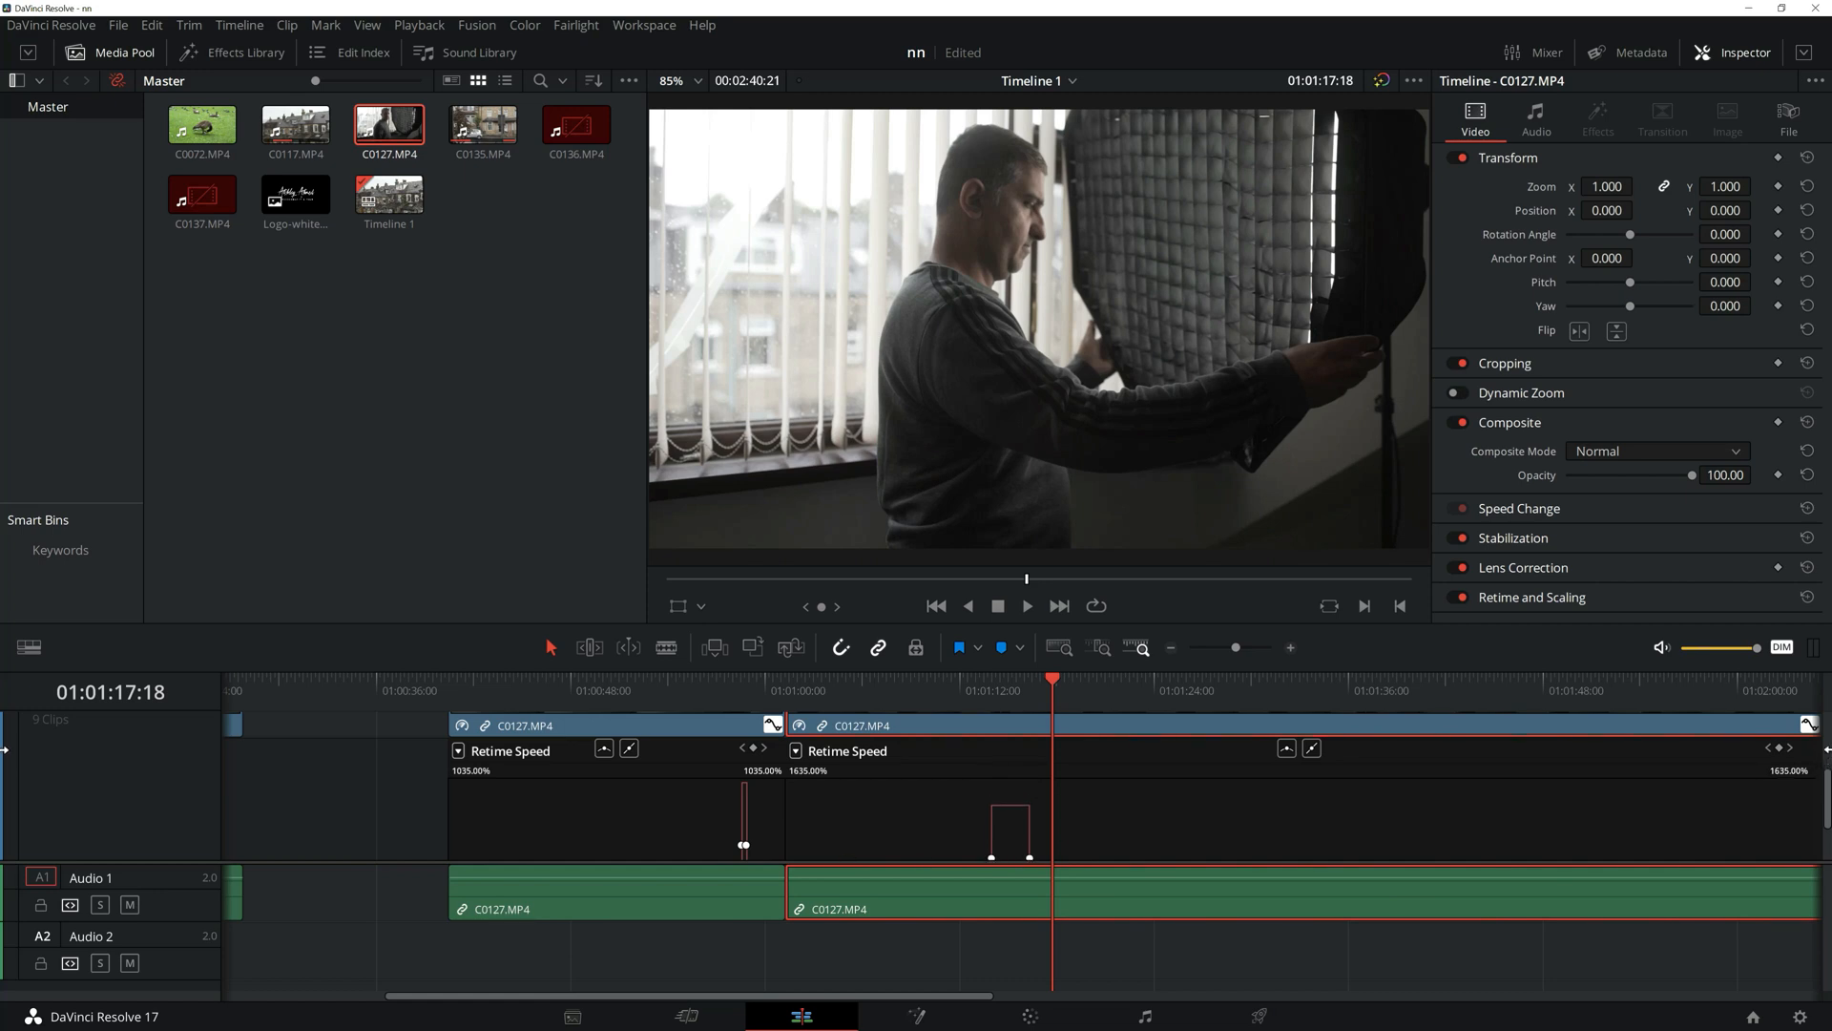
{"action": "left_click_drag", "start_coordinate": [1010, 805], "coordinate": [988, 548]}
- Play the second clip's faster section twice, starting shortly before its keyframe at 01:01:14:00
{"action": "left_click", "coordinate": [981, 686]}
{"action": "left_click", "coordinate": [1025, 607]}
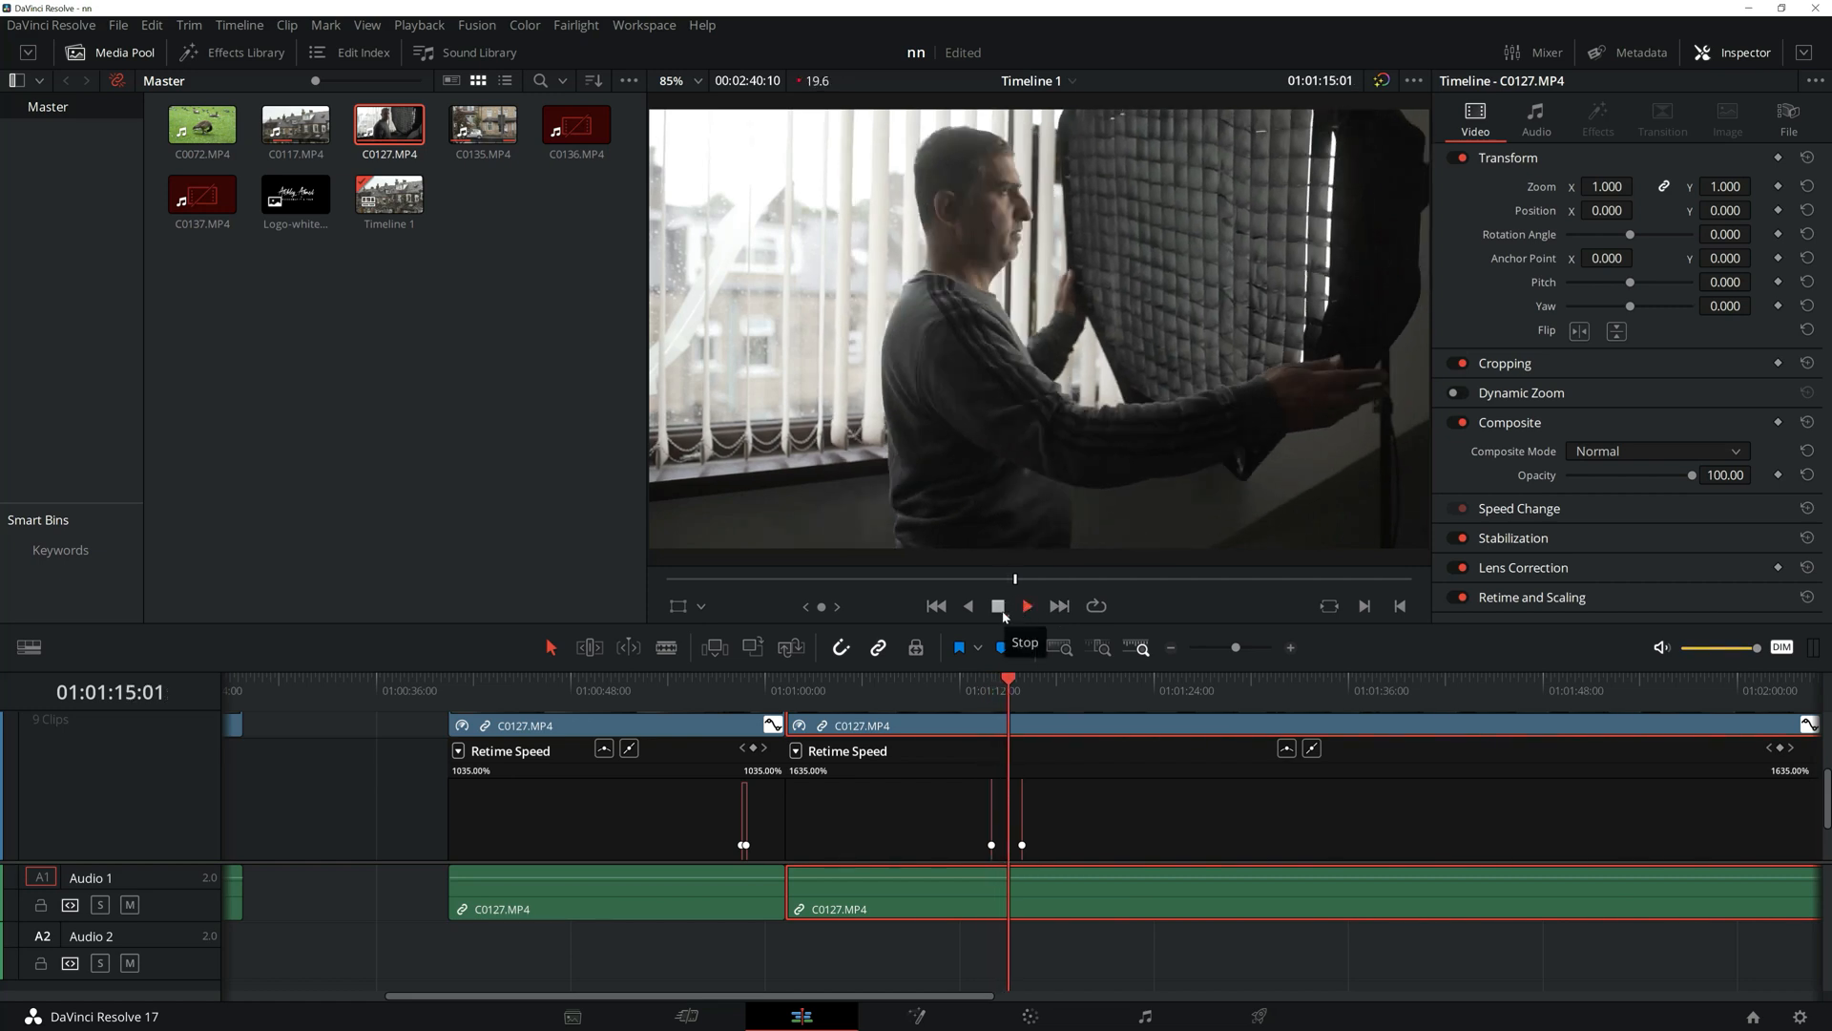
{"action": "left_click", "coordinate": [998, 606]}
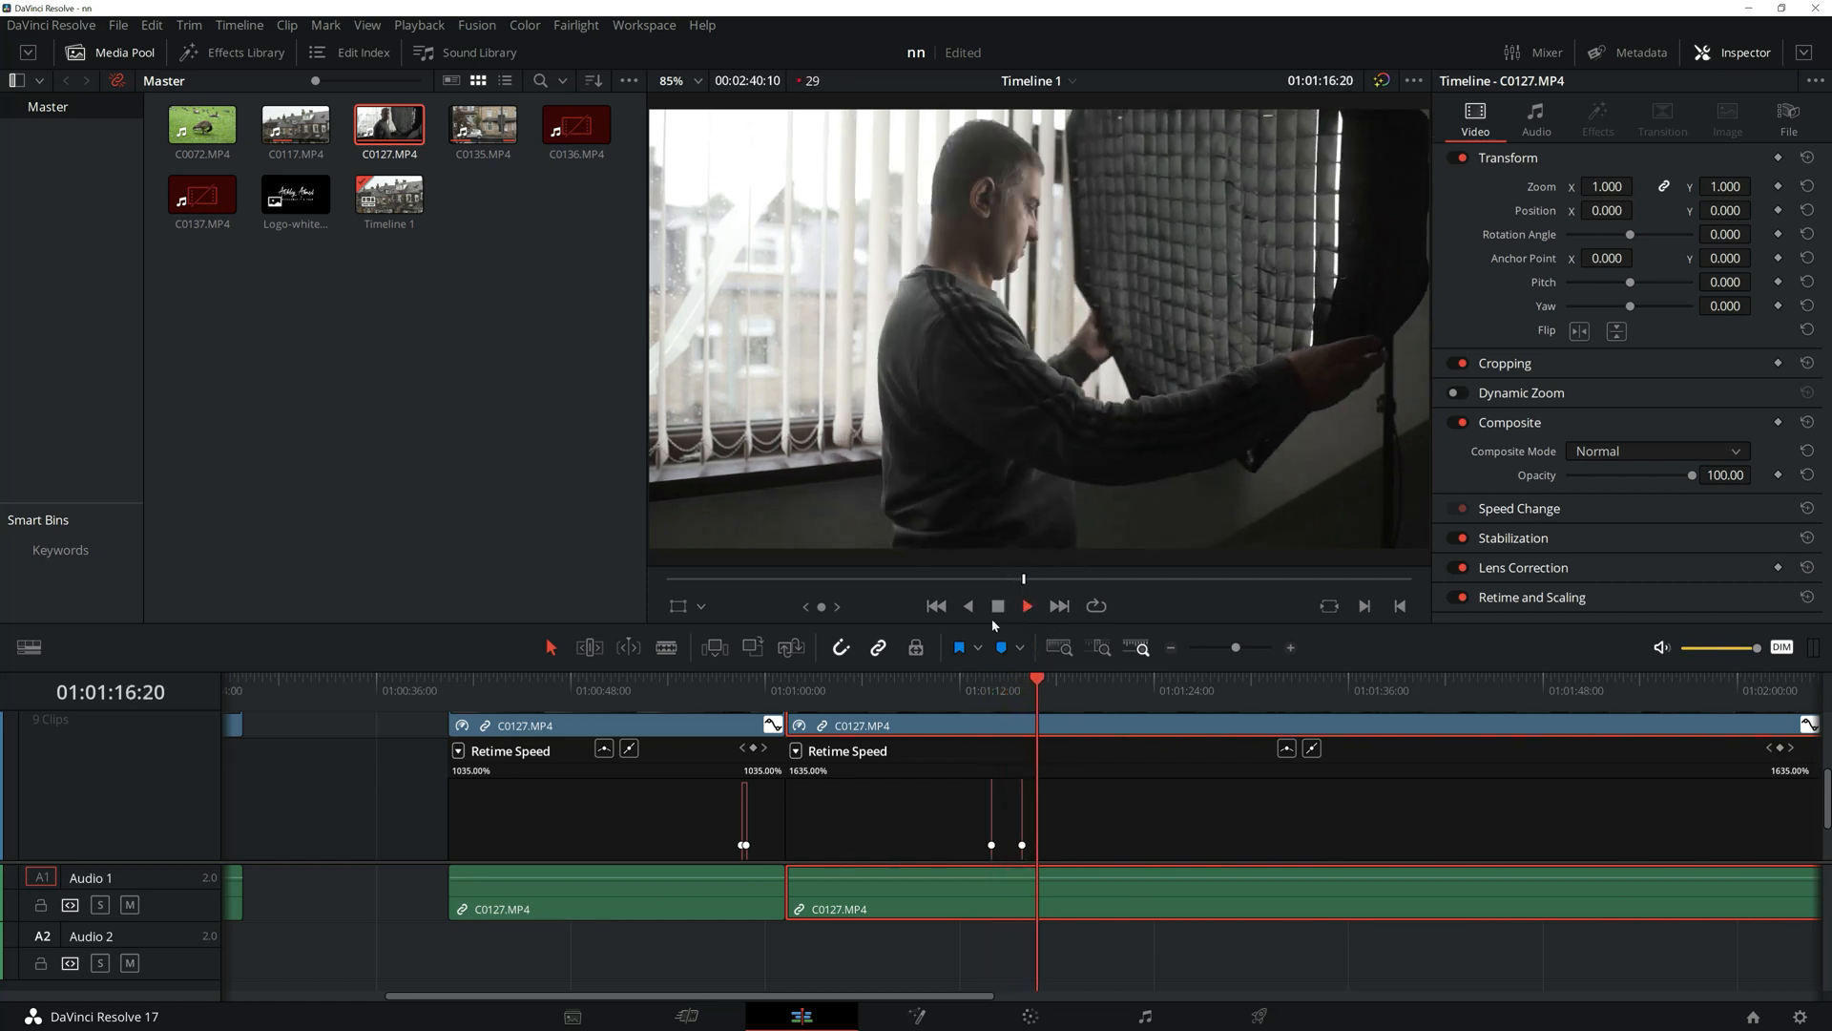
{"action": "left_click", "coordinate": [946, 689]}
{"action": "left_click", "coordinate": [1028, 607]}
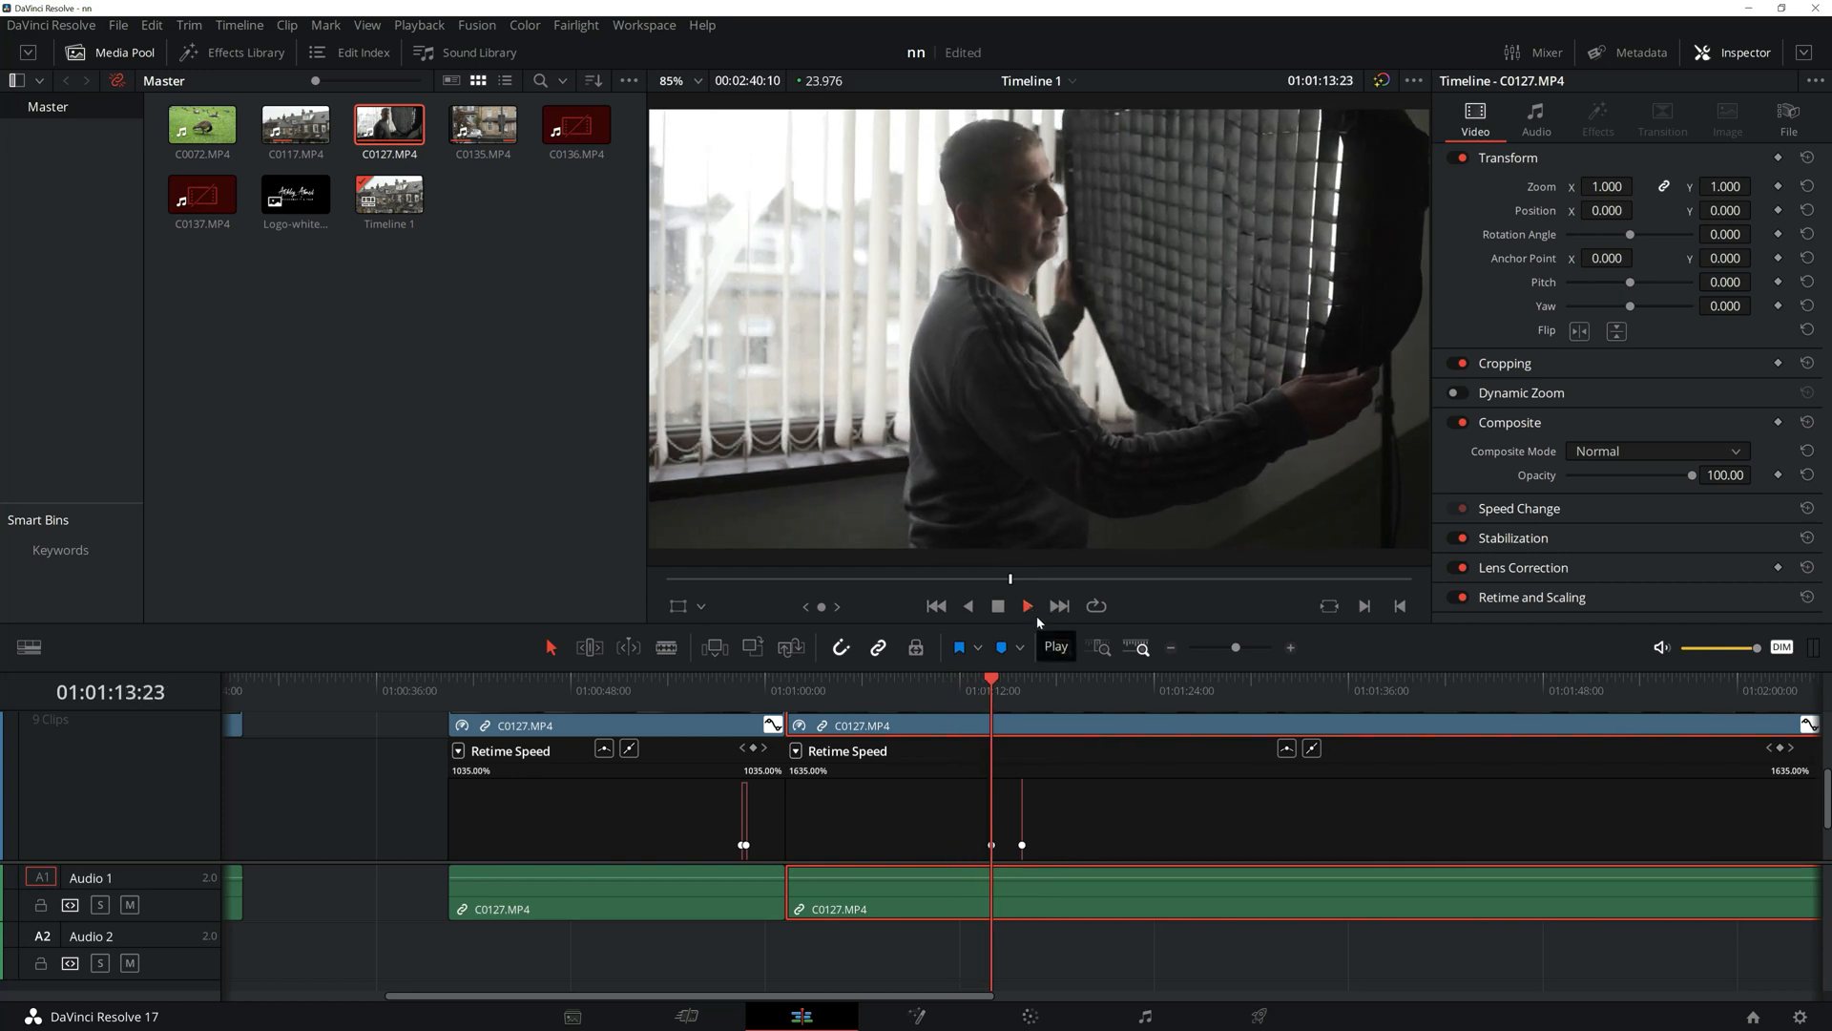
{"action": "left_click", "coordinate": [999, 607]}
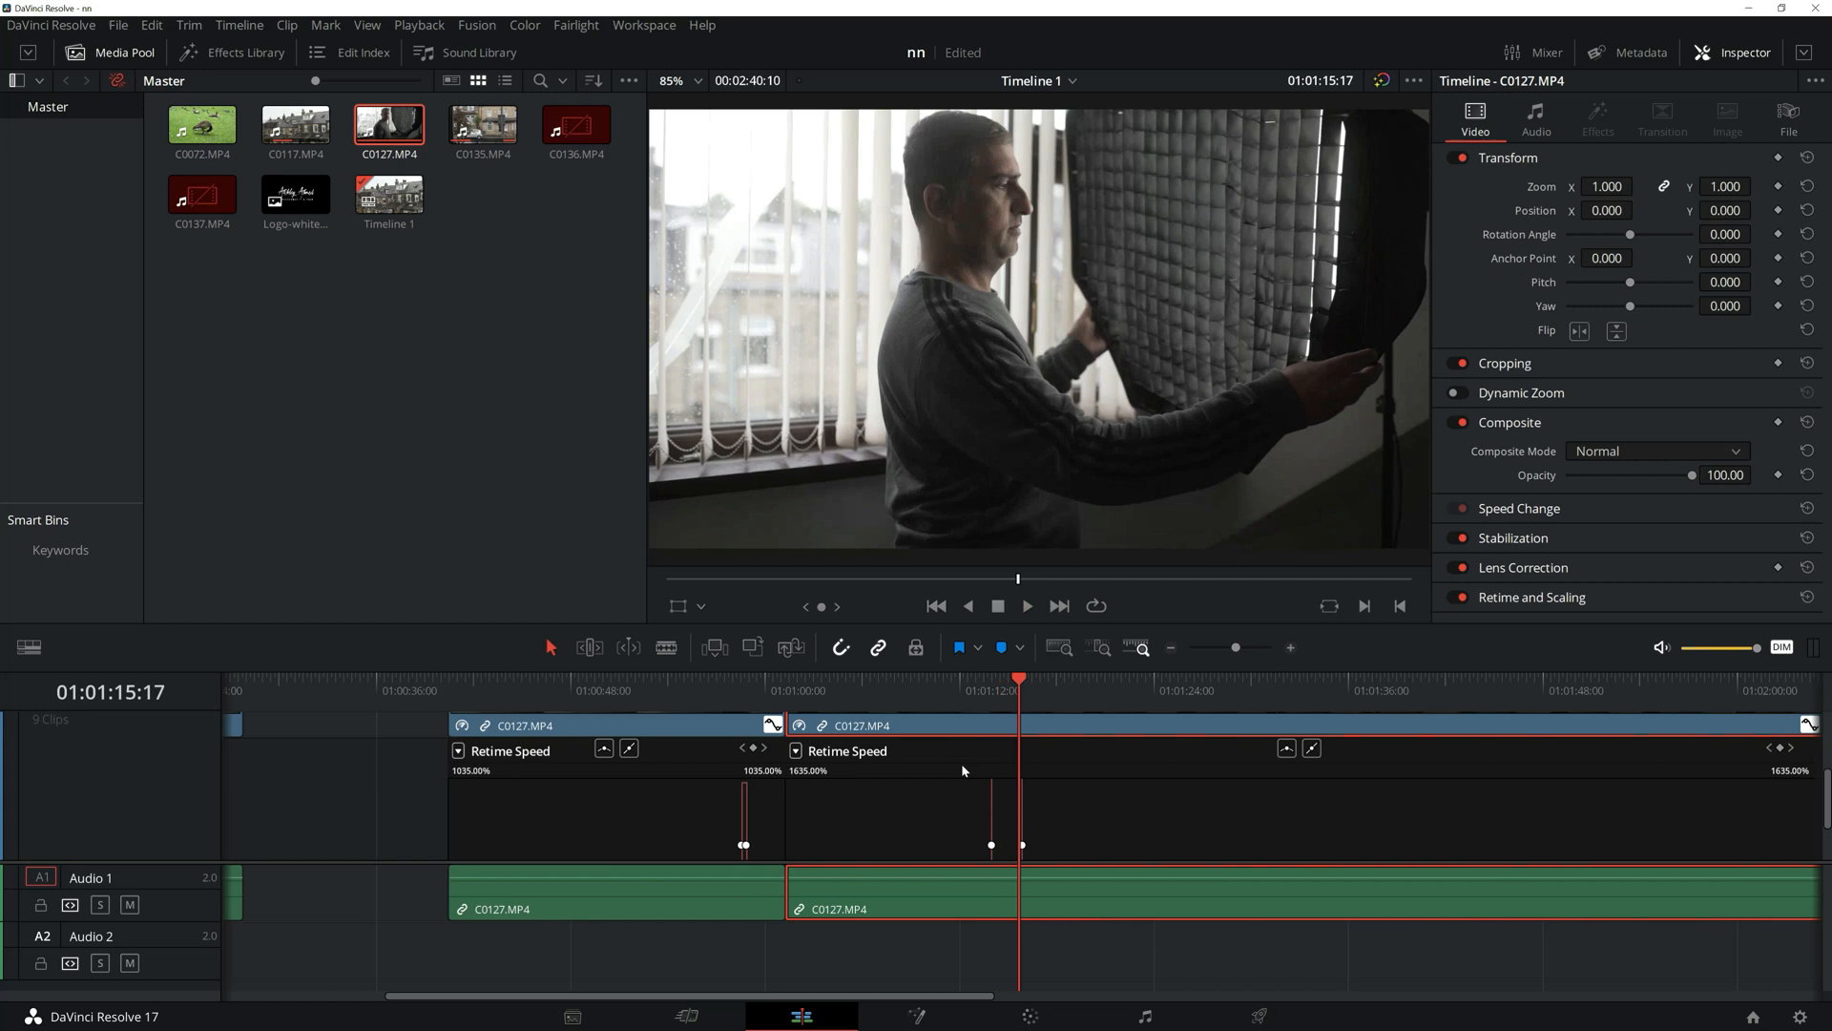
- Play the already edited clips at the start of the timeline up to the gap before the ramped clips
{"action": "scroll", "coordinate": [957, 811], "scroll_direction": "down", "scroll_amount": 2}
{"action": "left_click_drag", "start_coordinate": [897, 1000], "coordinate": [652, 1000]}
{"action": "left_click_drag", "start_coordinate": [499, 688], "coordinate": [385, 709]}
{"action": "scroll", "coordinate": [387, 833], "scroll_direction": "up", "scroll_amount": 2}
{"action": "scroll", "coordinate": [385, 833], "scroll_direction": "up", "scroll_amount": 1}
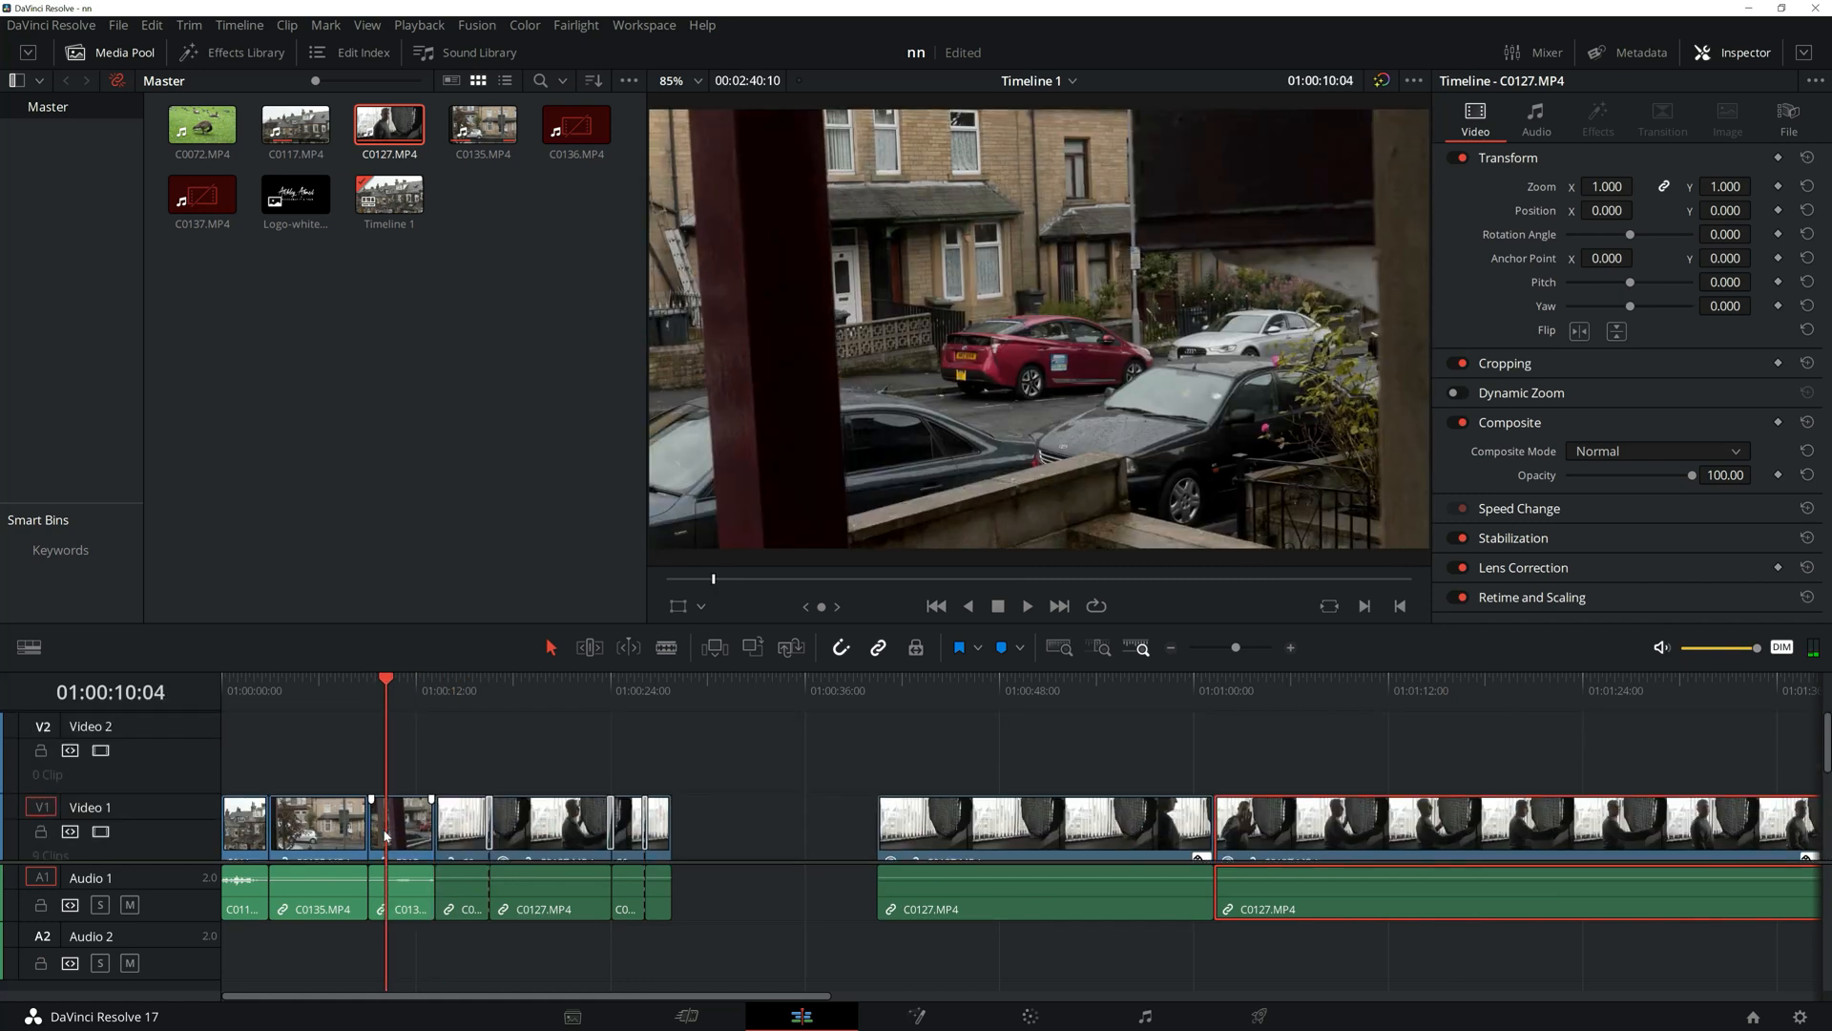
{"action": "left_click", "coordinate": [458, 685]}
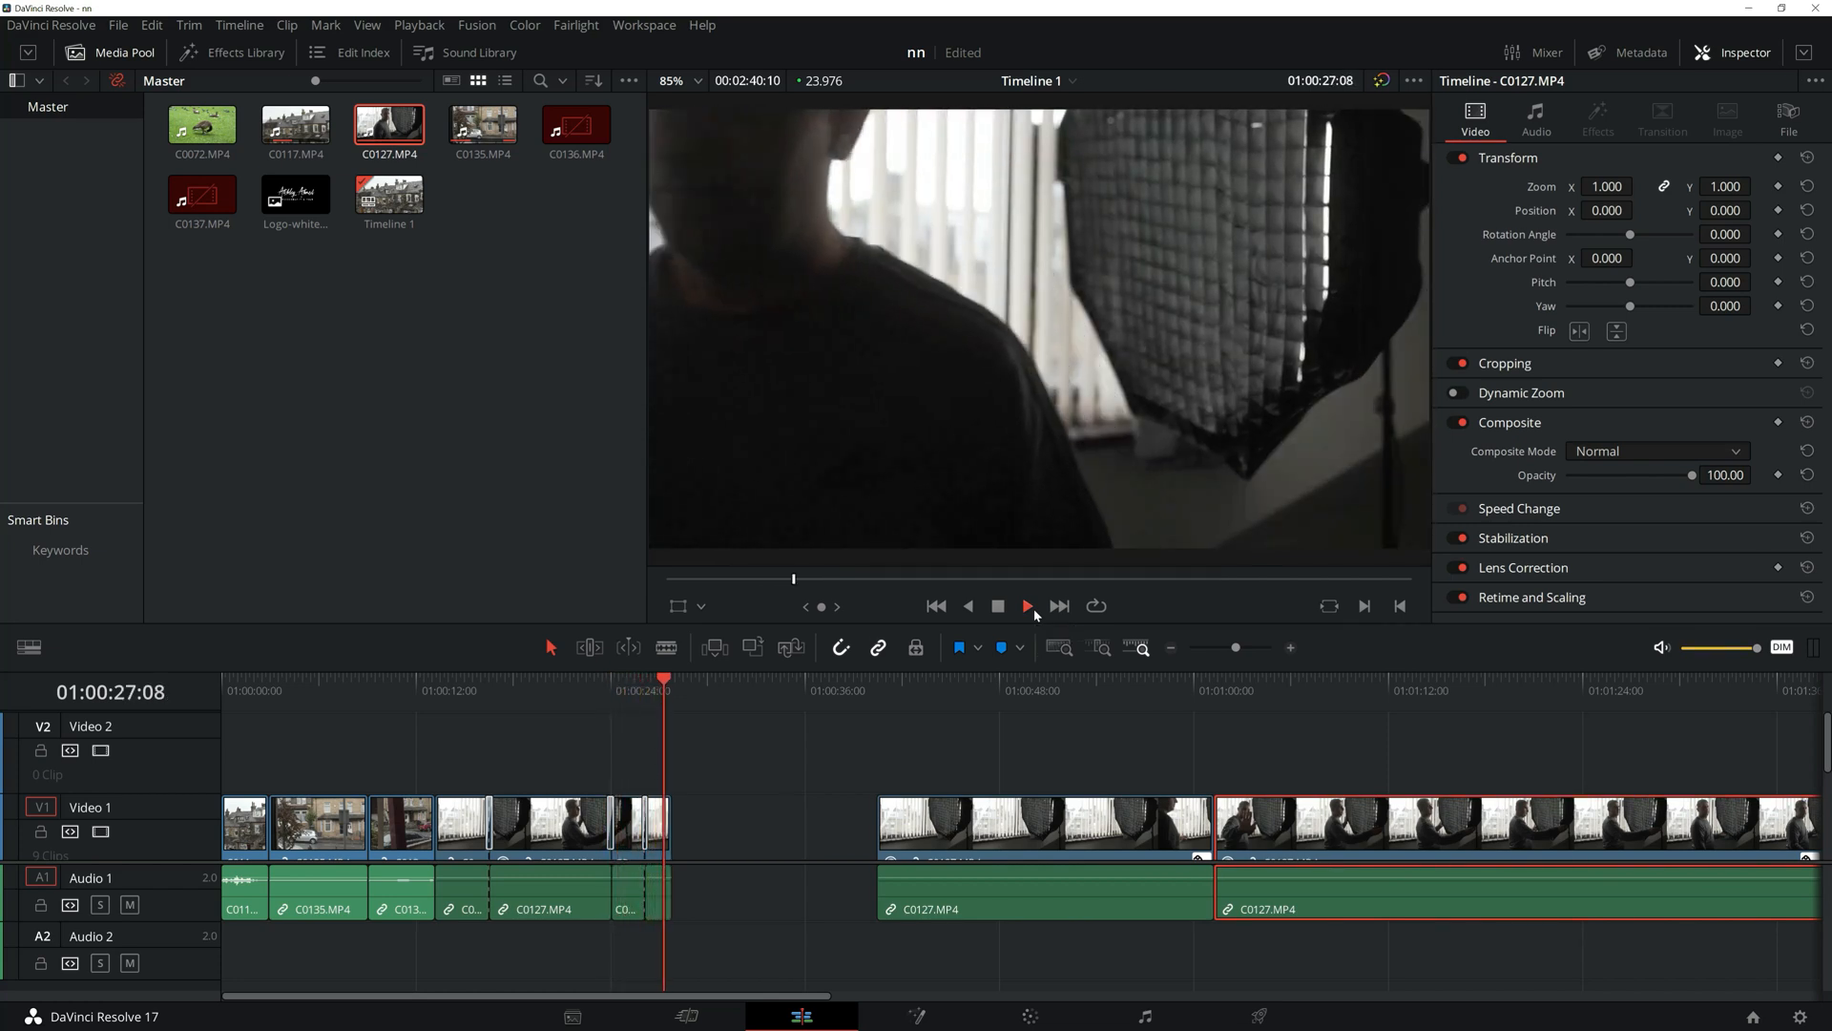
{"action": "left_click", "coordinate": [1006, 607]}
- Compare the earlier edited C0127.MP4 clips with the Retime Speed ramps around the cut at 01:01:01:07
{"action": "scroll", "coordinate": [1197, 763], "scroll_direction": "down", "scroll_amount": 1}
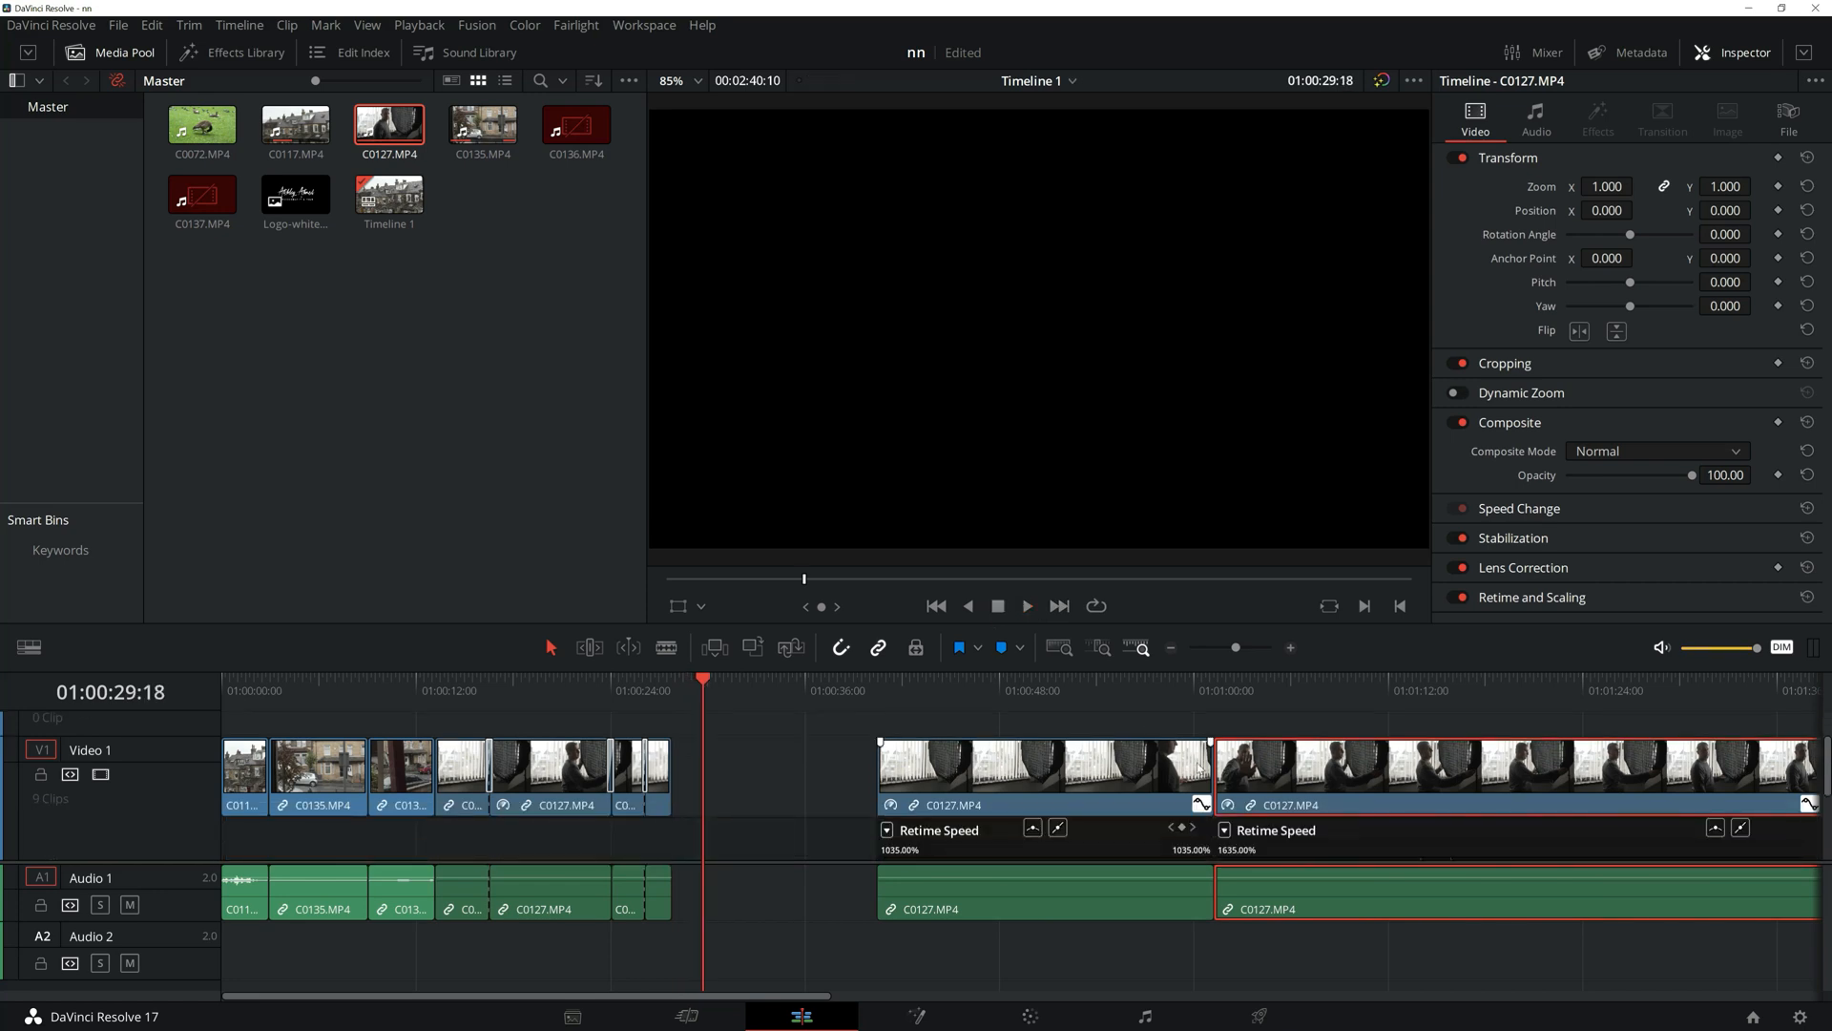
{"action": "scroll", "coordinate": [1226, 778], "scroll_direction": "down", "scroll_amount": 1}
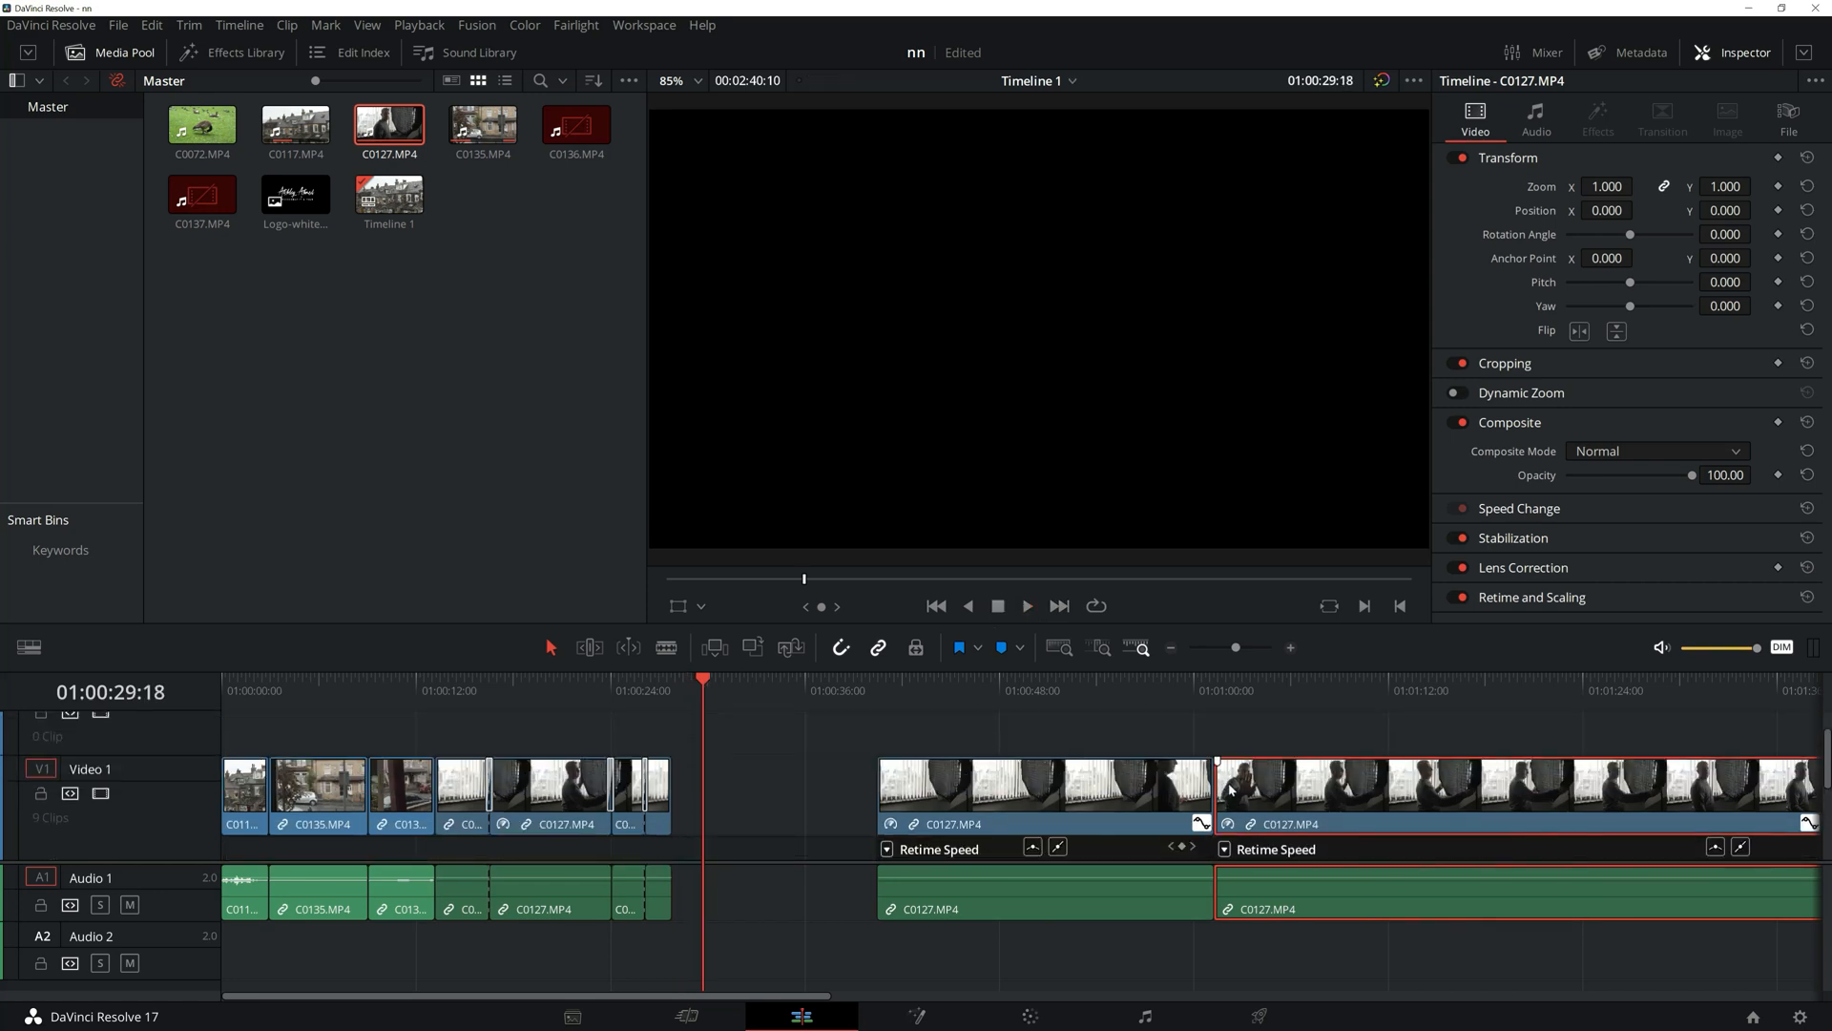
{"action": "scroll", "coordinate": [1237, 788], "scroll_direction": "up", "scroll_amount": 1}
{"action": "scroll", "coordinate": [1286, 785], "scroll_direction": "down", "scroll_amount": 2}
{"action": "scroll", "coordinate": [1286, 784], "scroll_direction": "up", "scroll_amount": 2}
{"action": "scroll", "coordinate": [1286, 784], "scroll_direction": "up", "scroll_amount": 1}
{"action": "left_click_drag", "start_coordinate": [485, 696], "coordinate": [601, 690]}
{"action": "left_click", "coordinate": [1210, 699]}
{"action": "scroll", "coordinate": [1277, 714], "scroll_direction": "down", "scroll_amount": 2}
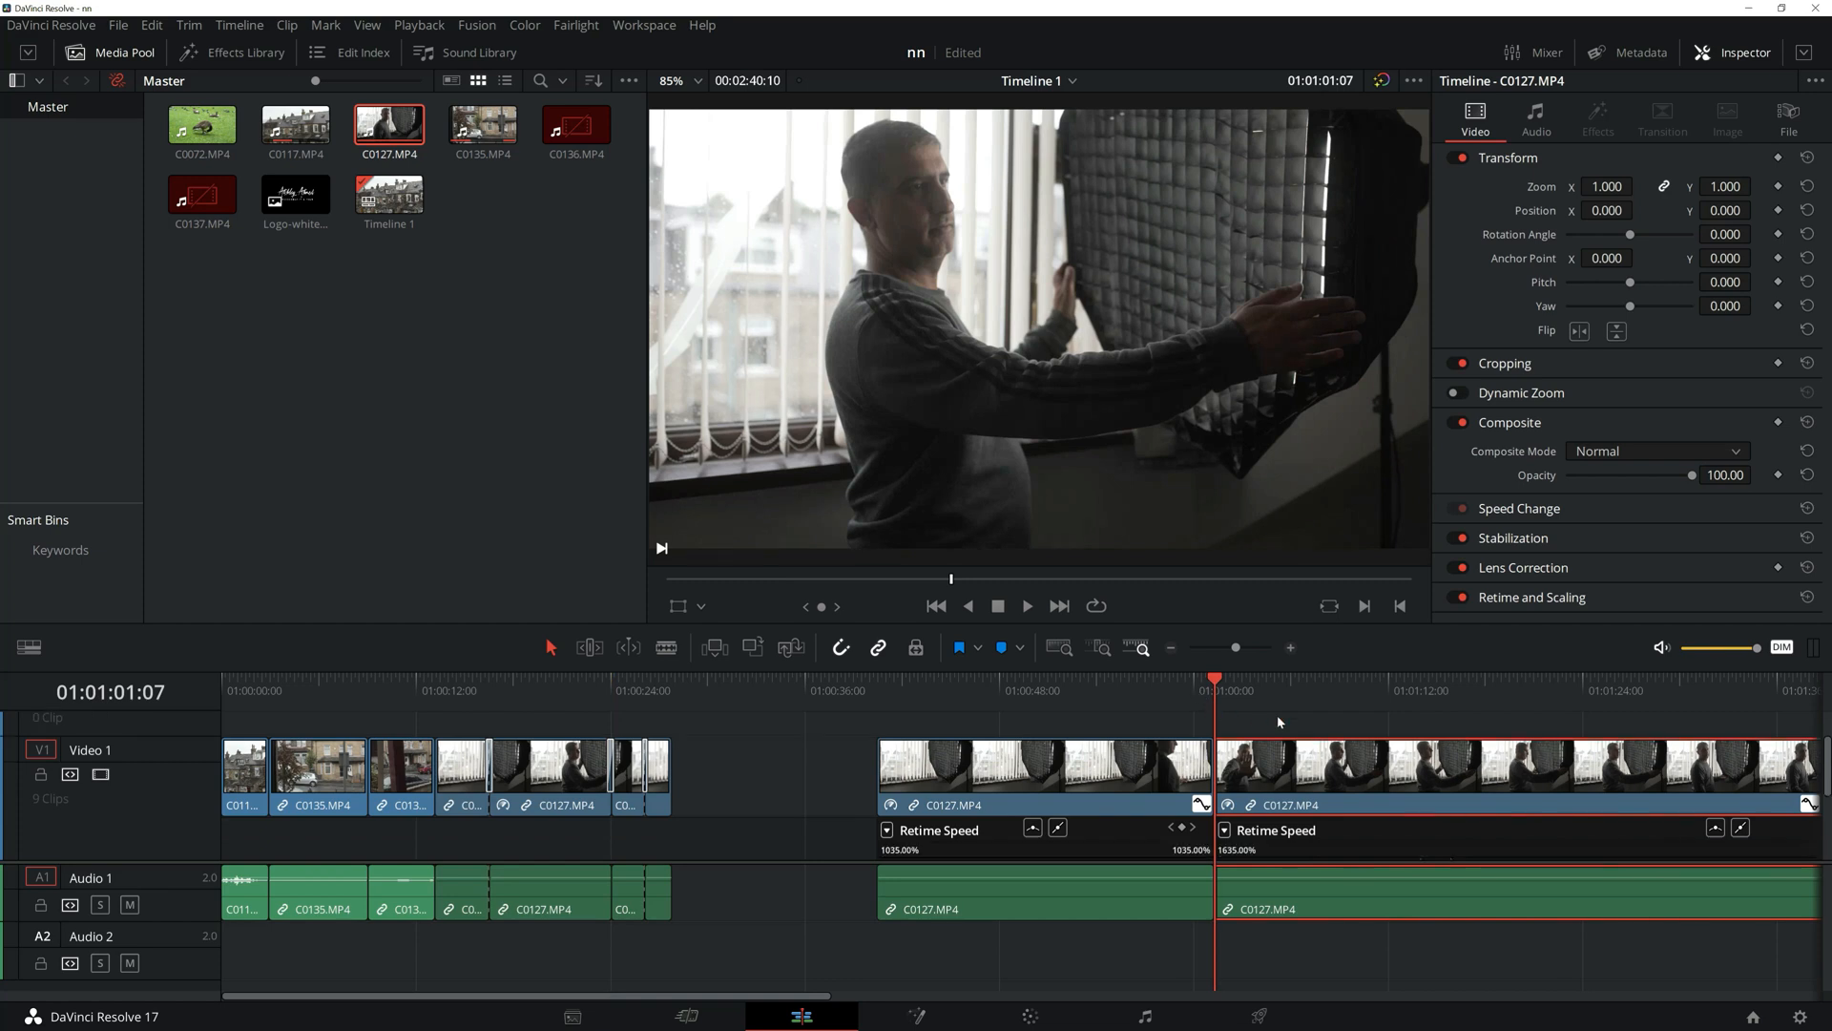
- Position the playhead at 01:00:58:15 on the keyframe where the first C0127.MP4 clip's sped-up section begins
{"action": "left_click", "coordinate": [1159, 684]}
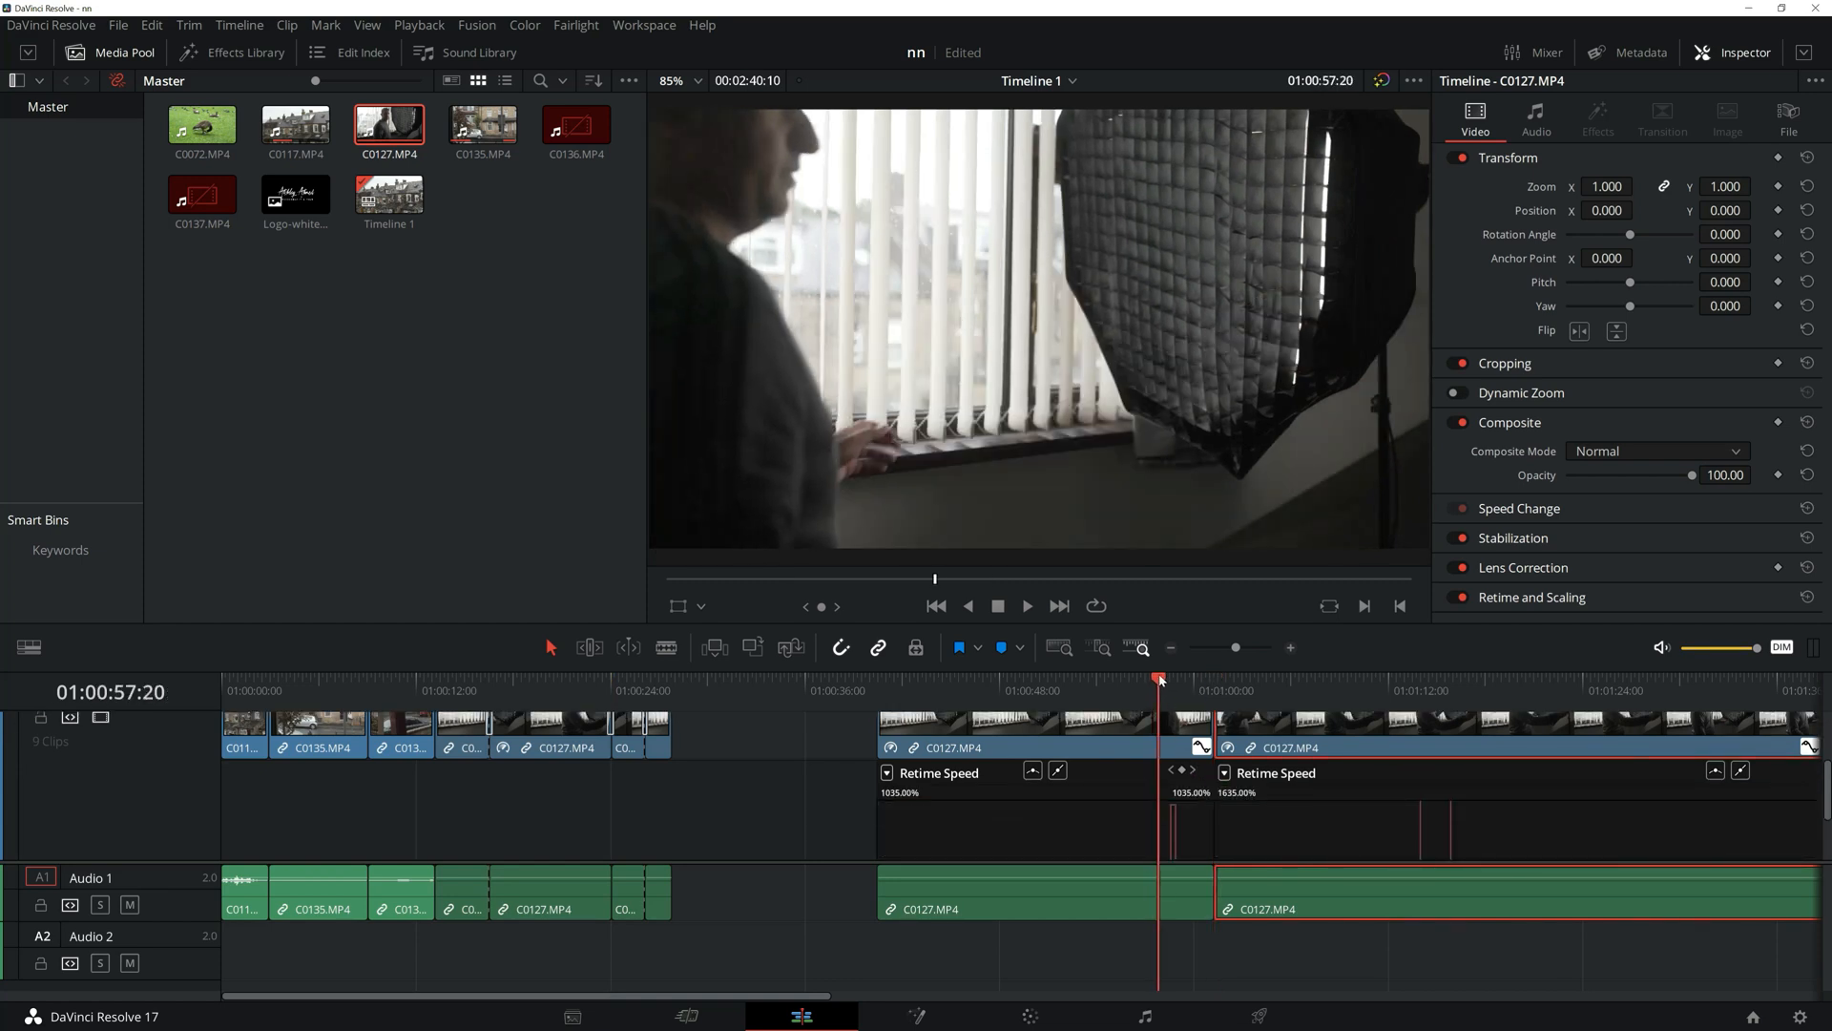
{"action": "scroll", "coordinate": [1159, 703], "scroll_direction": "up", "scroll_amount": 2}
{"action": "scroll", "coordinate": [1181, 745], "scroll_direction": "down", "scroll_amount": 2}
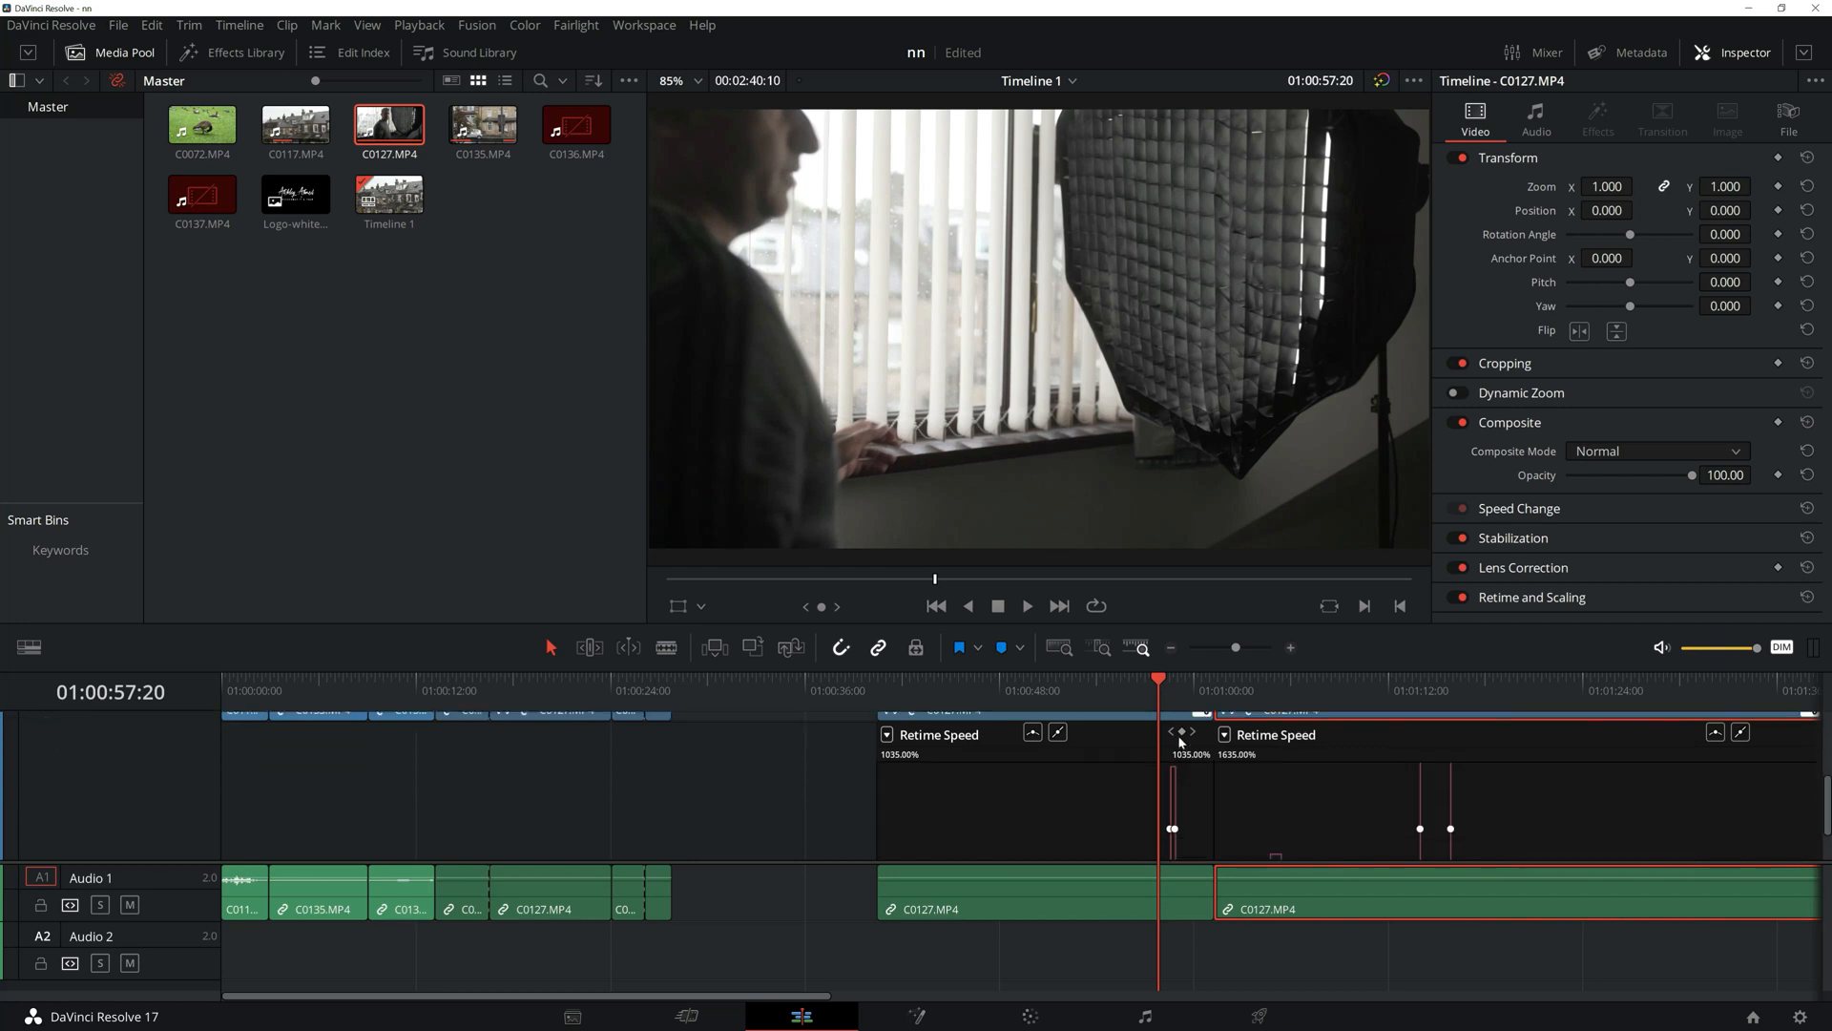
{"action": "scroll", "coordinate": [1179, 744], "scroll_direction": "up", "scroll_amount": 1}
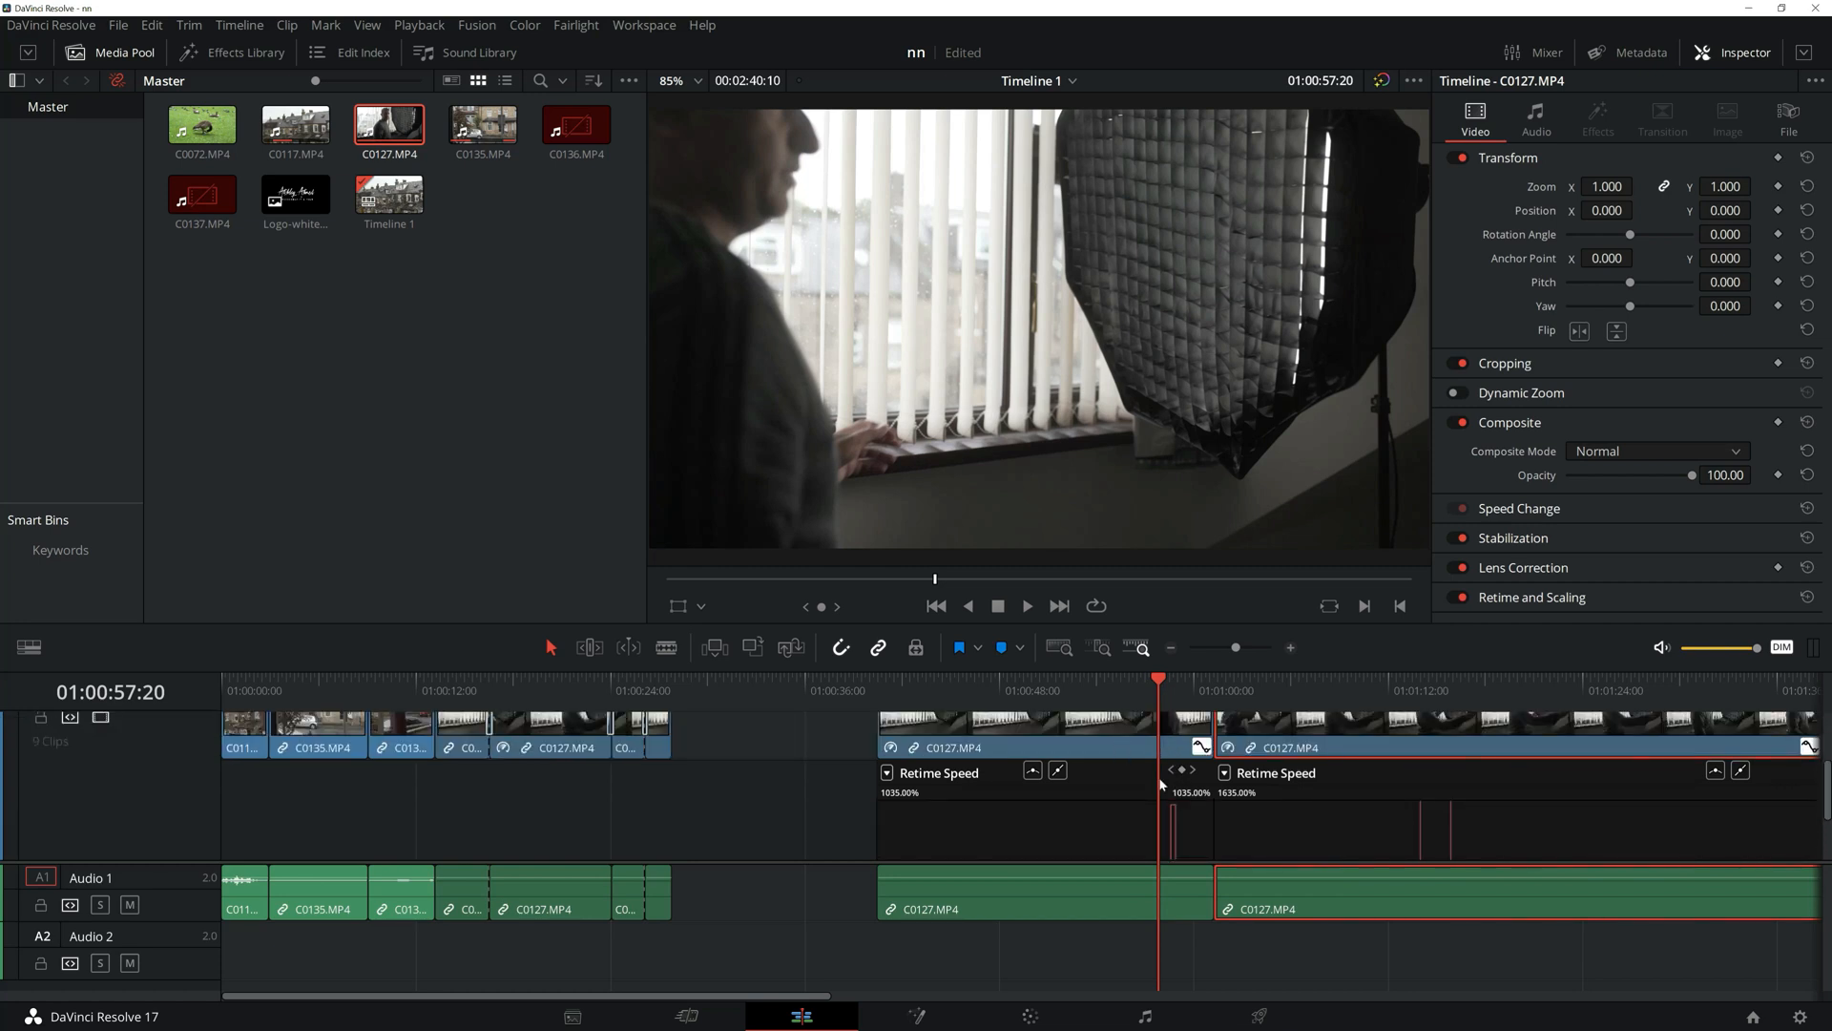
{"action": "scroll", "coordinate": [1161, 785], "scroll_direction": "up", "scroll_amount": 1}
{"action": "scroll", "coordinate": [1164, 756], "scroll_direction": "up", "scroll_amount": 1}
{"action": "scroll", "coordinate": [1178, 778], "scroll_direction": "down", "scroll_amount": 2}
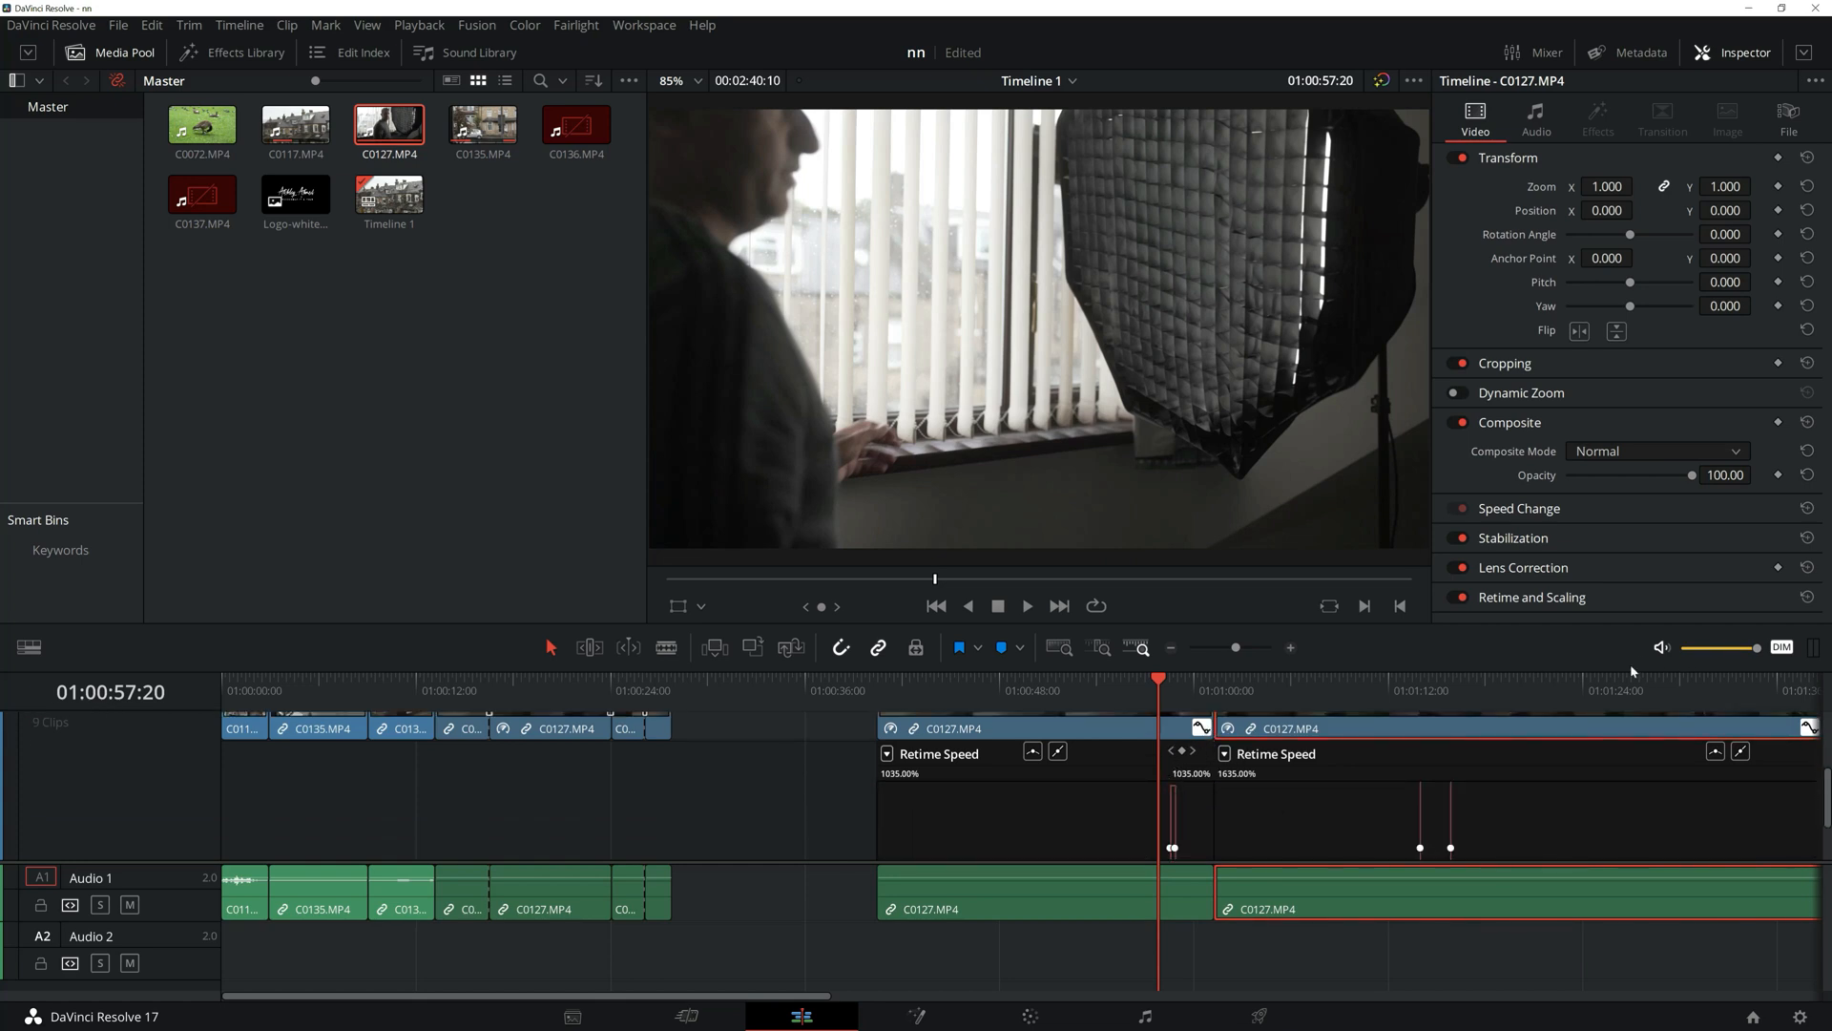
{"action": "left_click_drag", "start_coordinate": [1238, 650], "coordinate": [1255, 647]}
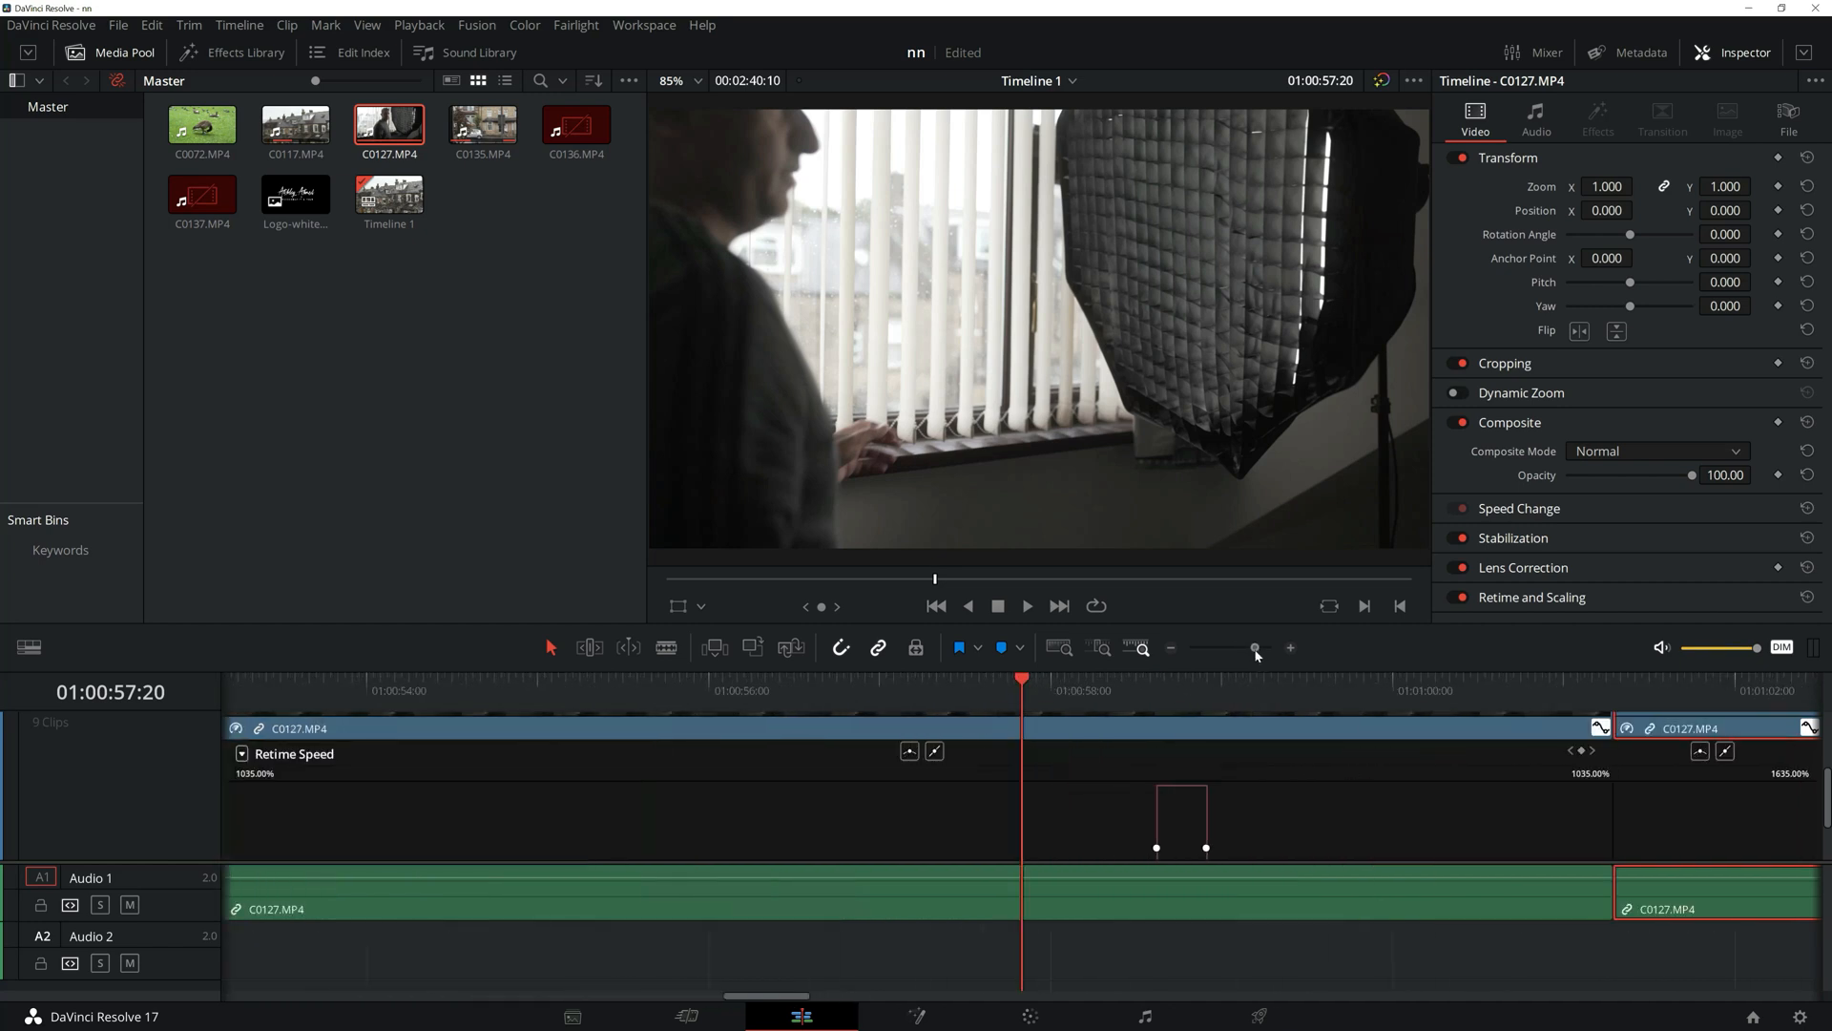
{"action": "scroll", "coordinate": [1181, 818], "scroll_direction": "down", "scroll_amount": 3}
{"action": "scroll", "coordinate": [1183, 797], "scroll_direction": "up", "scroll_amount": 4}
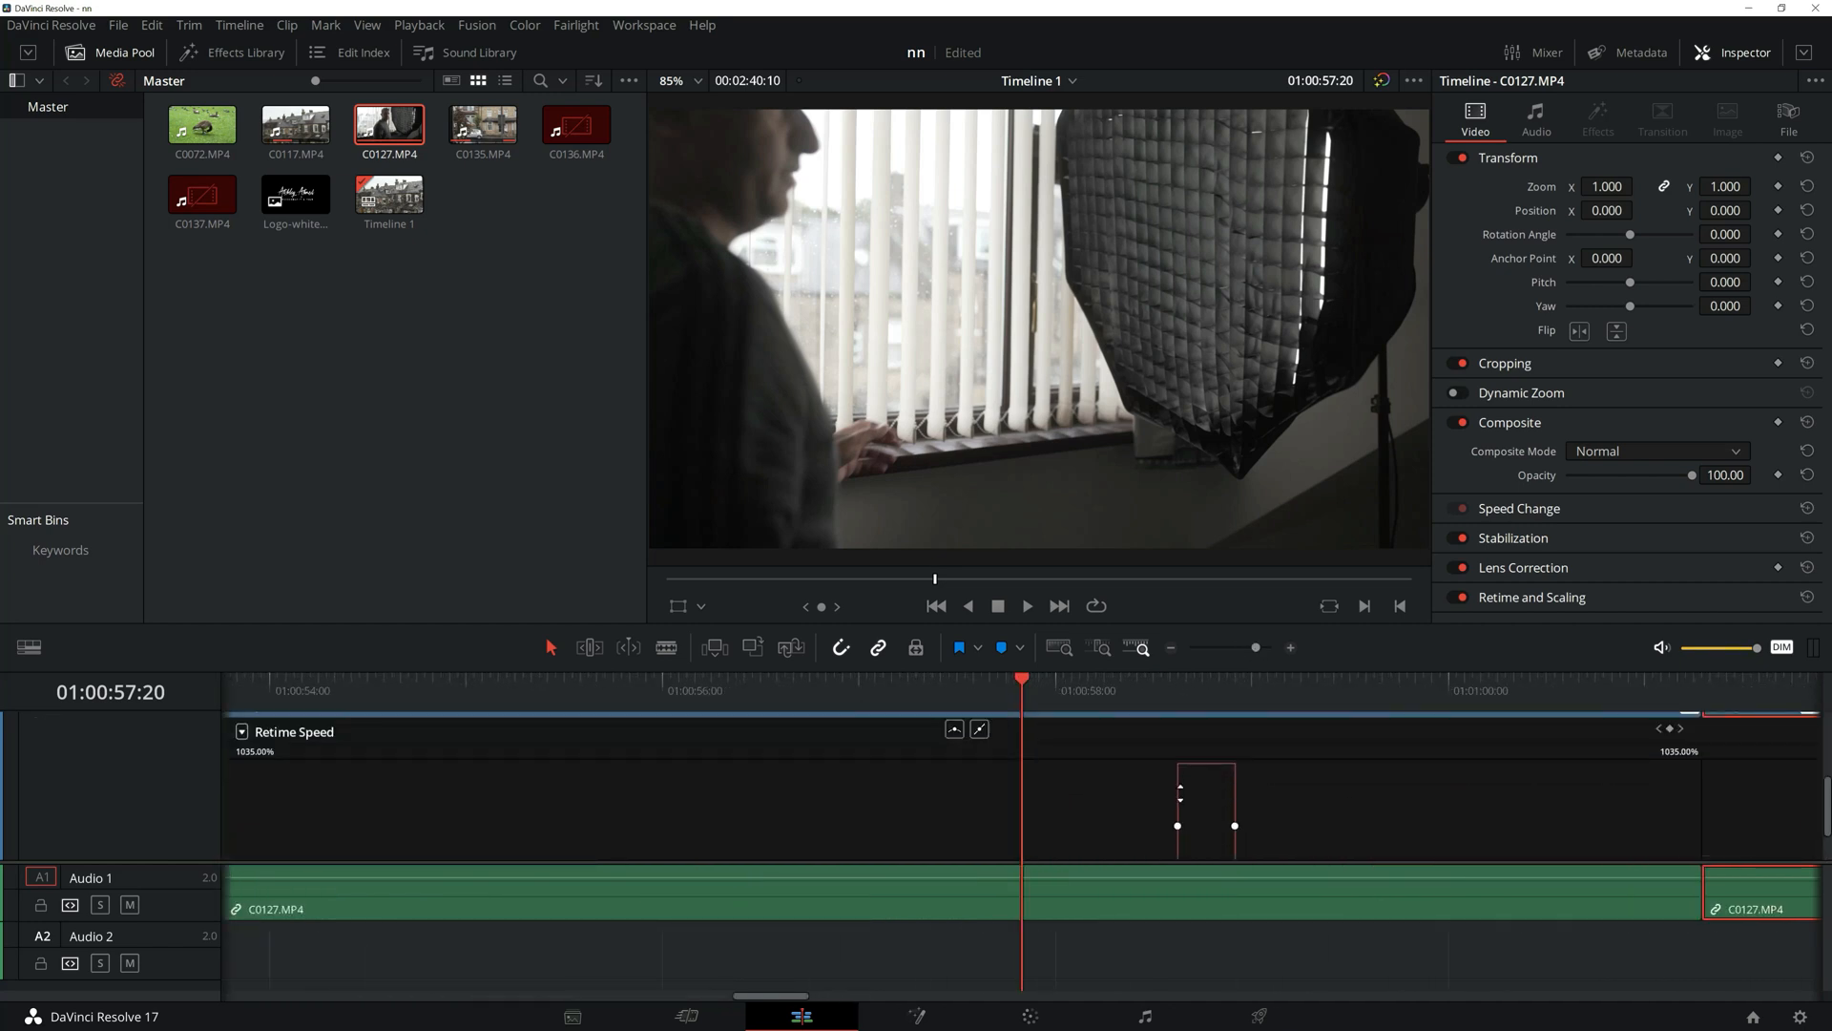
{"action": "scroll", "coordinate": [1182, 791], "scroll_direction": "down", "scroll_amount": 1}
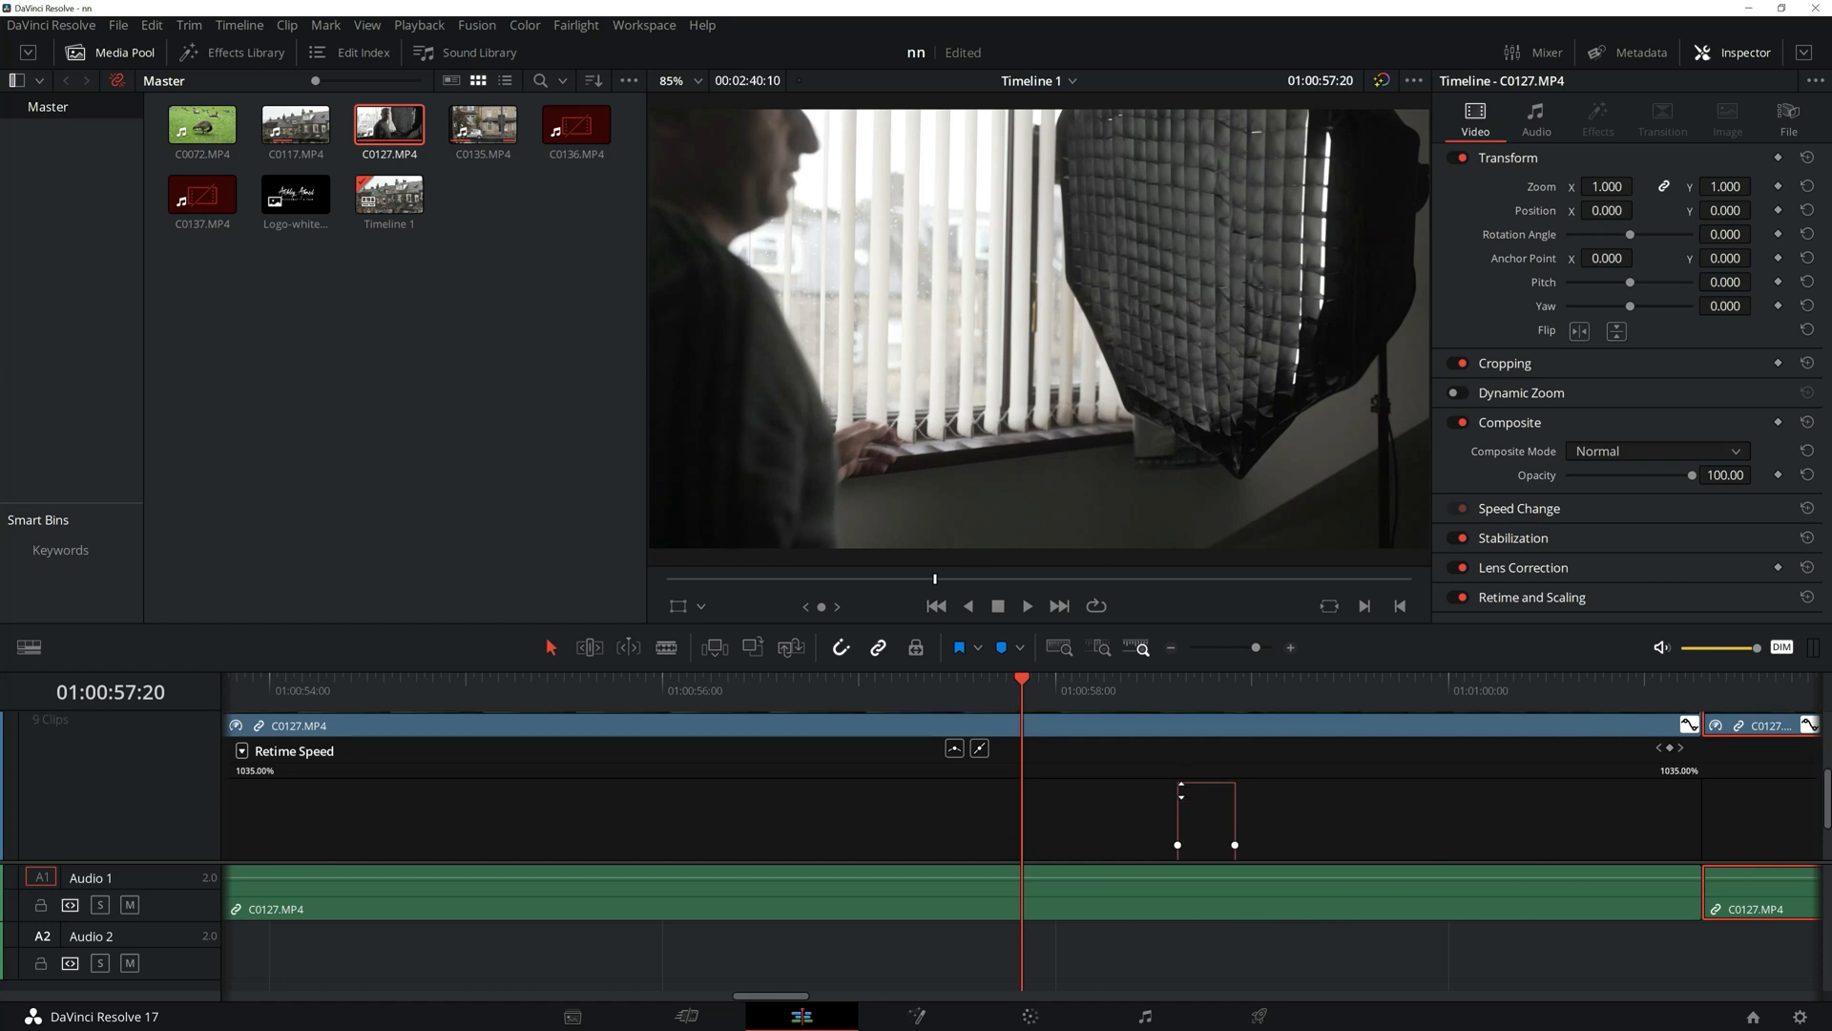
{"action": "left_click_drag", "start_coordinate": [1171, 677], "coordinate": [1178, 681]}
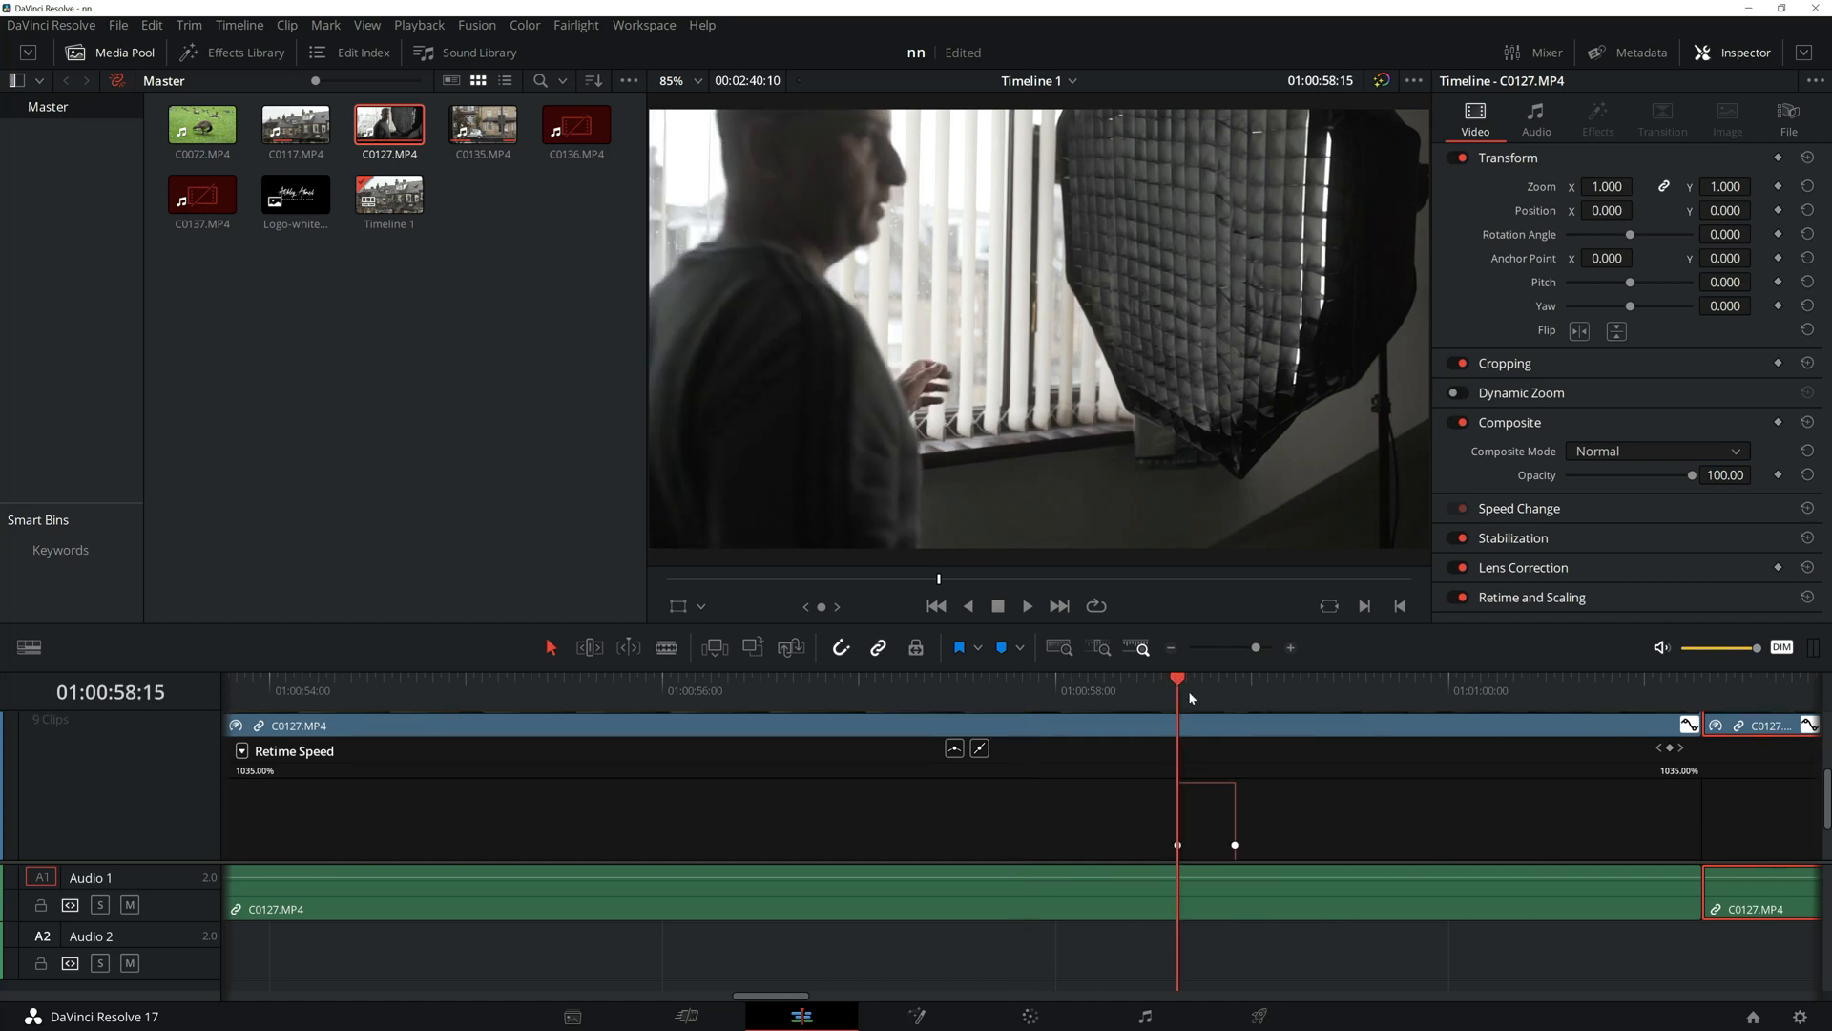
- Split the first ramped C0127.MP4 clip at 01:00:58:15 with the Blade tool
{"action": "left_click_drag", "start_coordinate": [1827, 802], "coordinate": [1810, 760]}
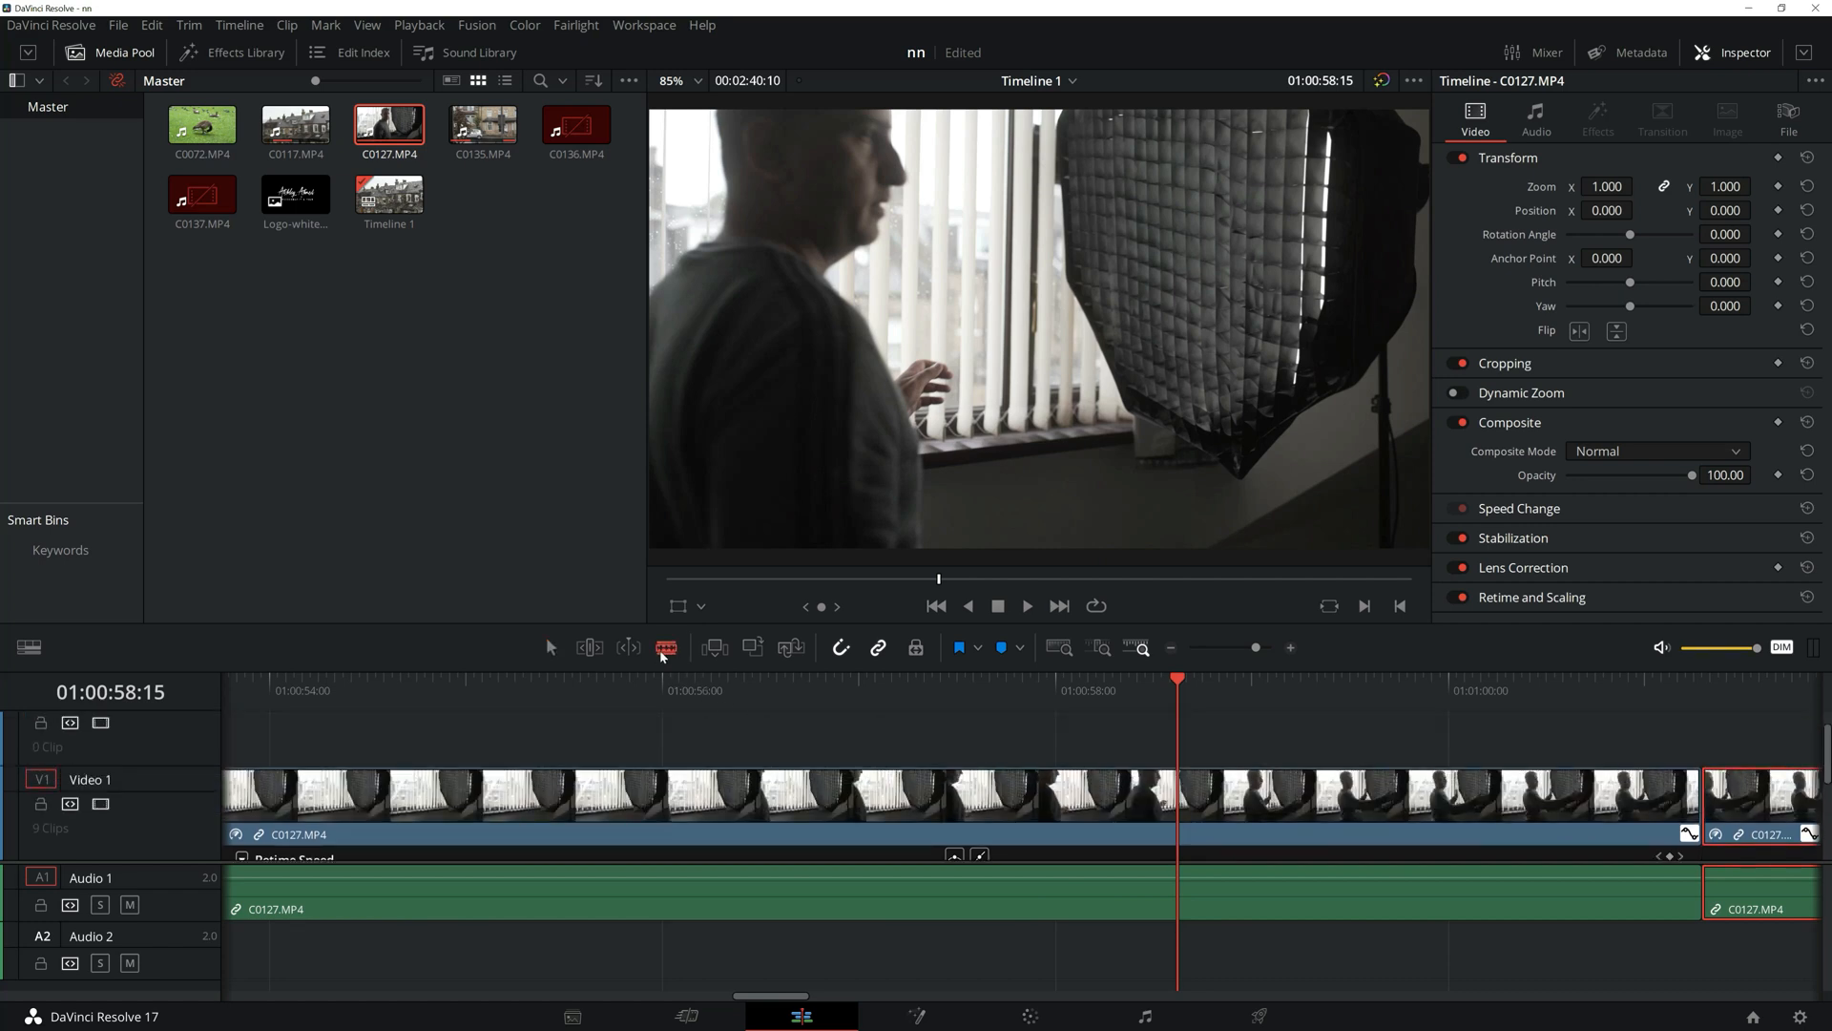
{"action": "scroll", "coordinate": [1031, 784], "scroll_direction": "down", "scroll_amount": 5}
{"action": "scroll", "coordinate": [1184, 749], "scroll_direction": "up", "scroll_amount": 2}
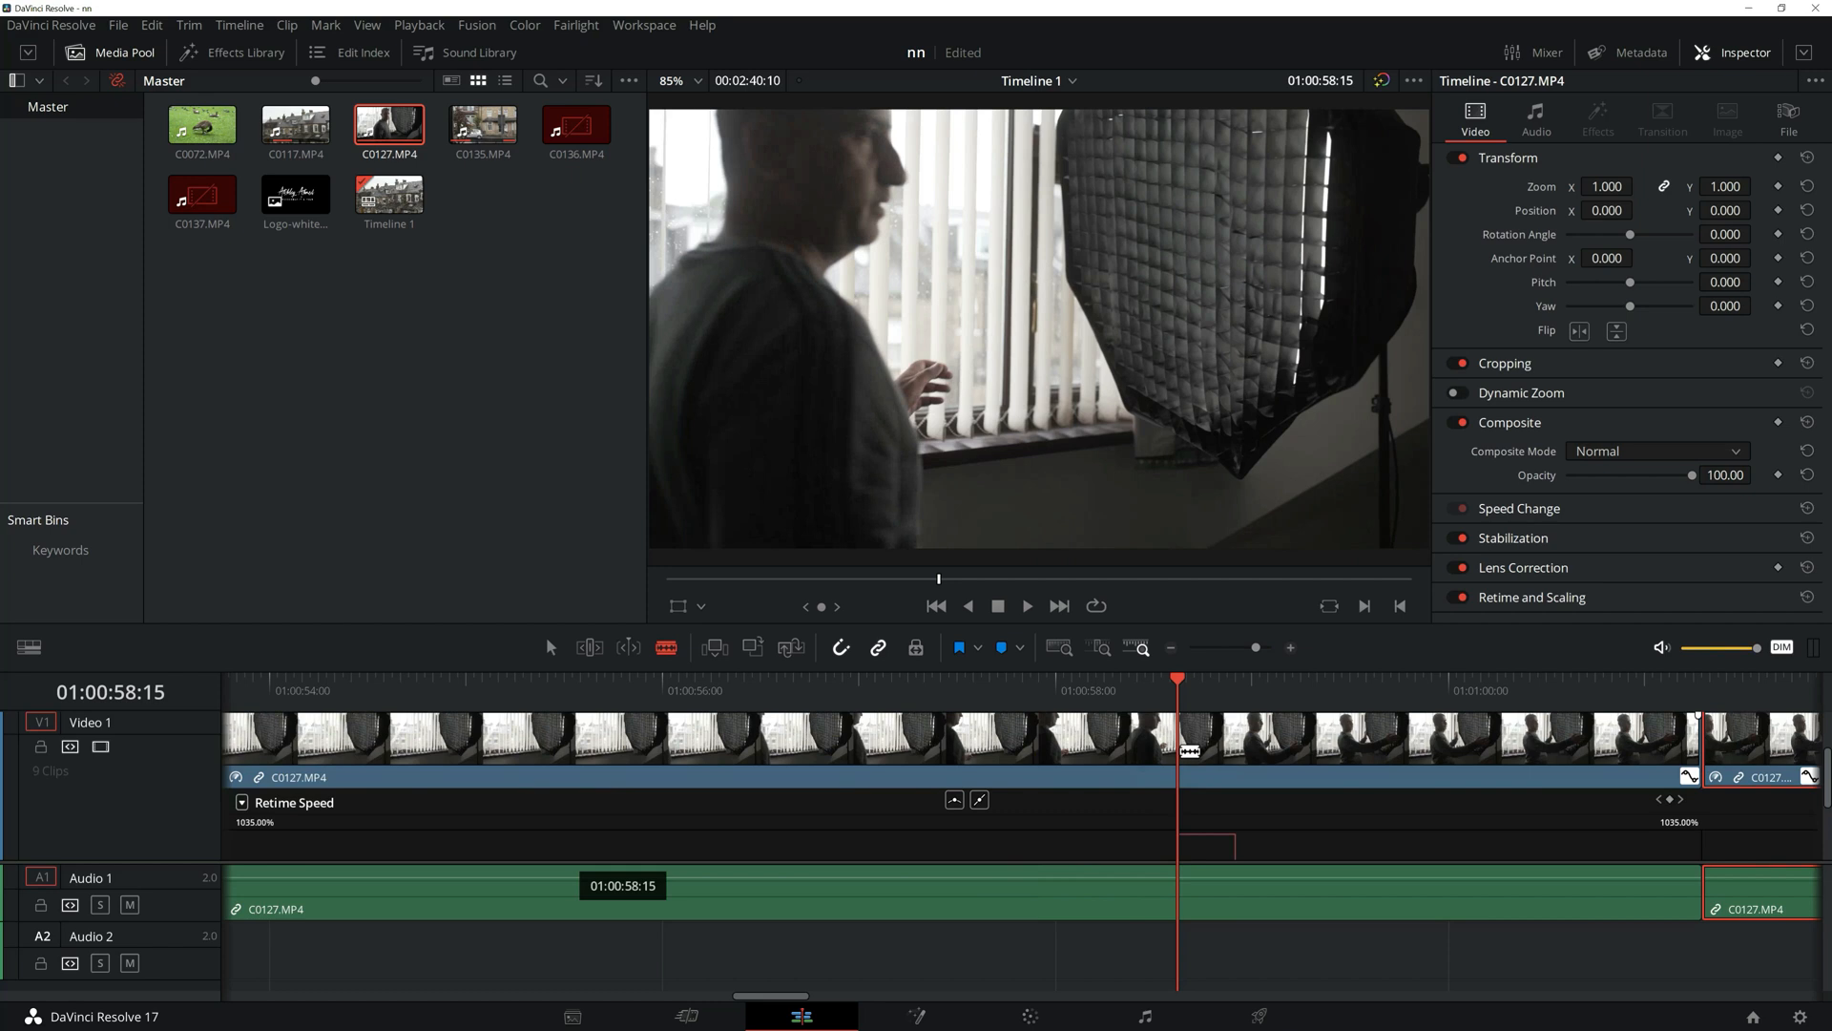
{"action": "left_click", "coordinate": [1188, 750]}
{"action": "scroll", "coordinate": [1169, 839], "scroll_direction": "down", "scroll_amount": 5}
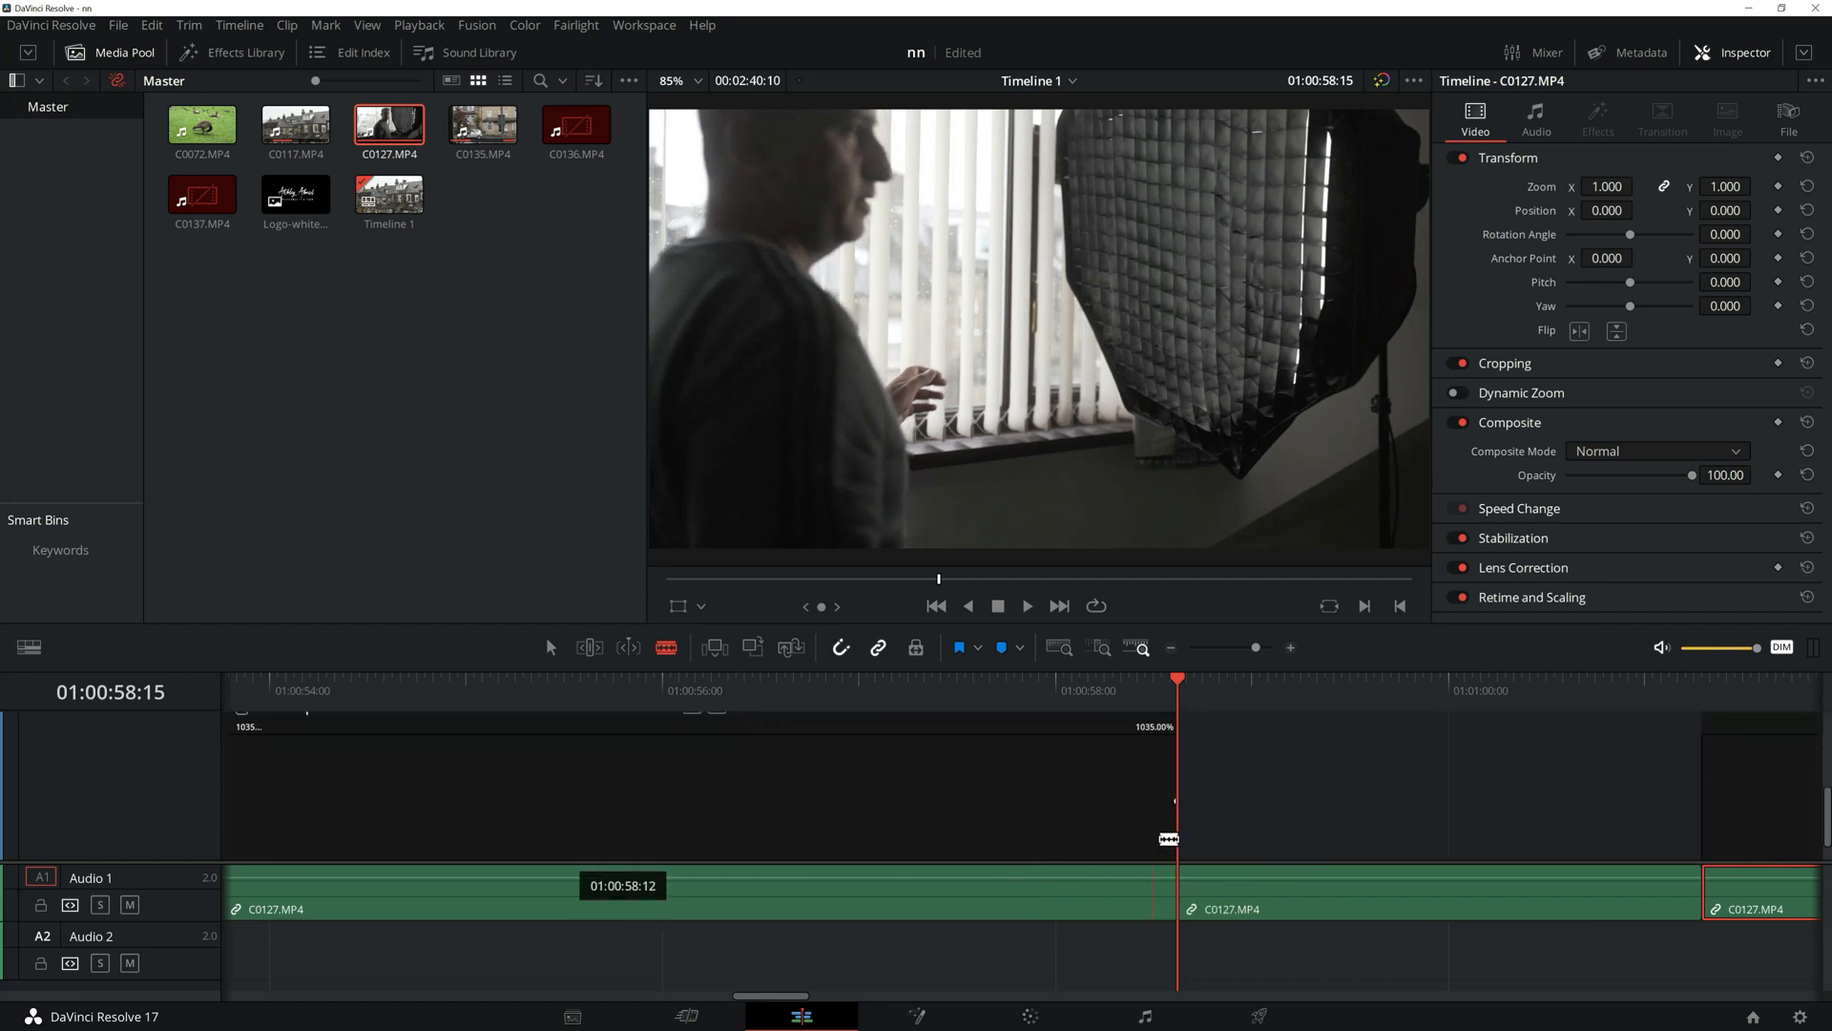
{"action": "scroll", "coordinate": [400, 826], "scroll_direction": "up", "scroll_amount": 3}
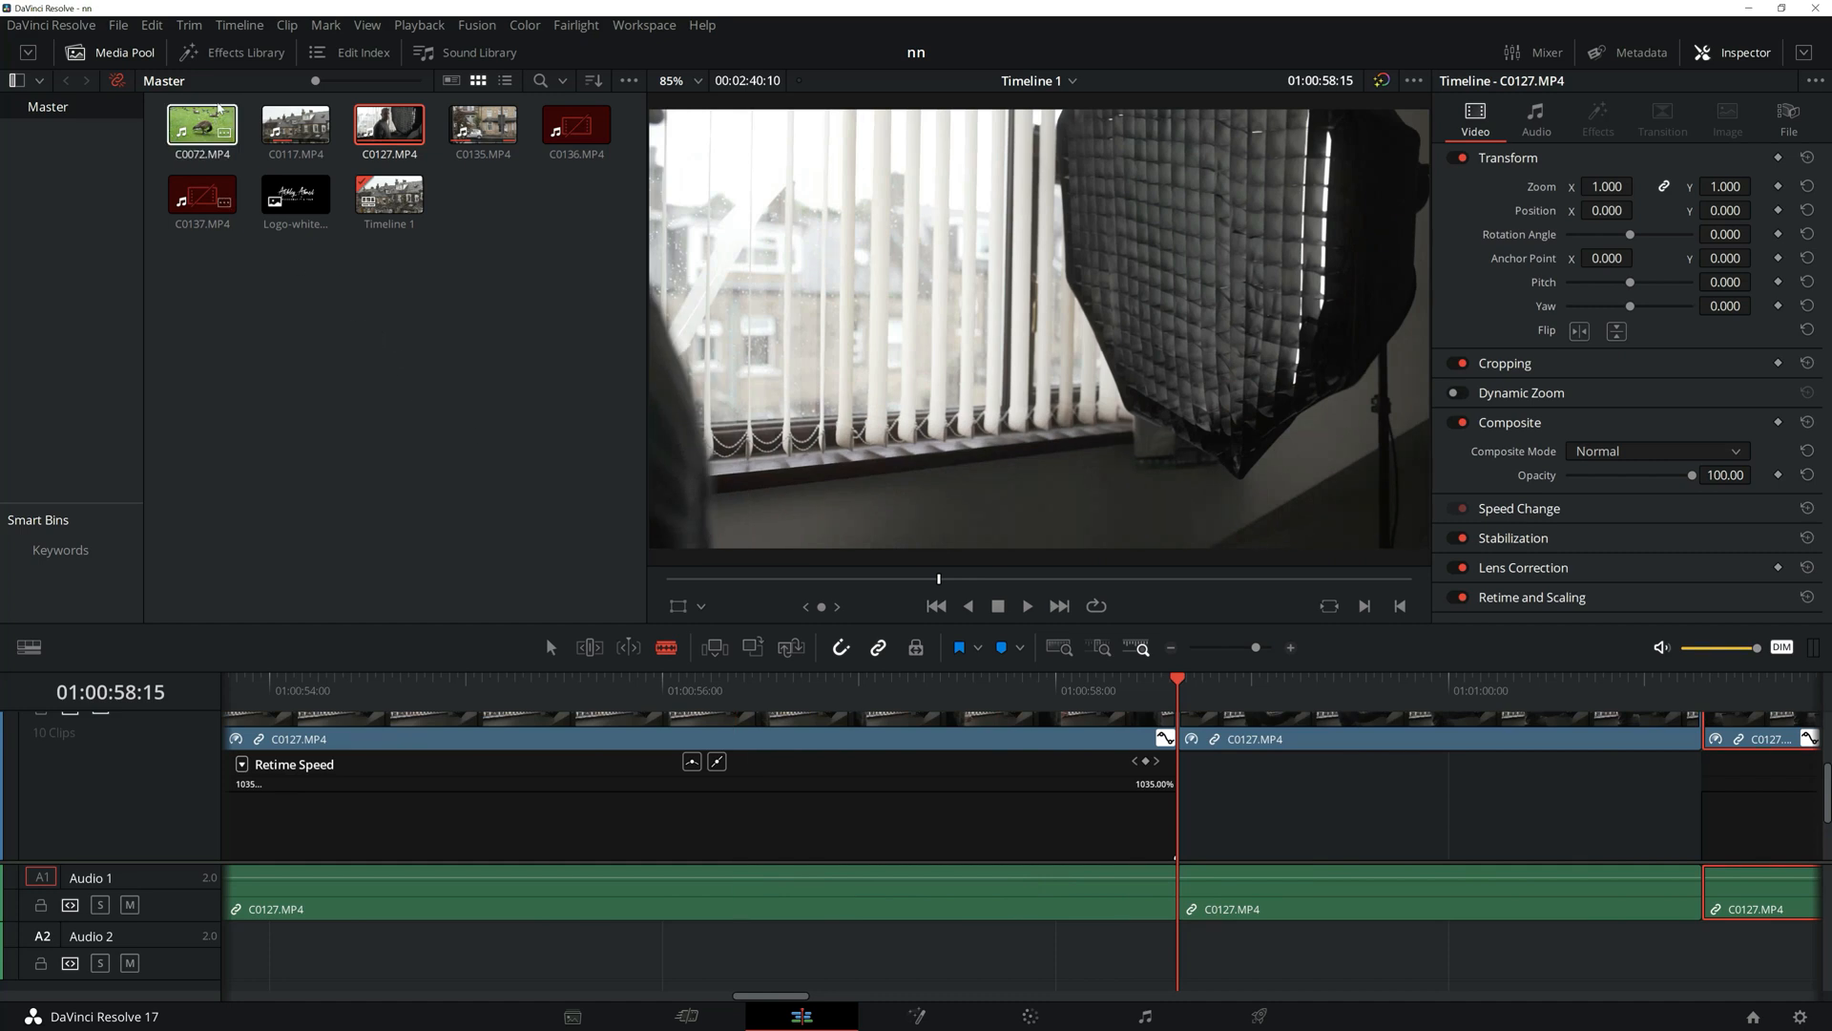
- Search the Effects category of the Effects Library for "flash", dismissing the dialogs that interrupt
{"action": "left_click", "coordinate": [239, 54]}
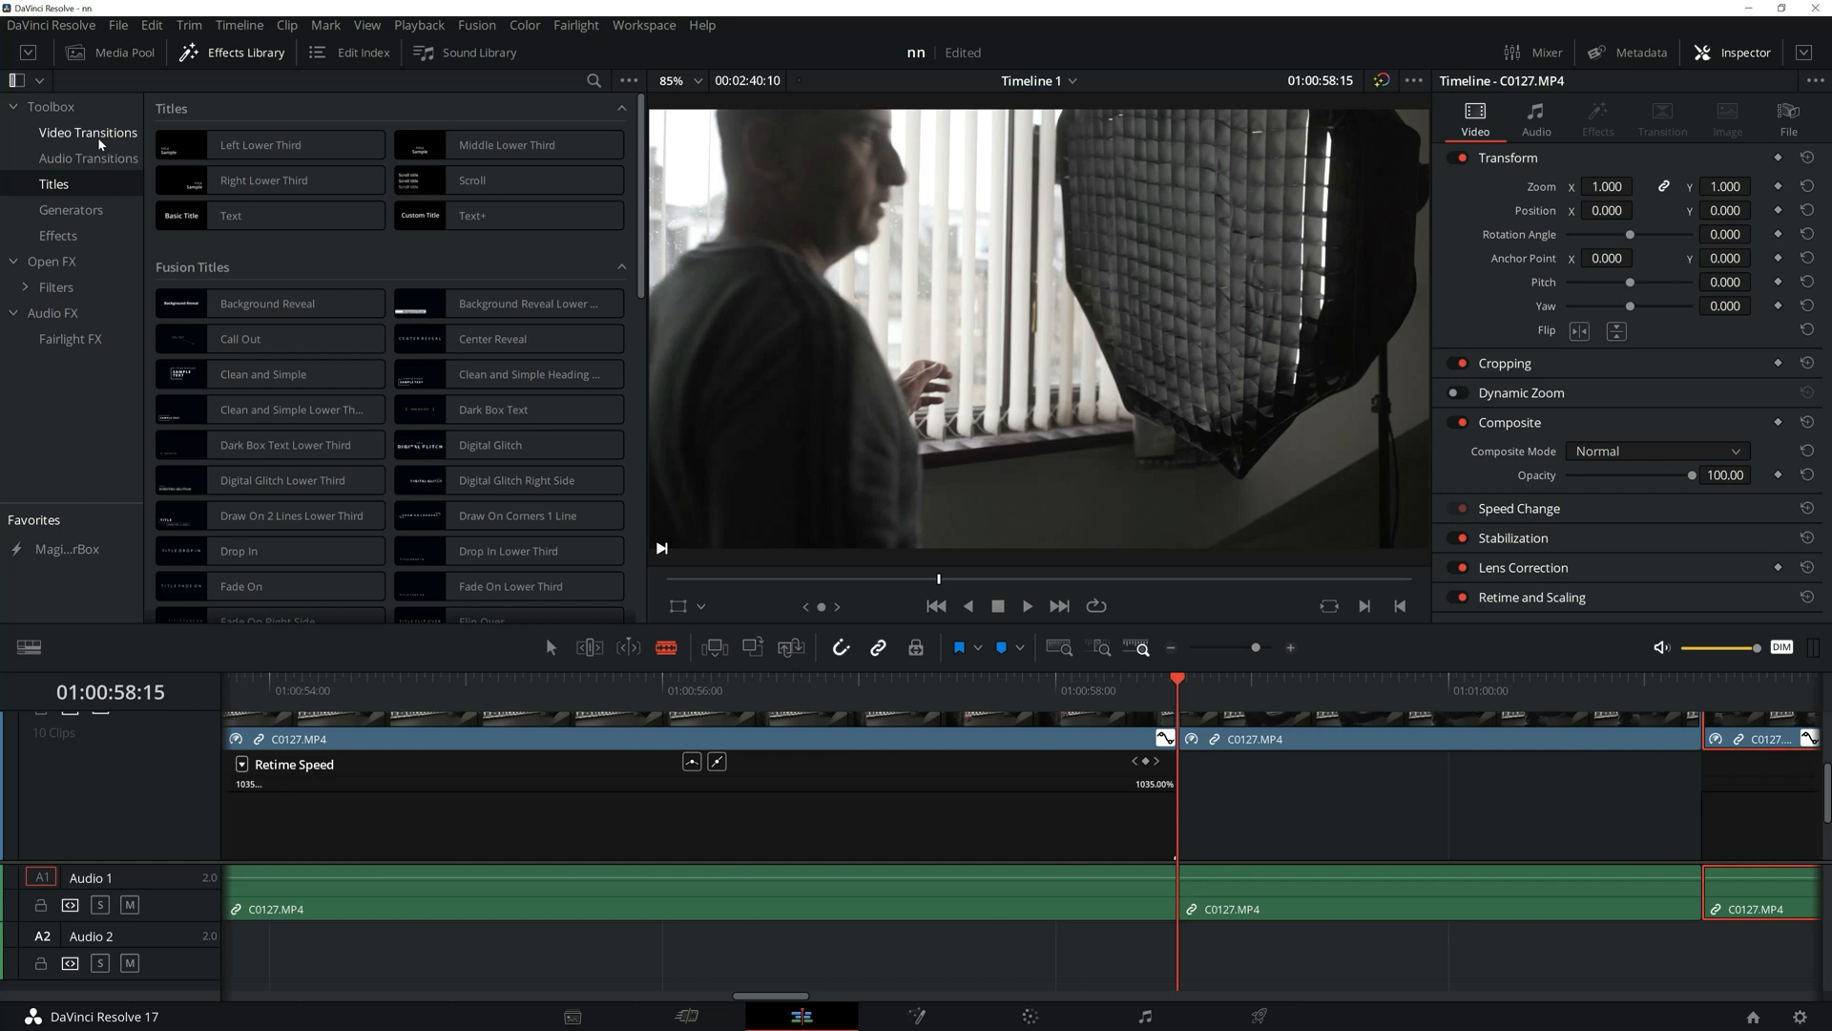
{"action": "left_click", "coordinate": [86, 237]}
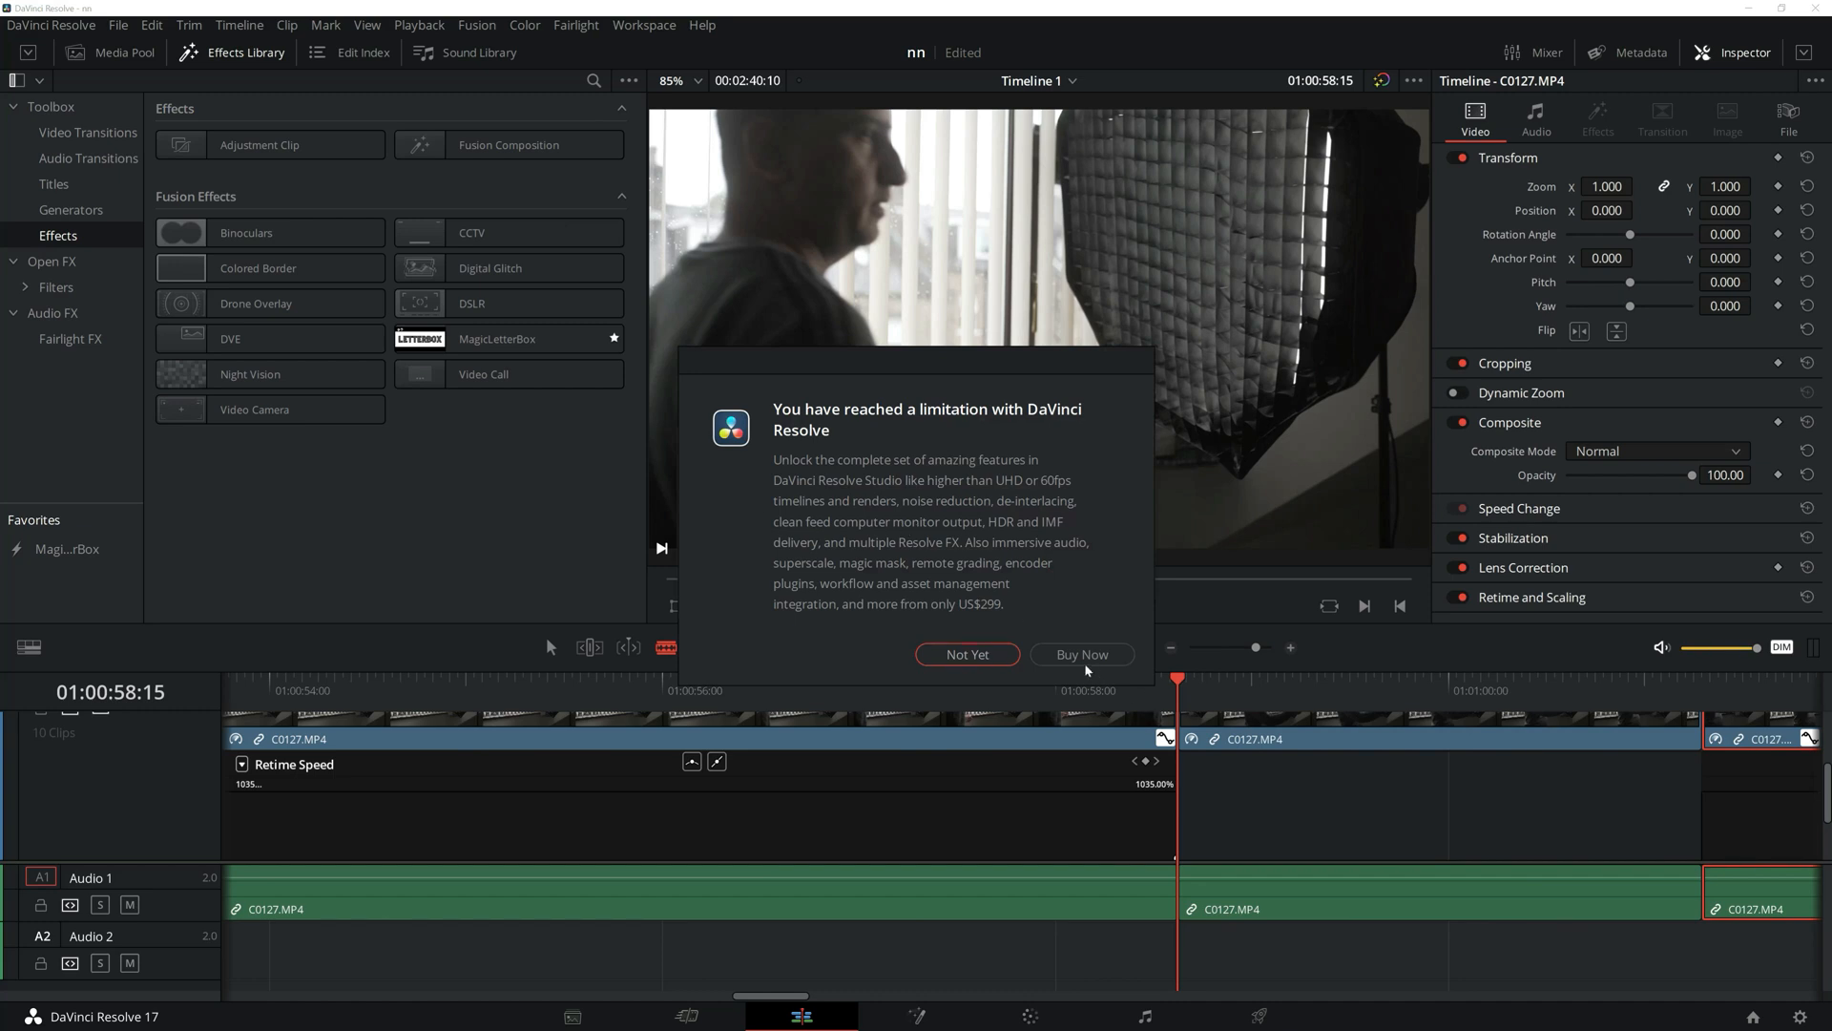
{"action": "left_click", "coordinate": [997, 655]}
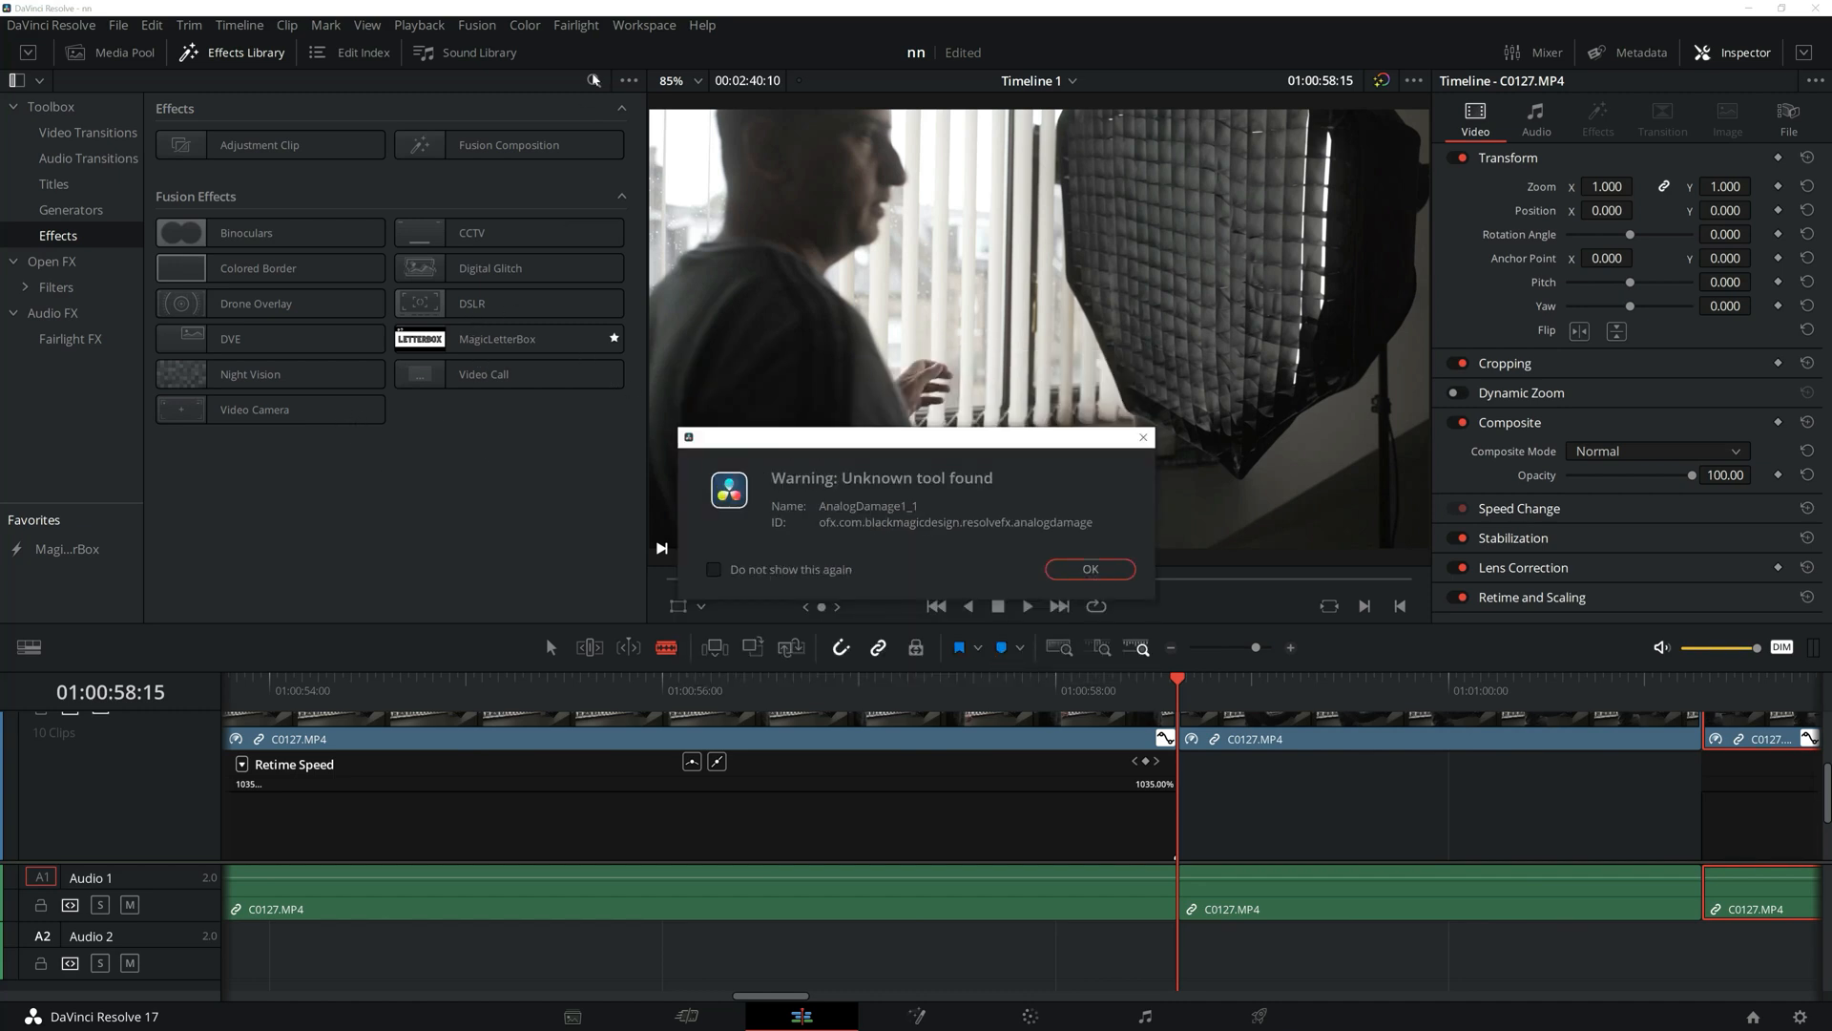
{"action": "left_click", "coordinate": [1102, 573]}
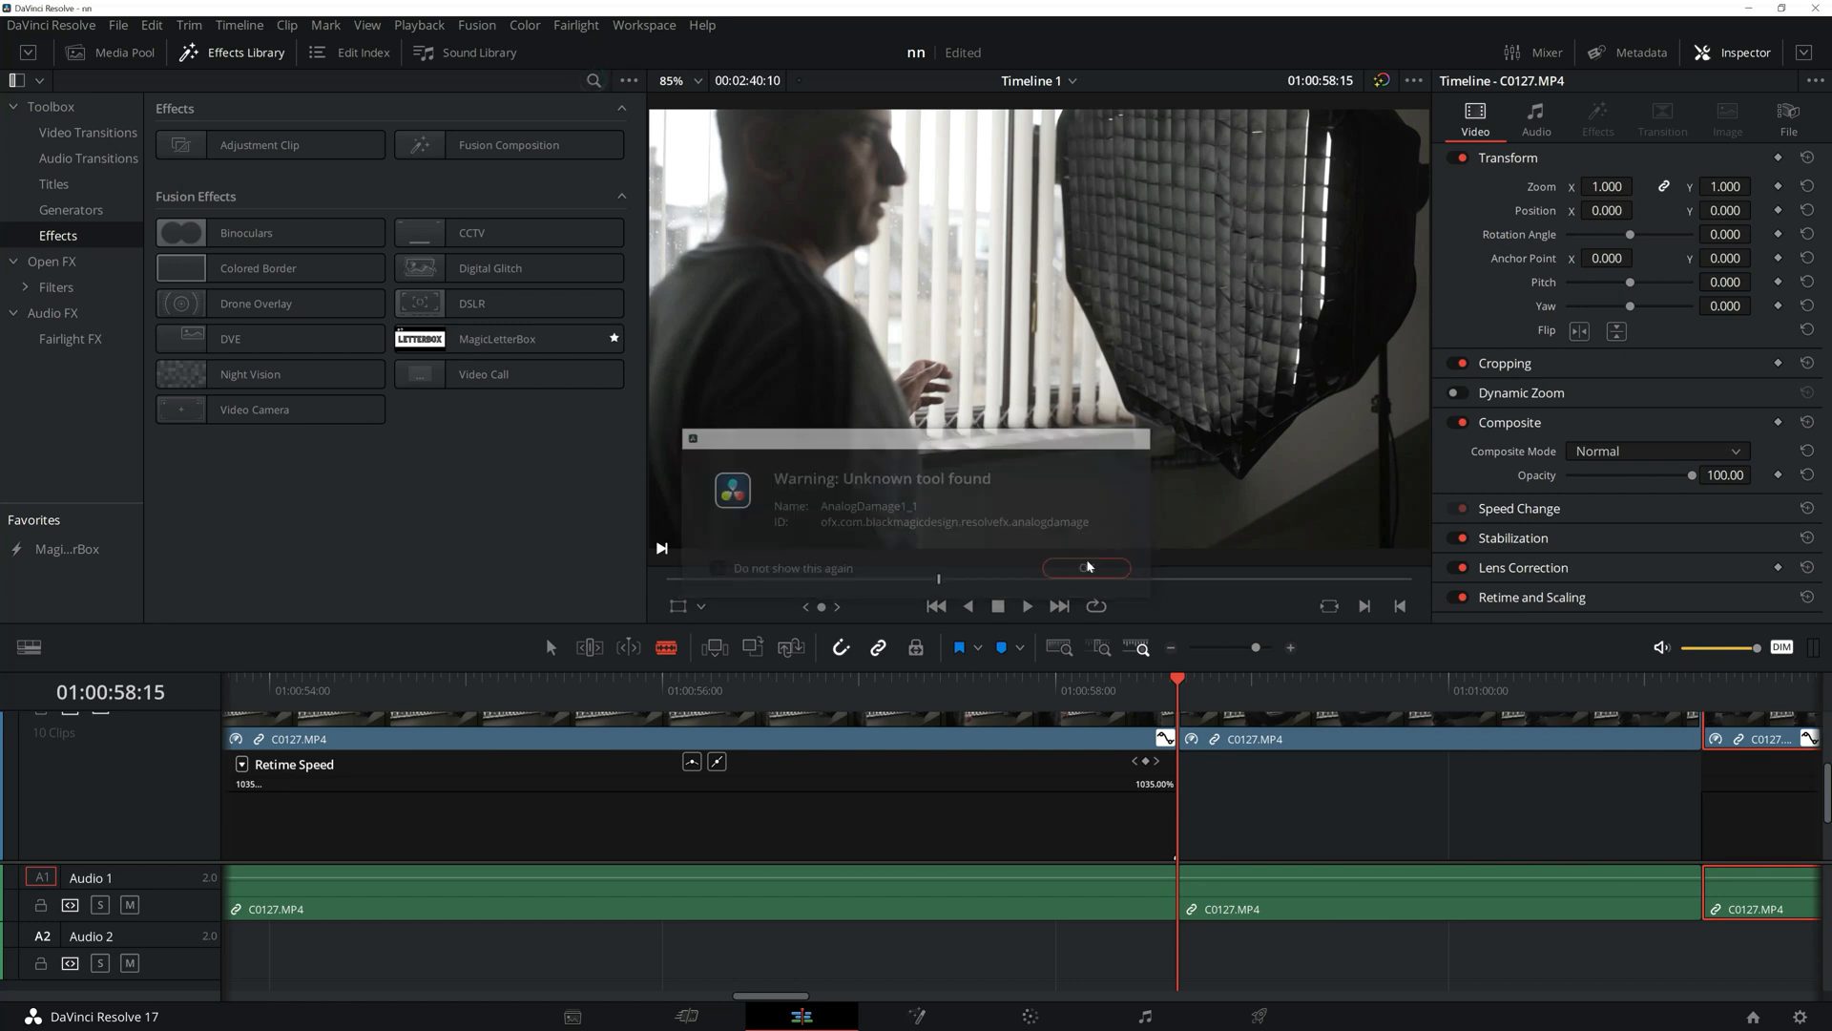
{"action": "left_click", "coordinate": [590, 79]}
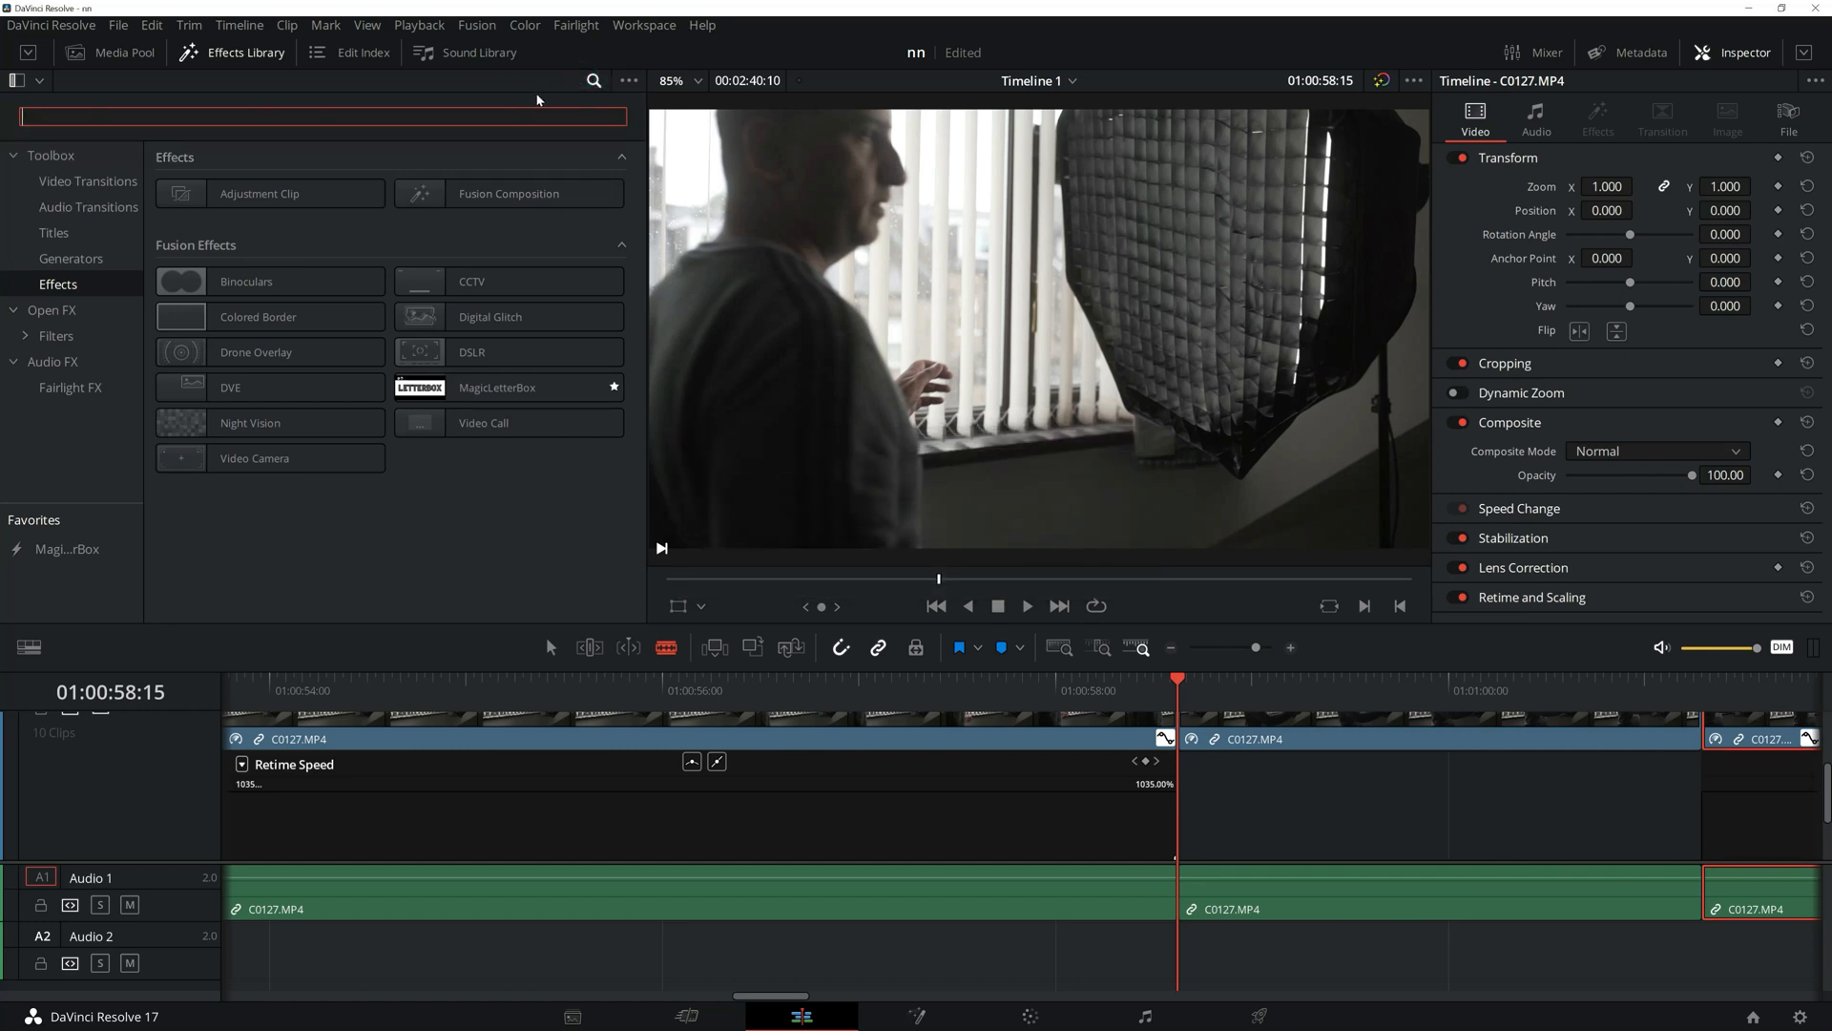
{"action": "type", "text": "flash"}
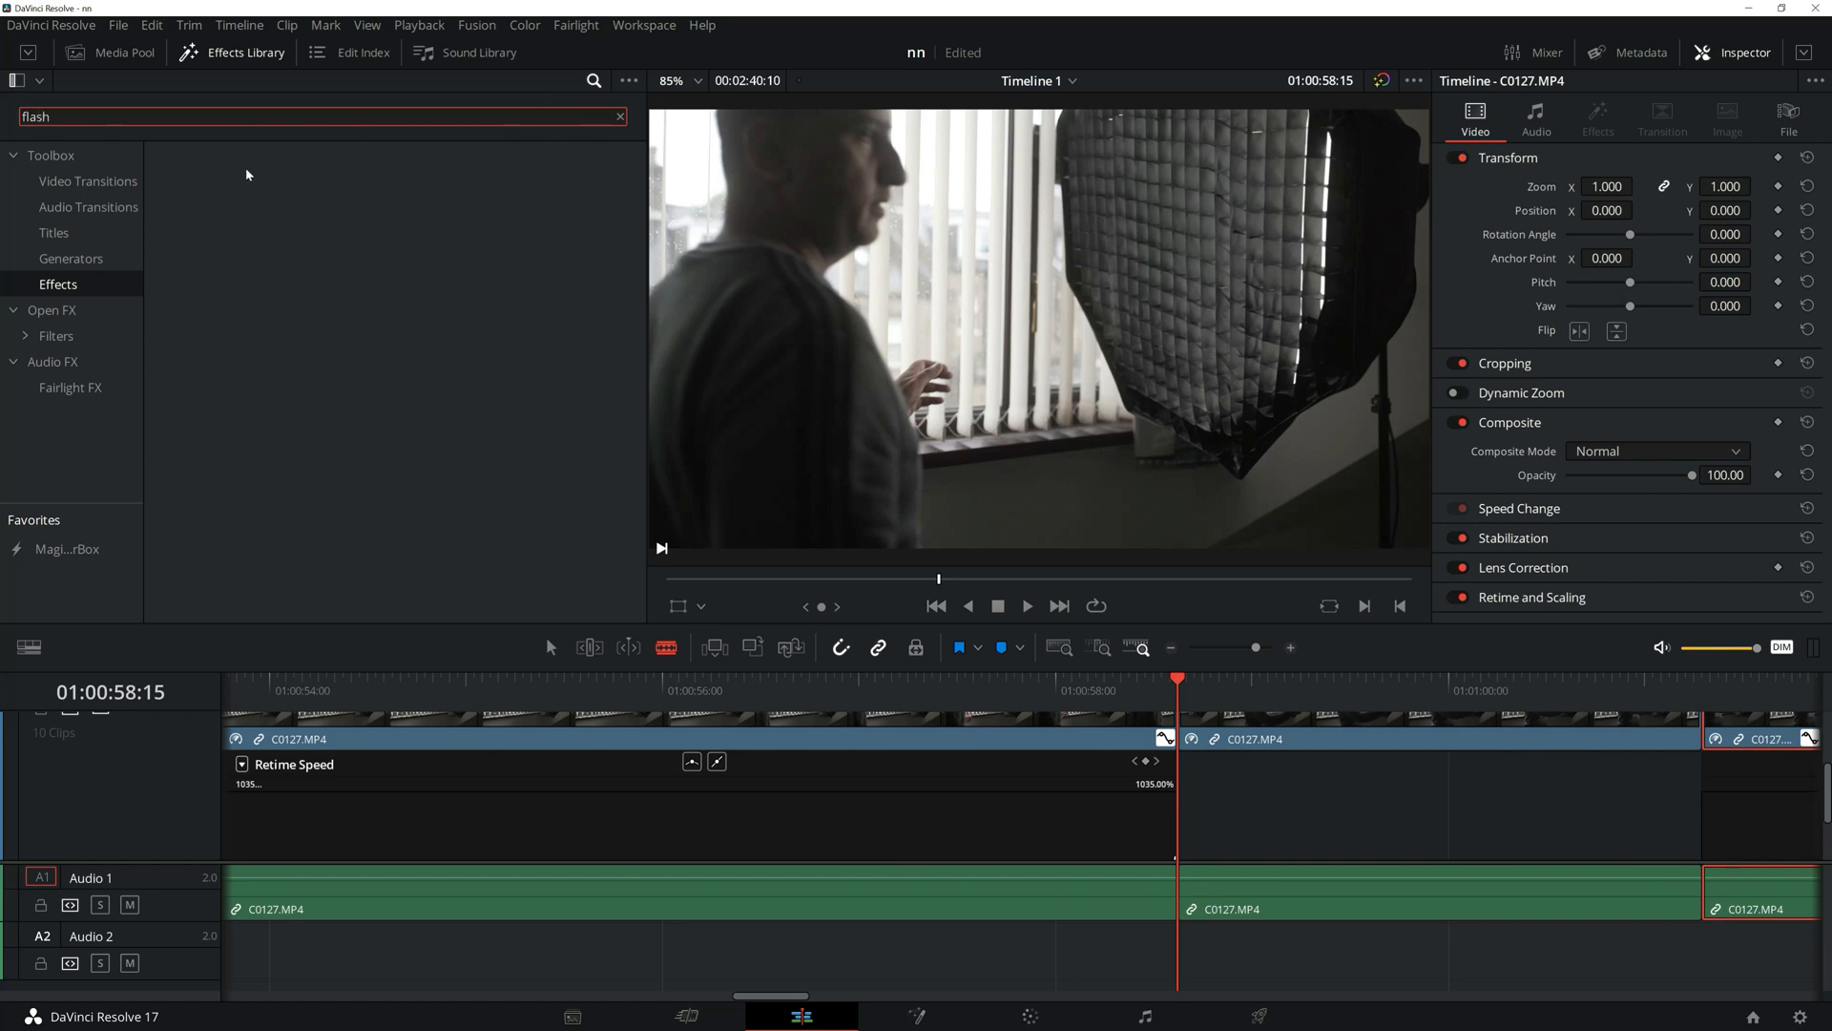
- Find the Brightness Flash transition in the Toolbox and apply it to the C0127.MP4 cut at 01:00:58:15
{"action": "left_click", "coordinate": [81, 158]}
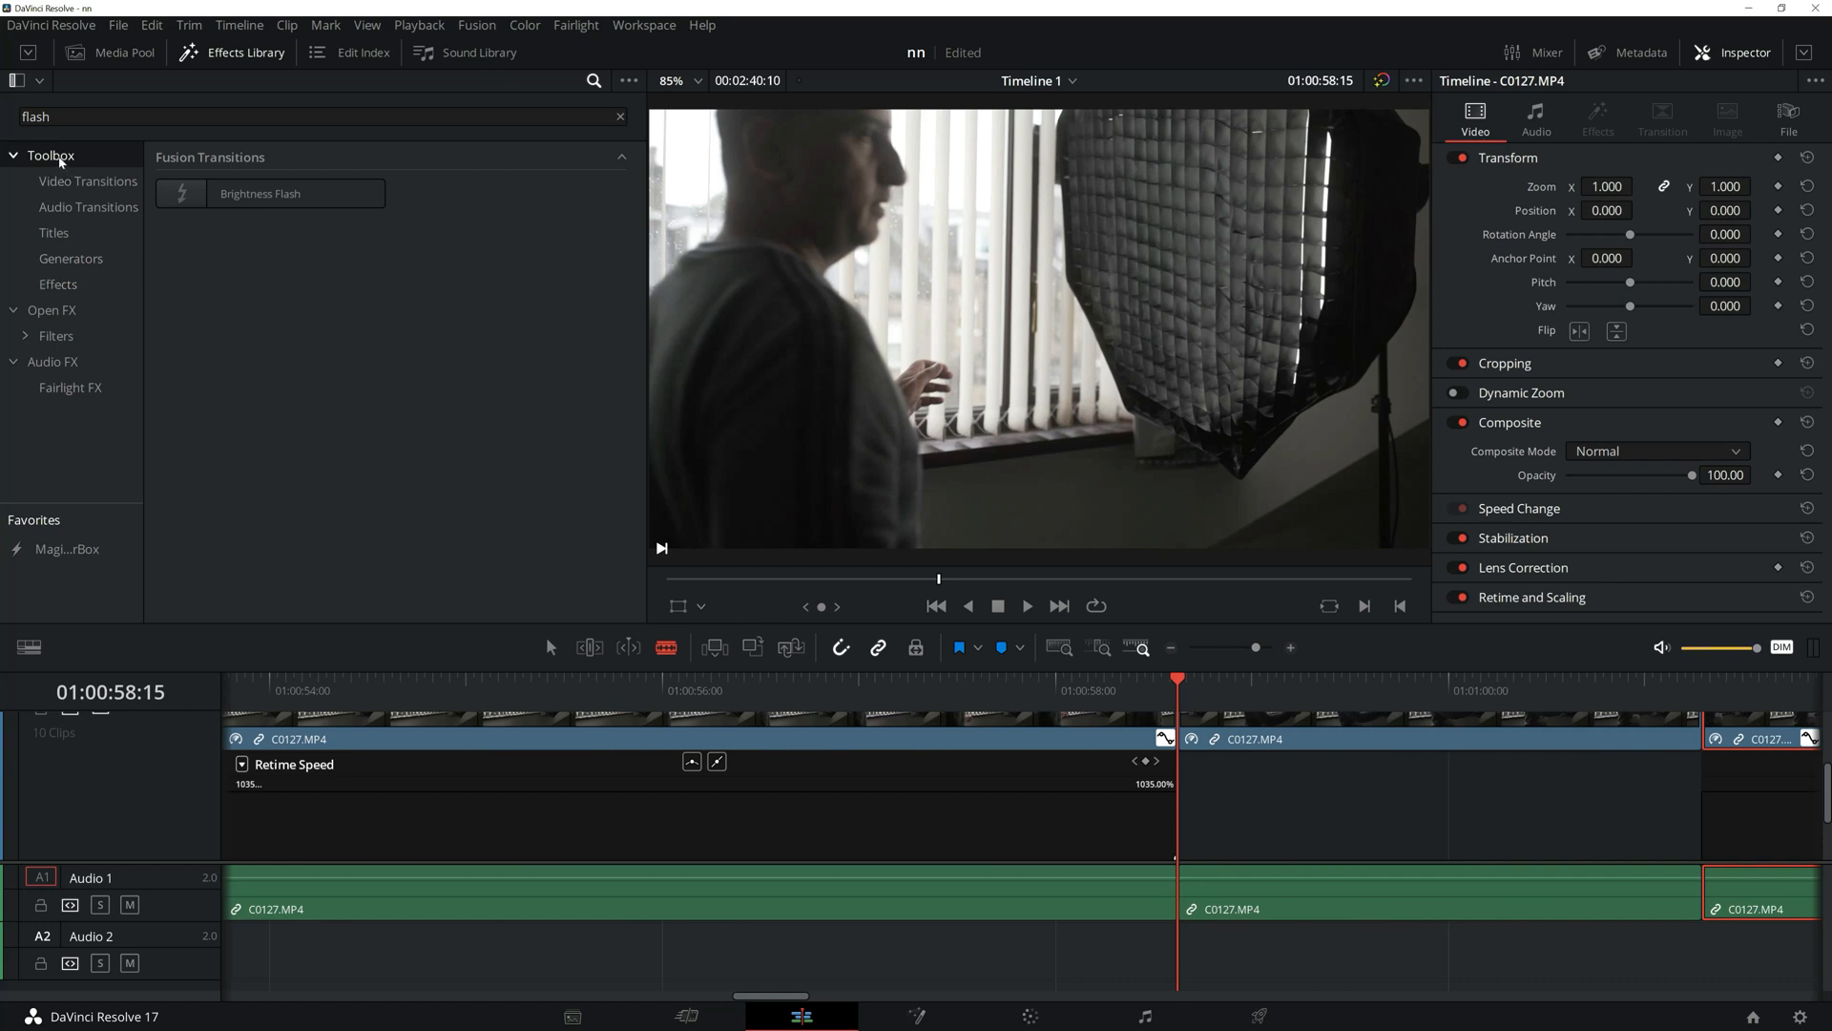
{"action": "left_click", "coordinate": [63, 117]}
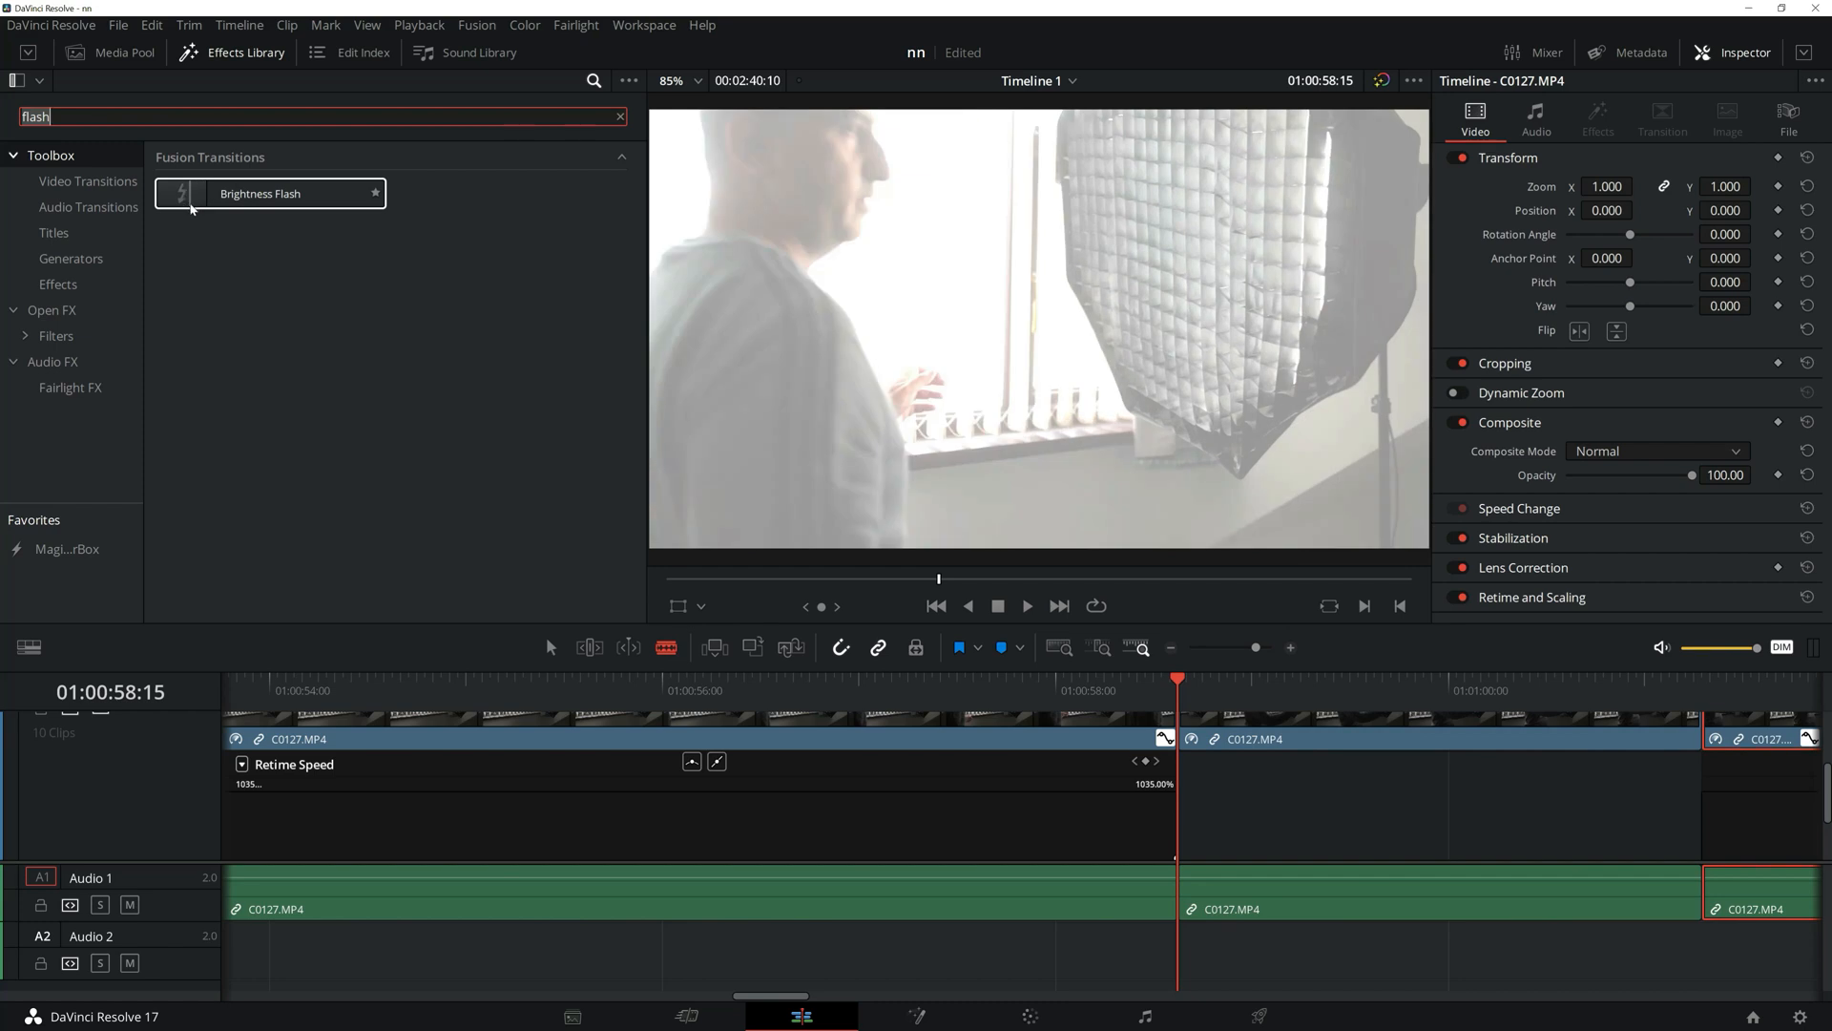
{"action": "scroll", "coordinate": [785, 739], "scroll_direction": "up", "scroll_amount": 1}
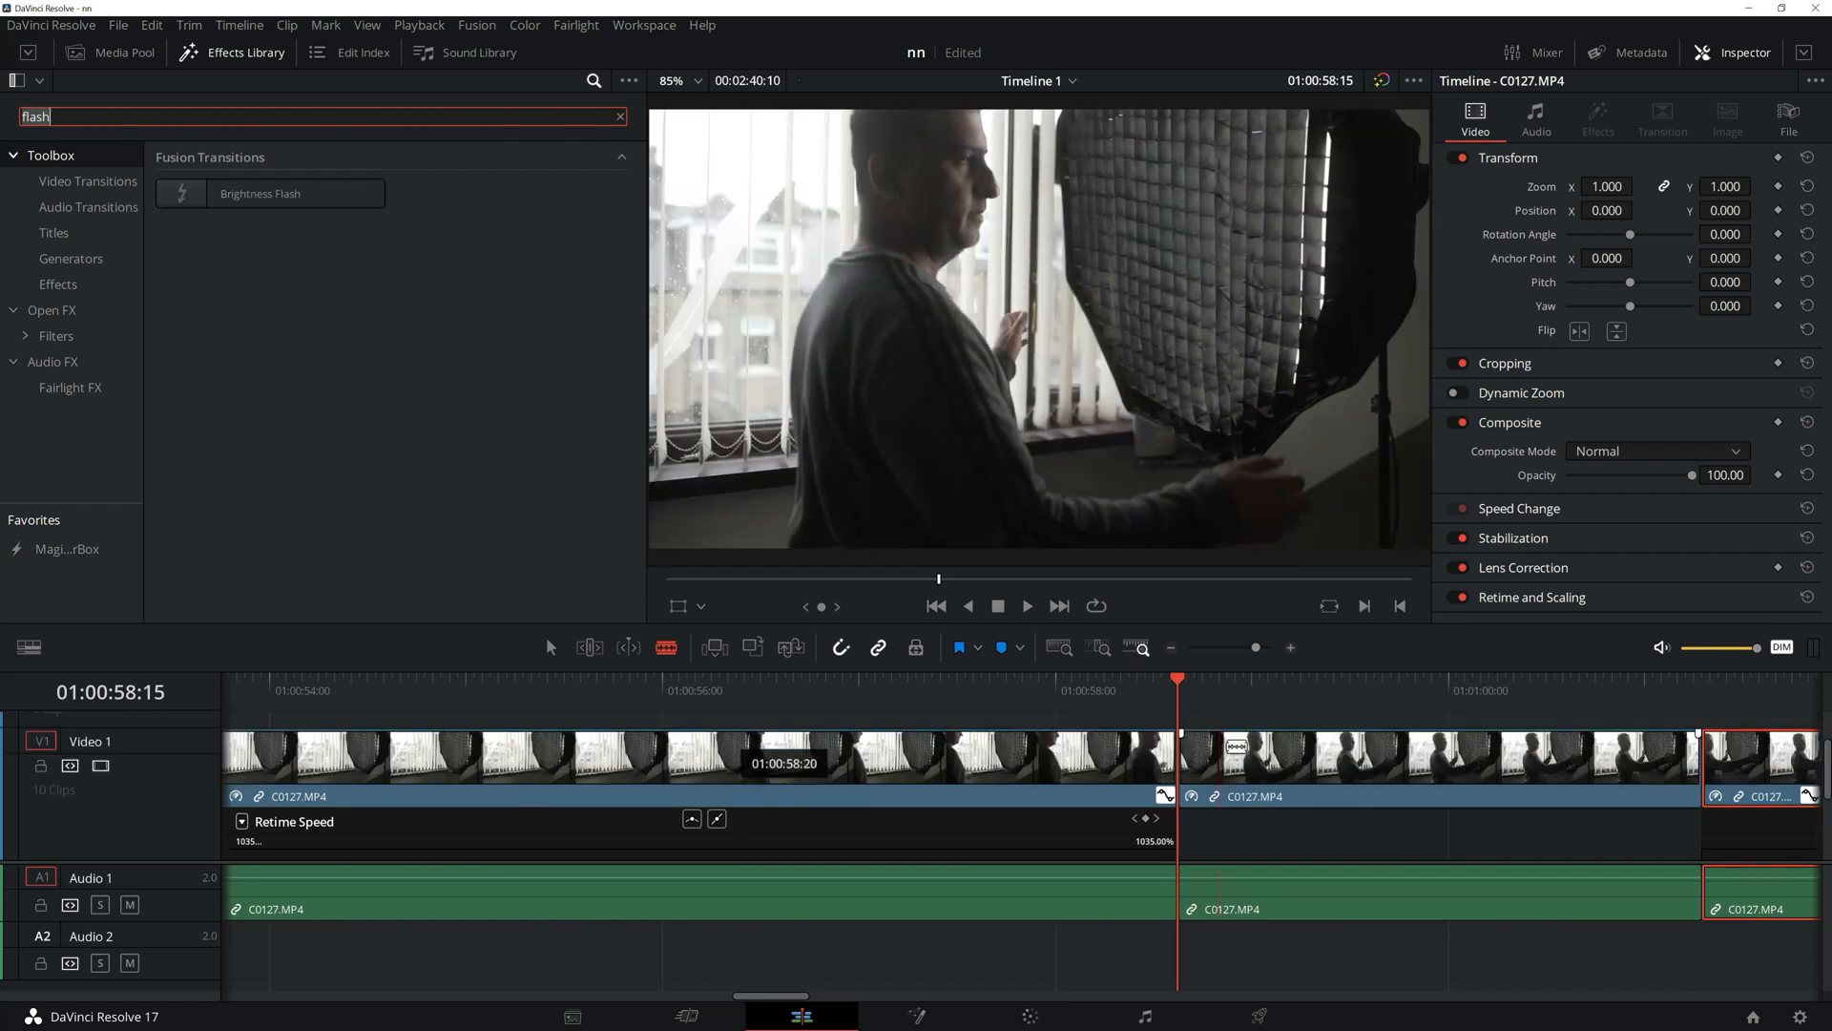
{"action": "left_click_drag", "start_coordinate": [209, 195], "coordinate": [1187, 749]}
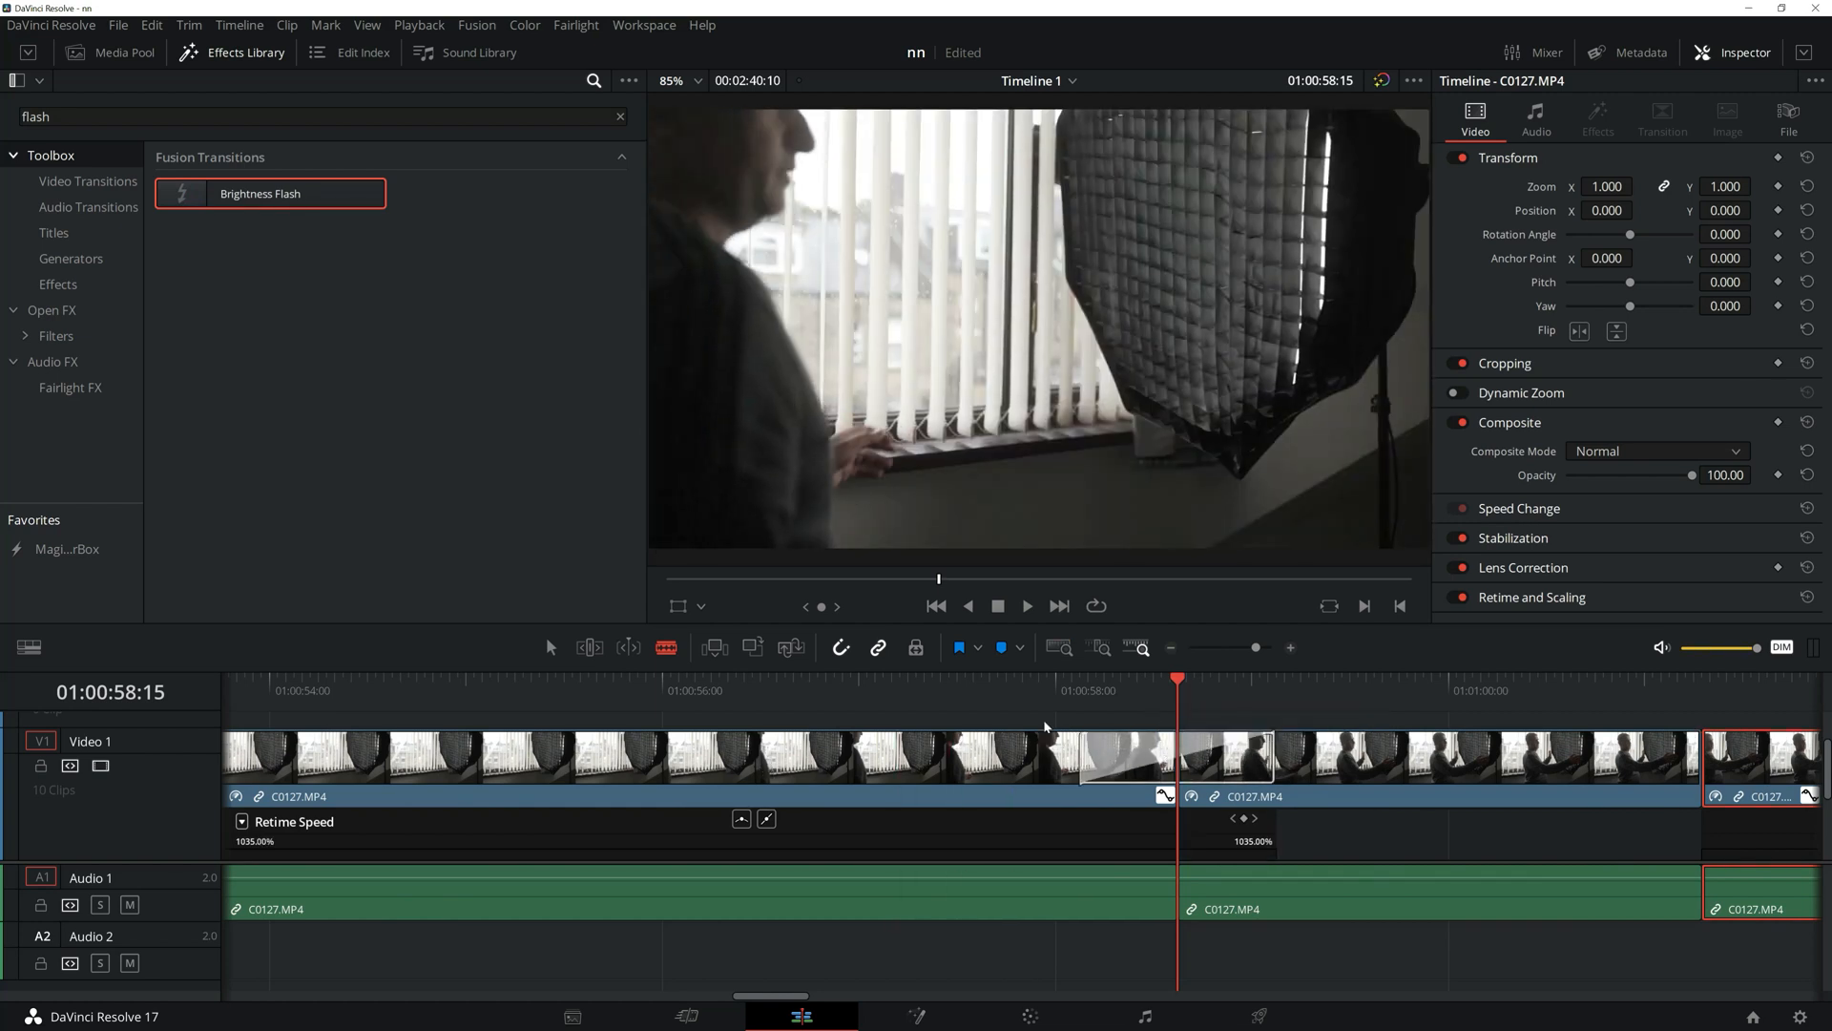
- Play back the first ramped C0127.MP4 section to check the one-second Brightness Flash transition
{"action": "left_click", "coordinate": [1066, 685]}
{"action": "left_click", "coordinate": [1027, 606]}
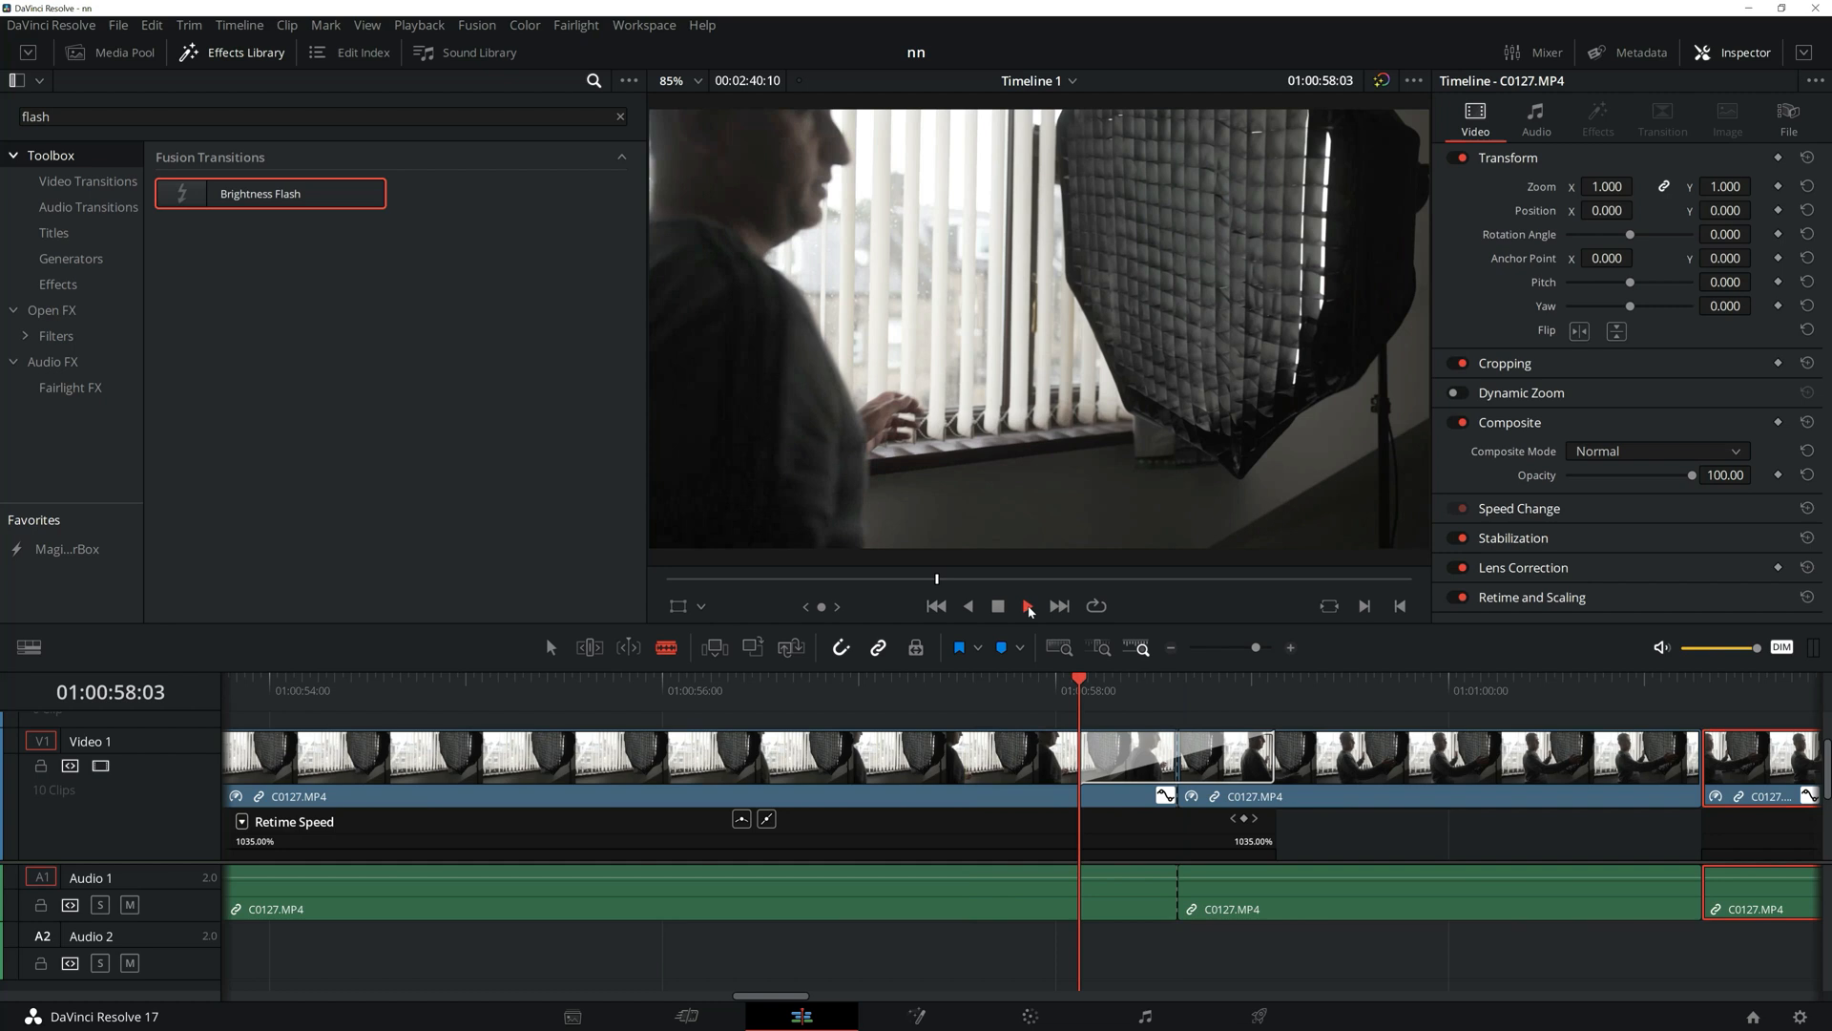
{"action": "left_click", "coordinate": [1028, 687]}
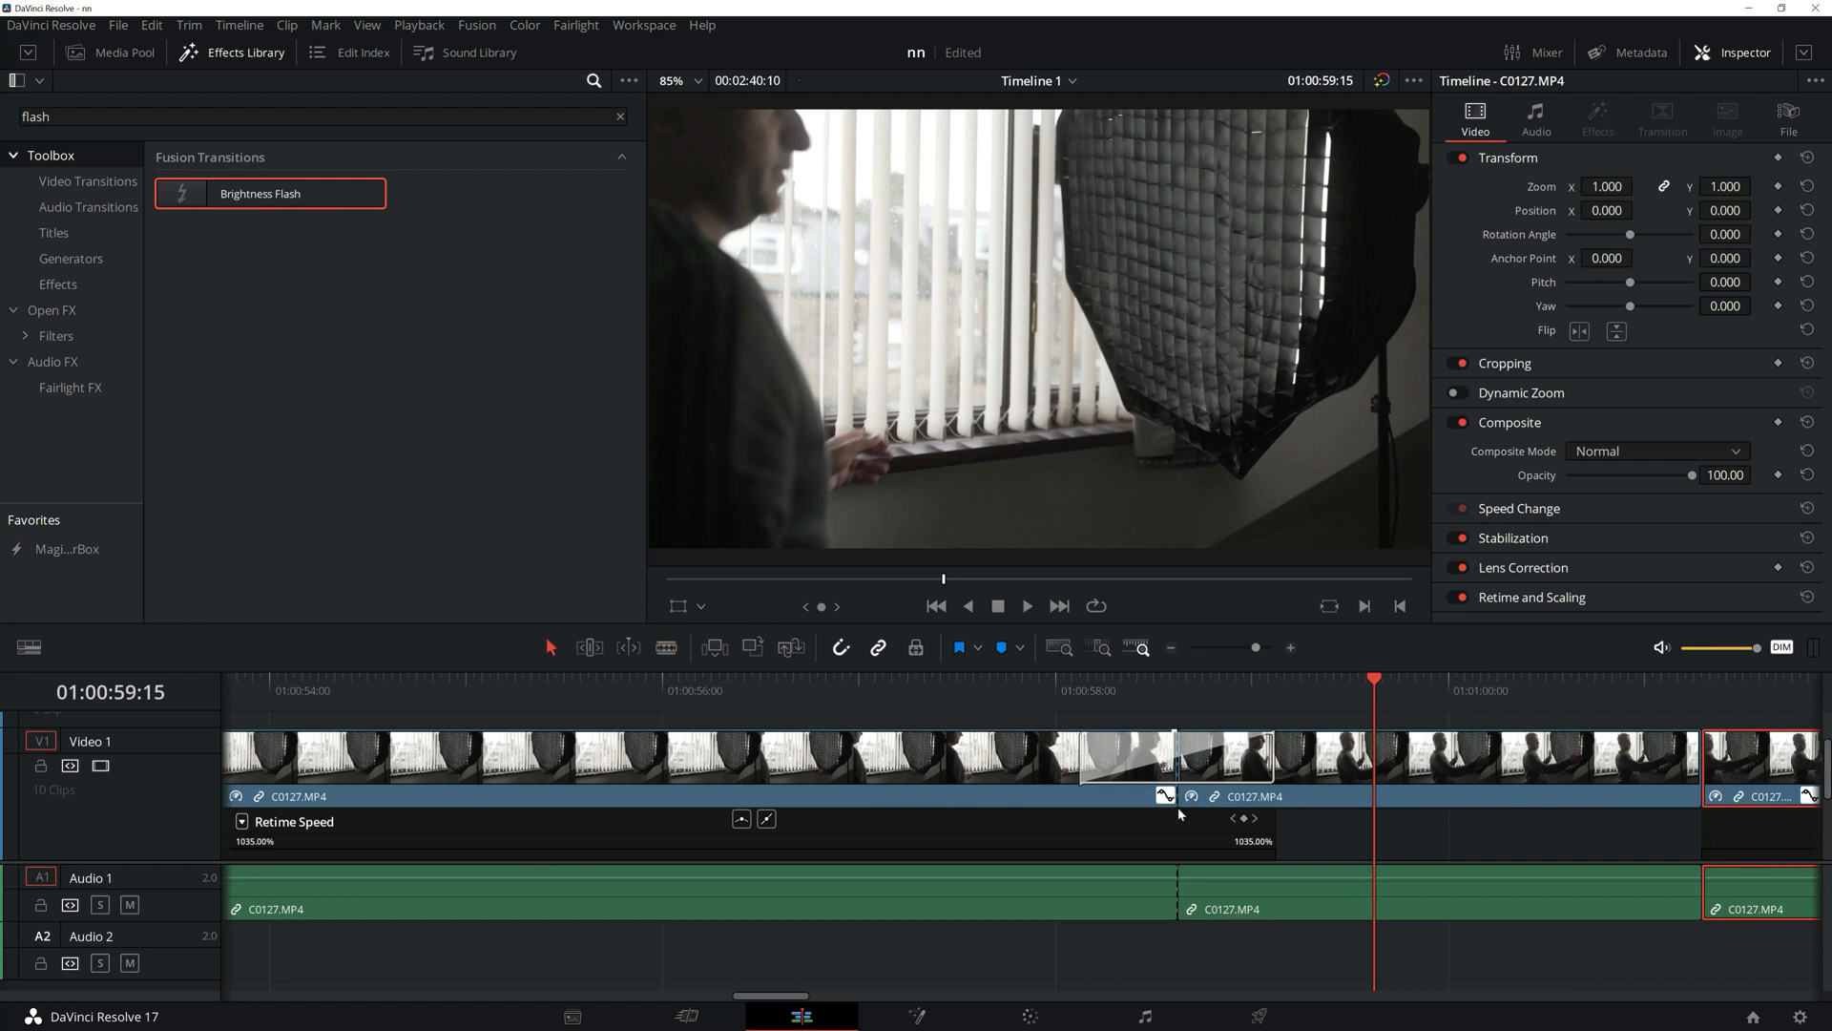
- Shorten the first Brightness Flash transition to 8 frames and play back the cut to check it
{"action": "left_click", "coordinate": [1087, 761]}
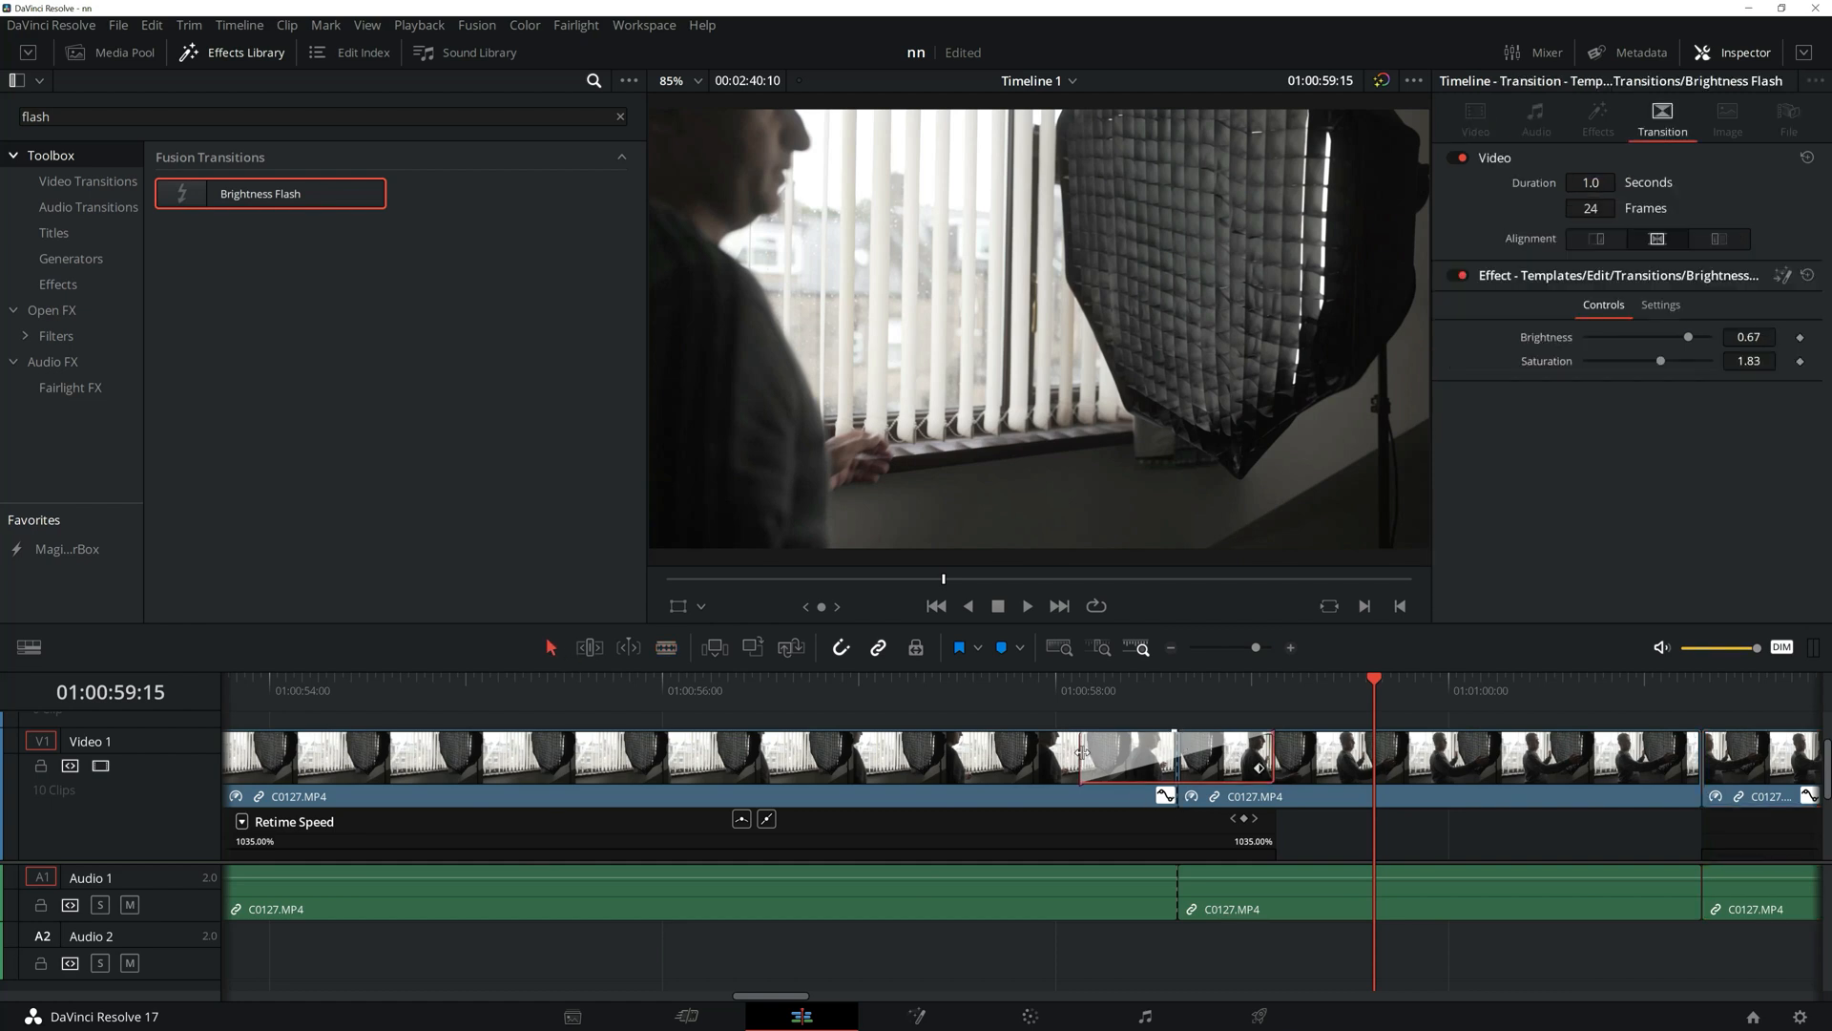
{"action": "left_click_drag", "start_coordinate": [1082, 752], "coordinate": [1148, 761]}
{"action": "left_click", "coordinate": [1100, 683]}
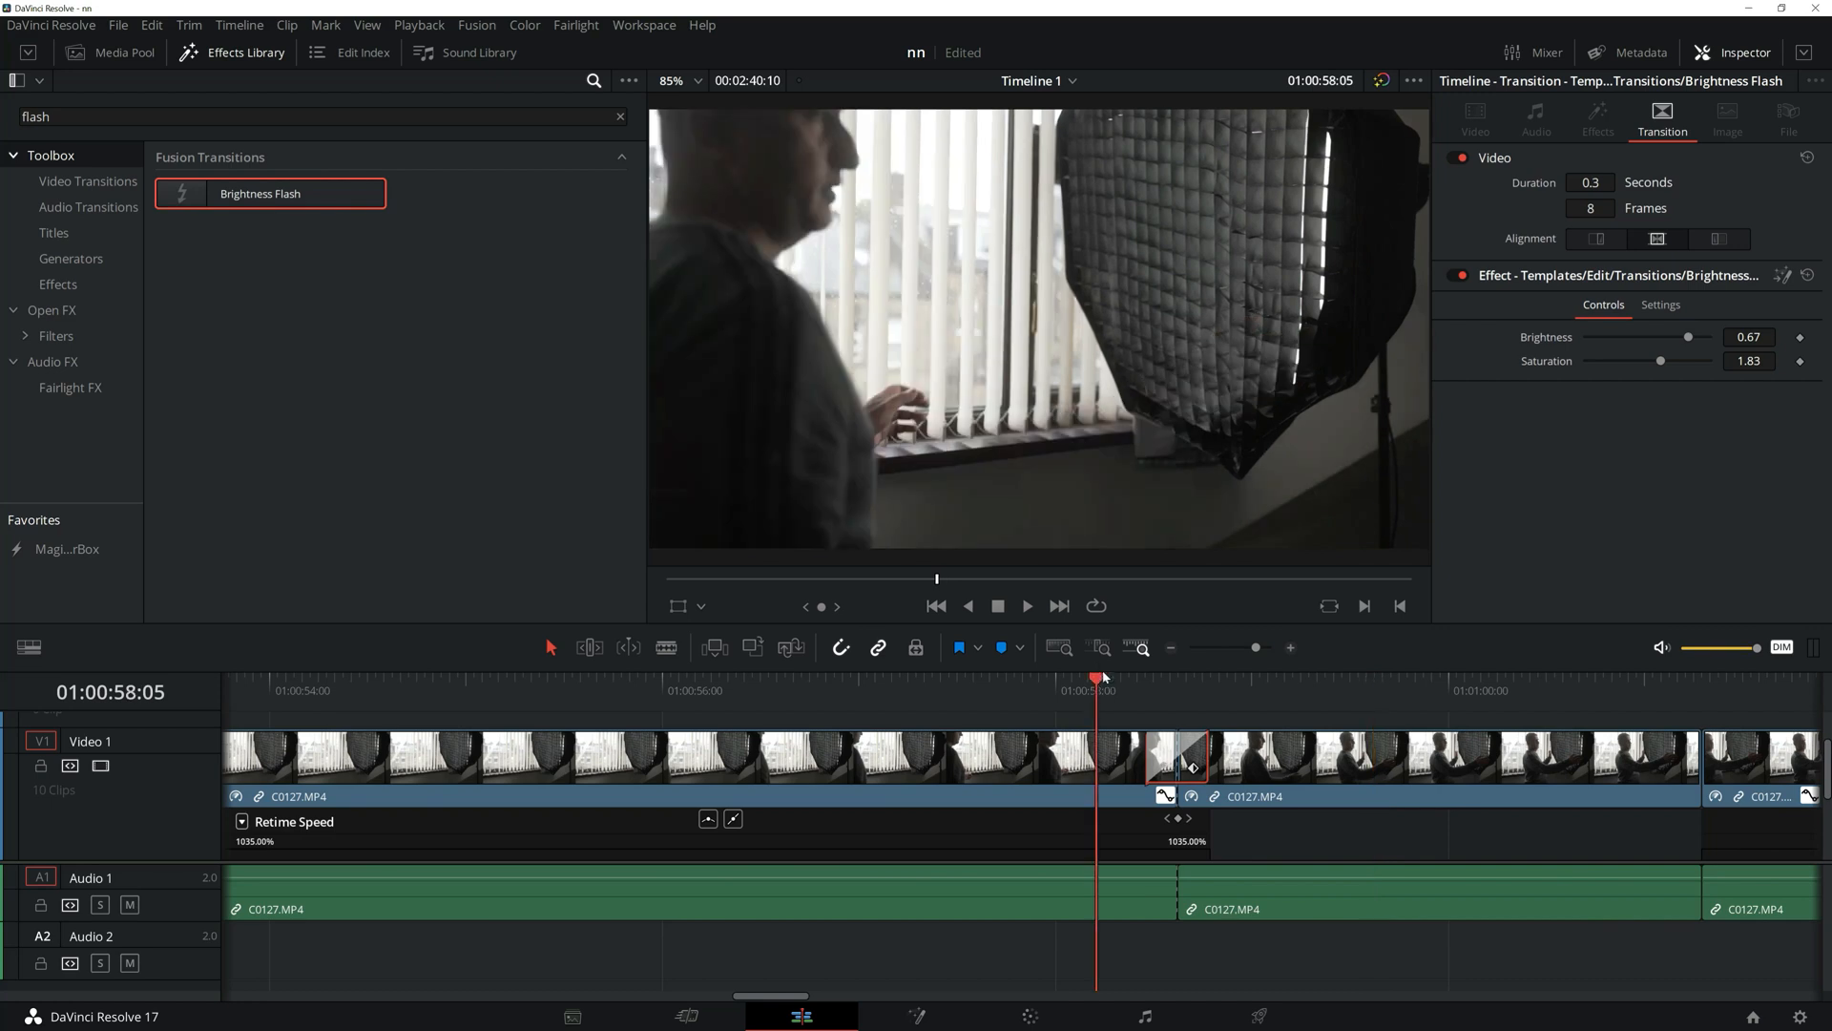
{"action": "left_click", "coordinate": [1028, 607]}
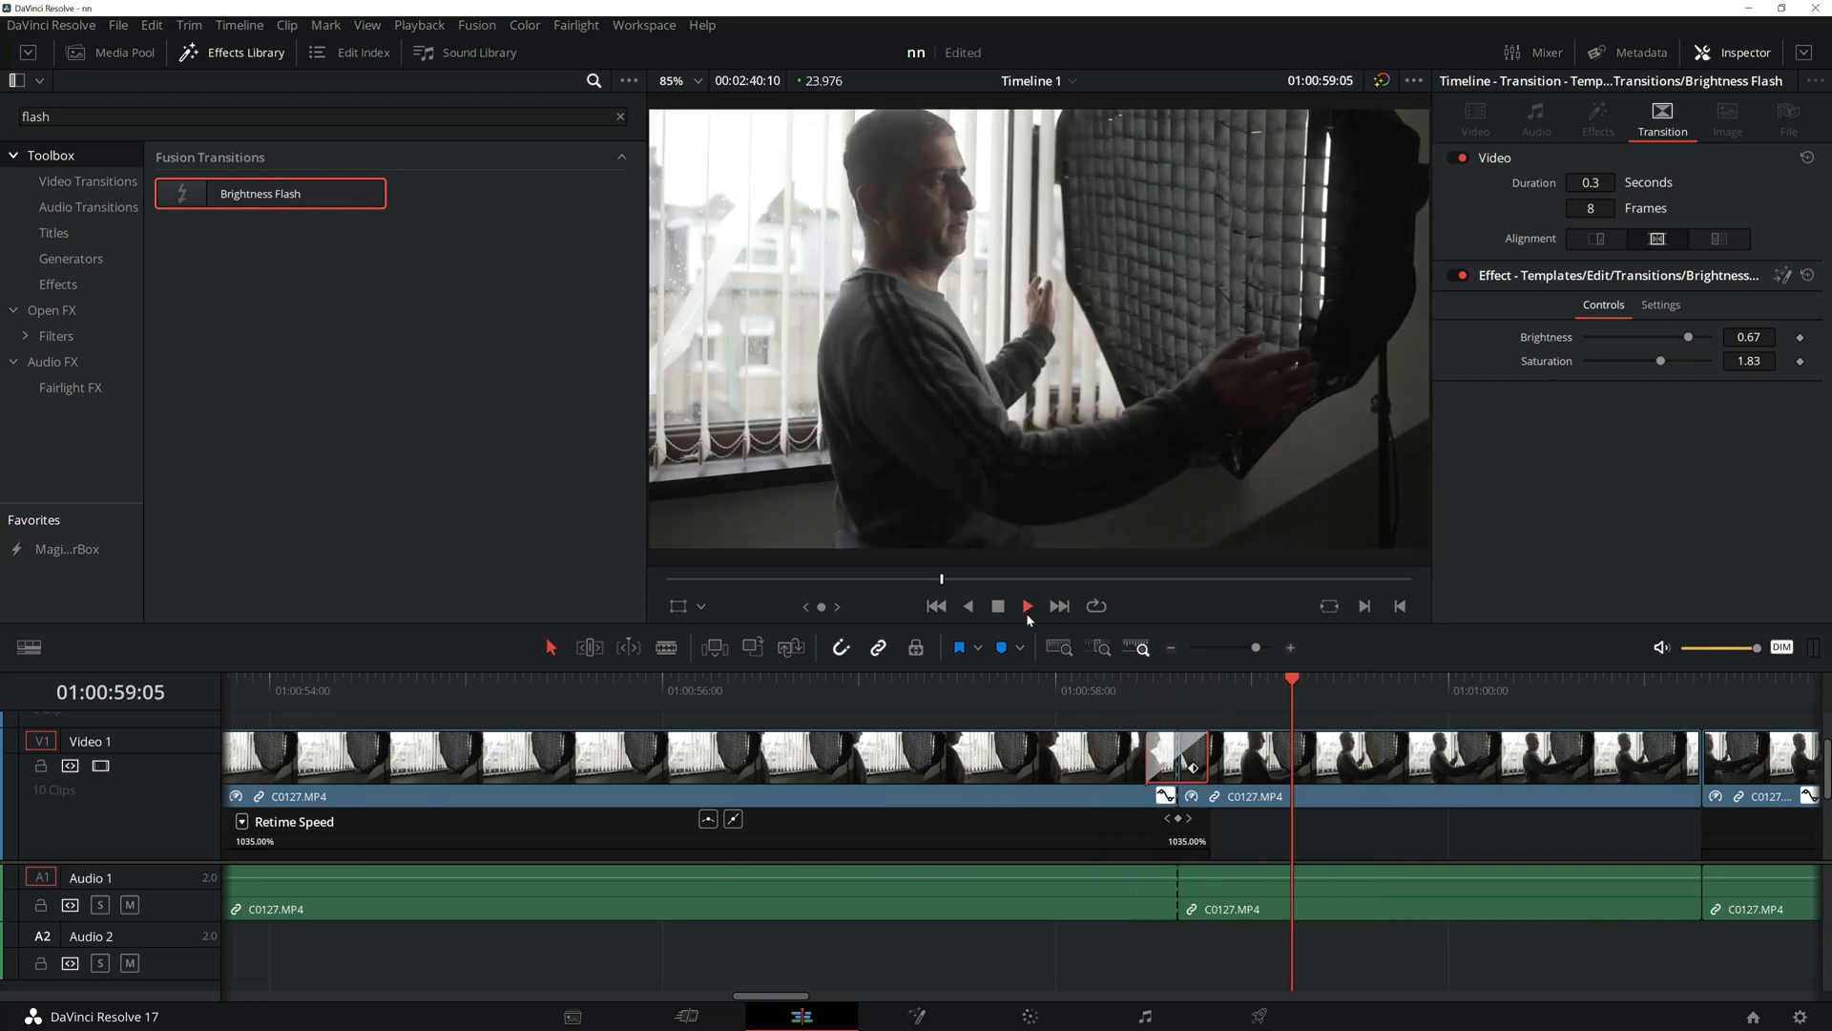
{"action": "left_click", "coordinate": [1073, 686]}
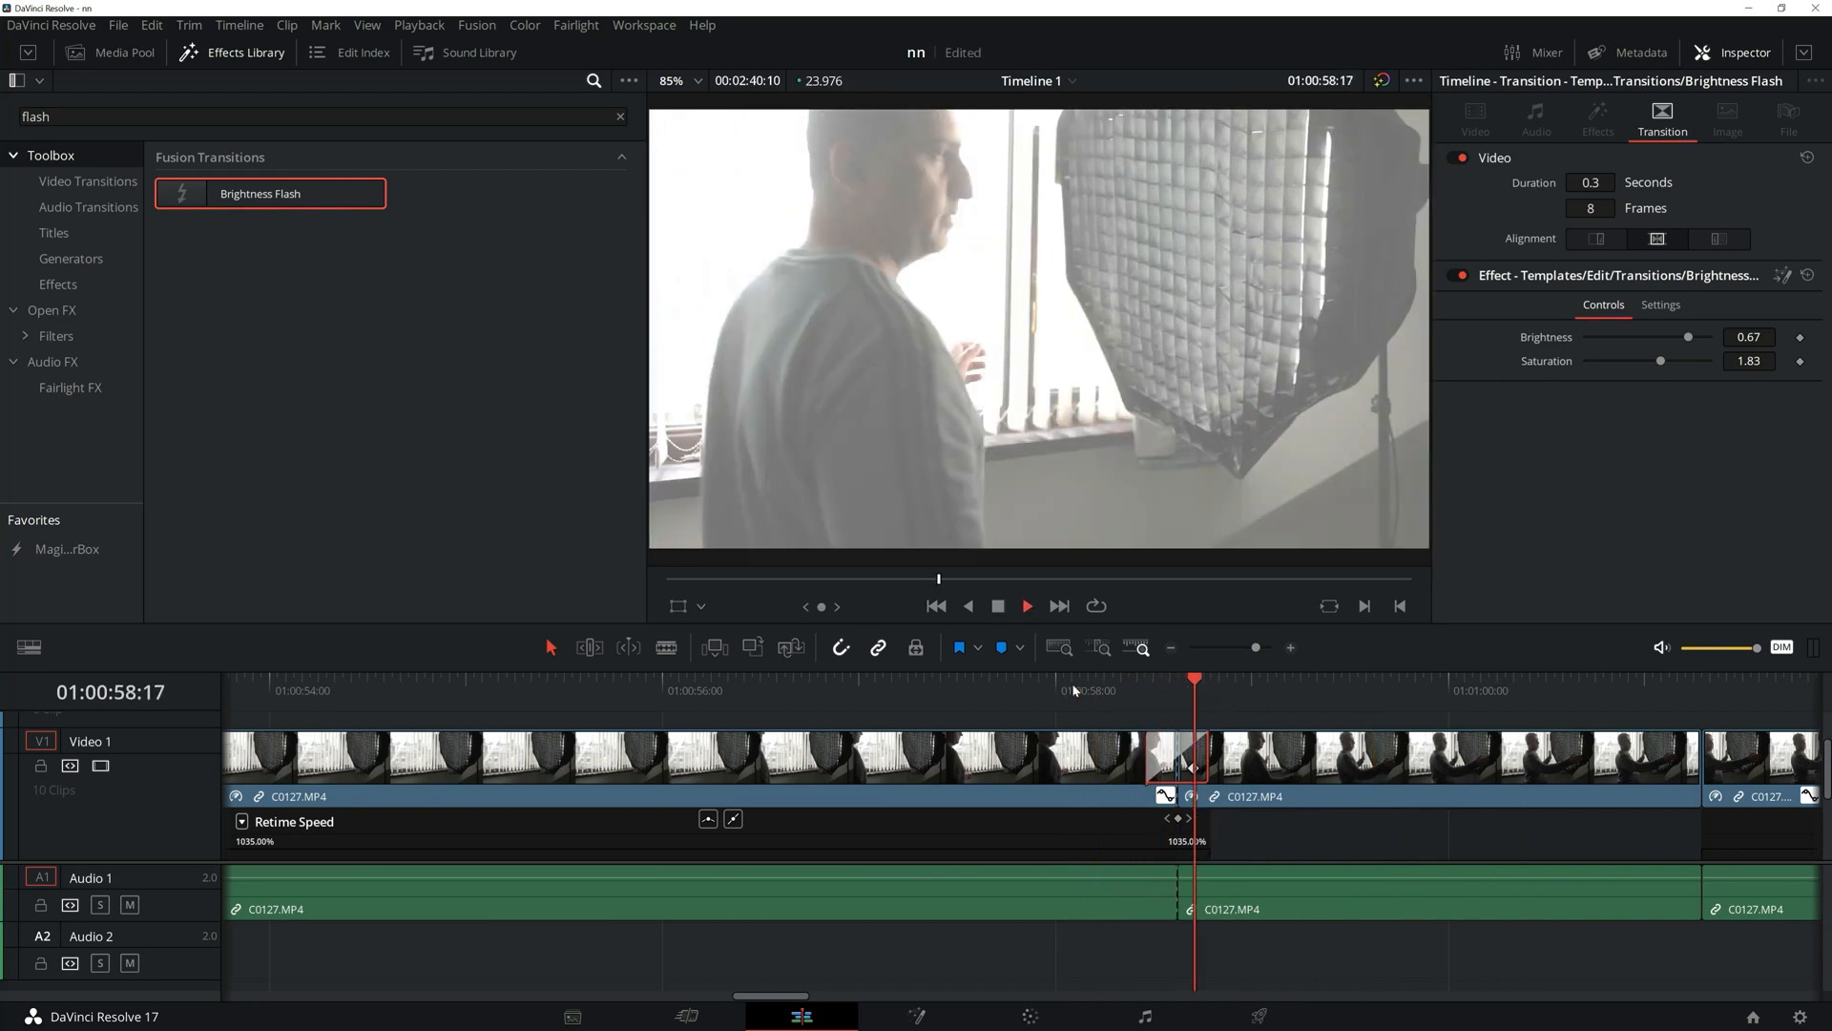
{"action": "left_click", "coordinate": [988, 678]}
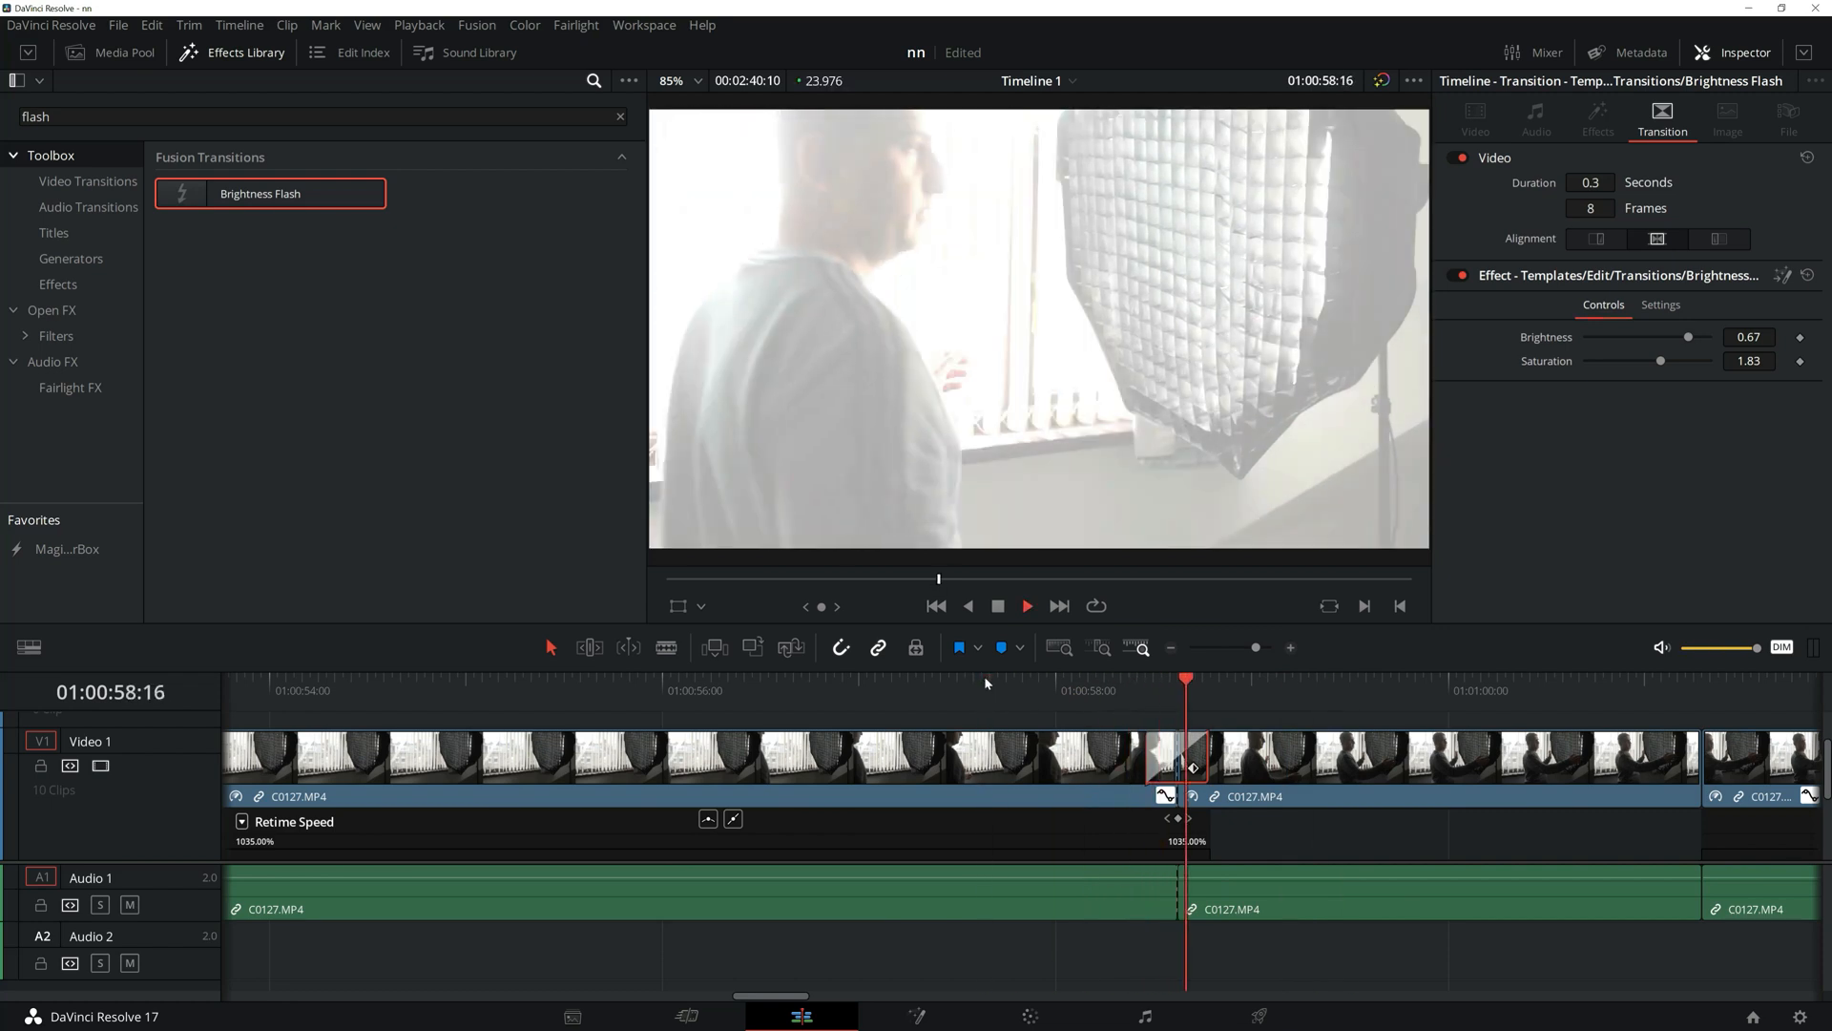
{"action": "left_click", "coordinate": [998, 606]}
{"action": "scroll", "coordinate": [1418, 805], "scroll_direction": "up", "scroll_amount": 1}
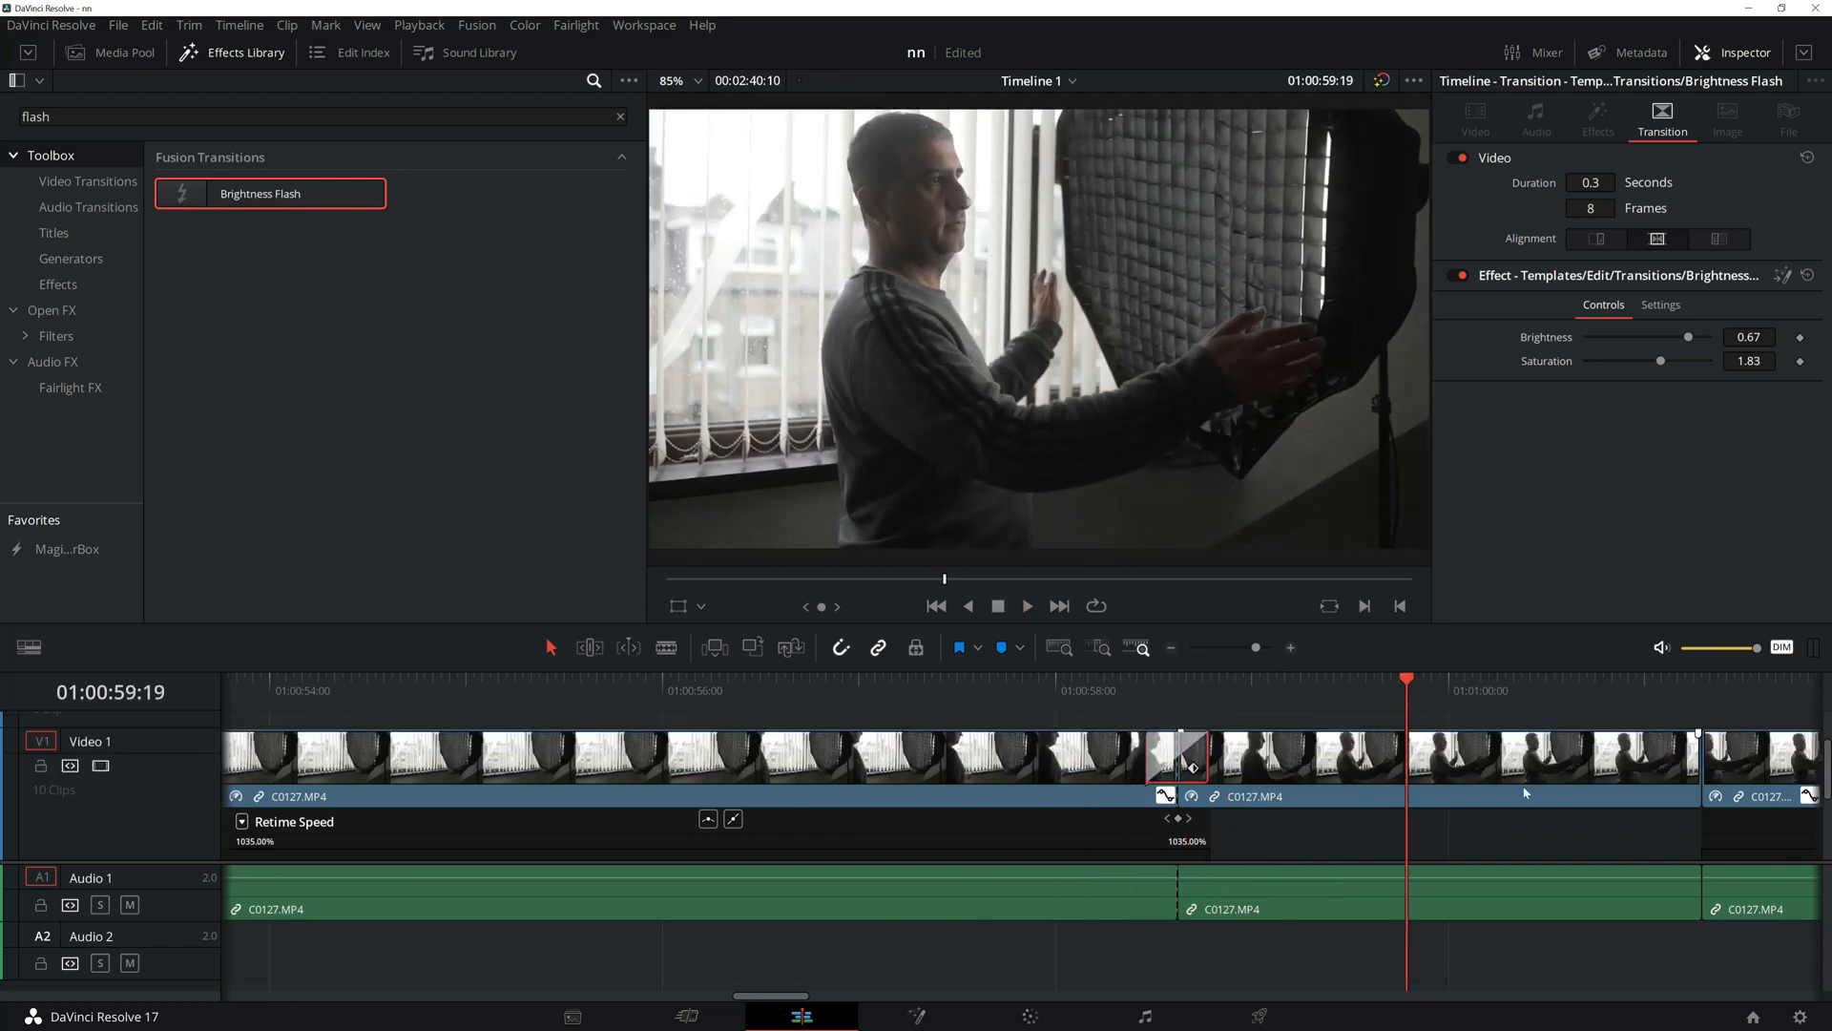
- Split the second ramped C0127.MP4 clip near 01:01:04:18, where its Retime Speed curve starts to rise, with the Blade tool
{"action": "left_click_drag", "start_coordinate": [800, 997], "coordinate": [845, 999]}
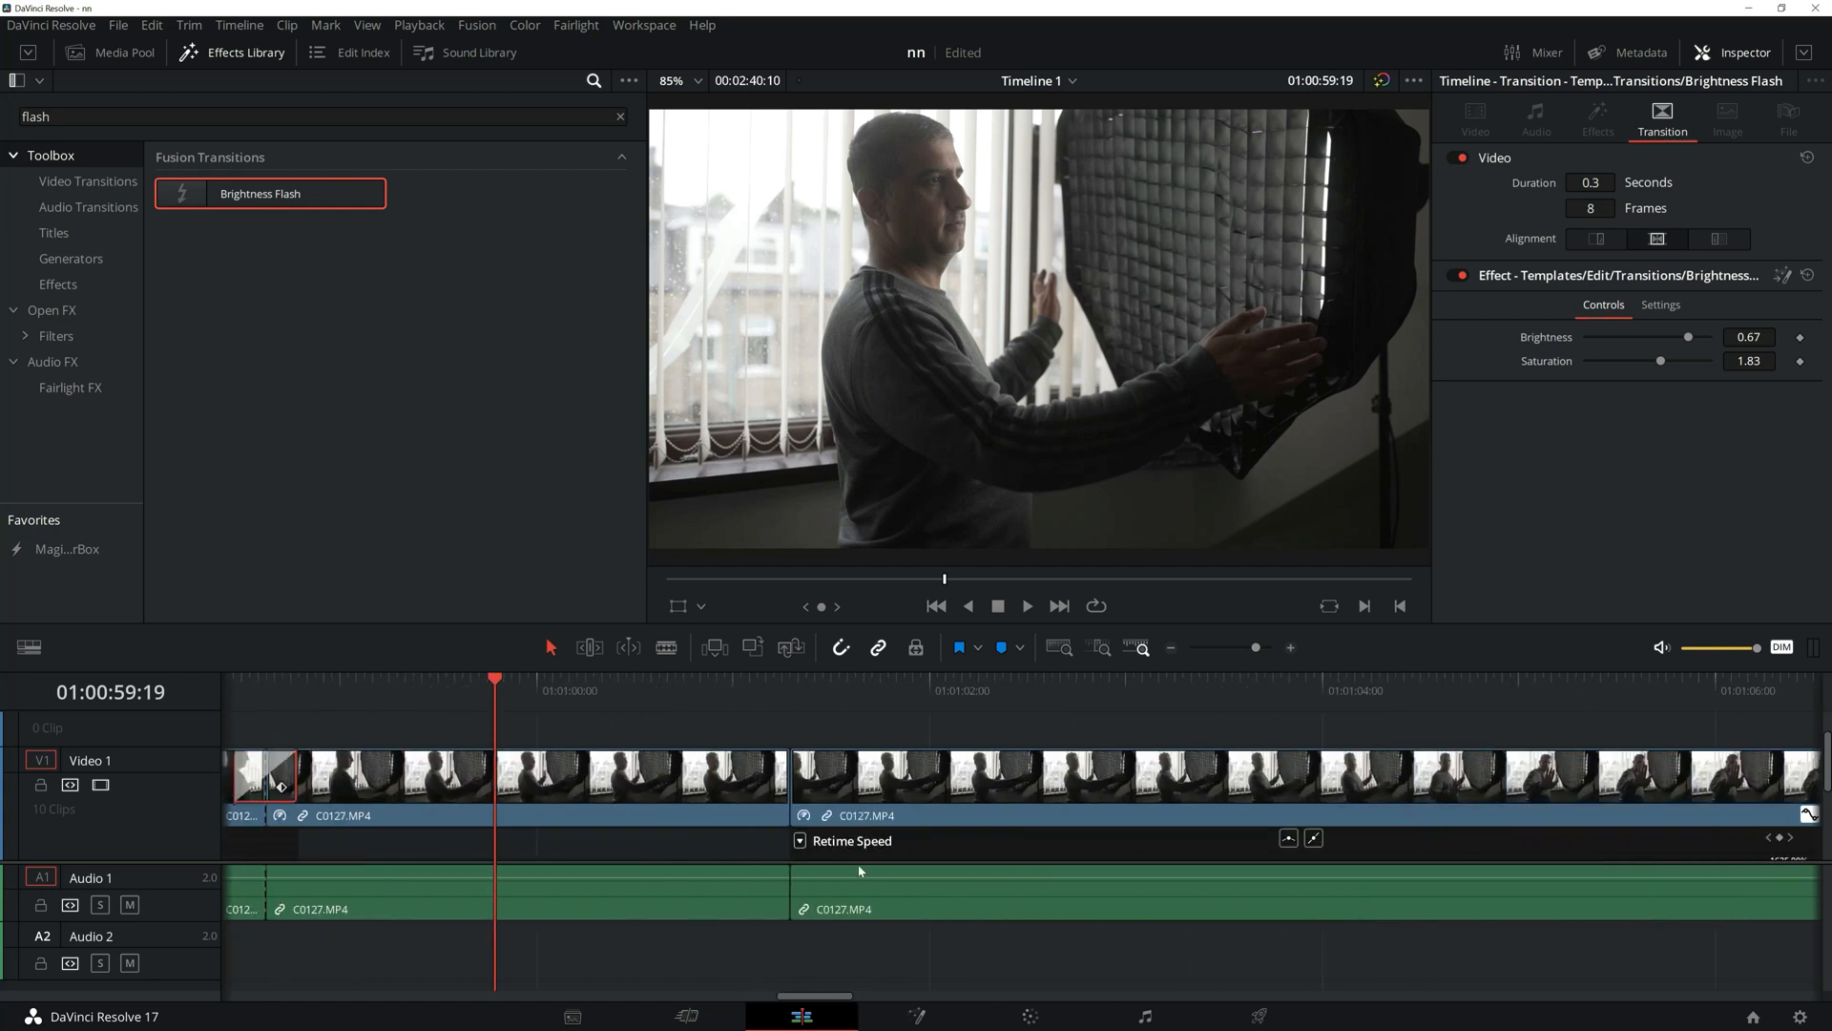
{"action": "scroll", "coordinate": [827, 790], "scroll_direction": "down", "scroll_amount": 4}
{"action": "scroll", "coordinate": [829, 830], "scroll_direction": "down", "scroll_amount": 3}
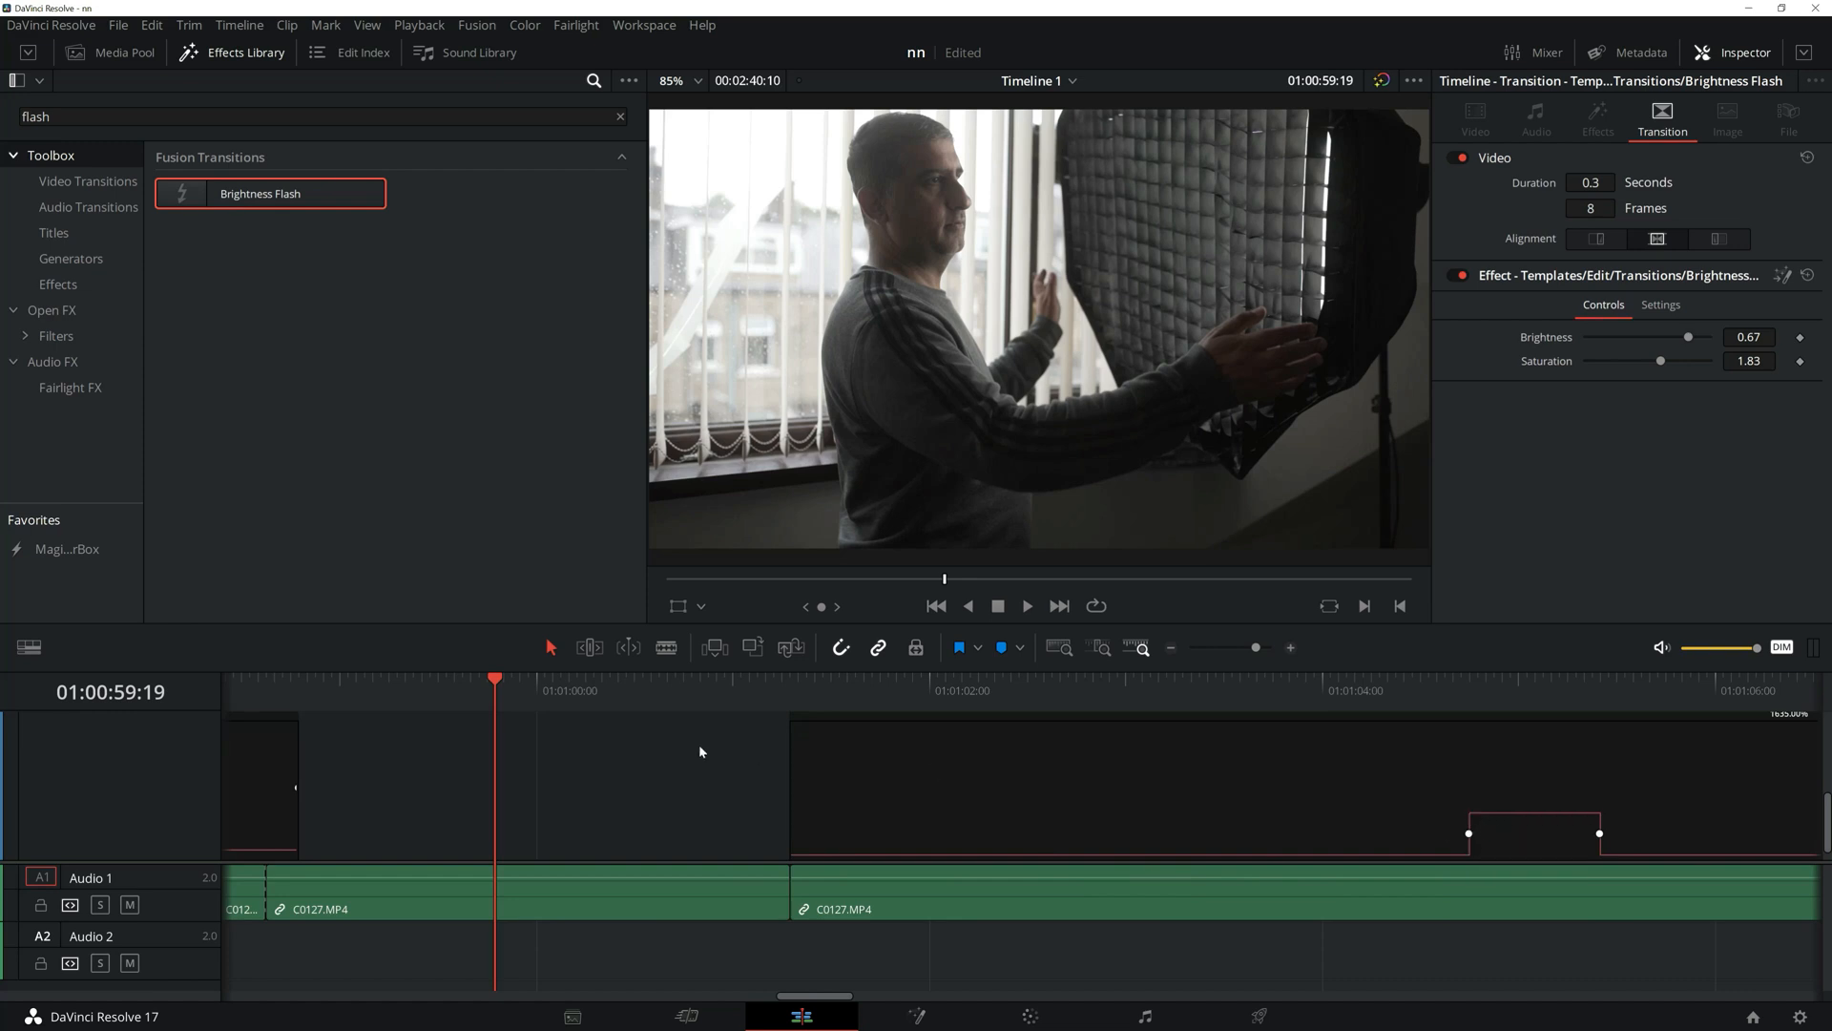
{"action": "scroll", "coordinate": [1473, 793], "scroll_direction": "up", "scroll_amount": 2}
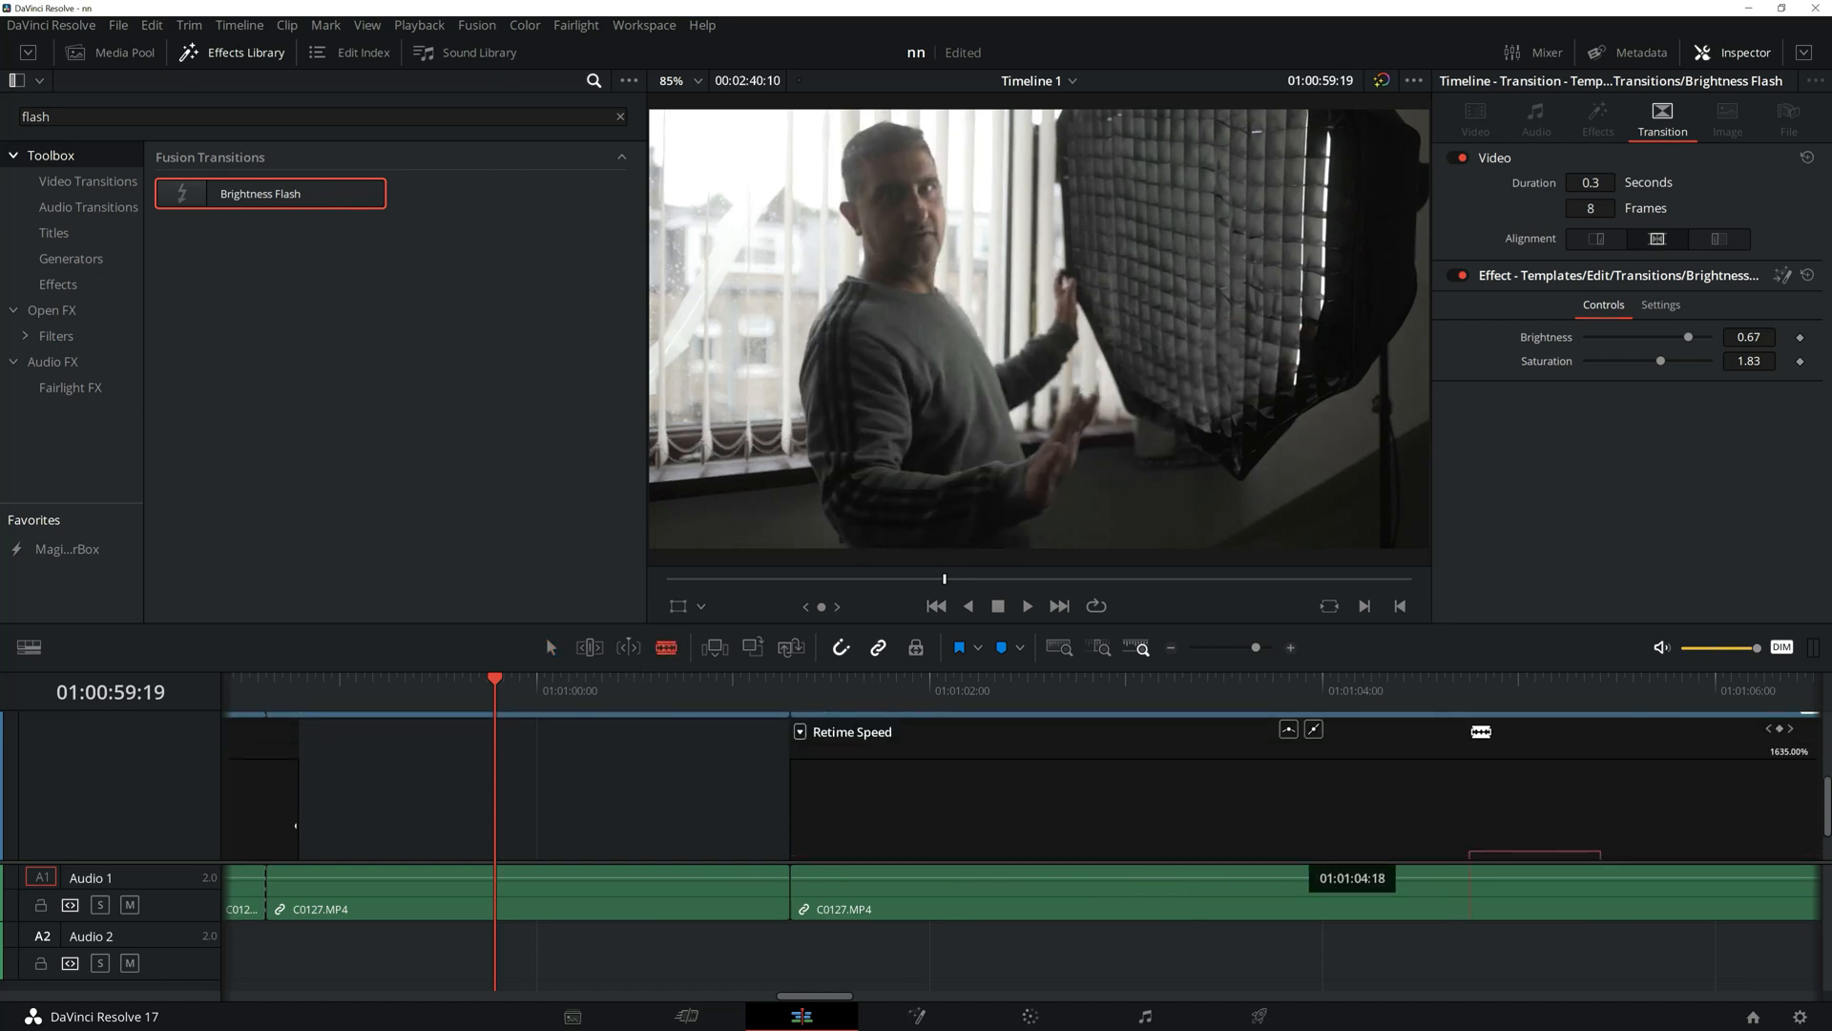
{"action": "scroll", "coordinate": [1476, 790], "scroll_direction": "up", "scroll_amount": 3}
{"action": "left_click", "coordinate": [1463, 739]}
{"action": "scroll", "coordinate": [1469, 764], "scroll_direction": "down", "scroll_amount": 1}
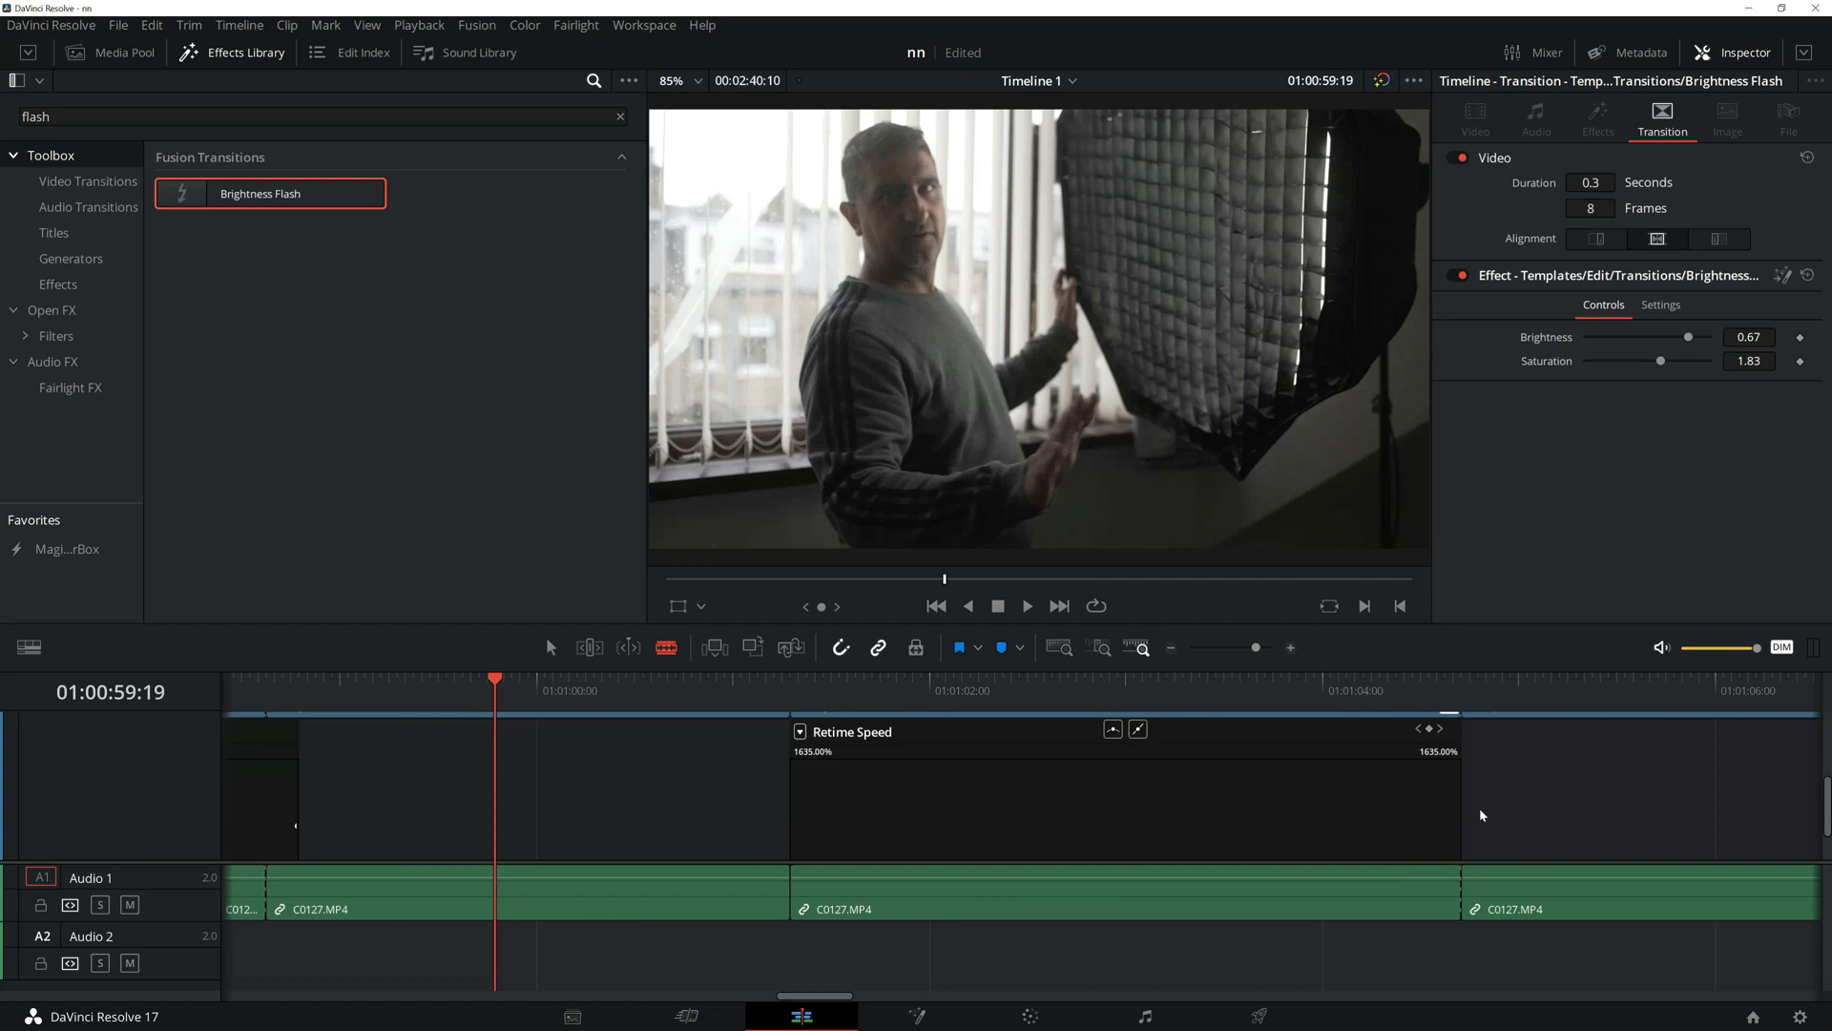
{"action": "scroll", "coordinate": [1470, 763], "scroll_direction": "up", "scroll_amount": 2}
- Apply a Brightness Flash transition to the new cut in the second ramped C0127.MP4 clip and shorten it to 6 frames
{"action": "left_click_drag", "start_coordinate": [244, 194], "coordinate": [1463, 747]}
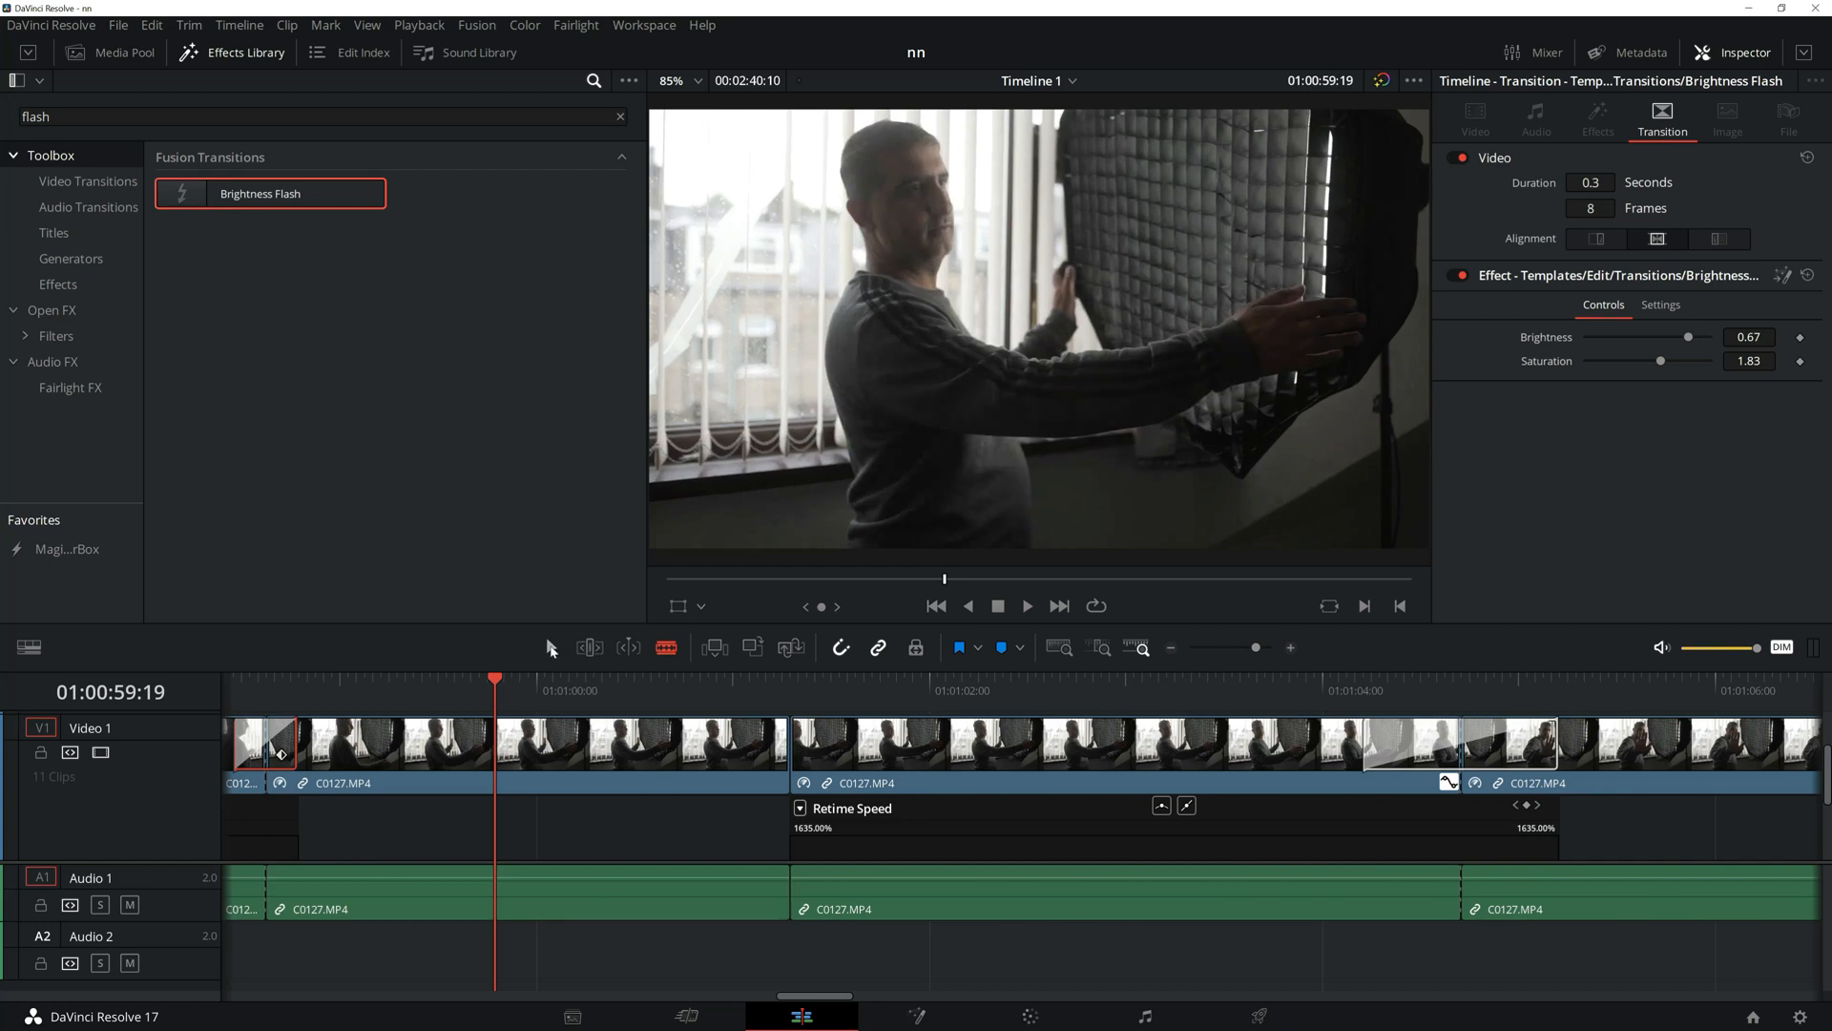
{"action": "key", "text": "ctrl+s"}
{"action": "key", "text": "a"}
{"action": "left_click_drag", "start_coordinate": [1365, 733], "coordinate": [1440, 733]}
- Play back the second ramped section from about 01:01:04:07 to check its Brightness Flash transition
{"action": "left_click", "coordinate": [1382, 684]}
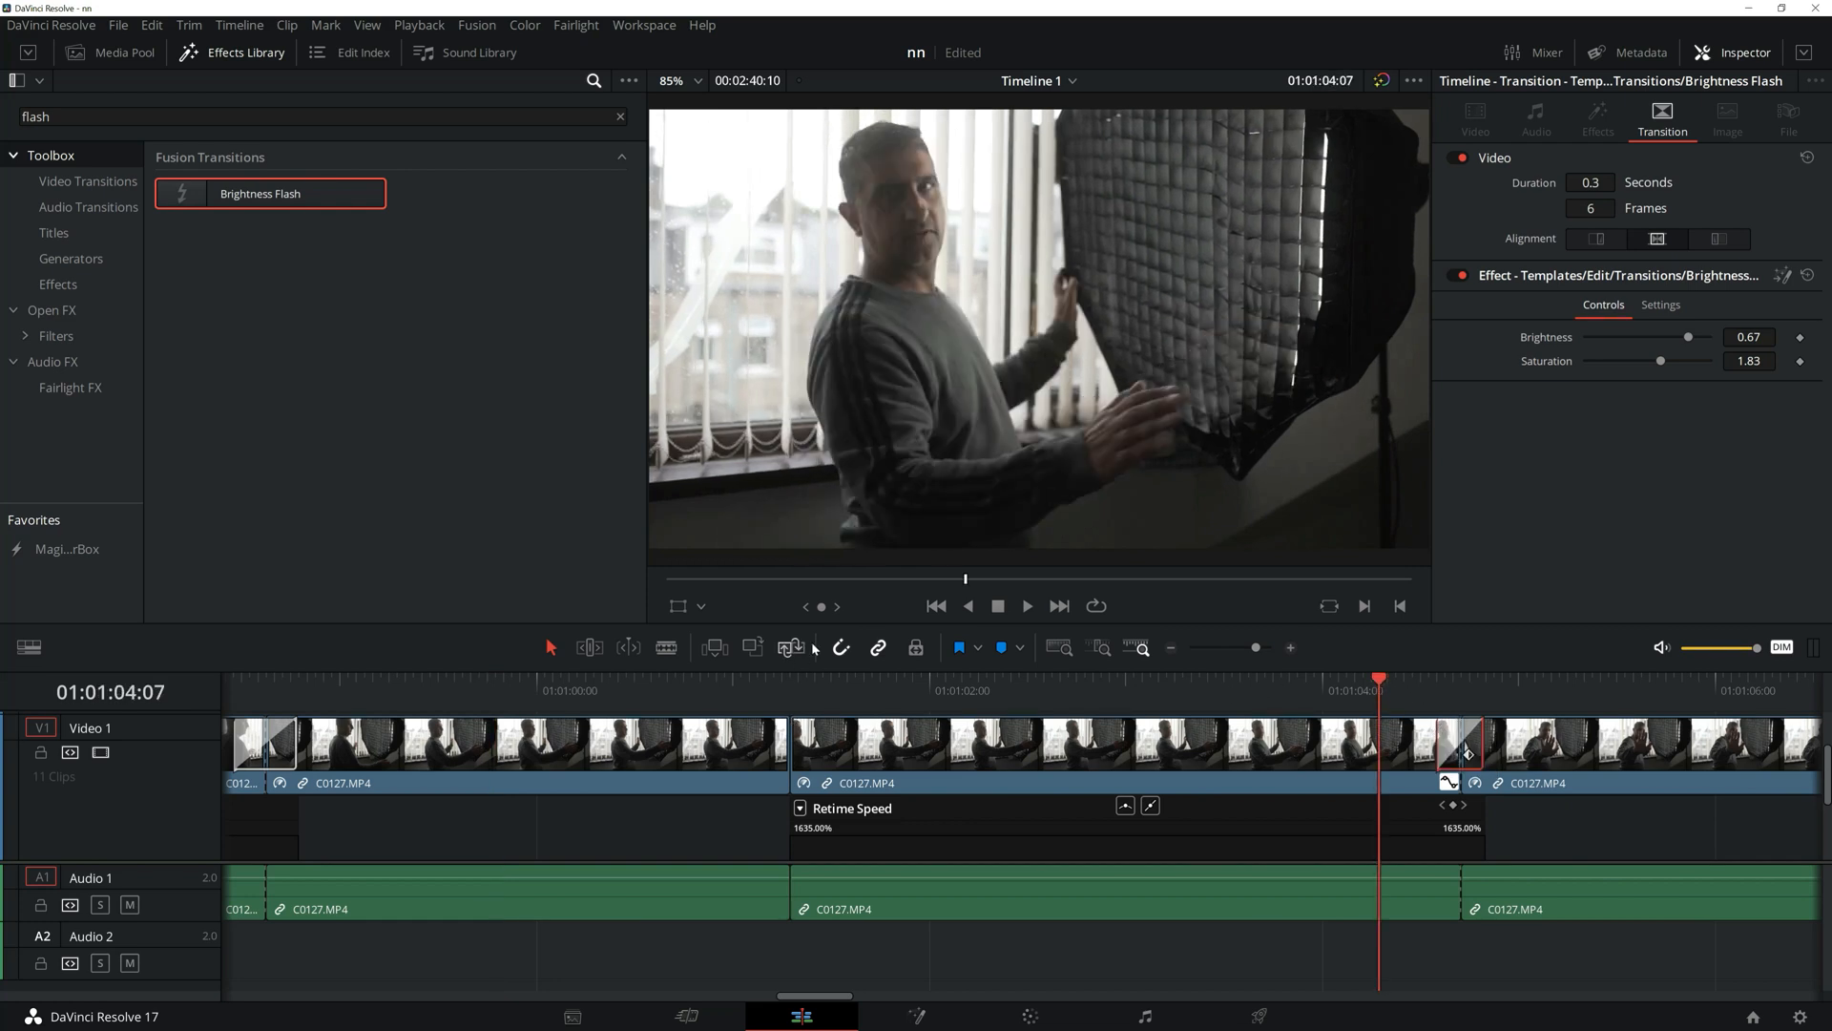
{"action": "left_click", "coordinate": [1027, 608]}
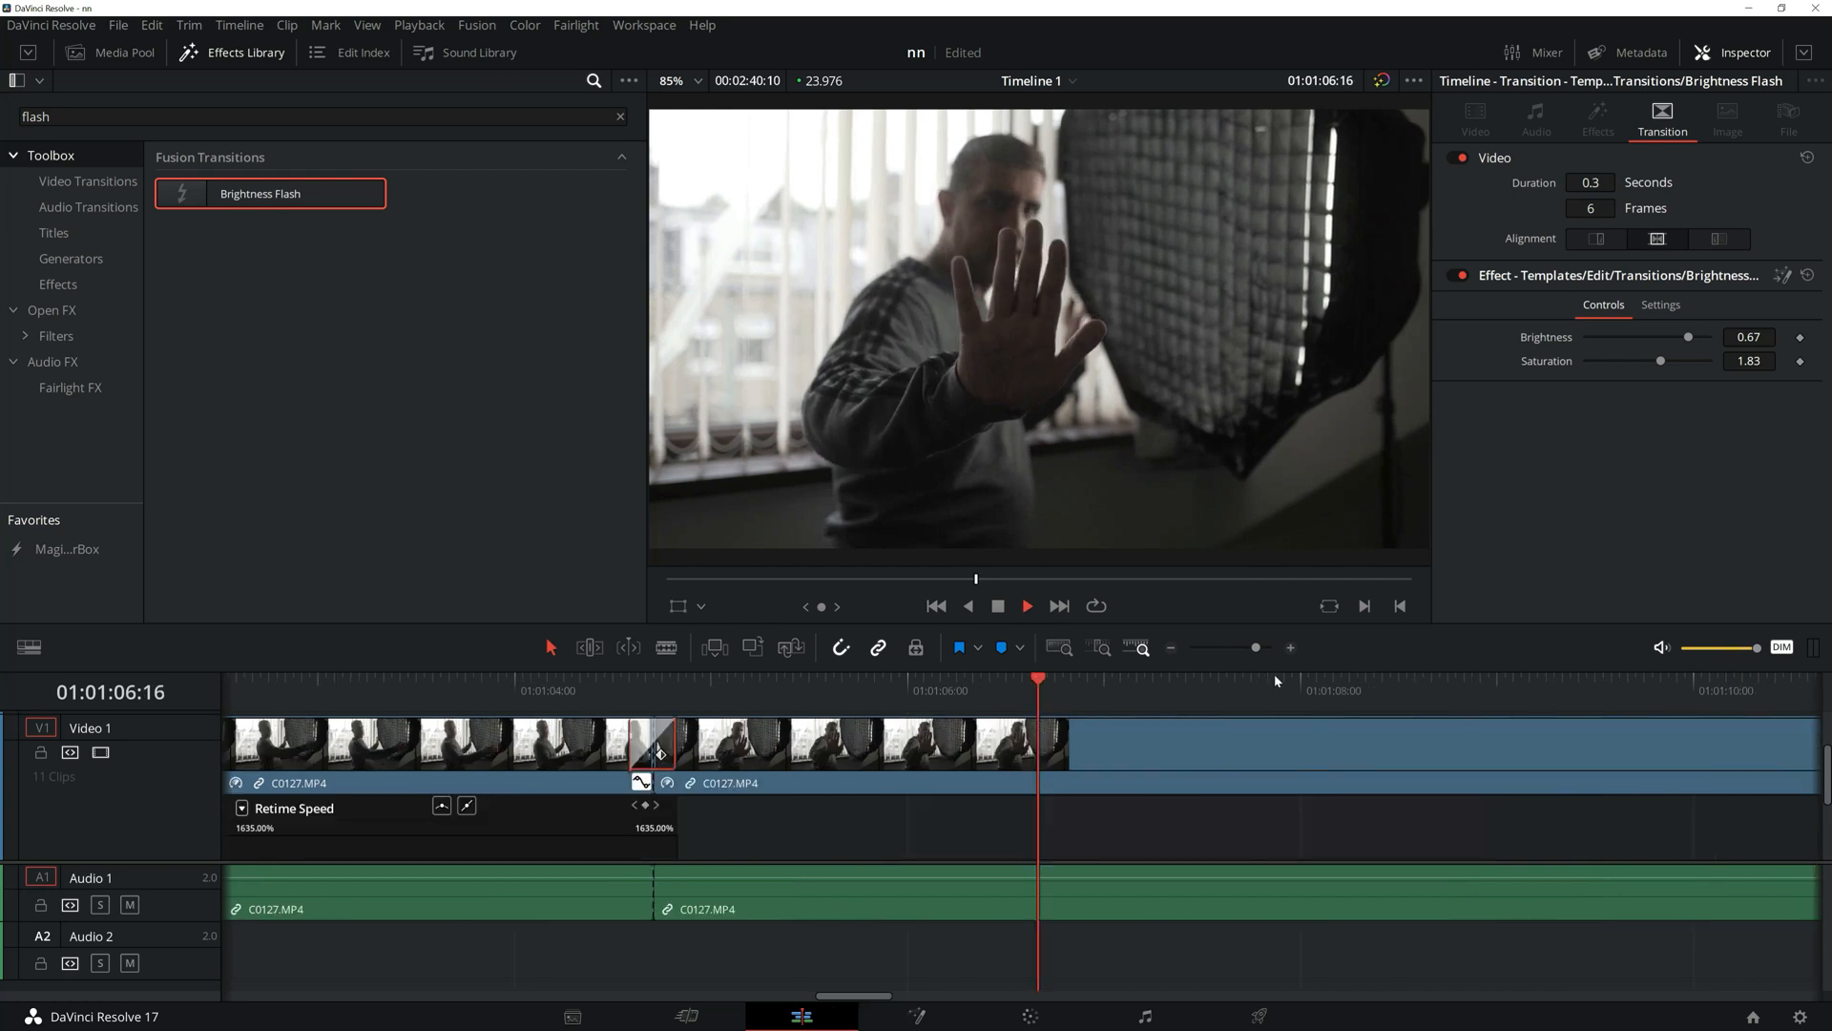
{"action": "left_click", "coordinate": [511, 683]}
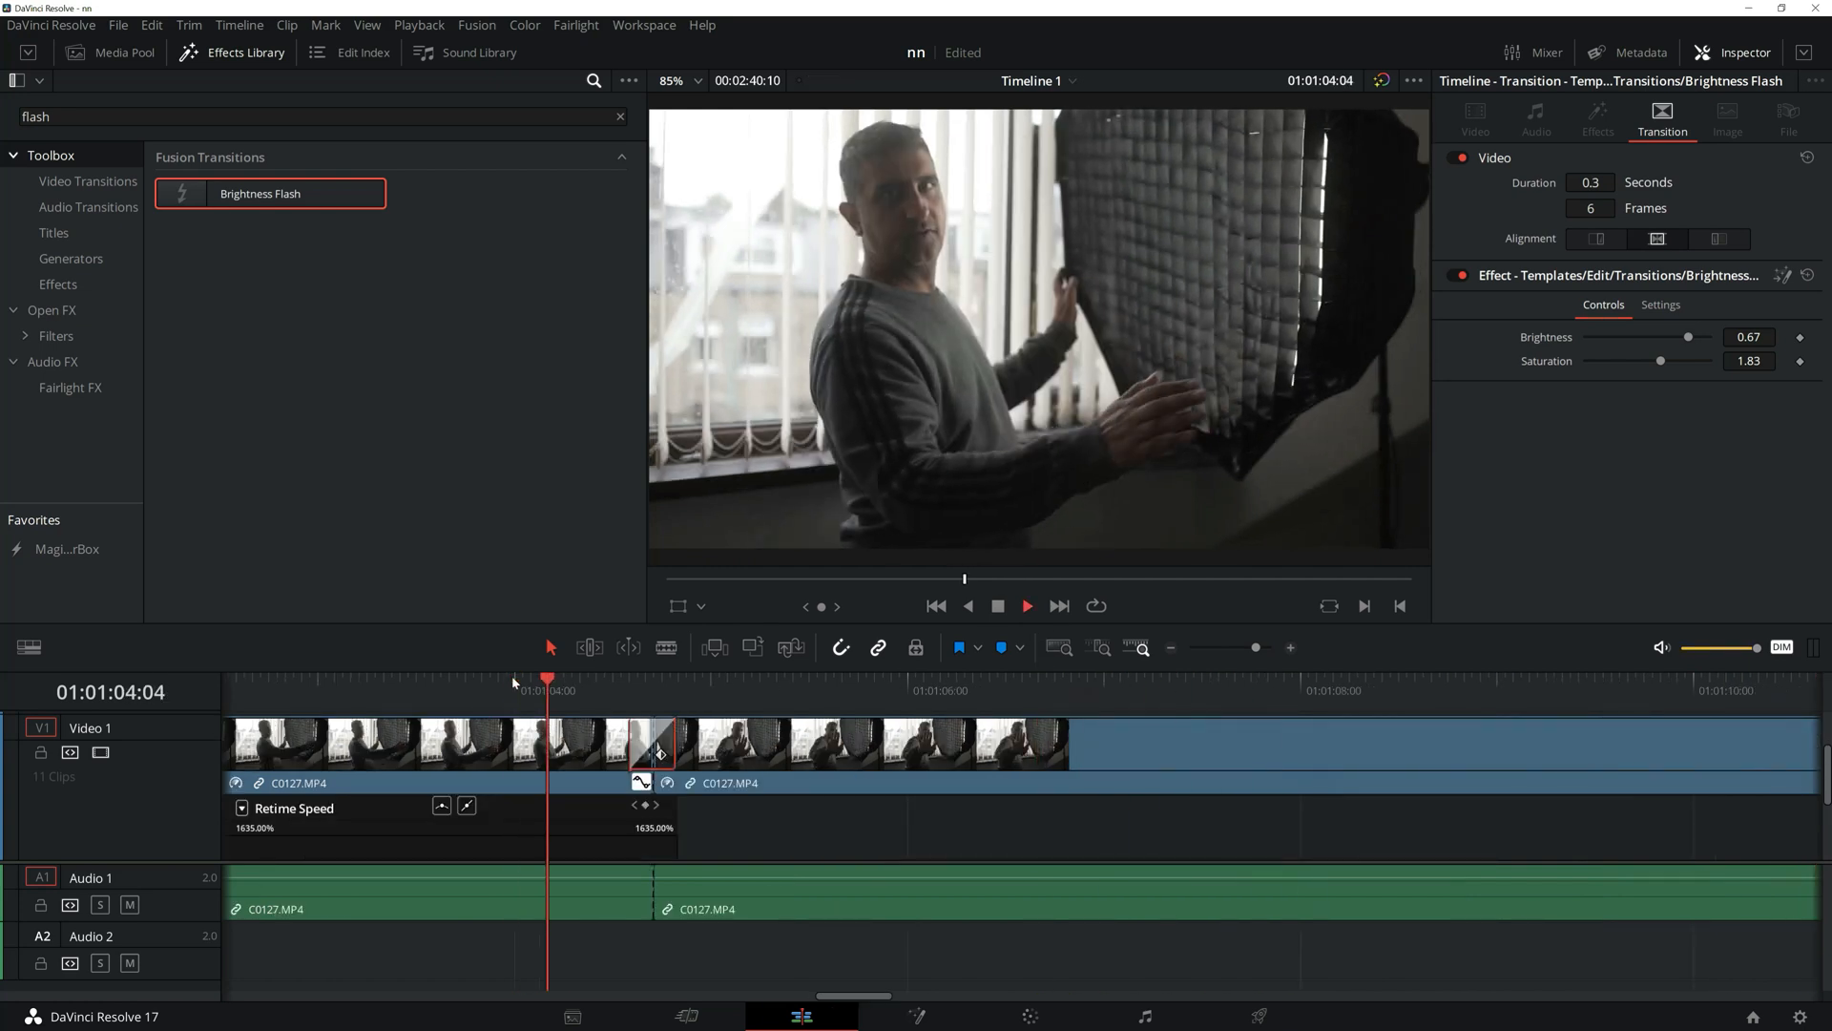
{"action": "left_click", "coordinate": [998, 606]}
- Play back the earlier edited clips and the ramped C0127.MP4 clips with flashes to compare the two sequences
{"action": "left_click_drag", "start_coordinate": [885, 1004], "coordinate": [838, 999]}
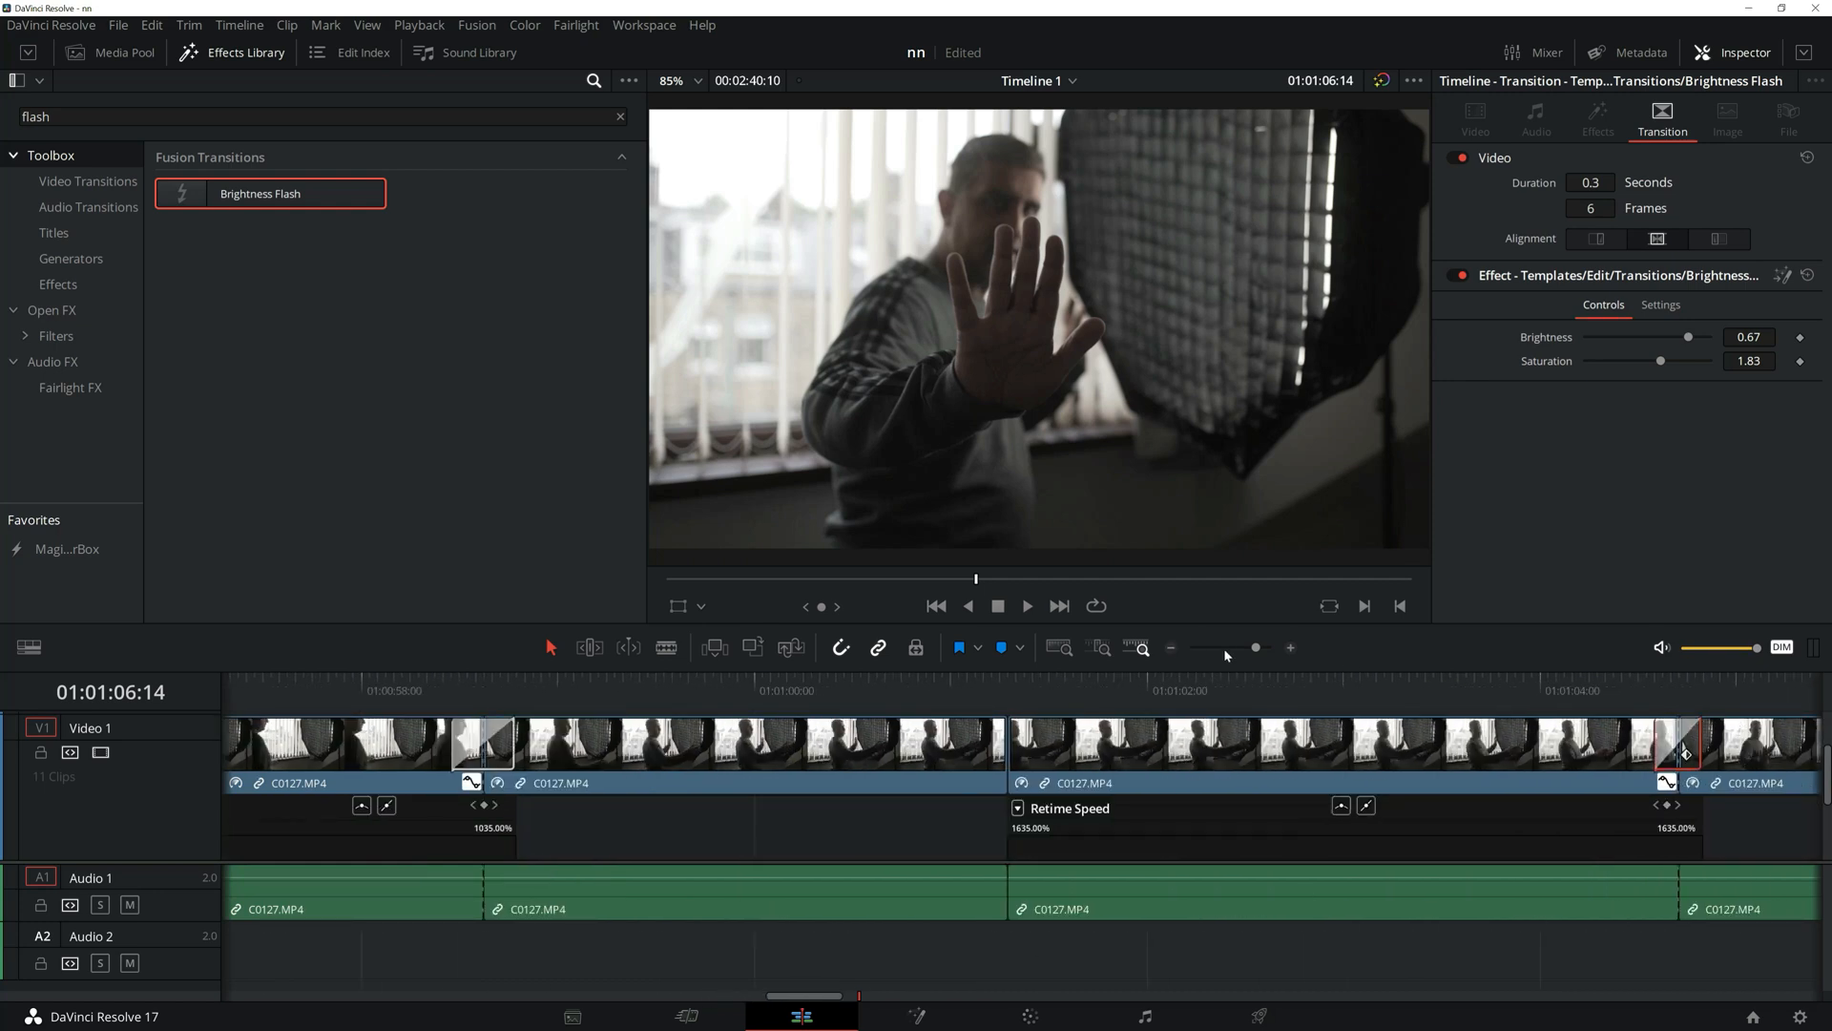
{"action": "left_click_drag", "start_coordinate": [1256, 651], "coordinate": [1231, 652]}
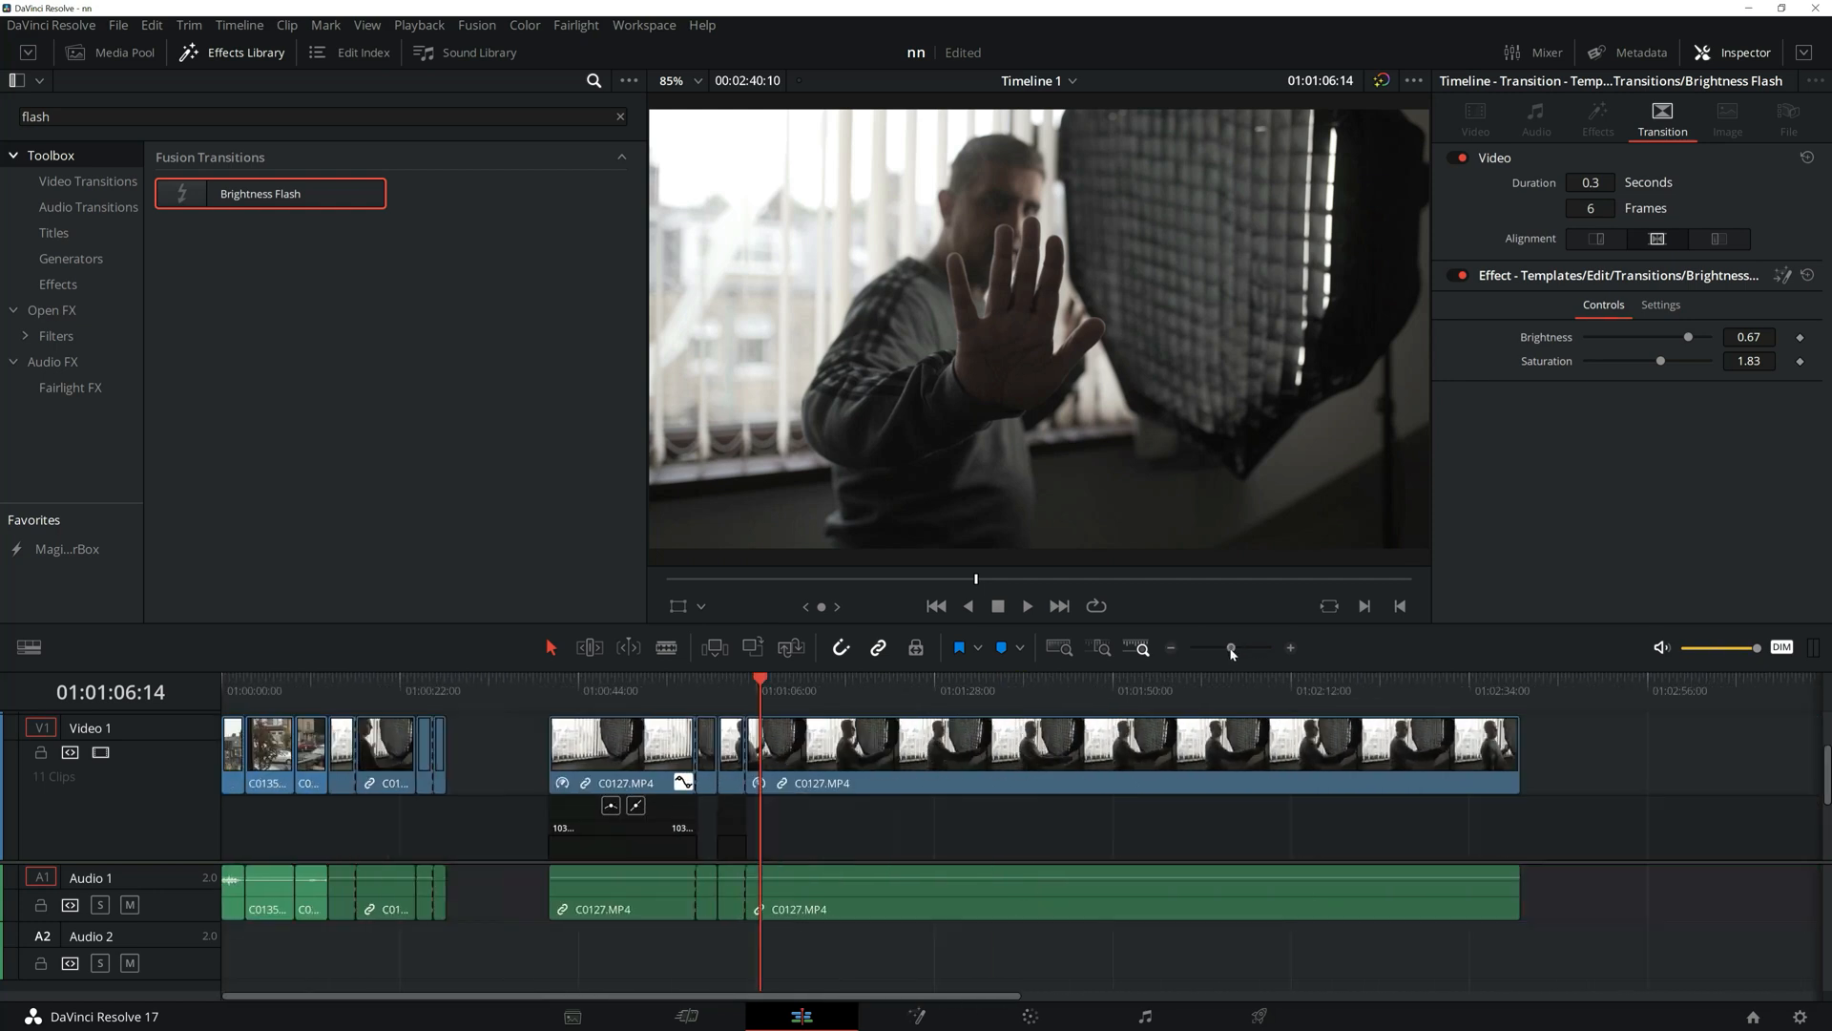
{"action": "left_click", "coordinate": [330, 685]}
{"action": "key", "text": "space"}
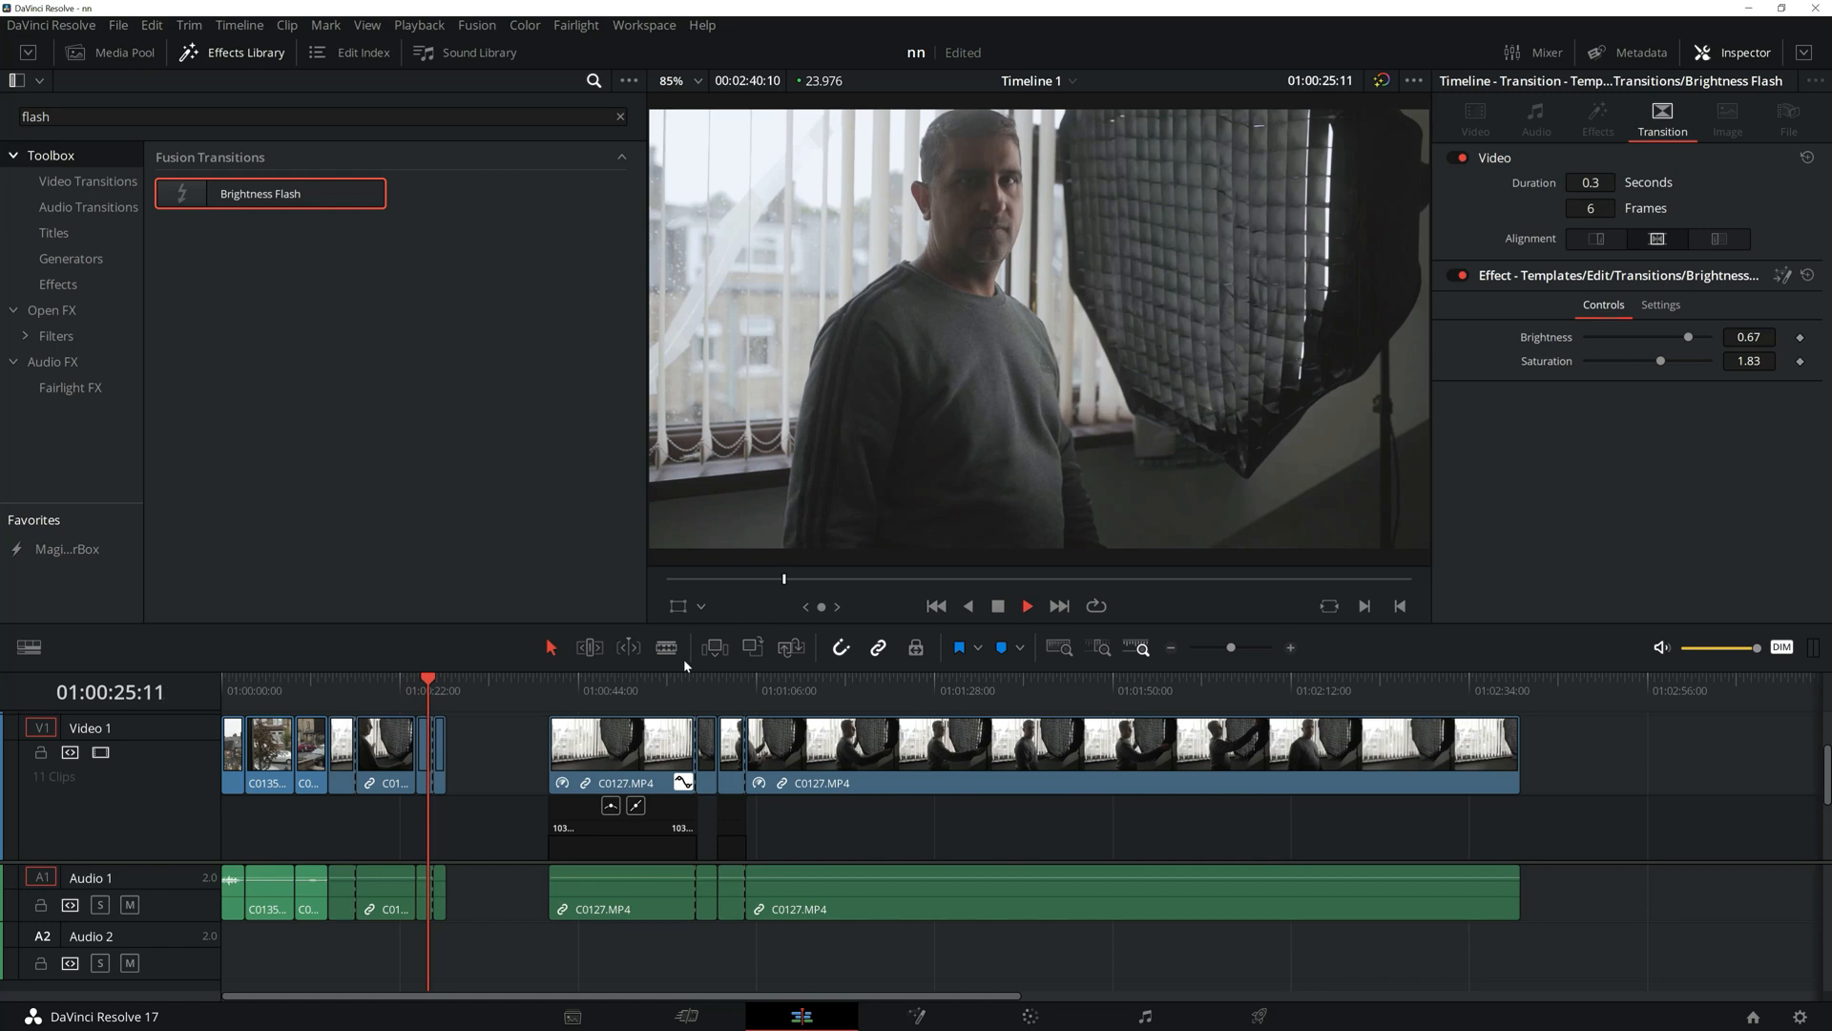
{"action": "left_click", "coordinate": [670, 684]}
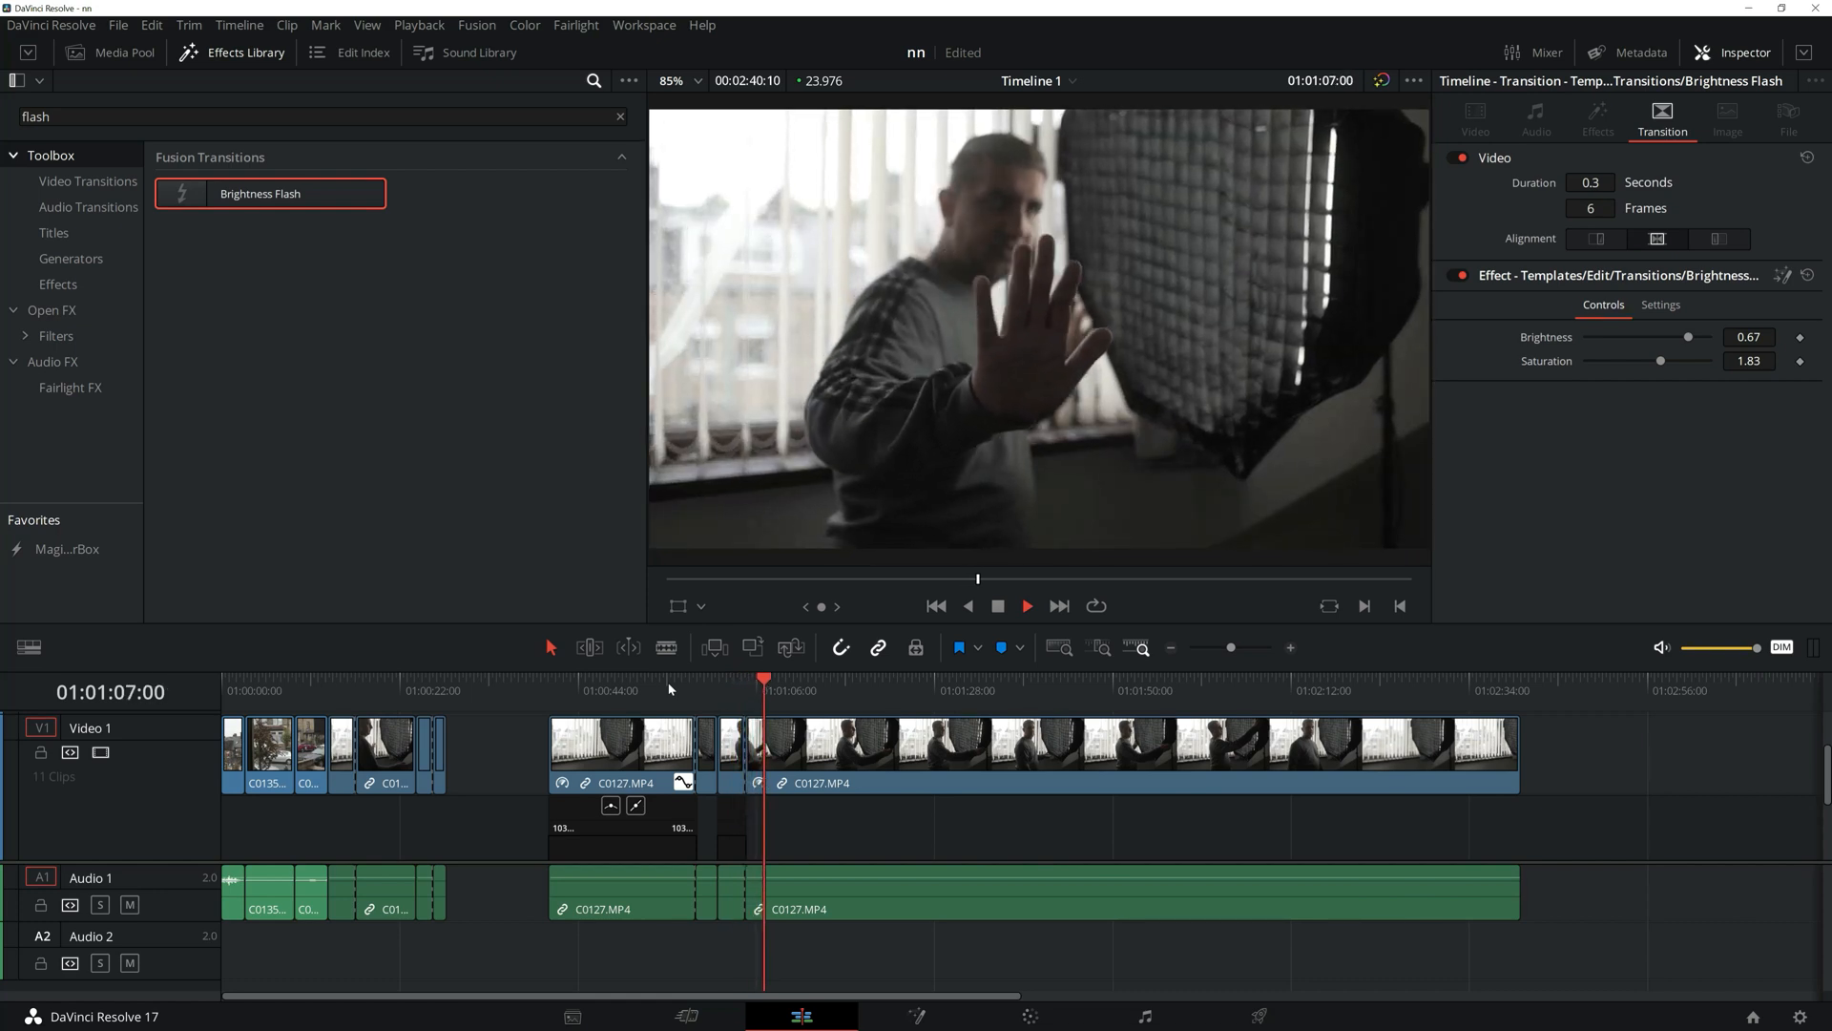
{"action": "left_click", "coordinate": [1005, 612]}
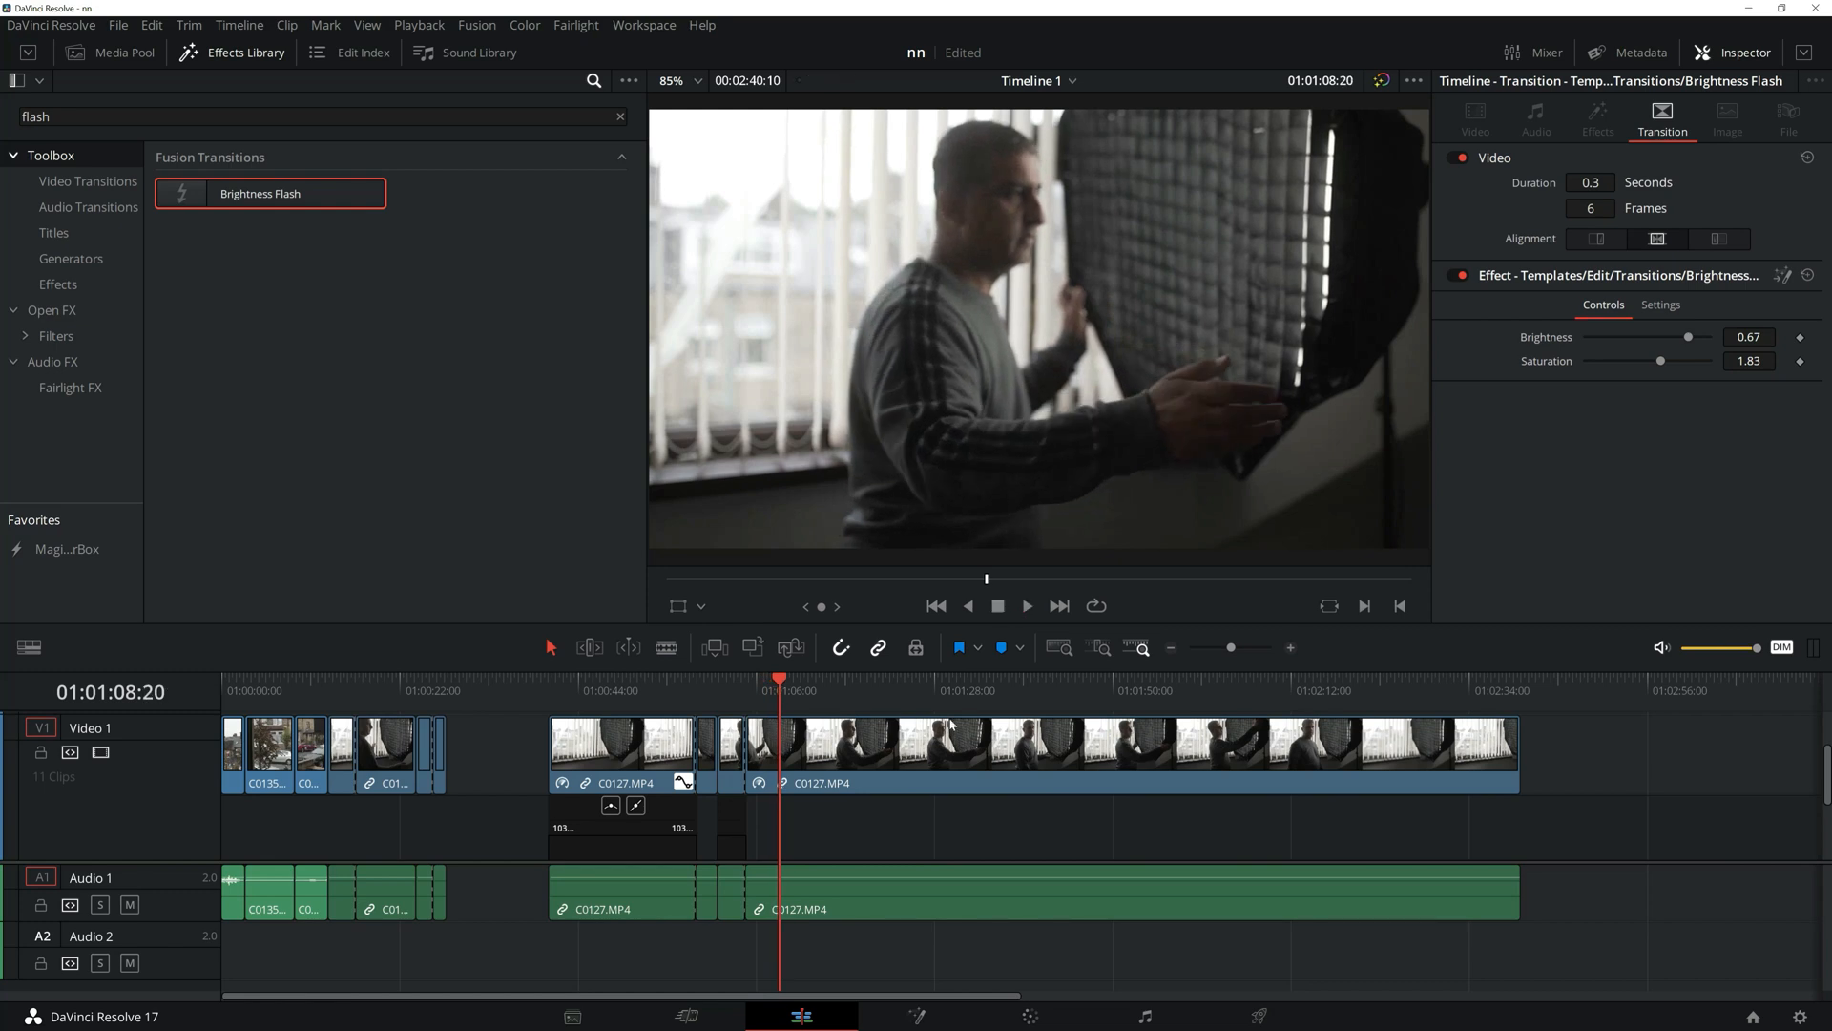
{"action": "scroll", "coordinate": [936, 787], "scroll_direction": "up", "scroll_amount": 2}
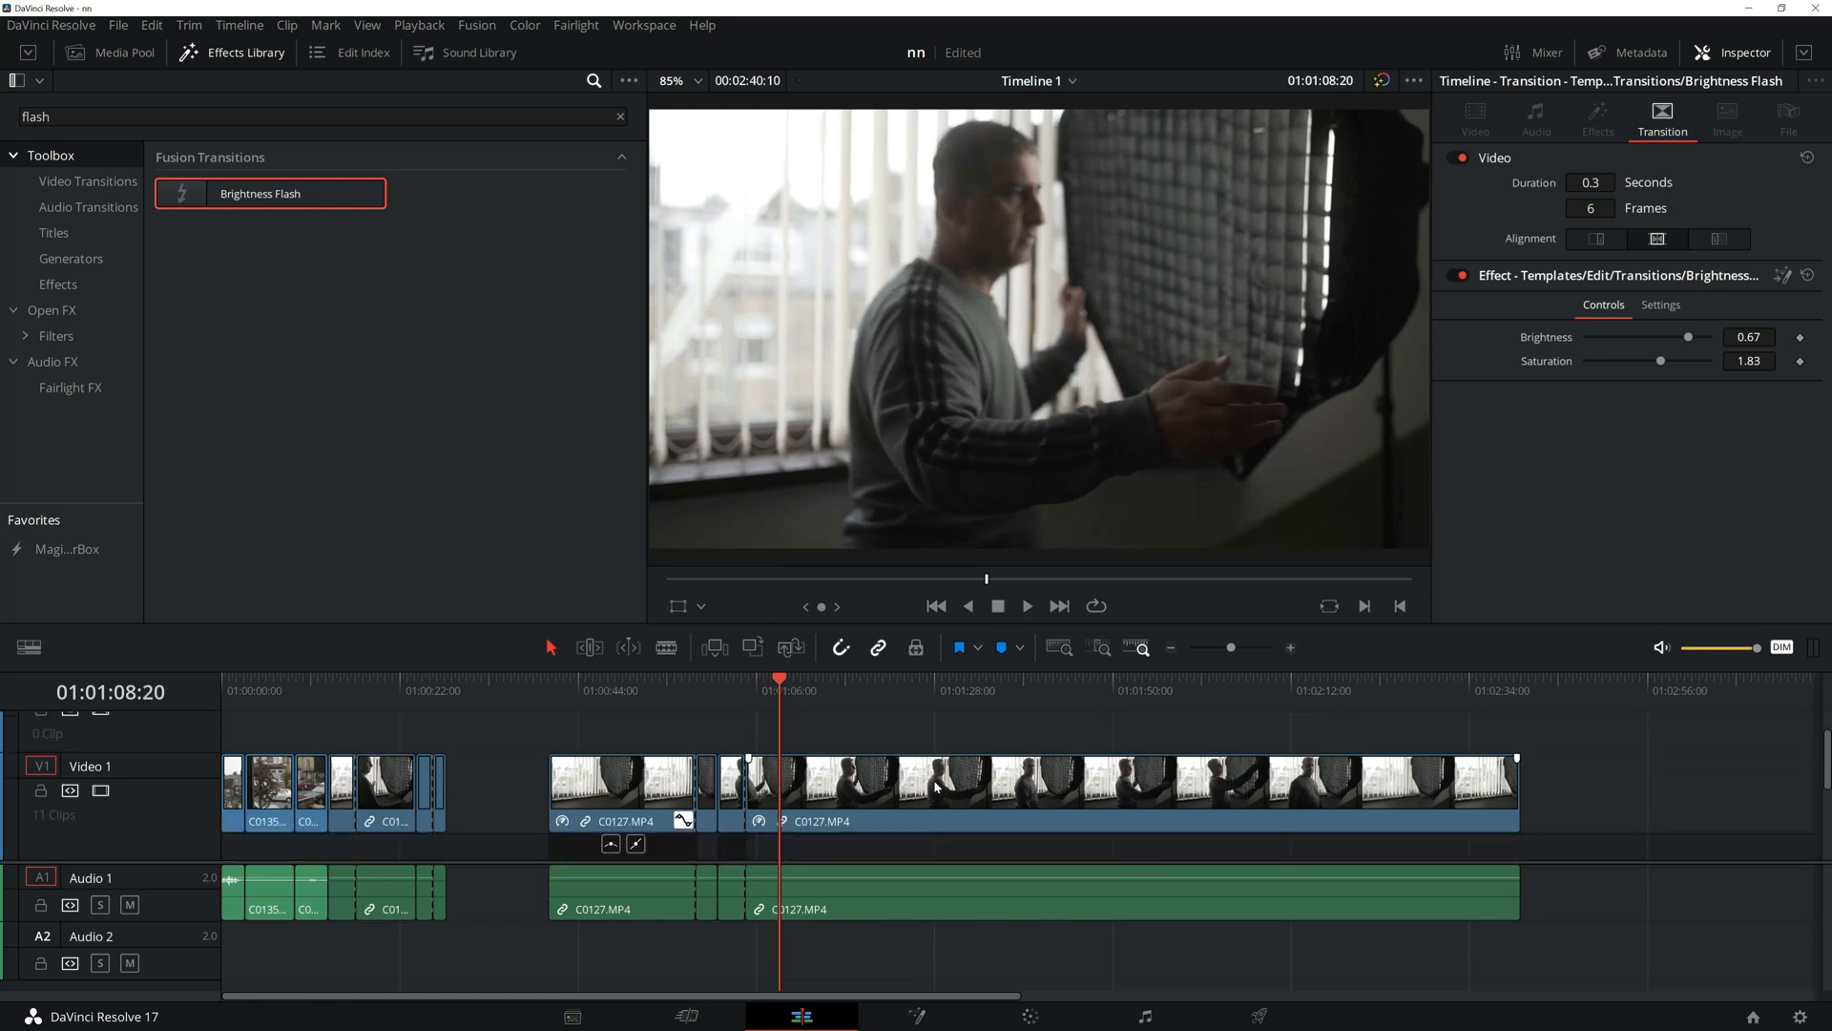